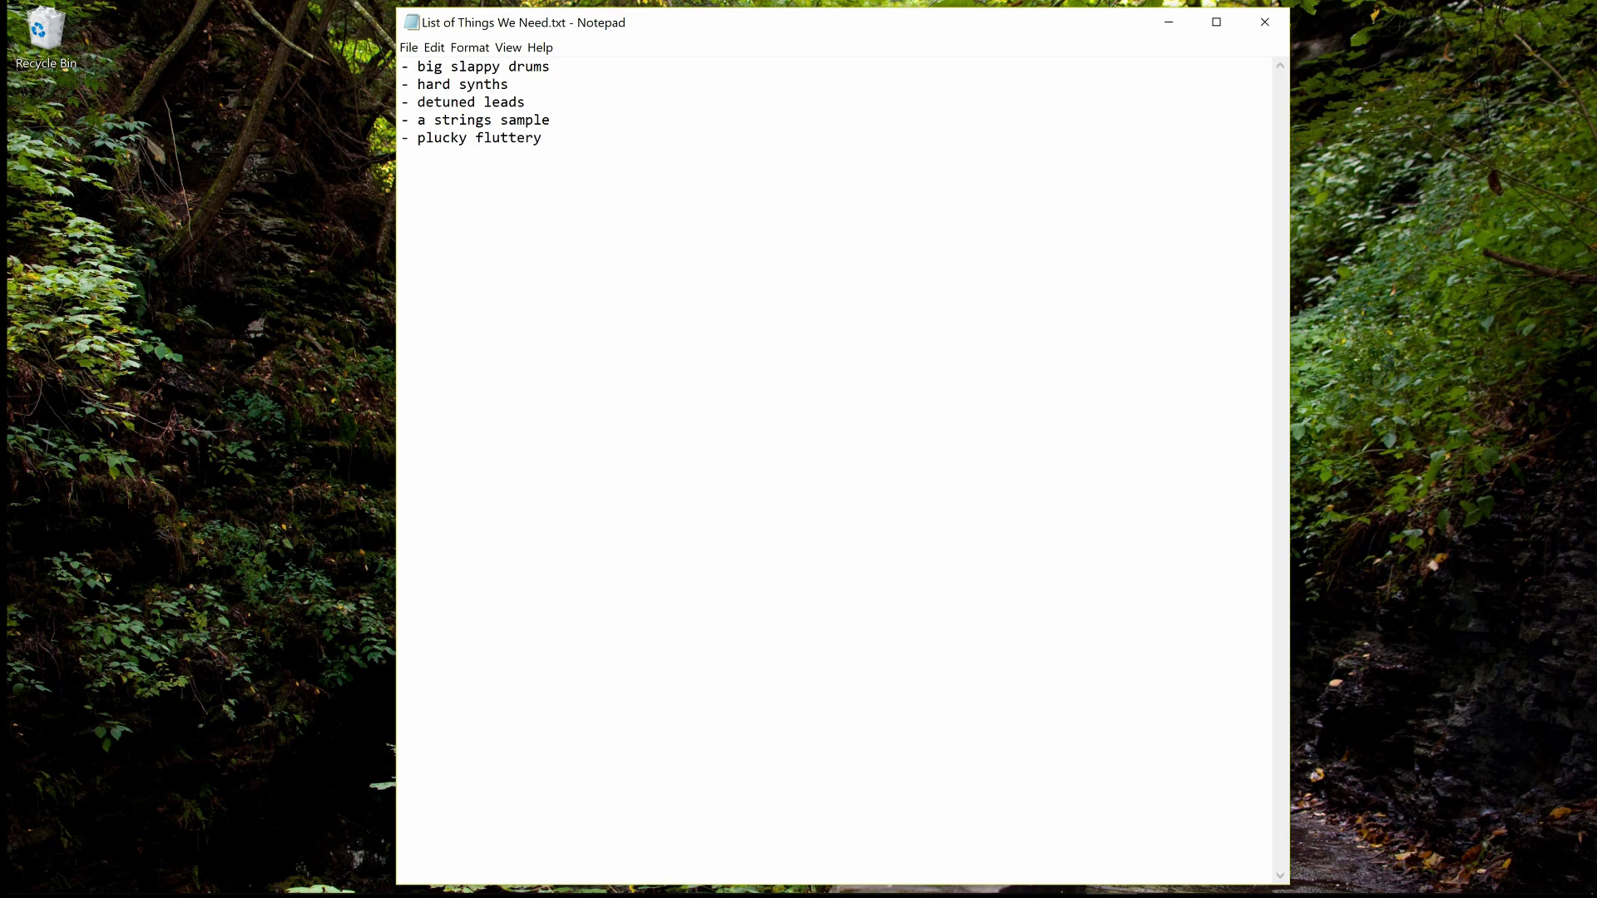
# - Complete the last item of the needed-elements list so it reads "plucky fluttery lead thing"
pyautogui.write('lead thing')
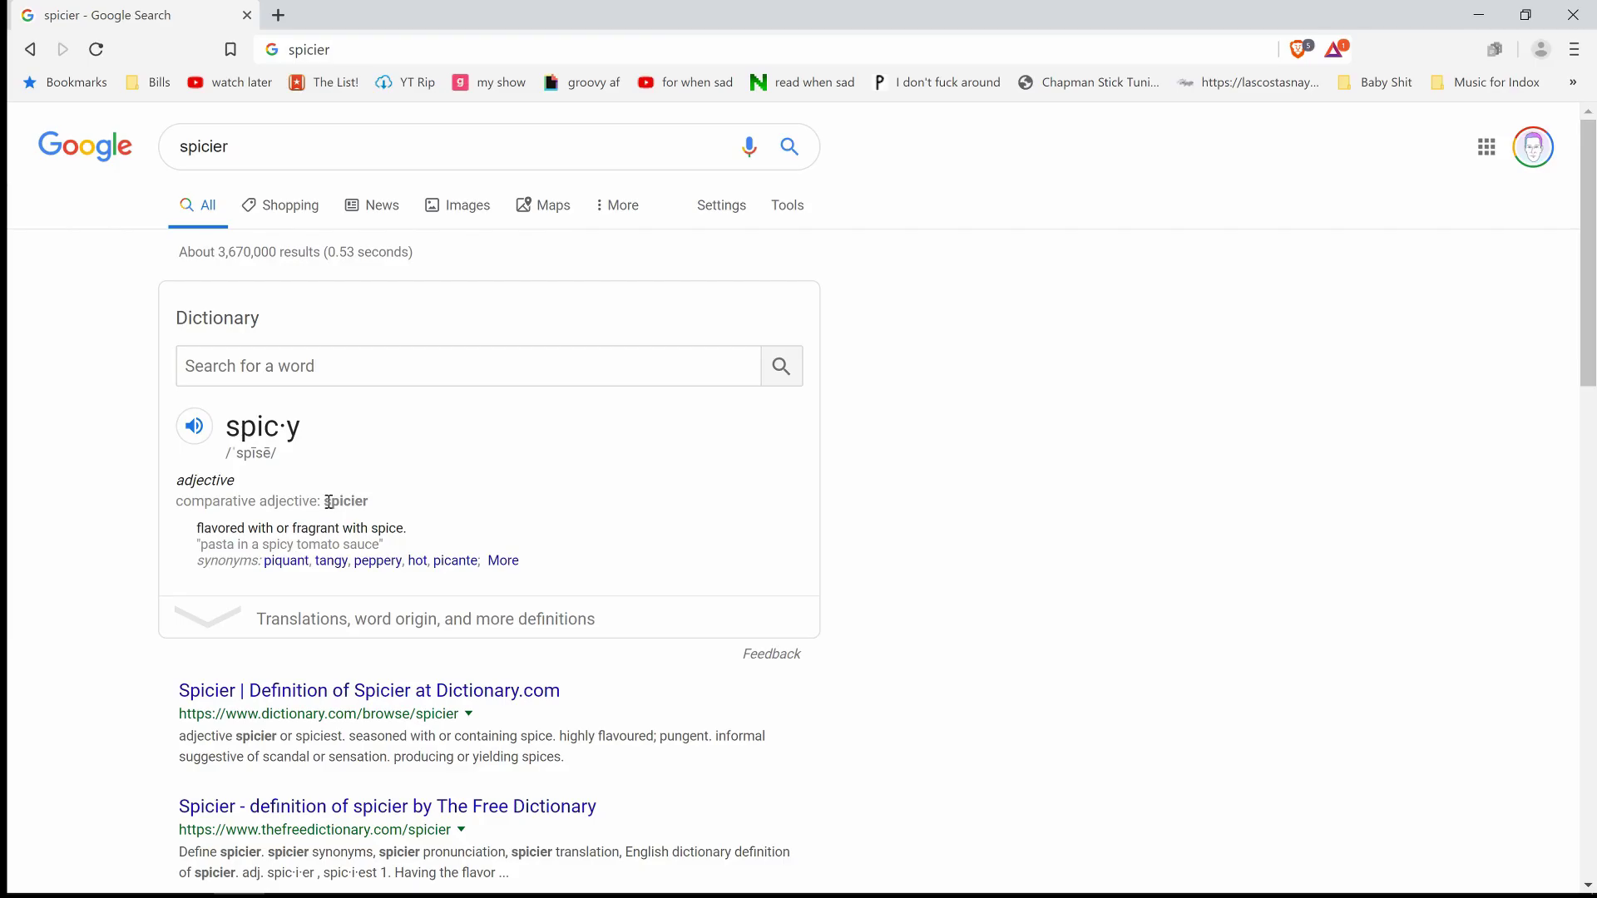
# - Highlight the comparative form "spicier" in the dictionary result and close the browser
pyautogui.moveTo(331, 502); pyautogui.dragTo(372, 503)
pyautogui.click(371, 507)
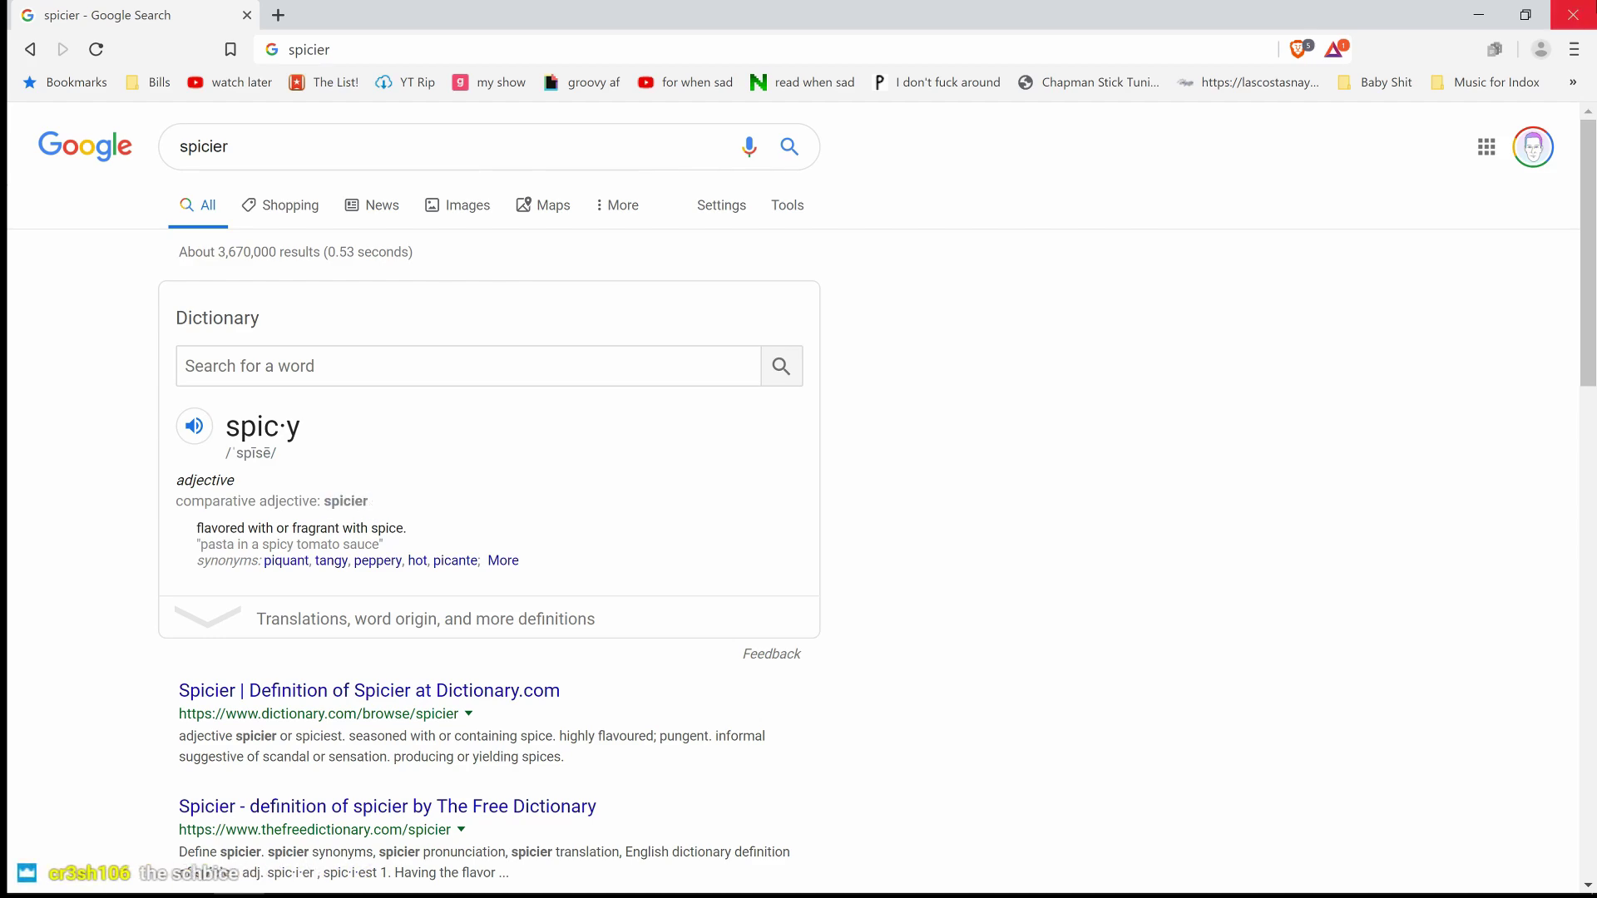
pyautogui.click(1572, 15)
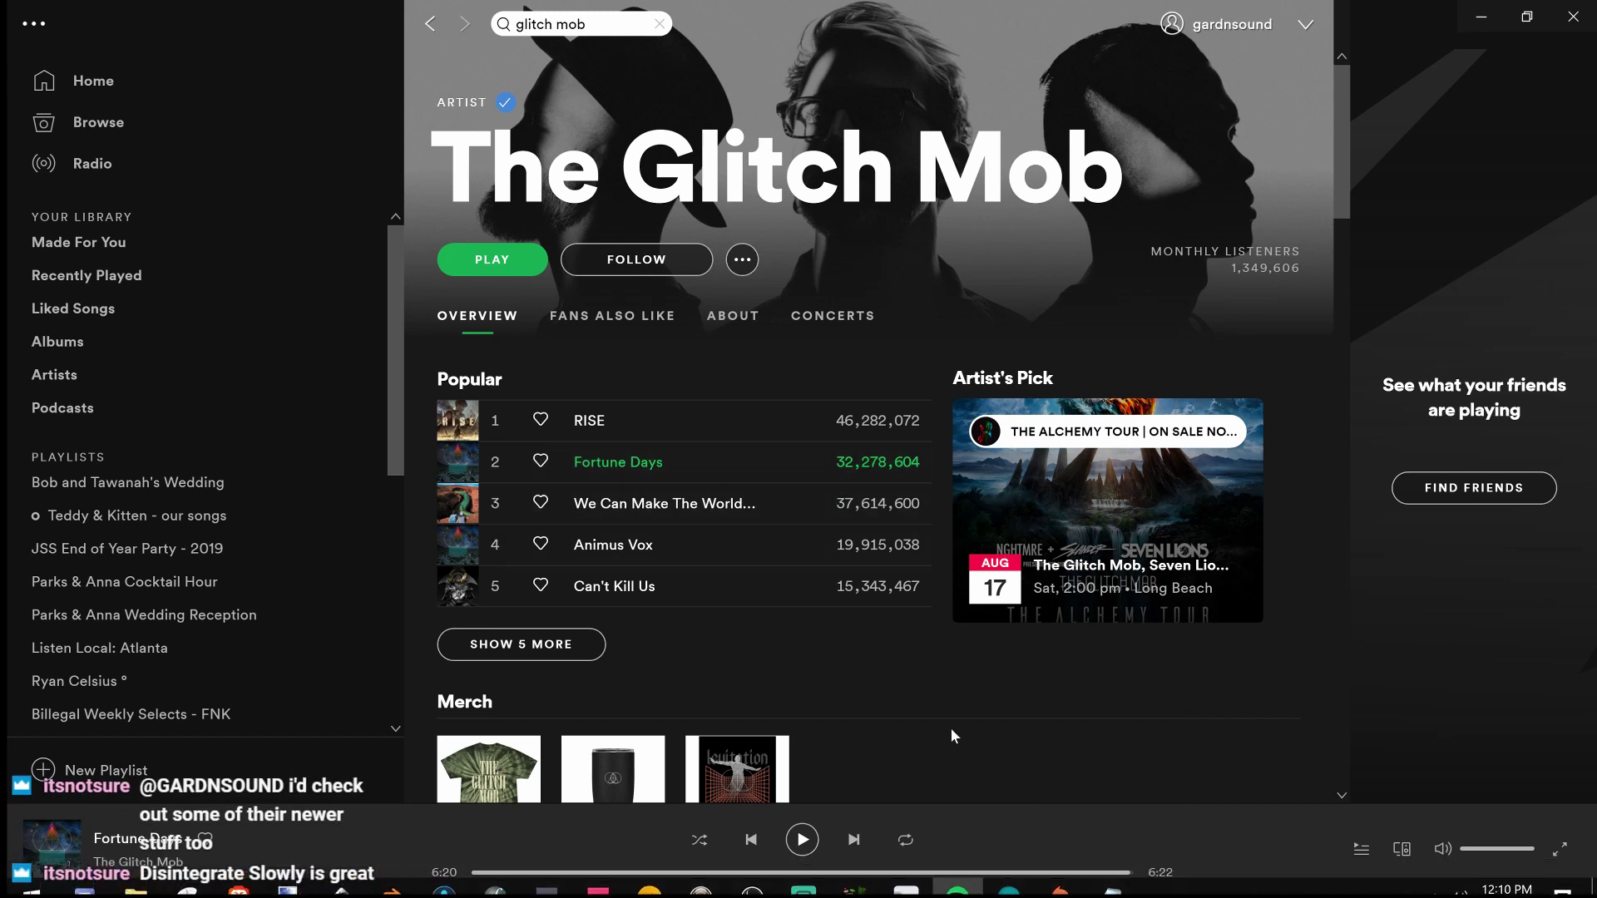
# - Look through The Glitch Mob's artist page, including popular songs and albums, and minimize Spotify
pyautogui.click(1111, 873)
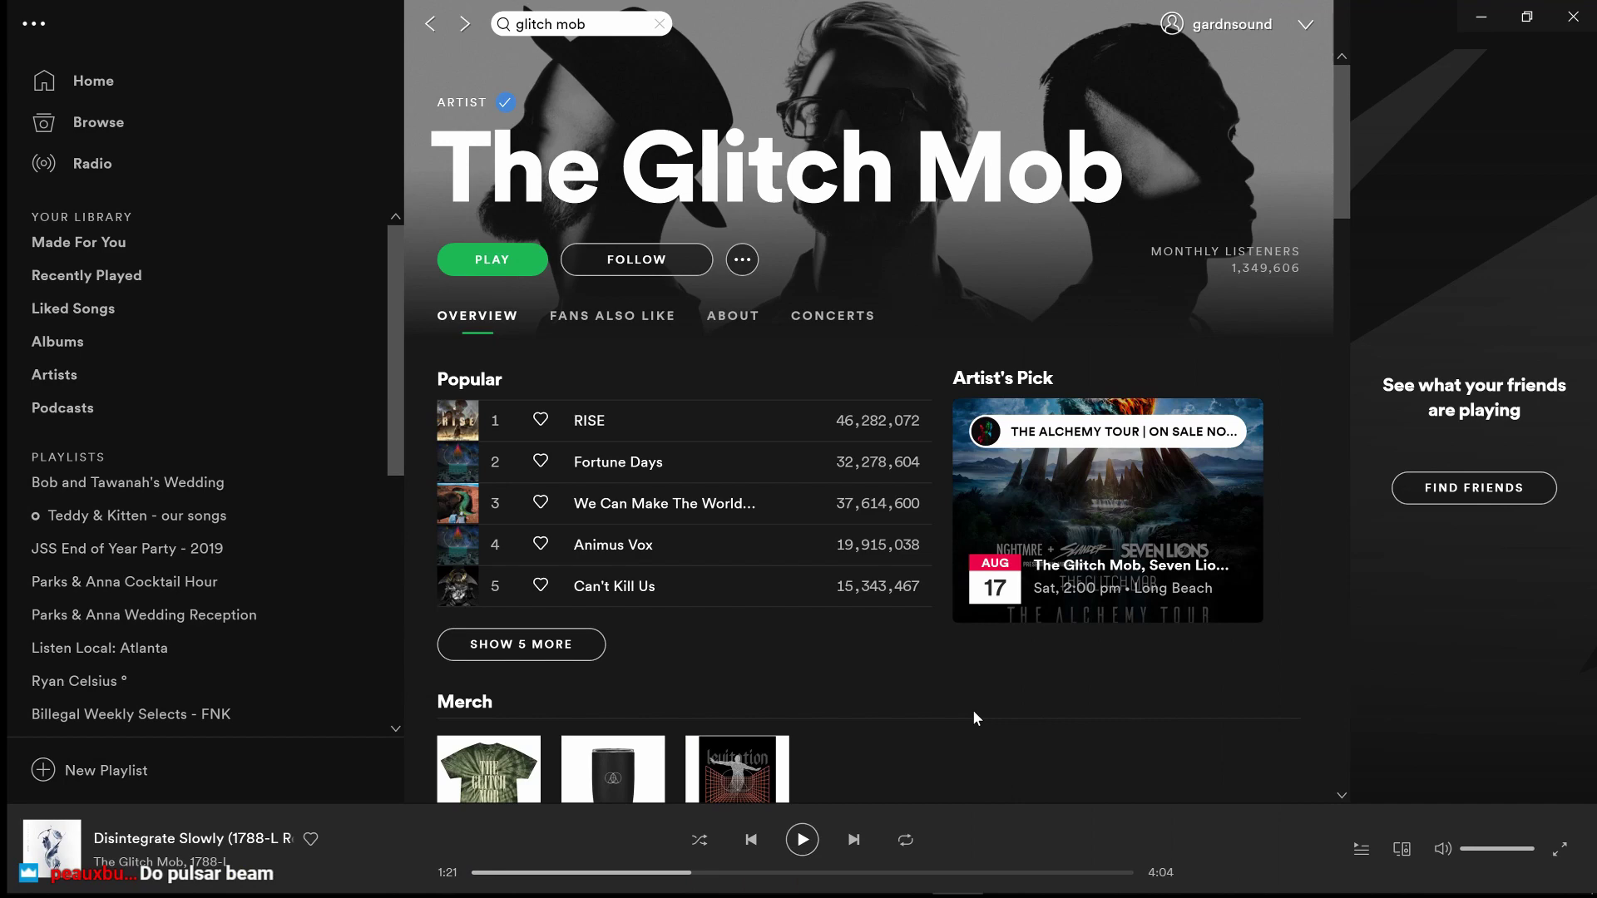
pyautogui.scroll(-3, 972, 711)
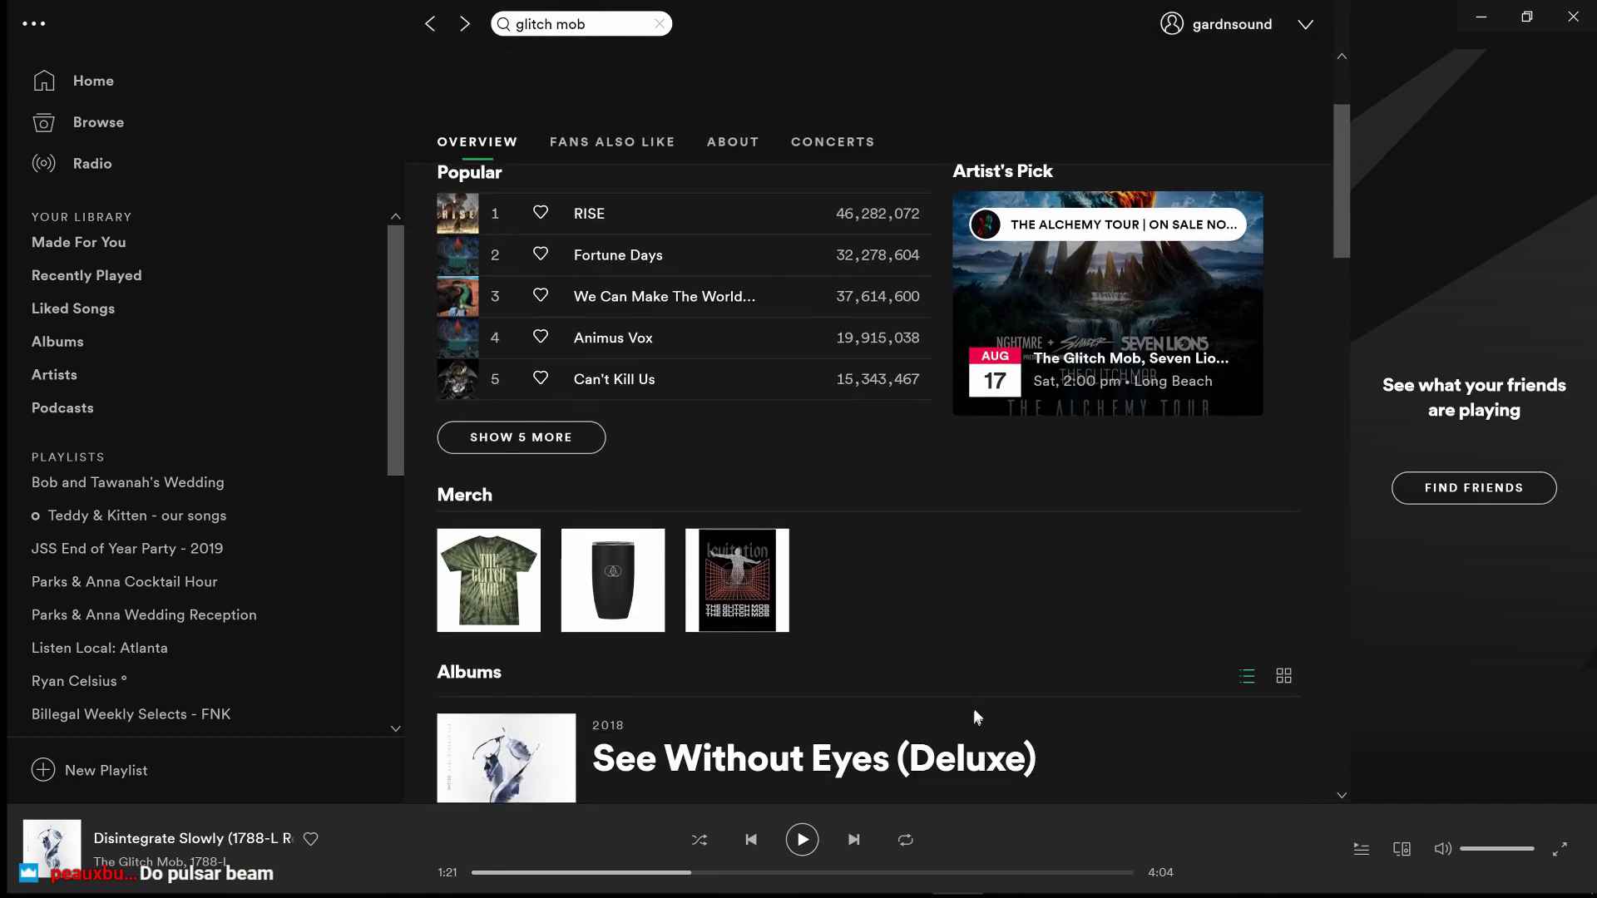
pyautogui.scroll(-3, 975, 712)
pyautogui.scroll(5, 975, 712)
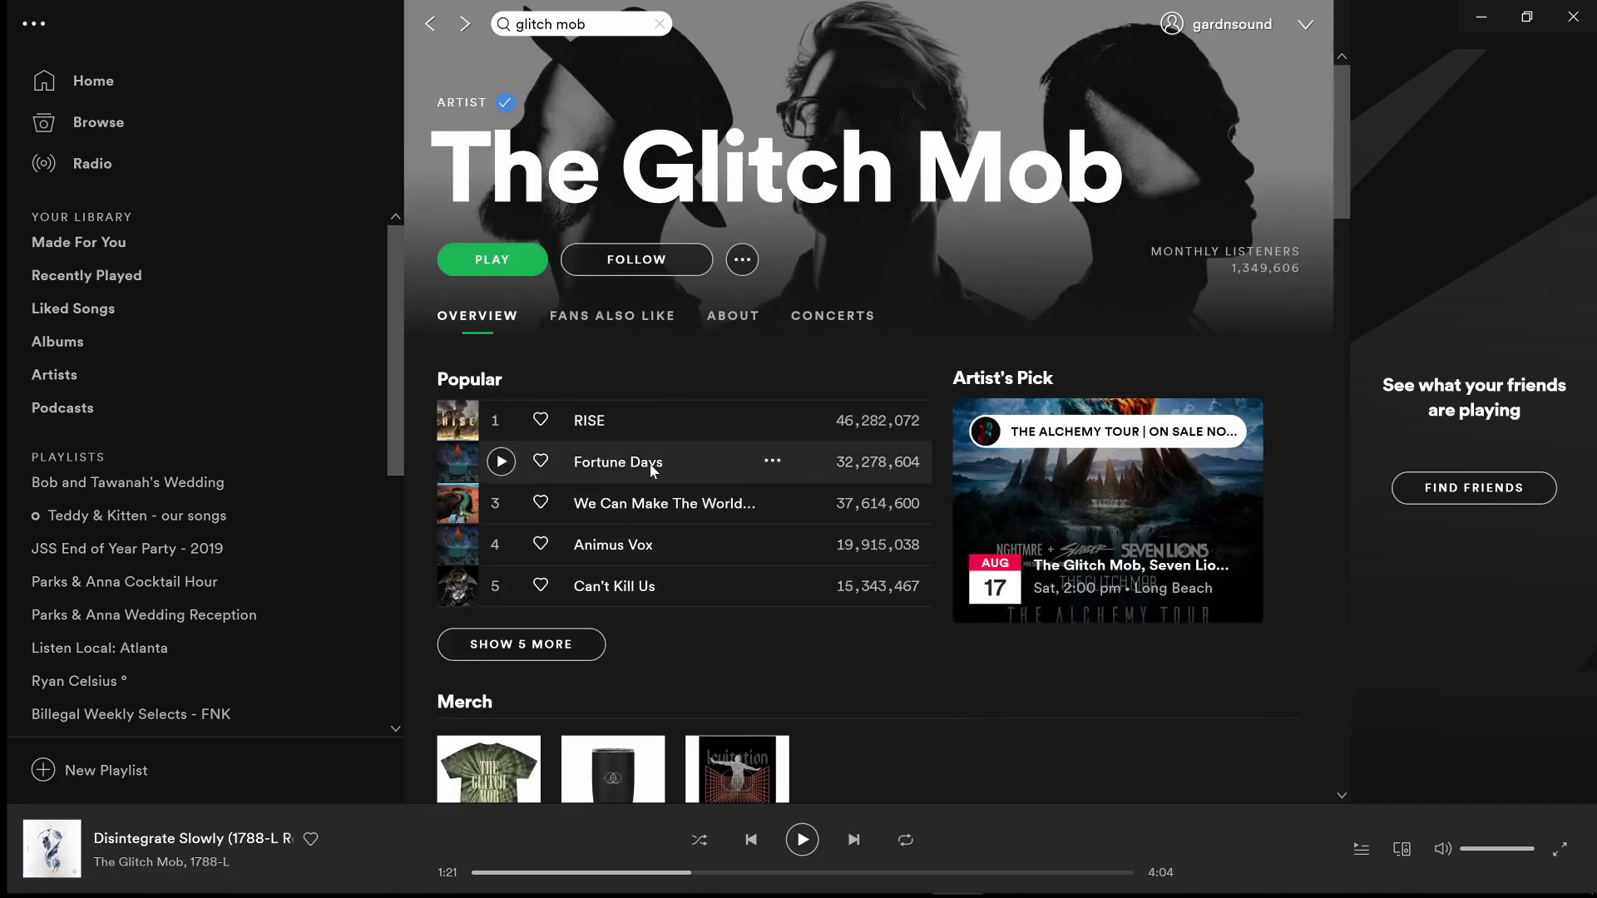
pyautogui.click(1484, 17)
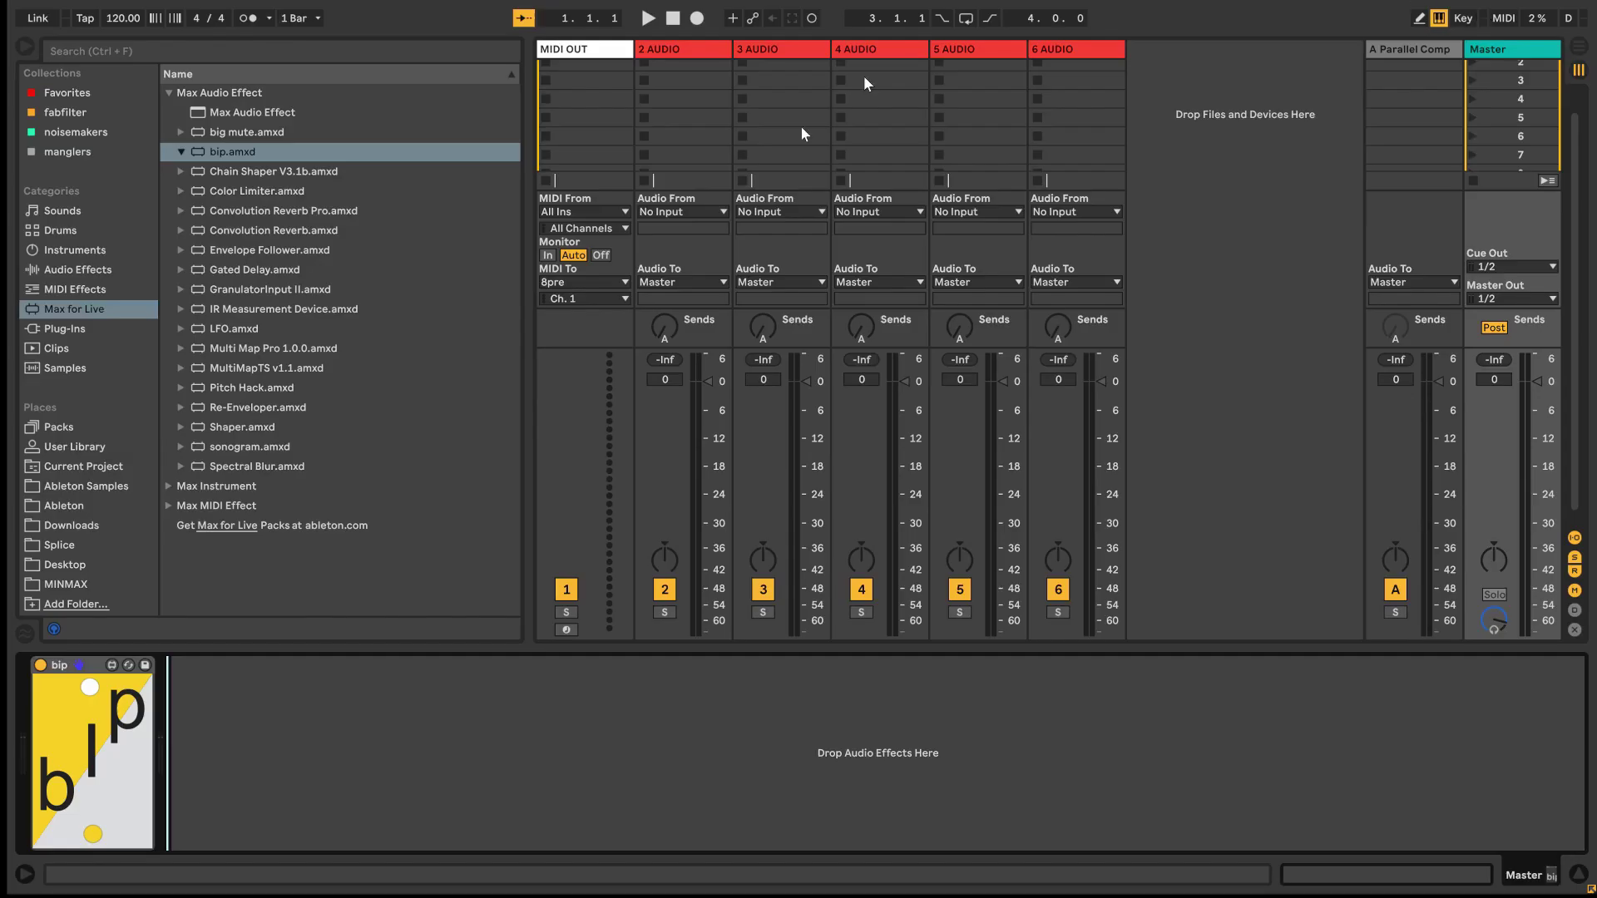
# - Show the Ableton arrangement without the browser and delete the MIDI OUT track
pyautogui.press('super')
pyautogui.click(248, 875)
pyautogui.click(434, 47)
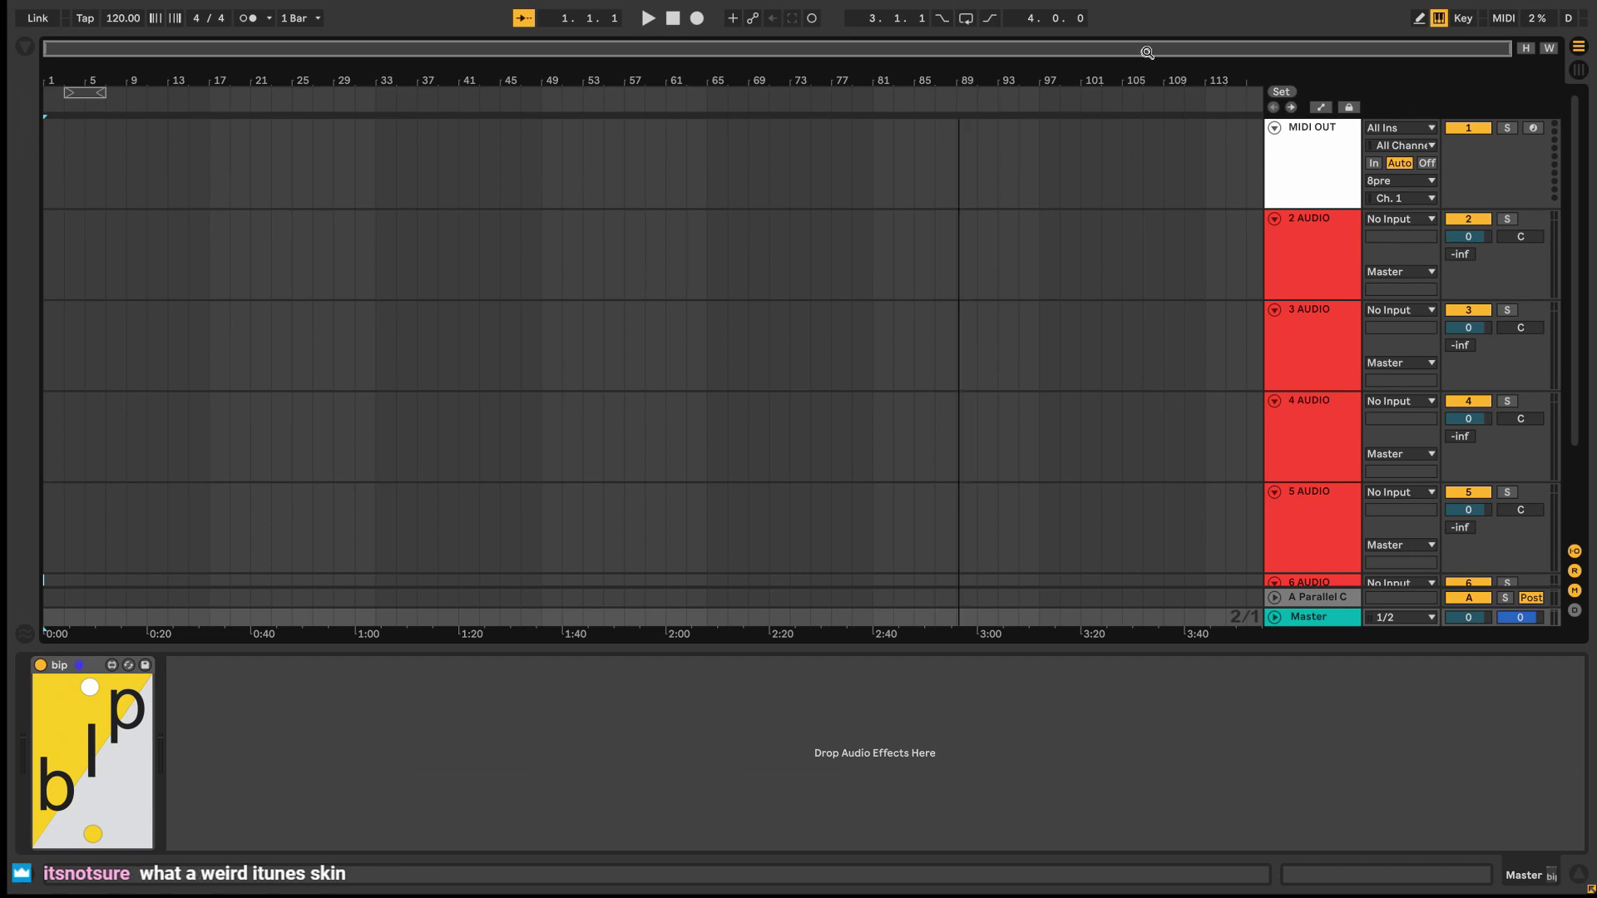
pyautogui.click(1279, 163)
pyautogui.press('Delete')
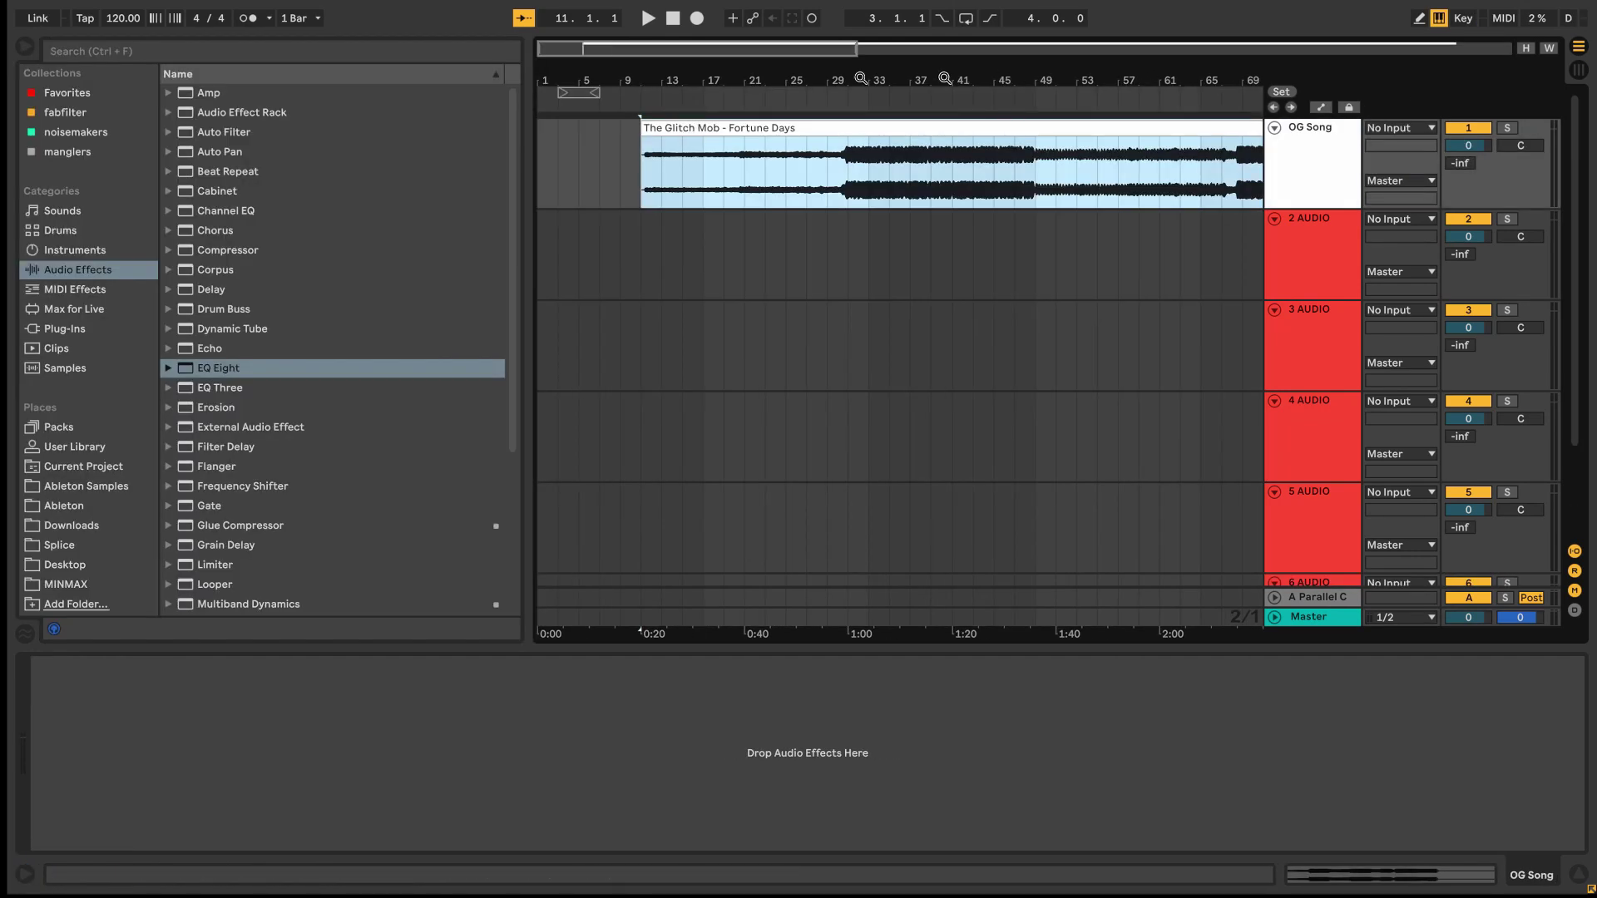
# - Hide the browser and move the Fortune Days clip on the OG Song track to bar 1
pyautogui.click(27, 48)
pyautogui.moveTo(374, 80); pyautogui.dragTo(592, 79)
pyautogui.moveTo(267, 134); pyautogui.dragTo(211, 133)
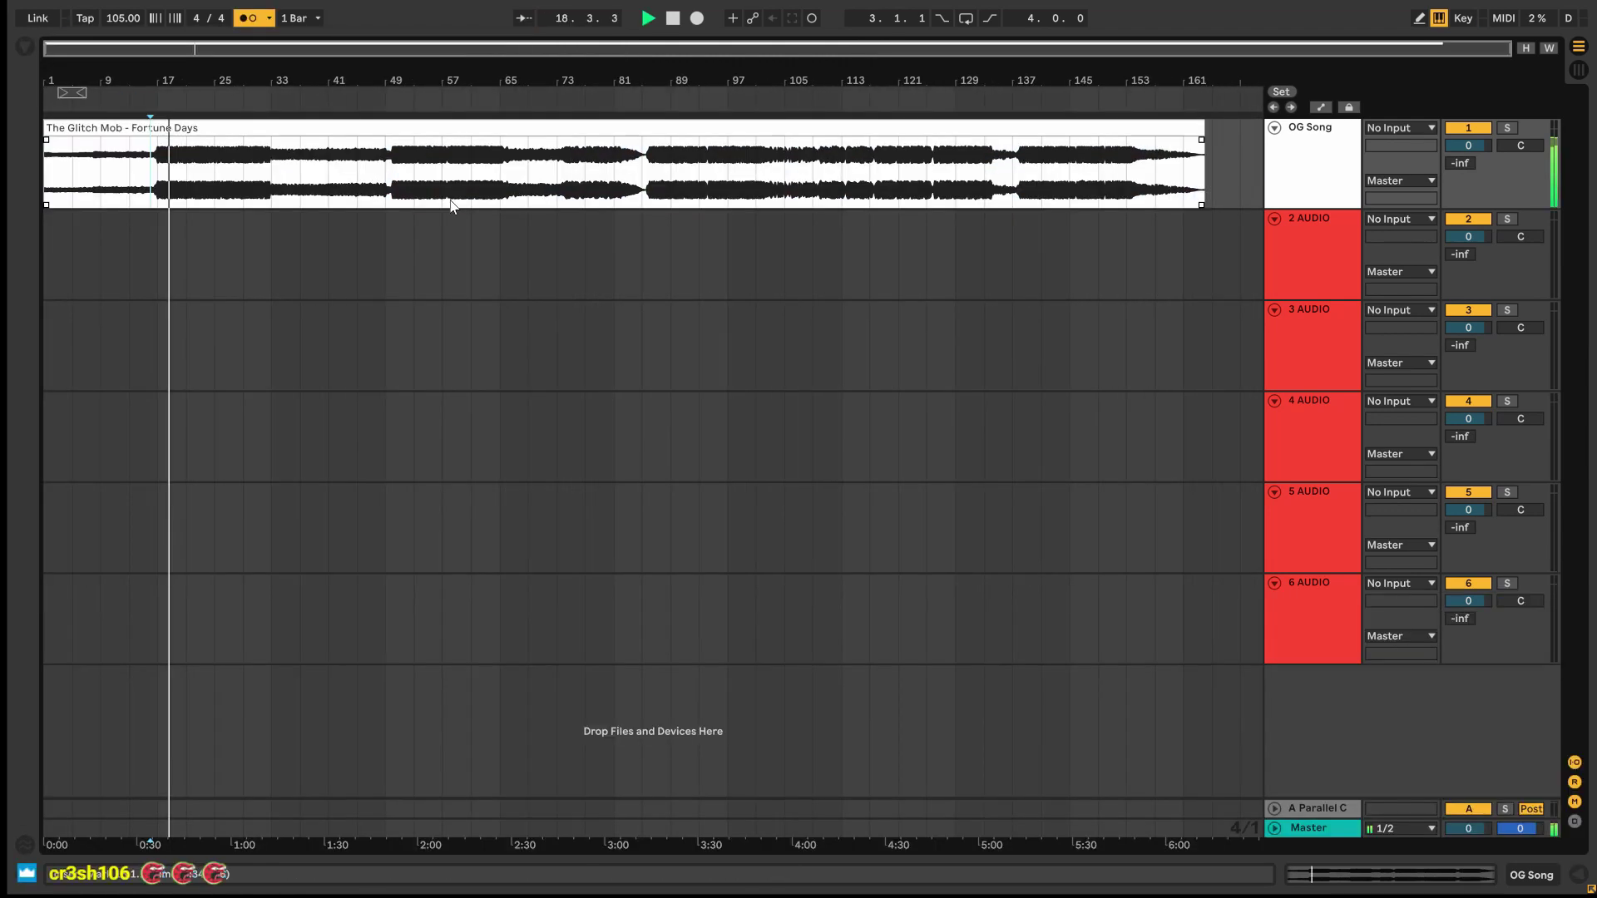
# - Listen to Fortune Days from bar 49, stop playback, and mark its sections along the clip, including bars 133 to 153
pyautogui.click(385, 189)
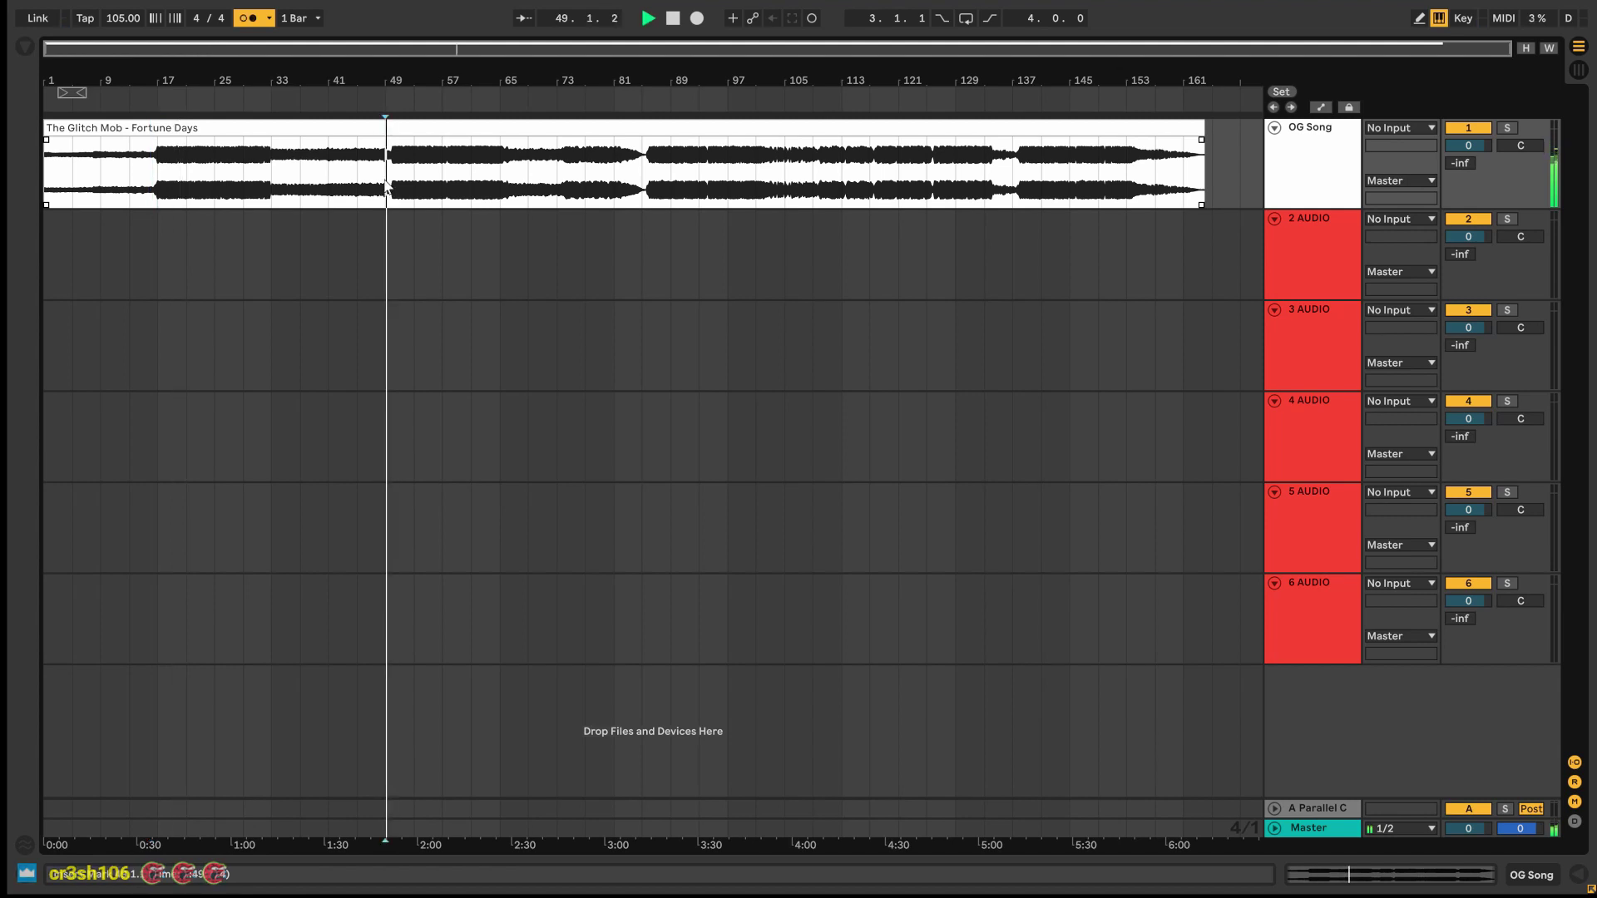
pyautogui.press('space')
pyautogui.moveTo(272, 179); pyautogui.dragTo(387, 175)
pyautogui.click(391, 177)
pyautogui.moveTo(502, 177); pyautogui.dragTo(660, 164)
pyautogui.click(898, 179)
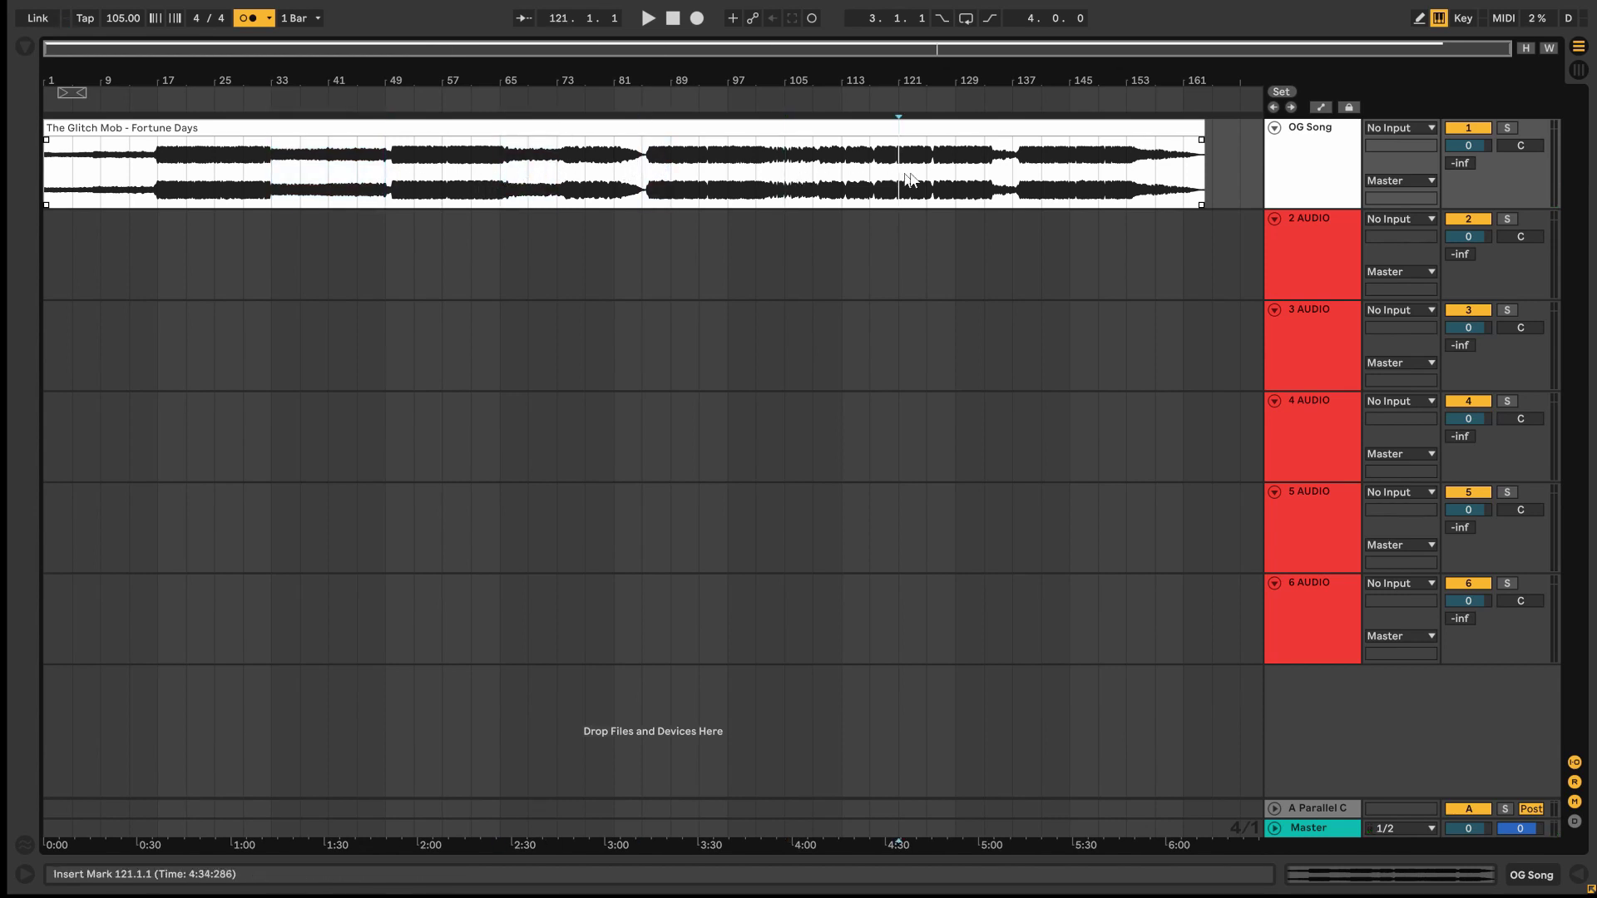
pyautogui.moveTo(984, 176); pyautogui.dragTo(1123, 166)
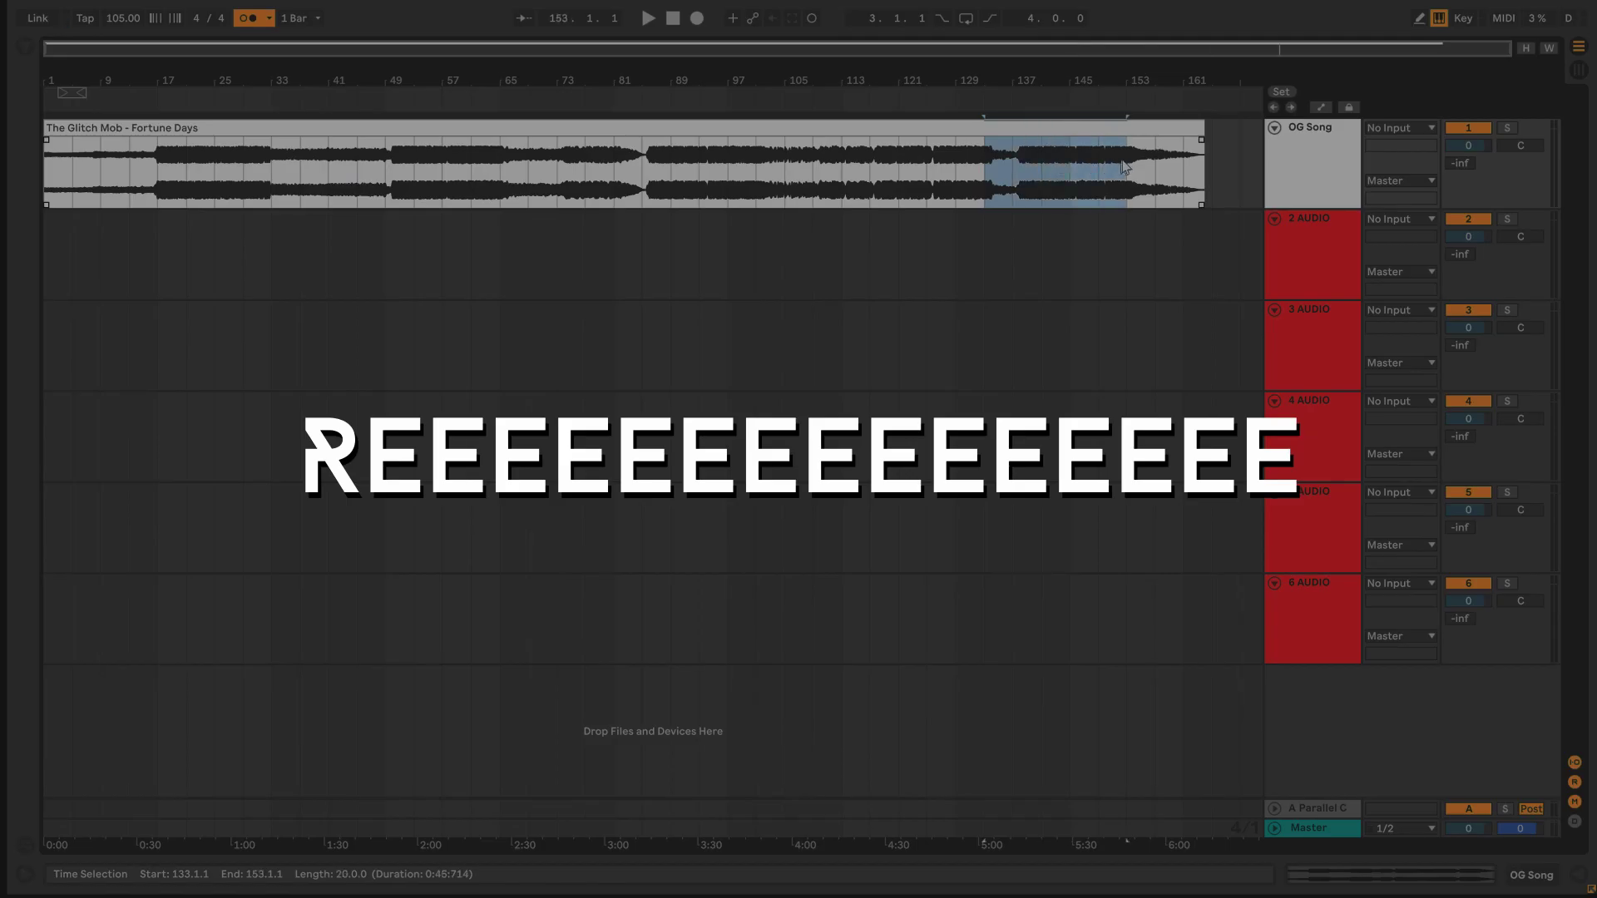
pyautogui.click(1140, 168)
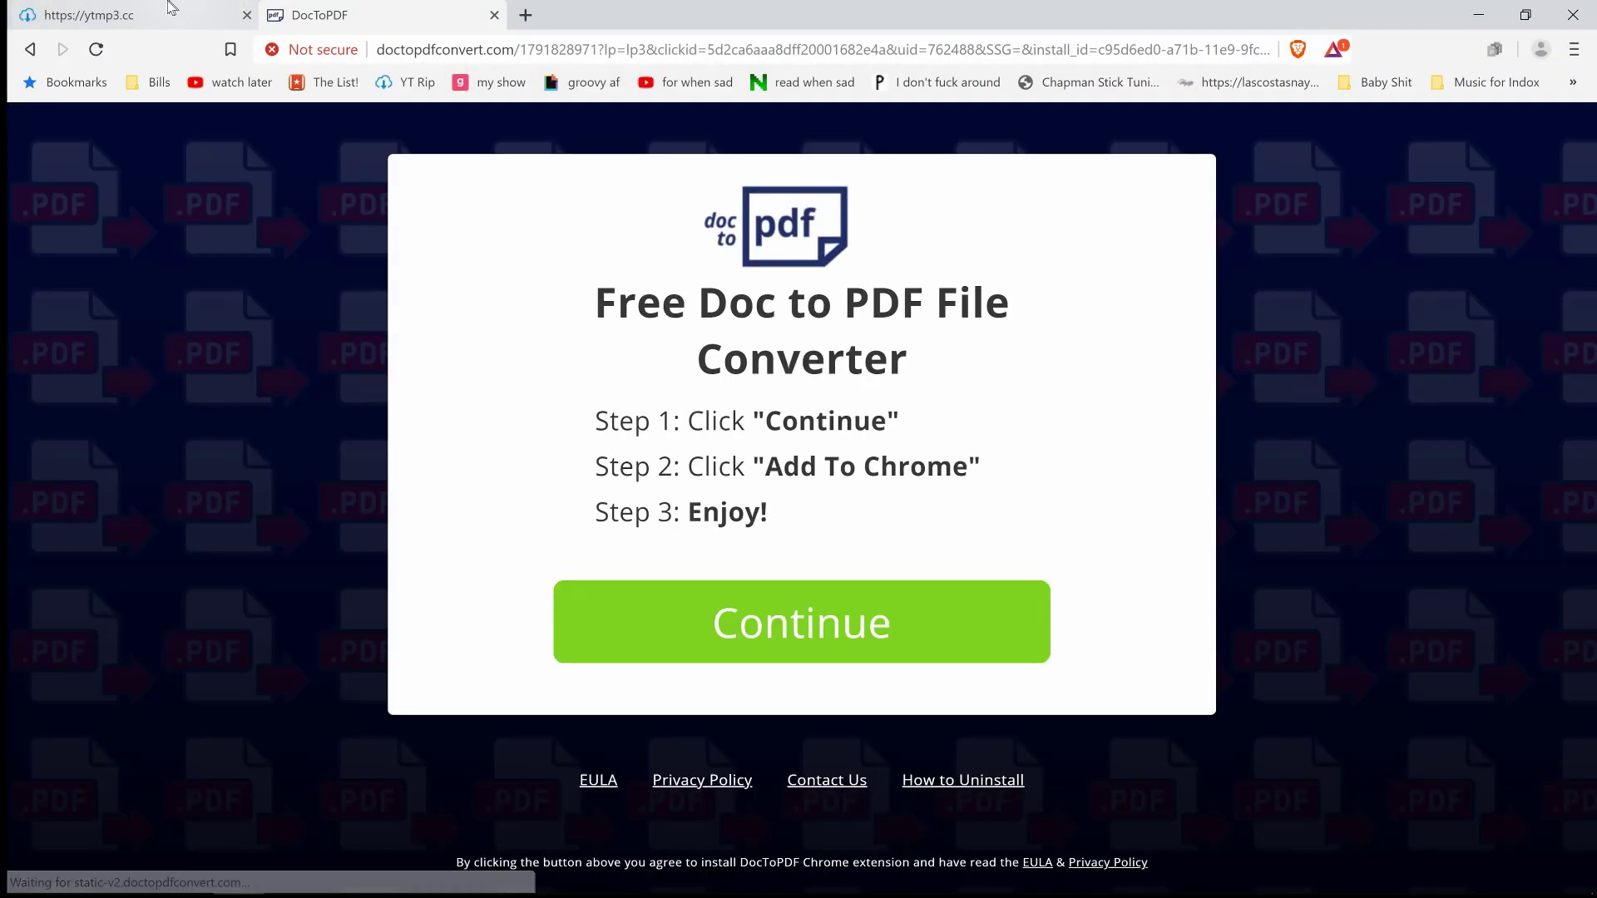
# - Close the ytmp3.cc tab and open the Splice website in the remaining tab
pyautogui.click(247, 15)
pyautogui.click(472, 48)
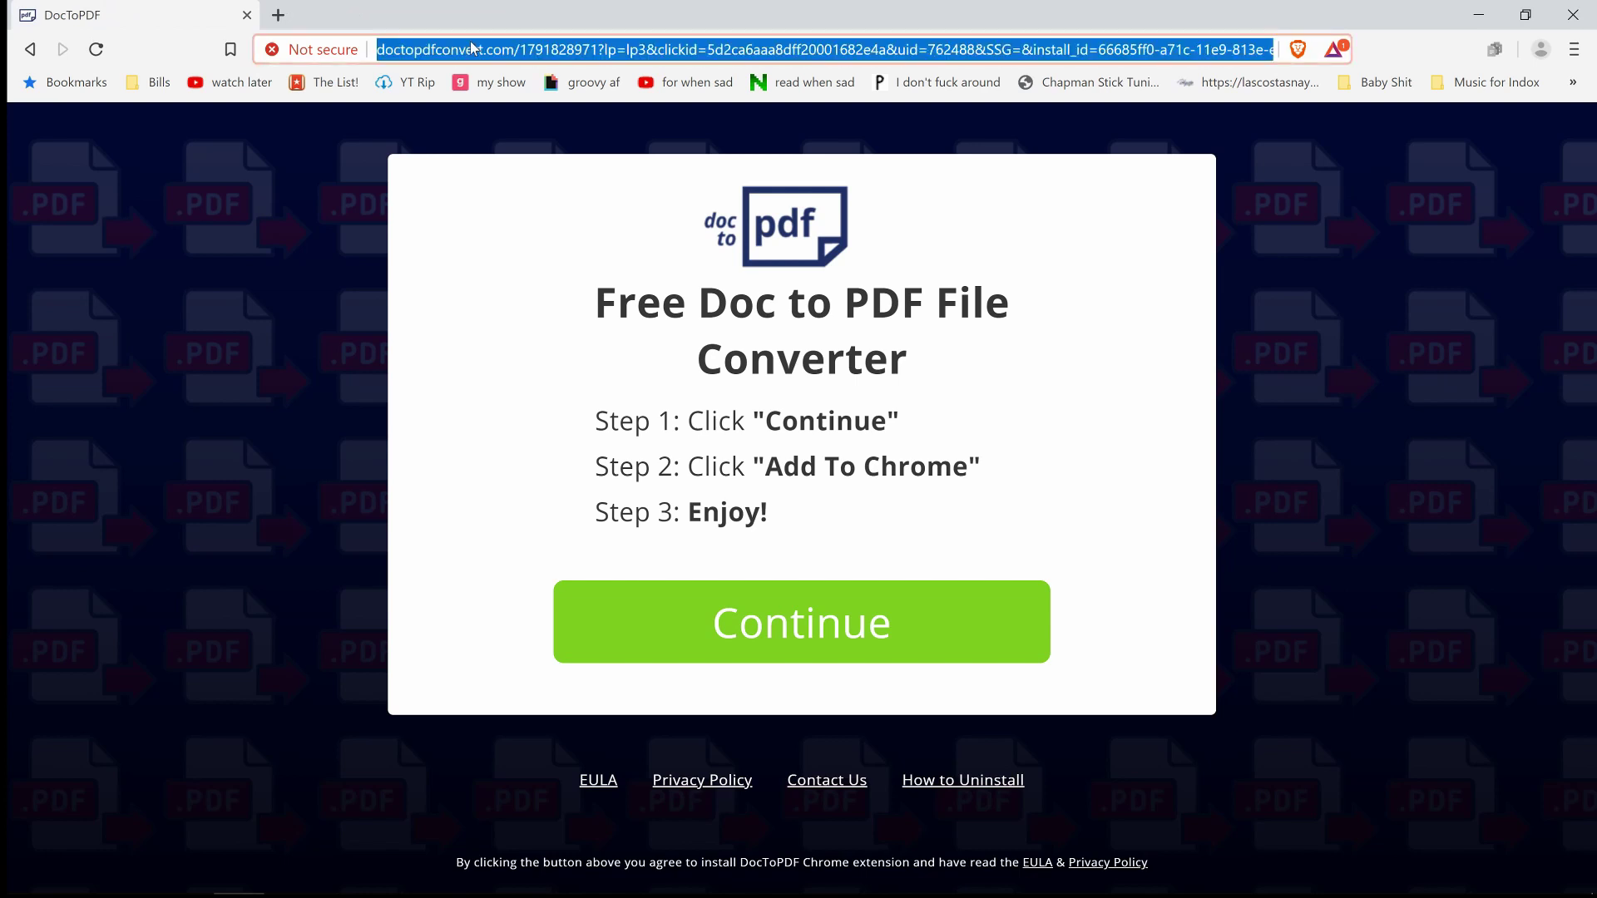
pyautogui.write('splice')
pyautogui.press('Return')
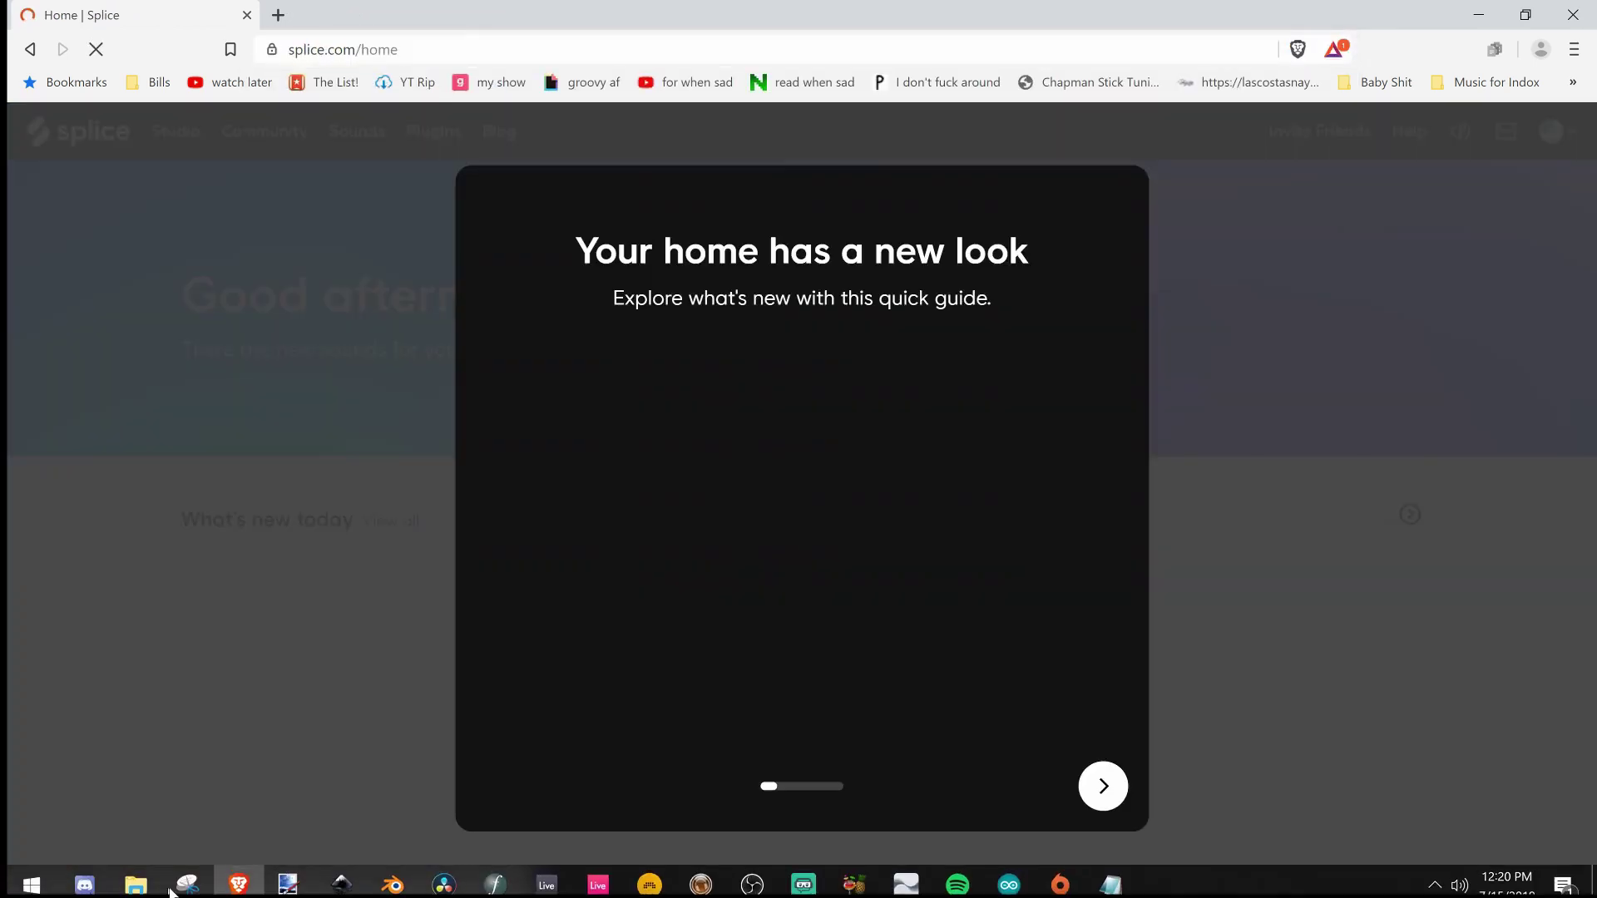
# - Check the needed samples in the notes list and go through Splice's new-home guide to the end
pyautogui.click(1111, 875)
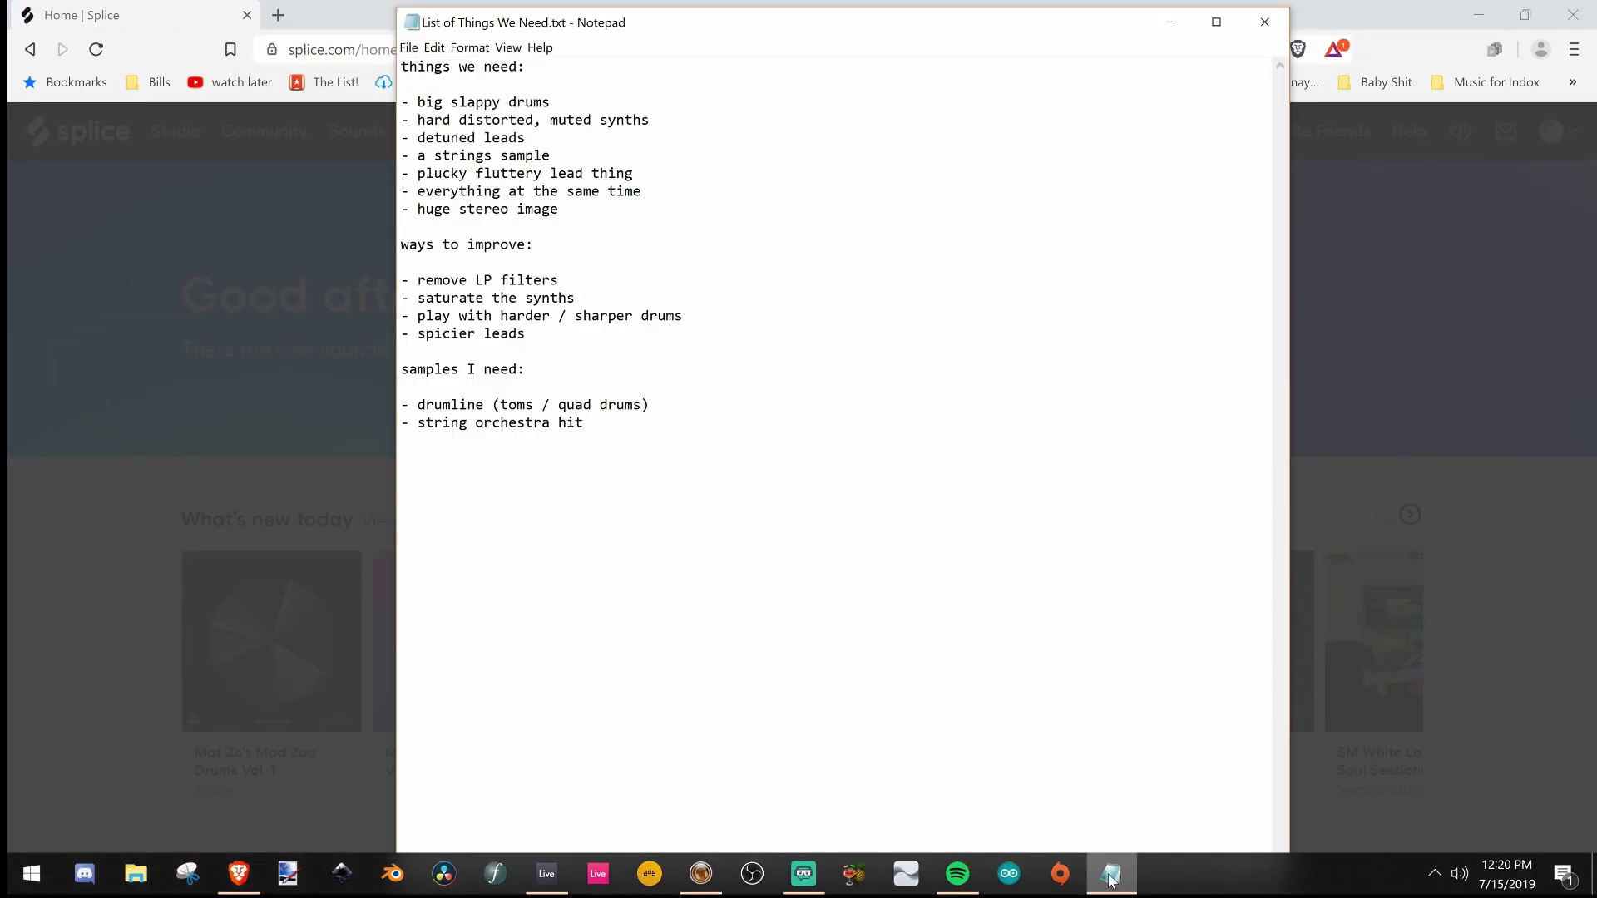
pyautogui.click(1112, 875)
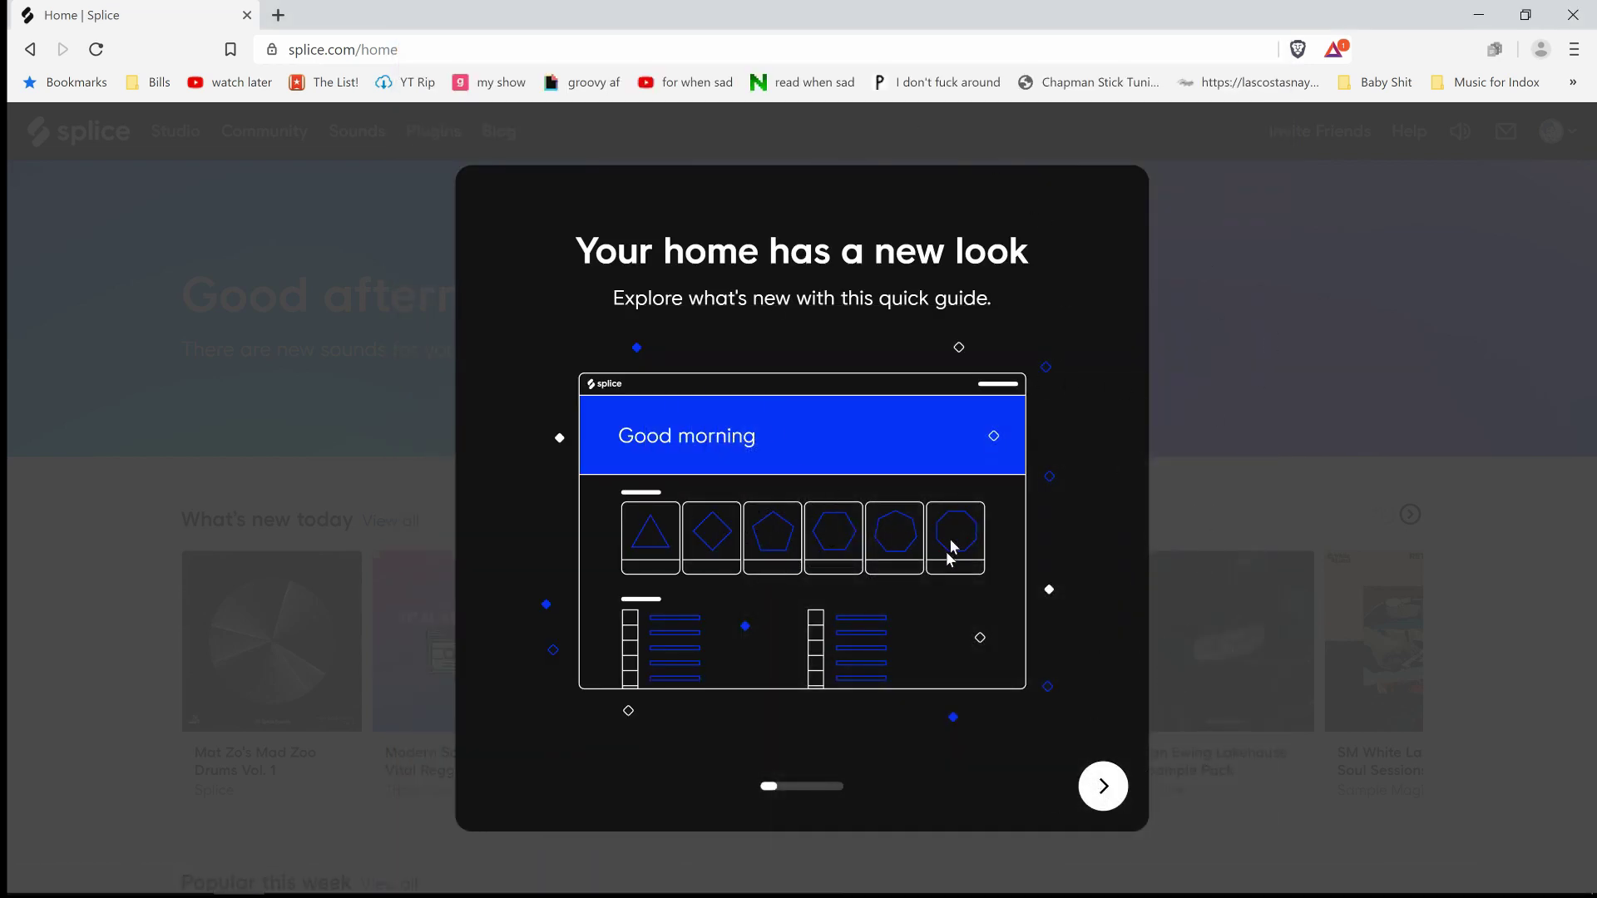
pyautogui.click(1113, 792)
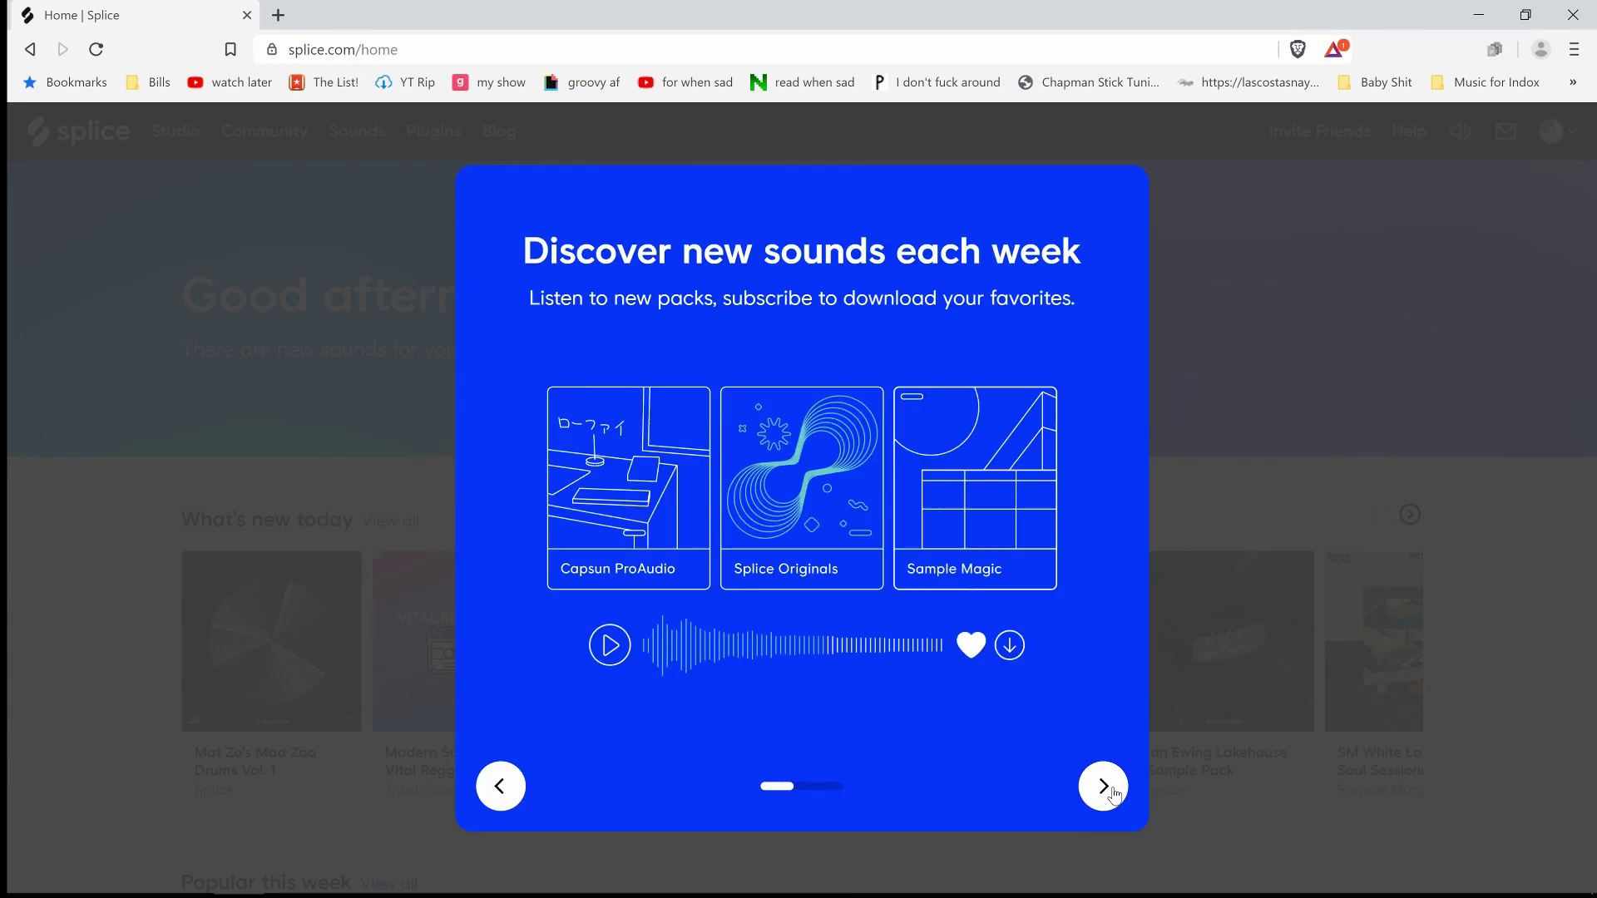
pyautogui.click(1104, 786)
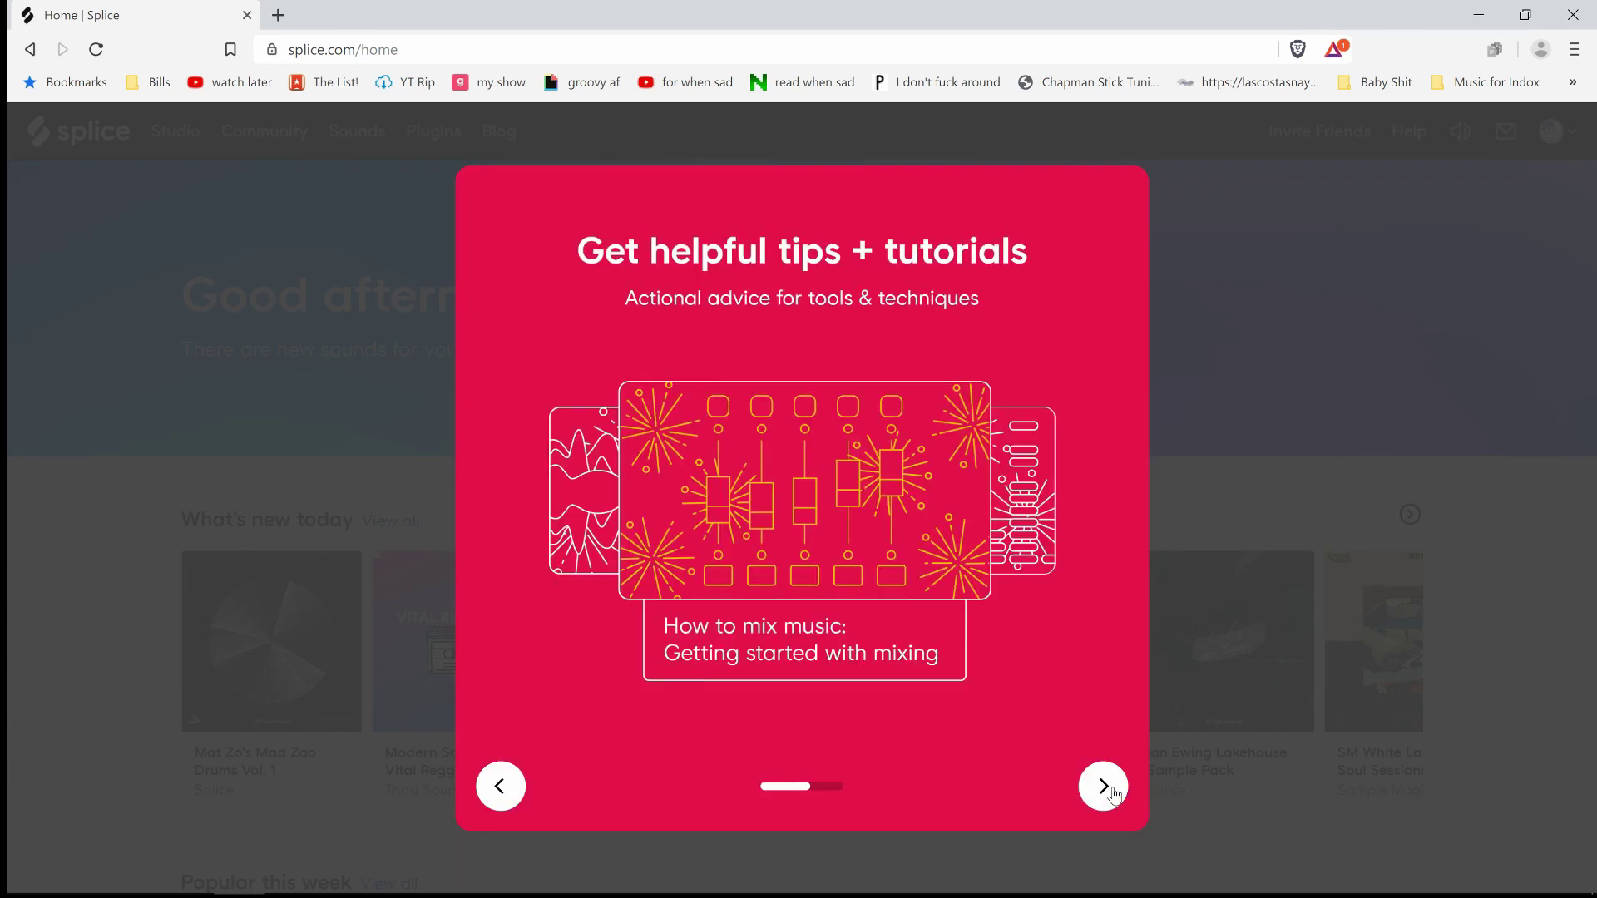
pyautogui.click(1113, 792)
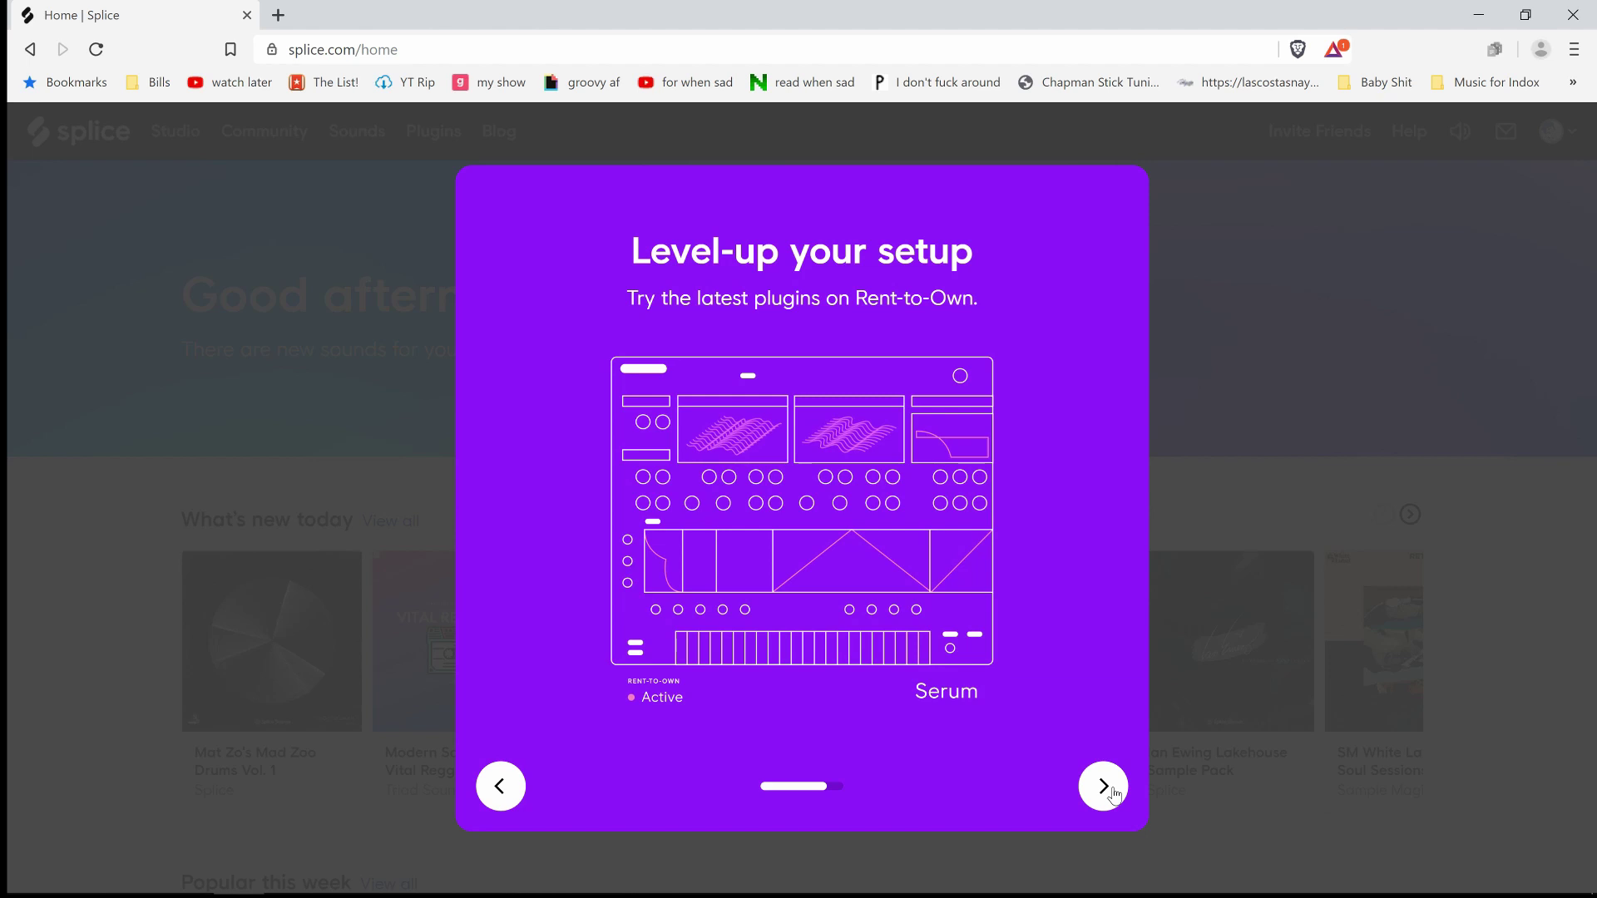
pyautogui.click(1113, 792)
pyautogui.click(832, 788)
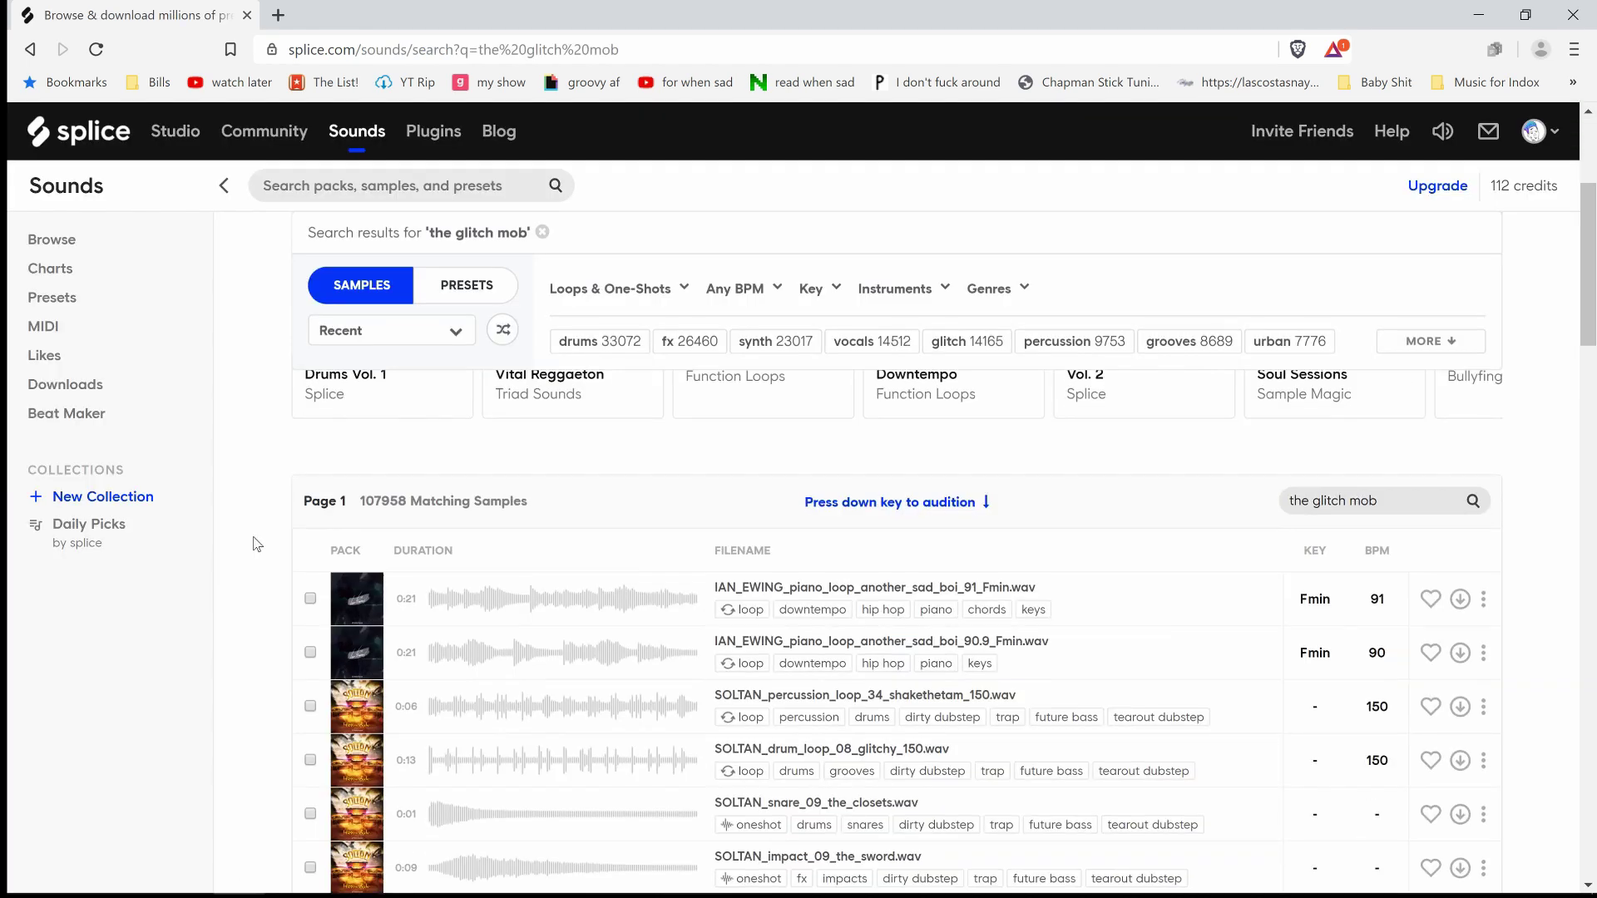
# - Audition sample results for "the glitch mob" and check the available sort orders
pyautogui.scroll(-1, 257, 544)
pyautogui.click(404, 604)
pyautogui.scroll(-1, 405, 656)
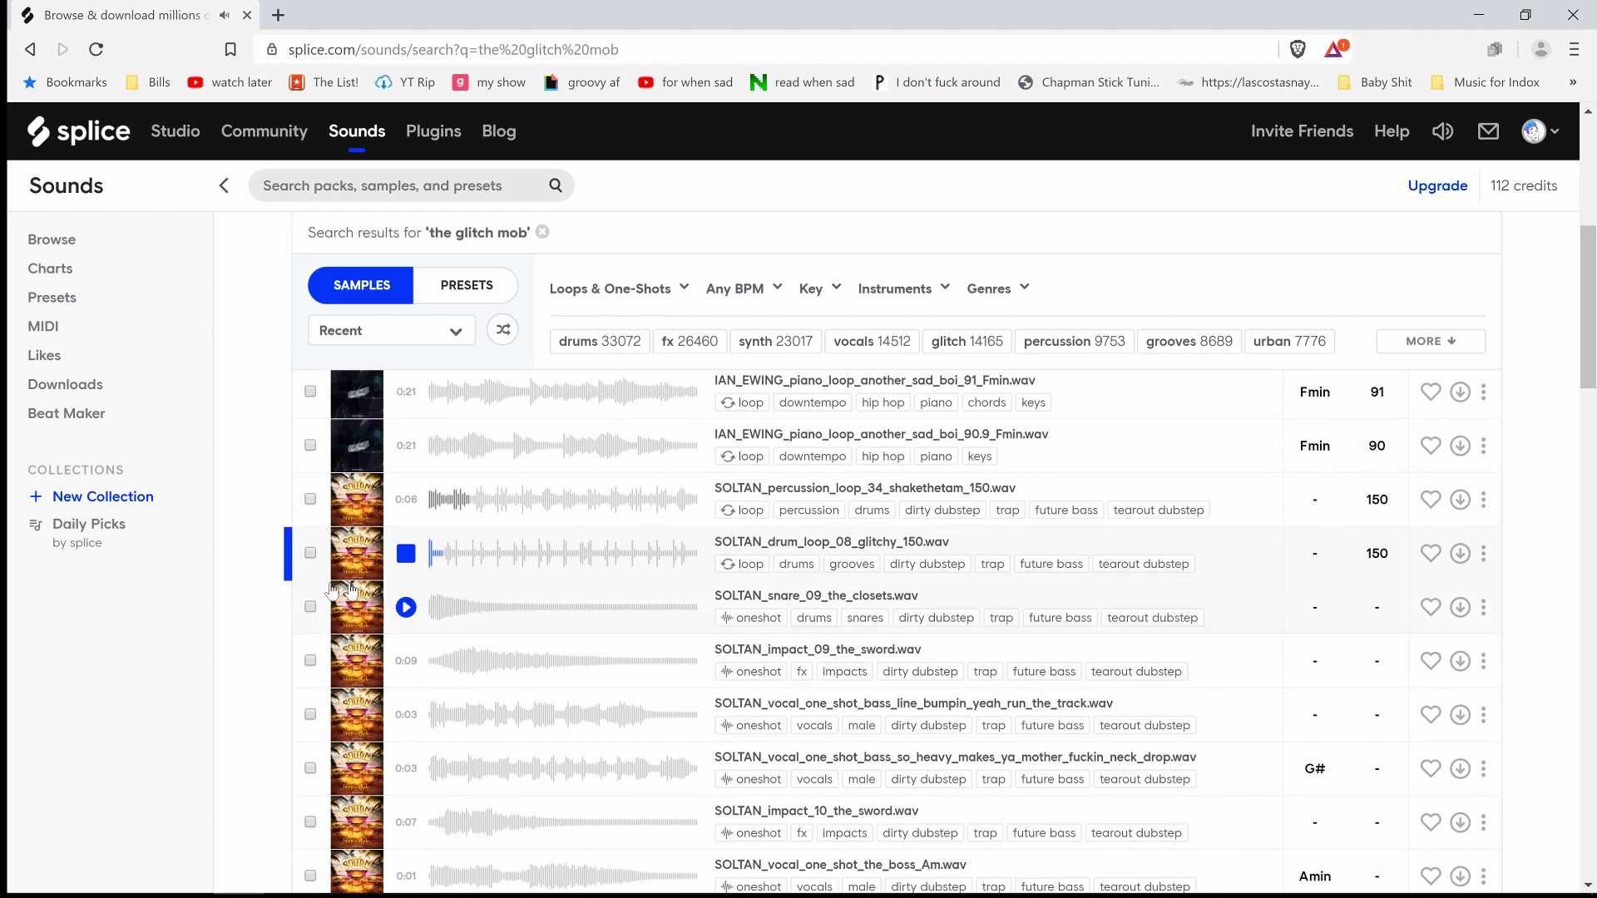
pyautogui.scroll(3, 262, 521)
pyautogui.click(401, 363)
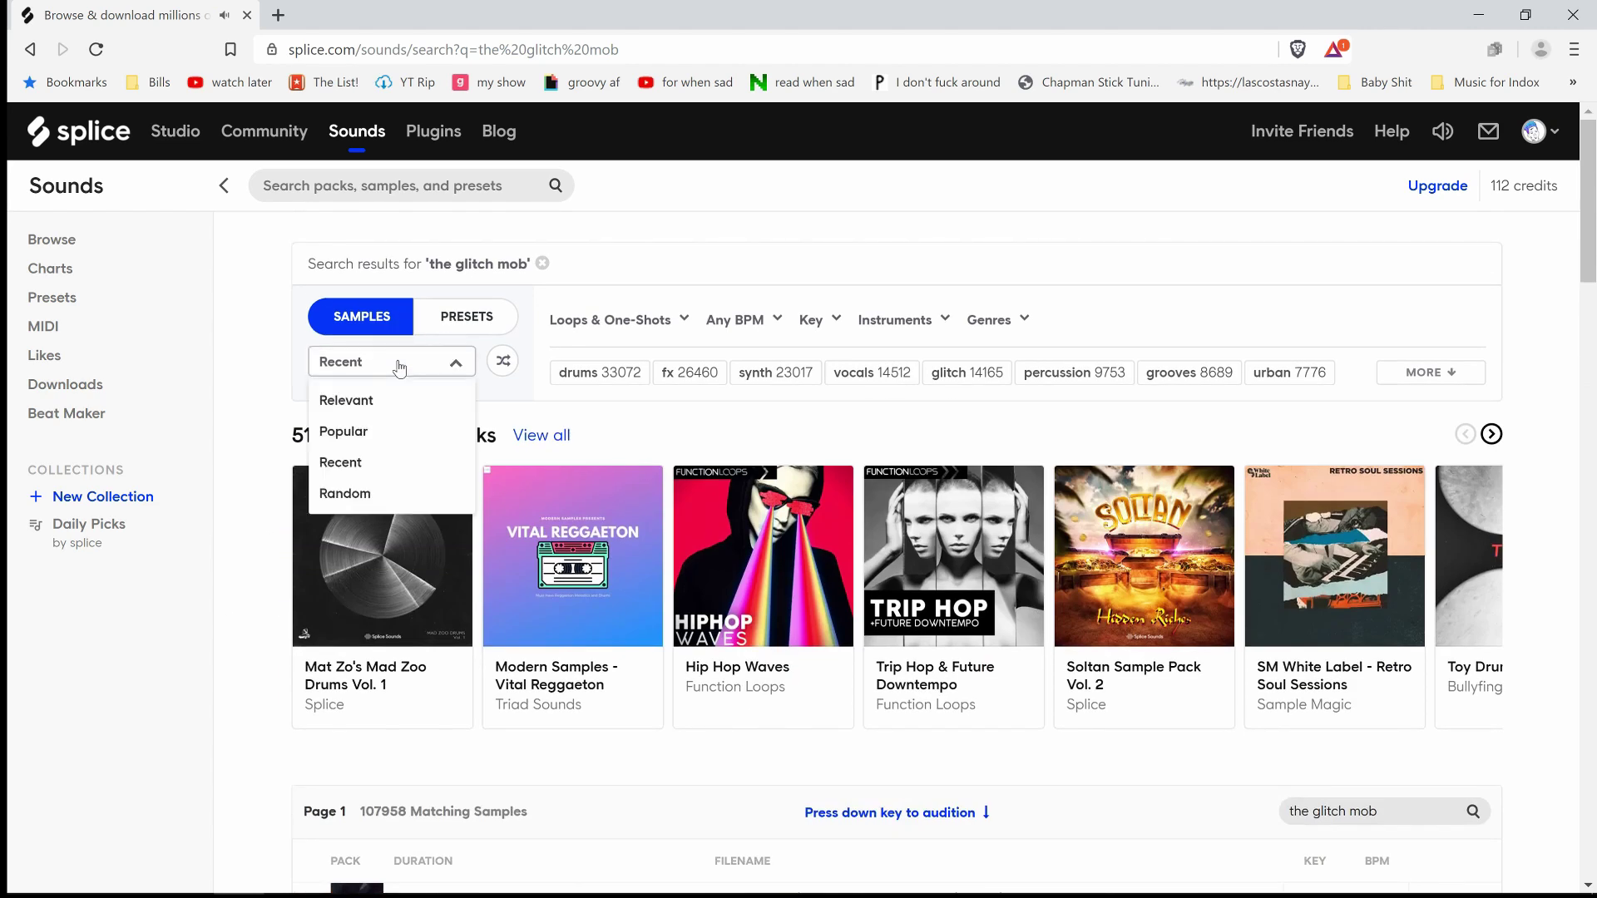
pyautogui.click(250, 316)
# - Search Splice Sounds for "drum line" and audition the drum loops on the first results page
pyautogui.click(474, 186)
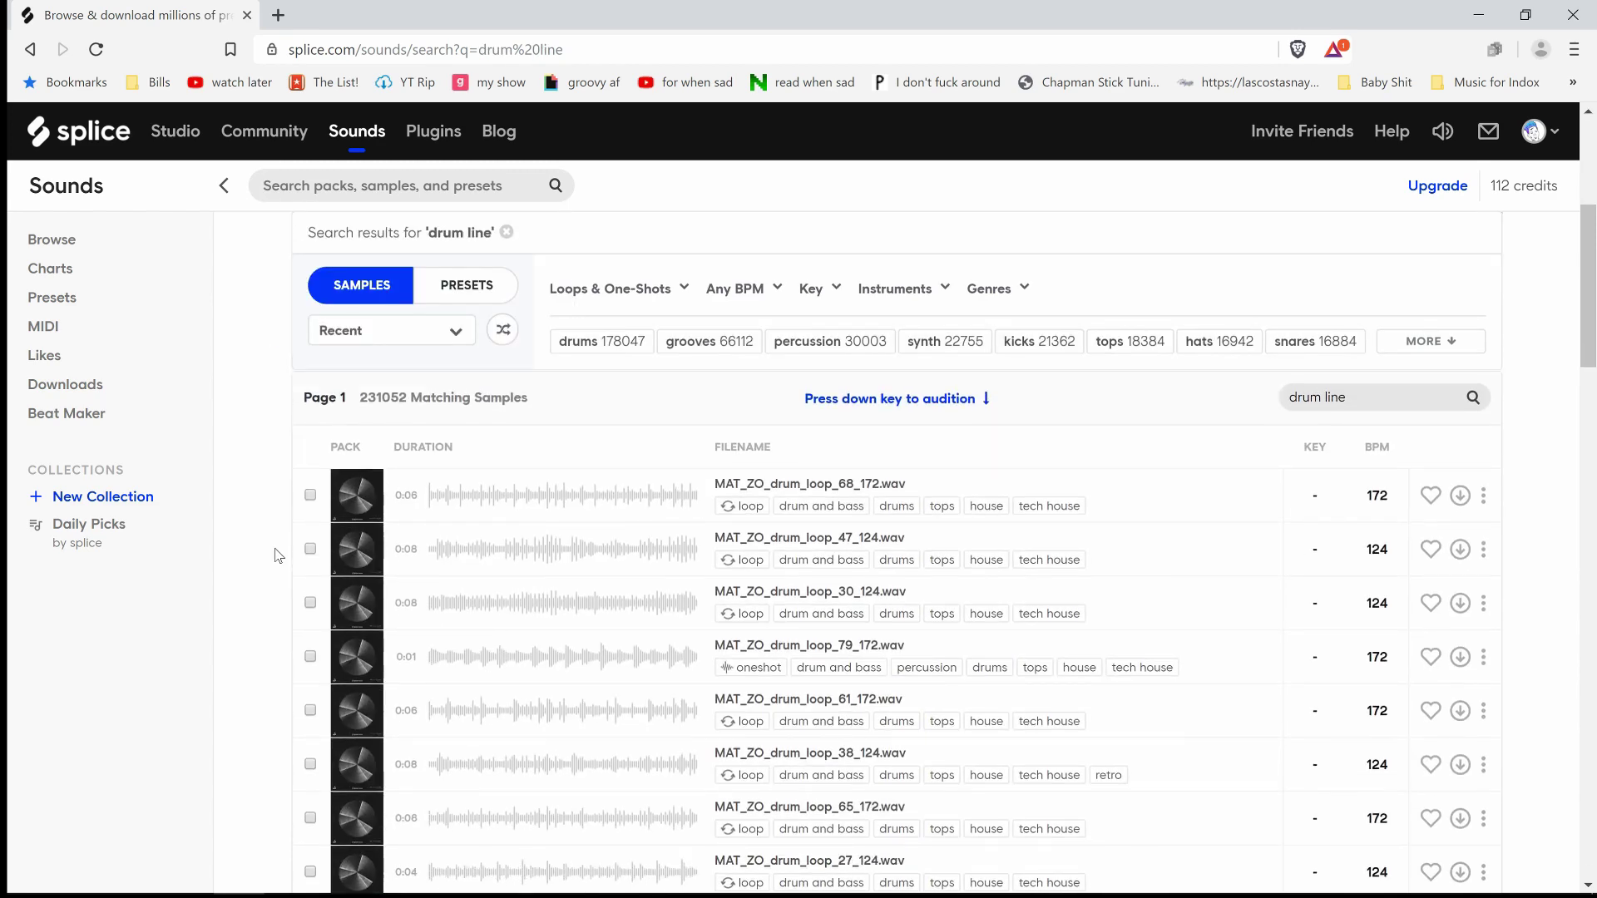
pyautogui.scroll(-1, 279, 555)
pyautogui.scroll(3, 278, 556)
pyautogui.scroll(-2, 275, 554)
pyautogui.click(407, 599)
pyautogui.scroll(-1, 415, 605)
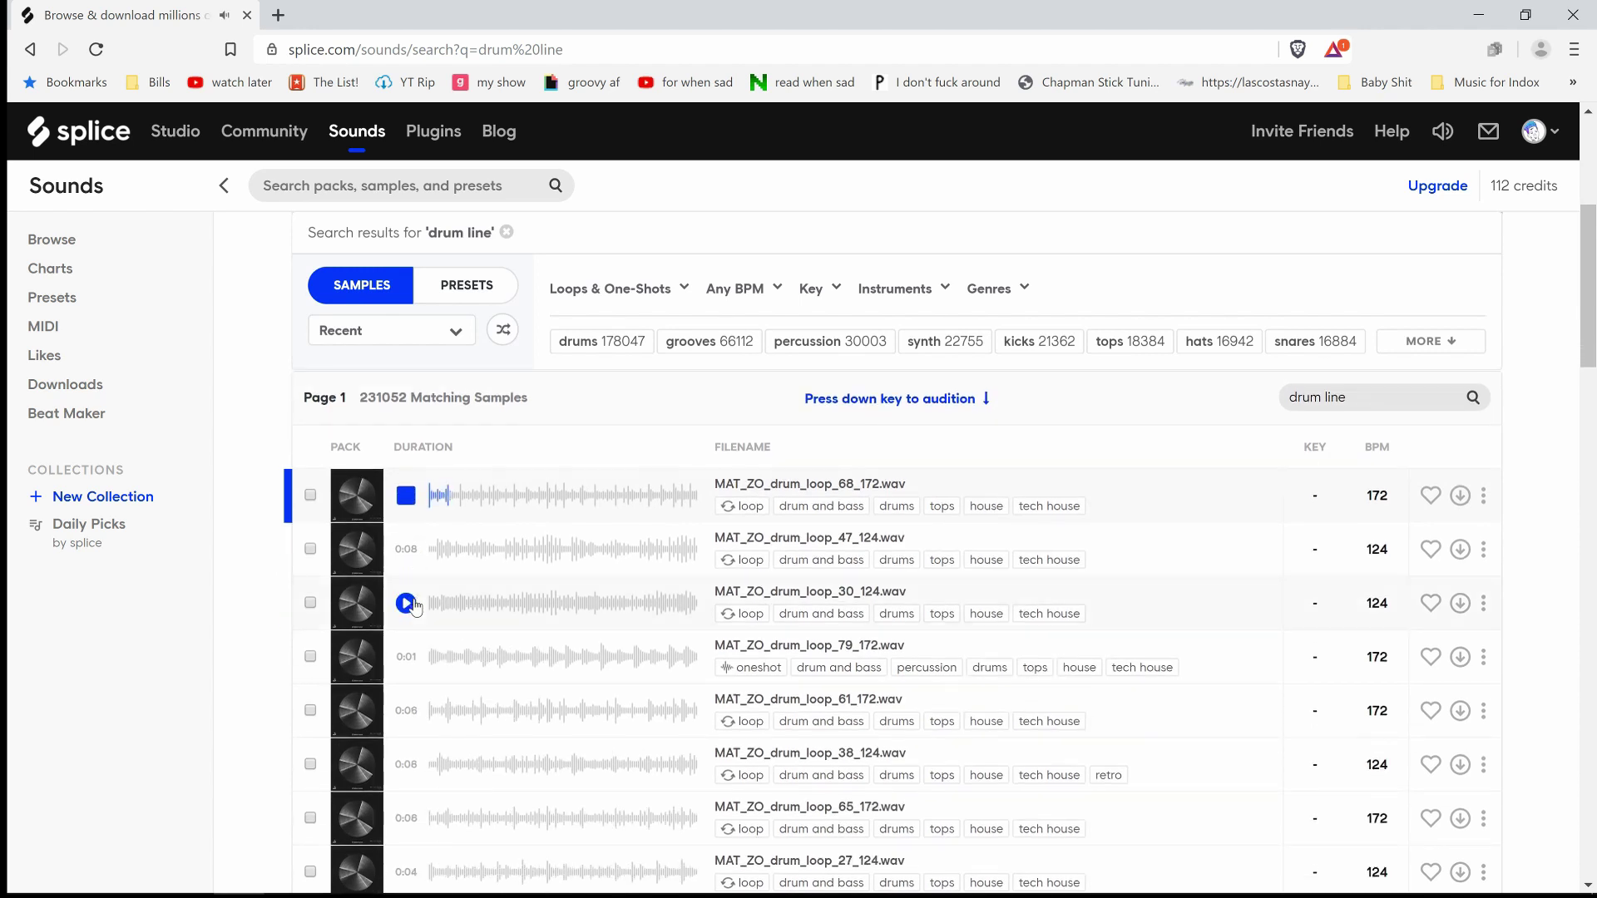
pyautogui.click(406, 550)
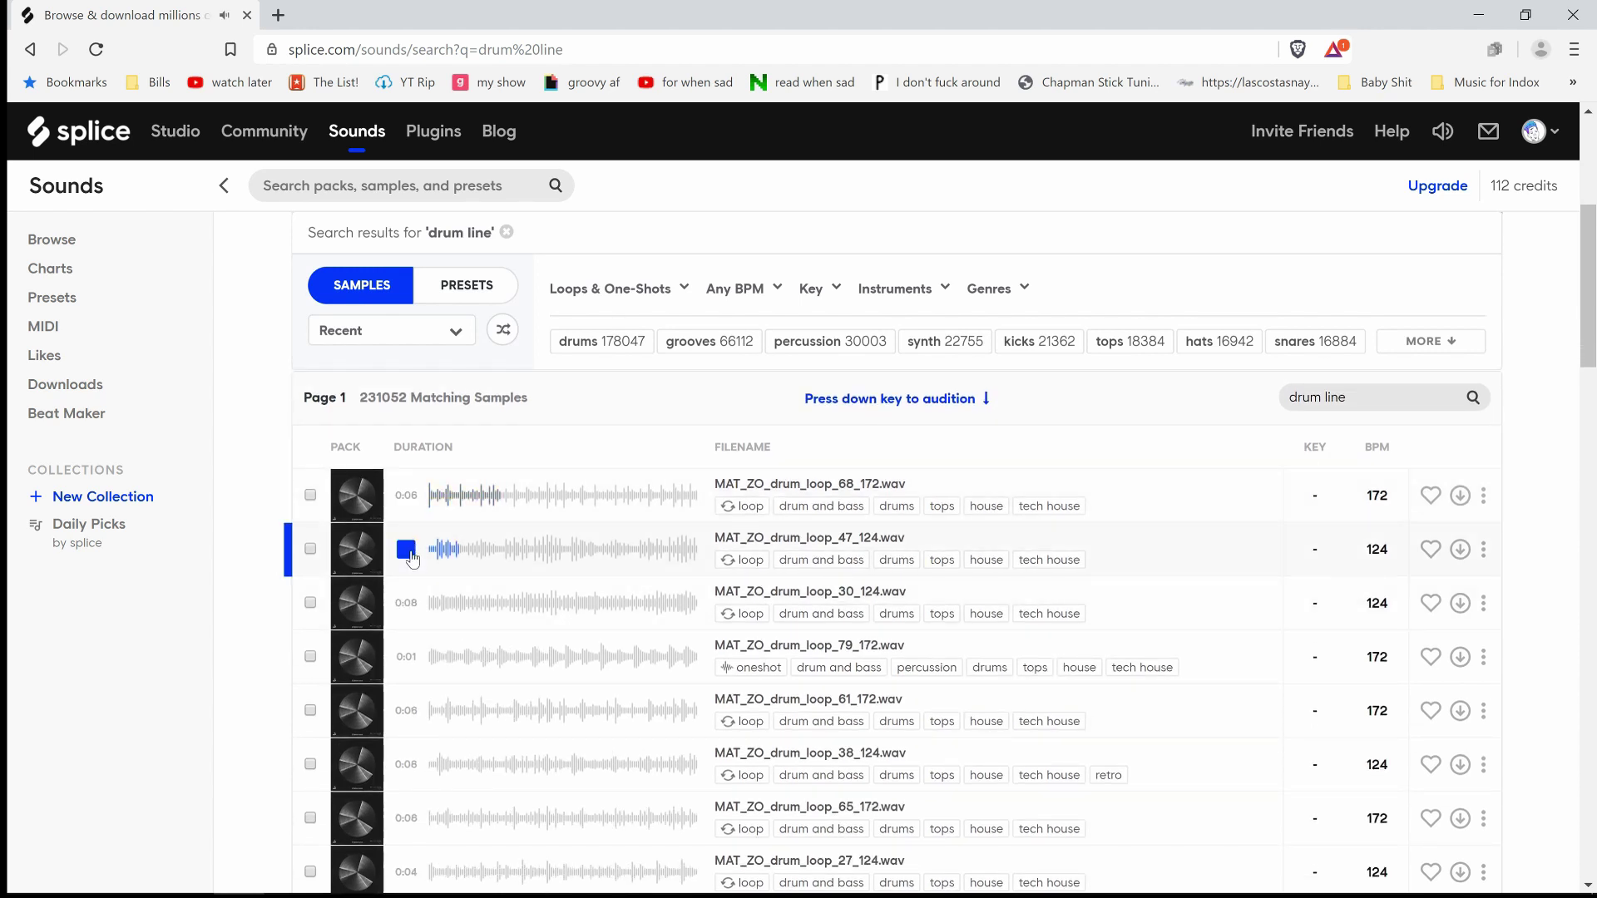
pyautogui.click(406, 602)
pyautogui.scroll(-1, 410, 582)
pyautogui.click(406, 553)
pyautogui.scroll(-1, 413, 535)
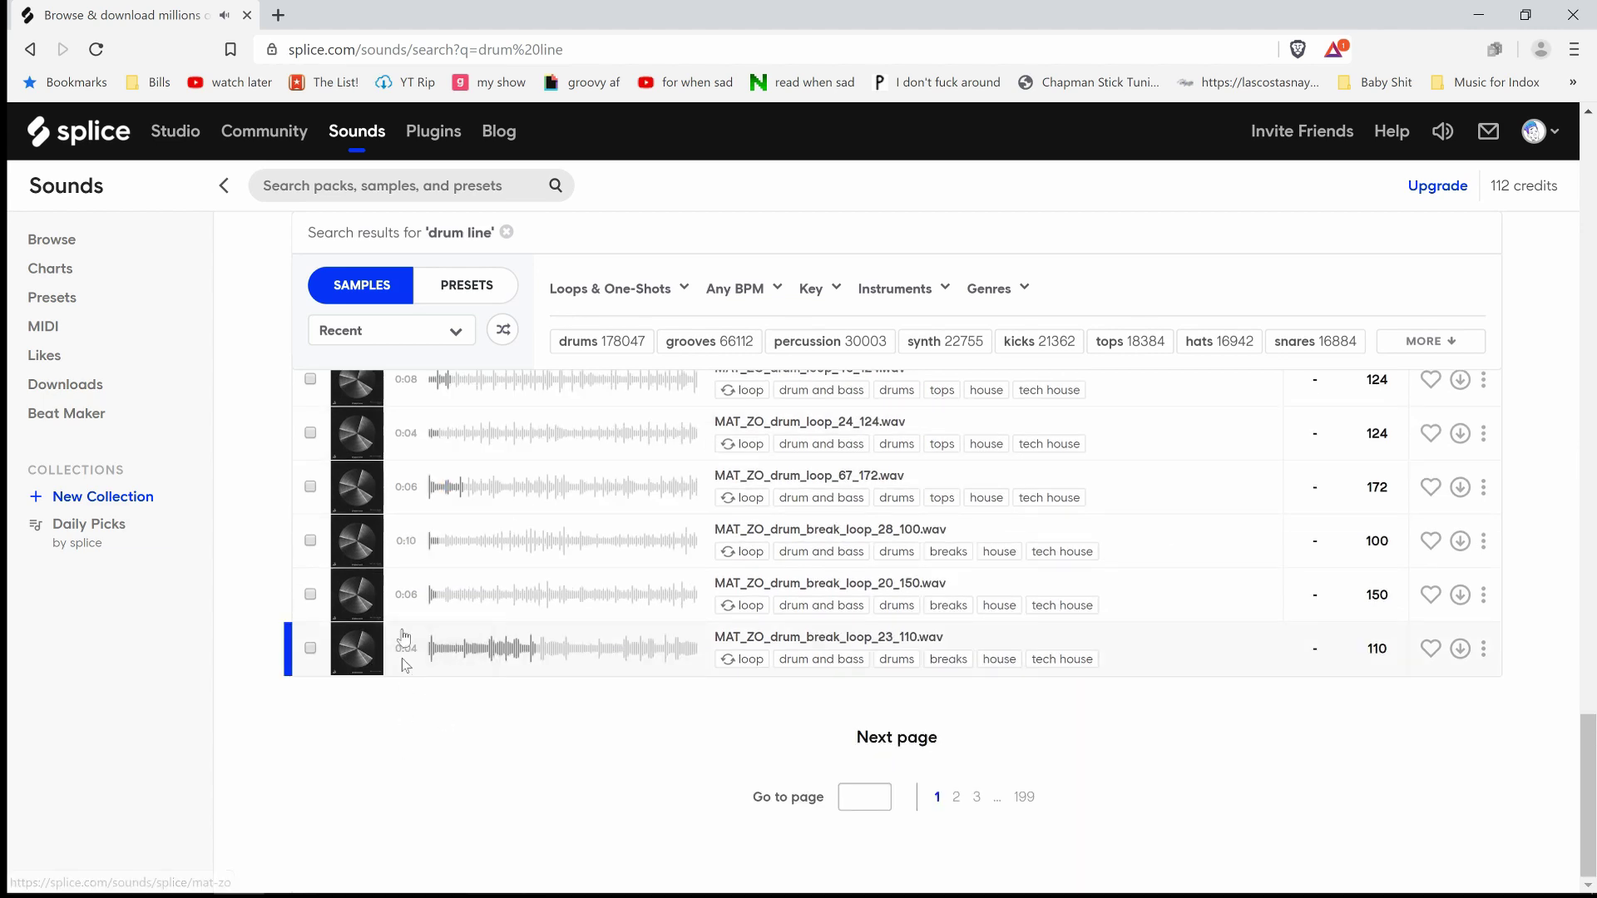
pyautogui.scroll(20, 400, 582)
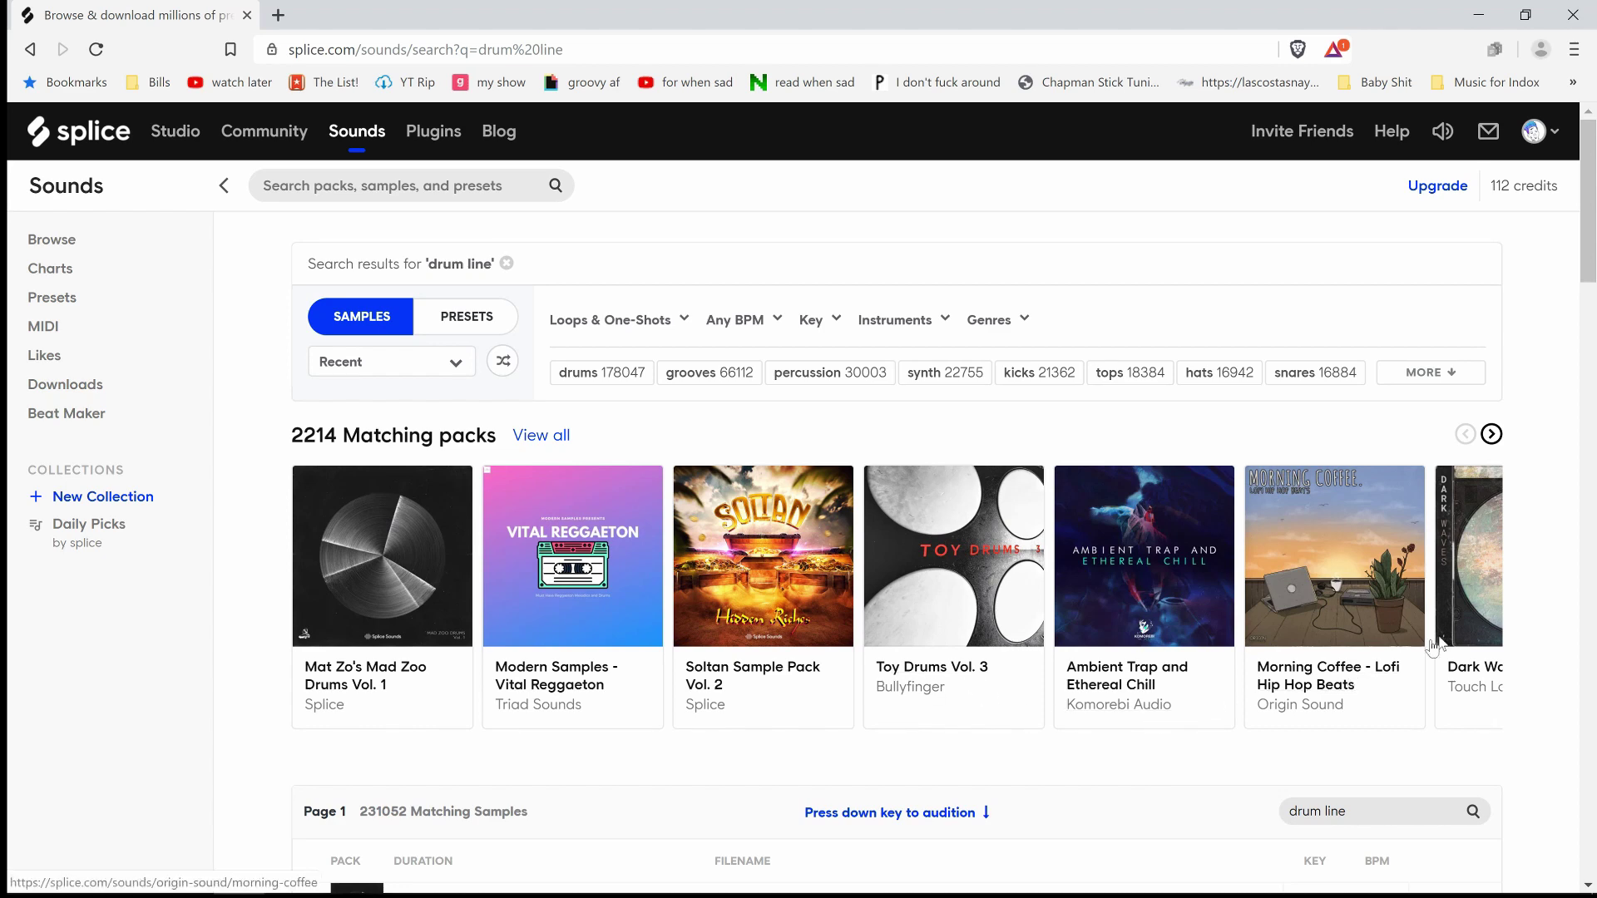
# - Browse further through the matching packs and open the Cobra Drumline pack's sample list
pyautogui.click(1491, 434)
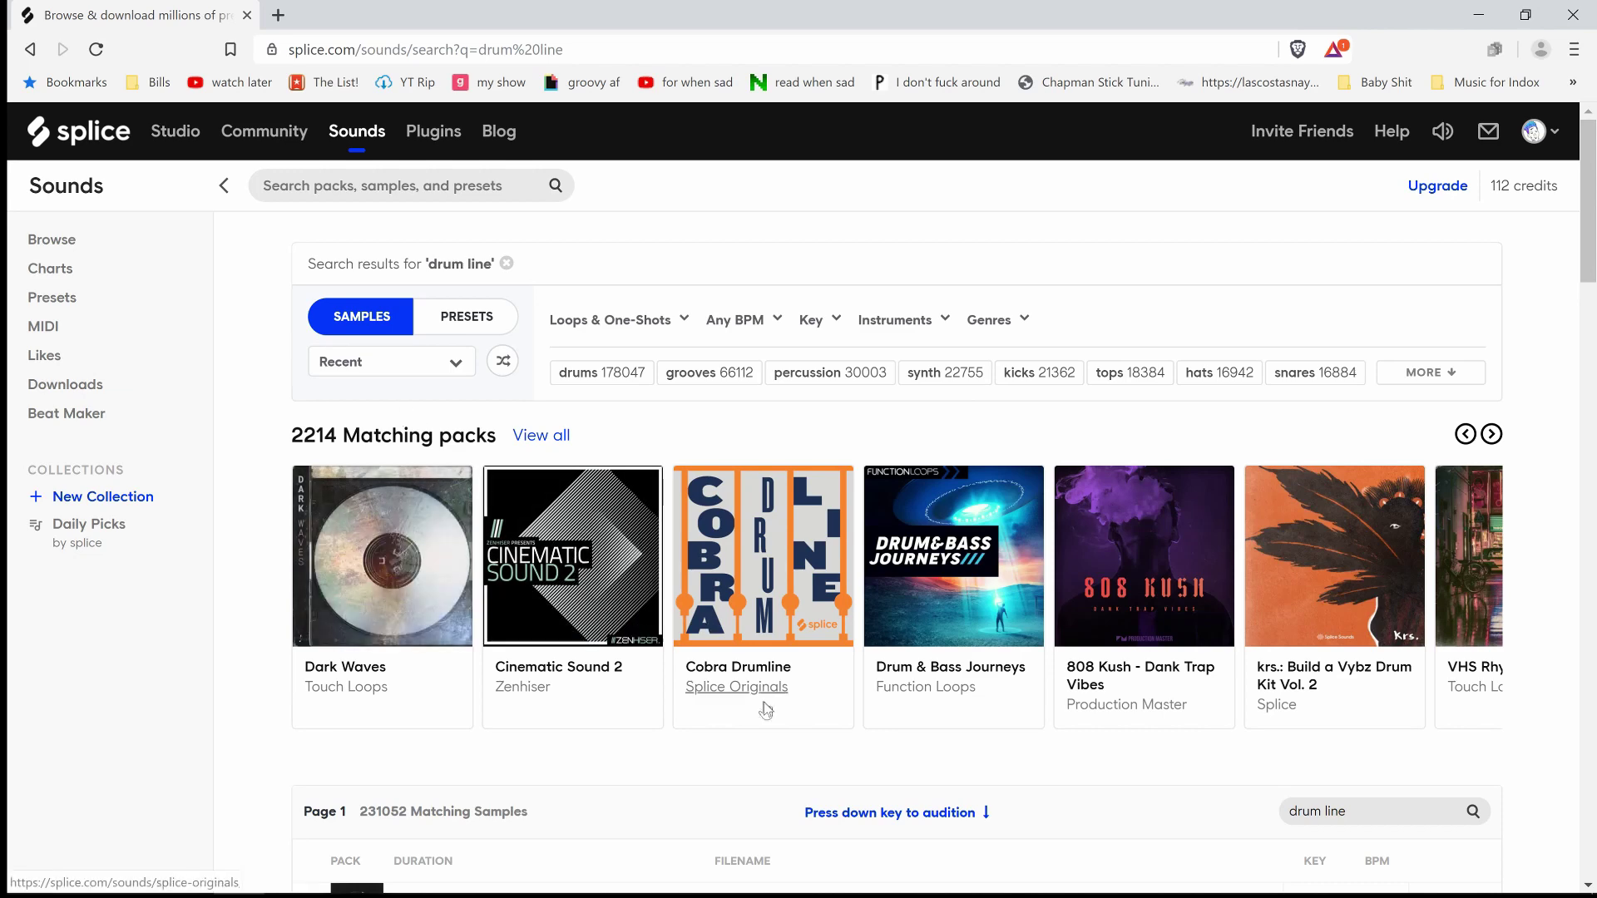
pyautogui.click(772, 676)
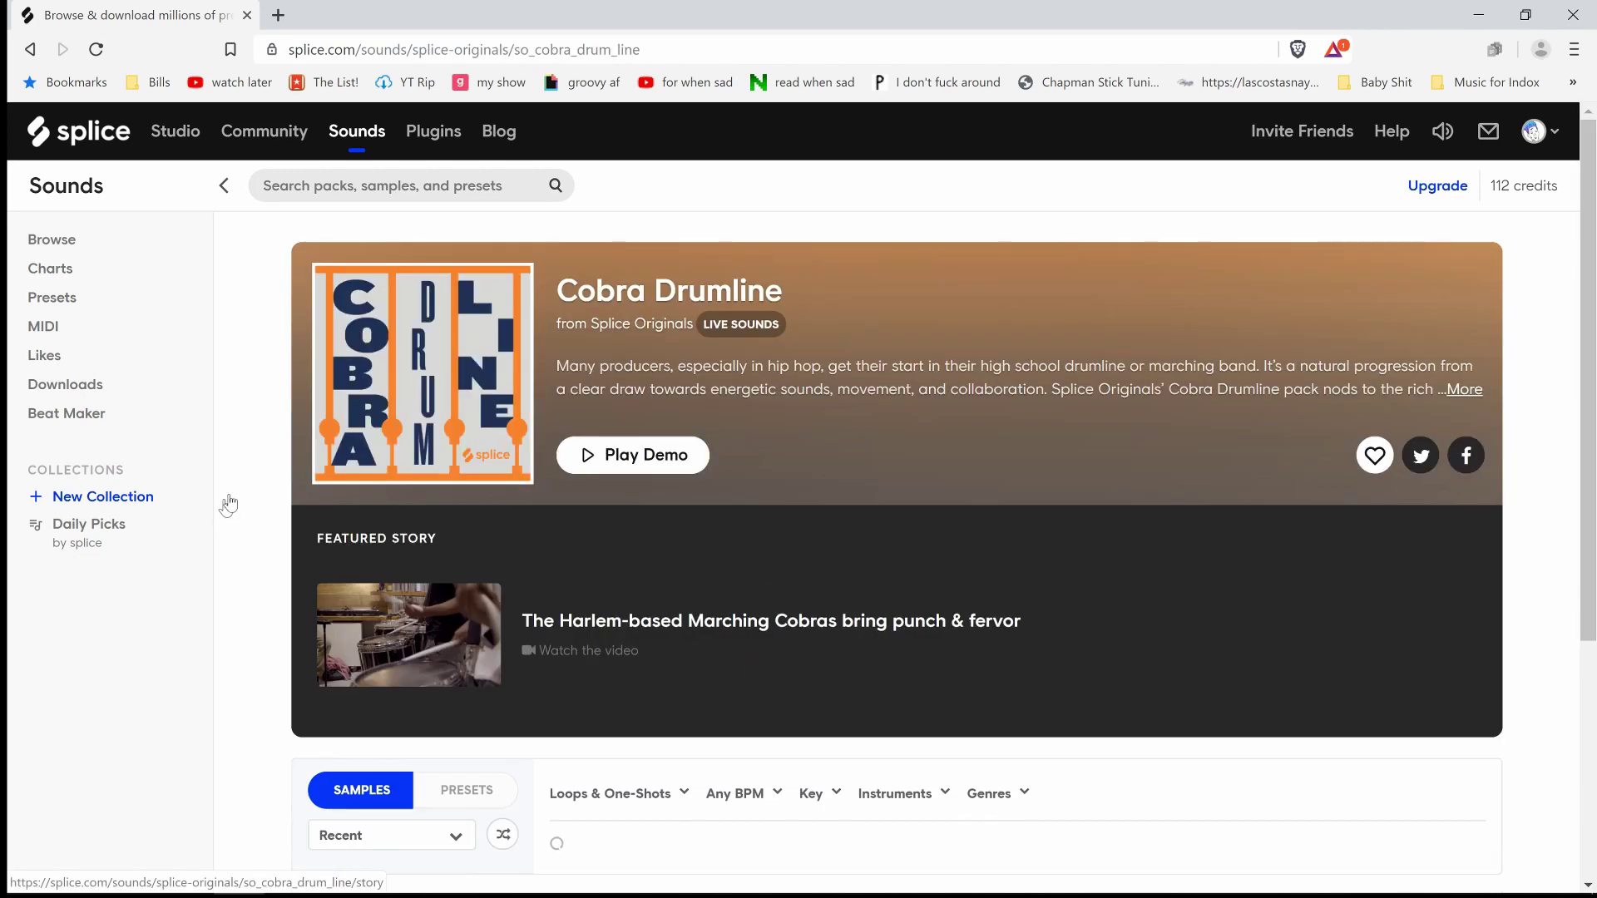
pyautogui.scroll(-5, 371, 456)
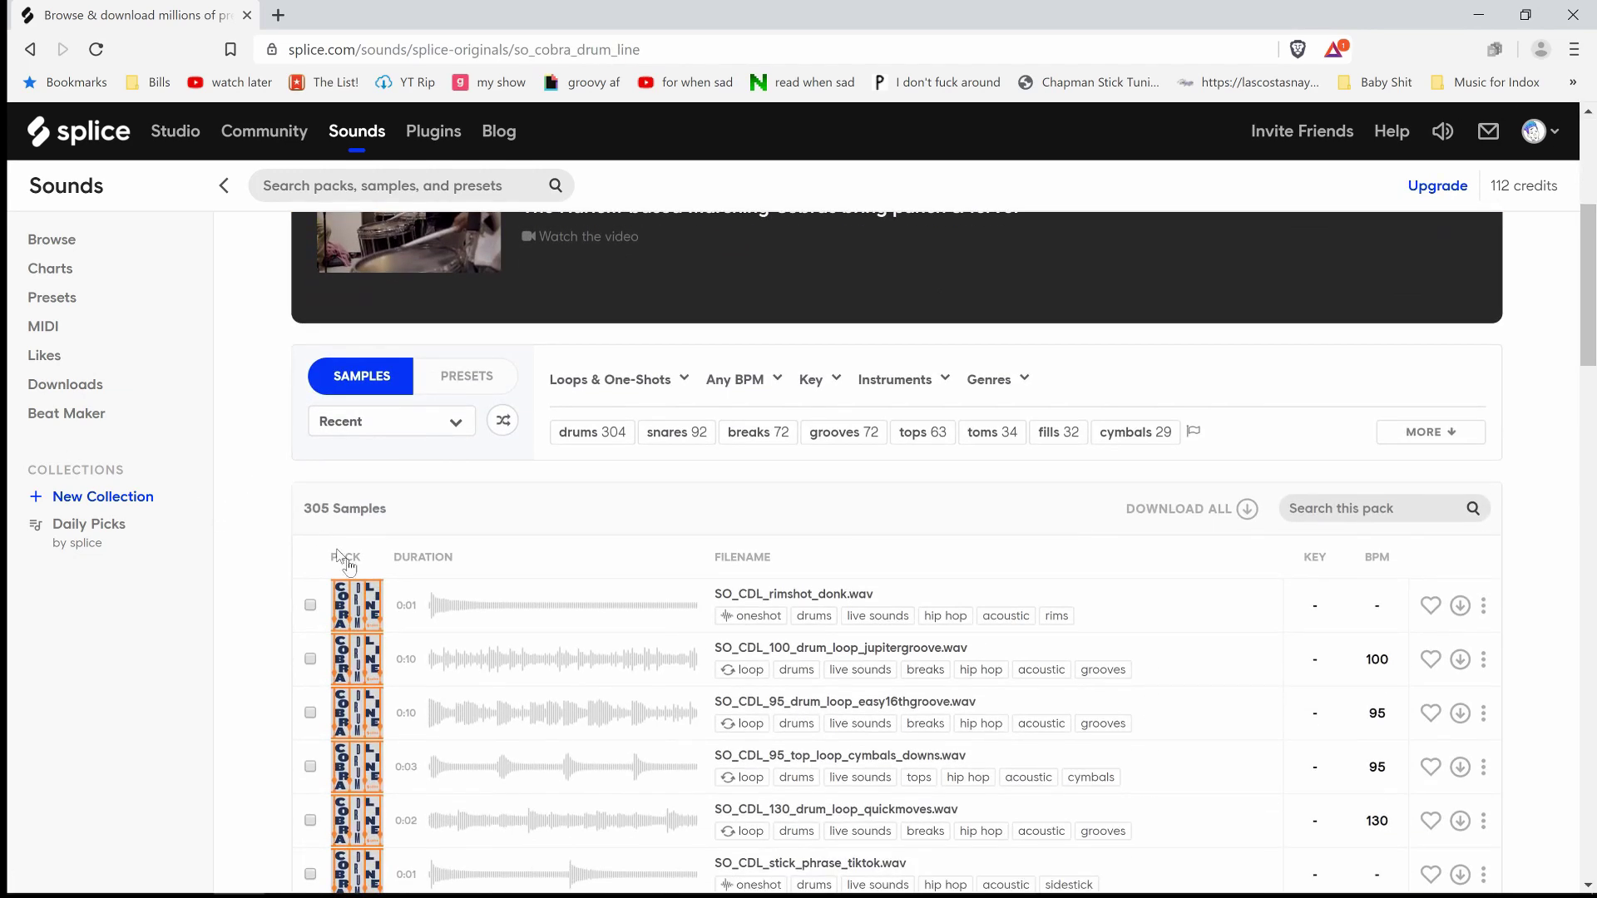
# - Audition the Cobra Drumline pack's samples in order from the 100 BPM jupitergroove loop through SO_CDL_100_top_loop_snare_cymb_8thfunky.wav
pyautogui.click(398, 612)
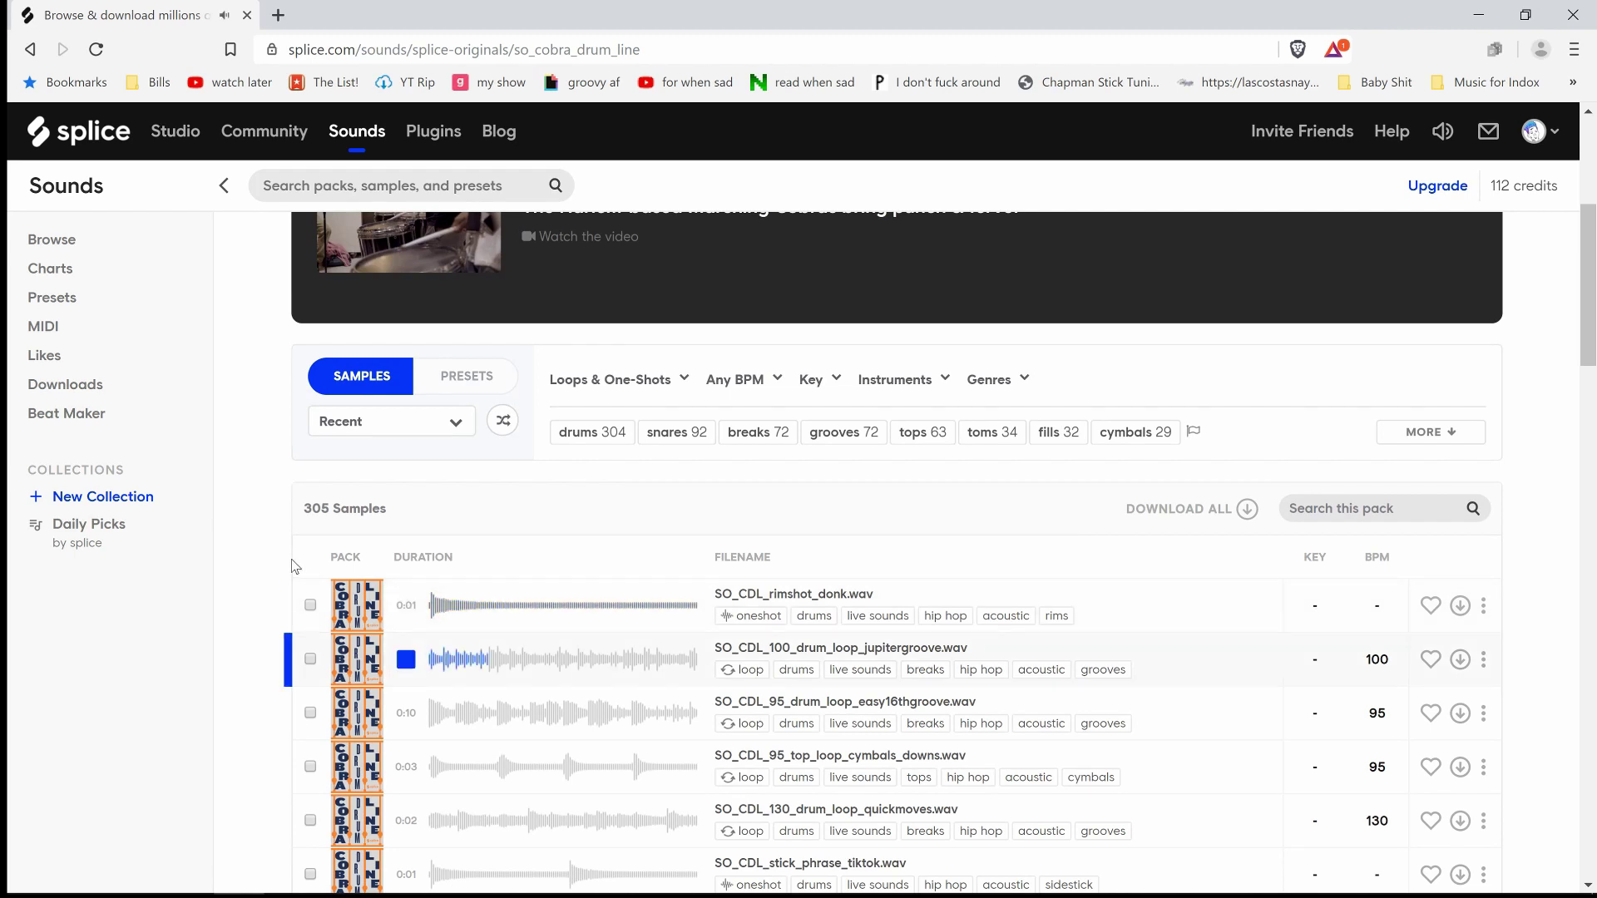
pyautogui.press('Down')
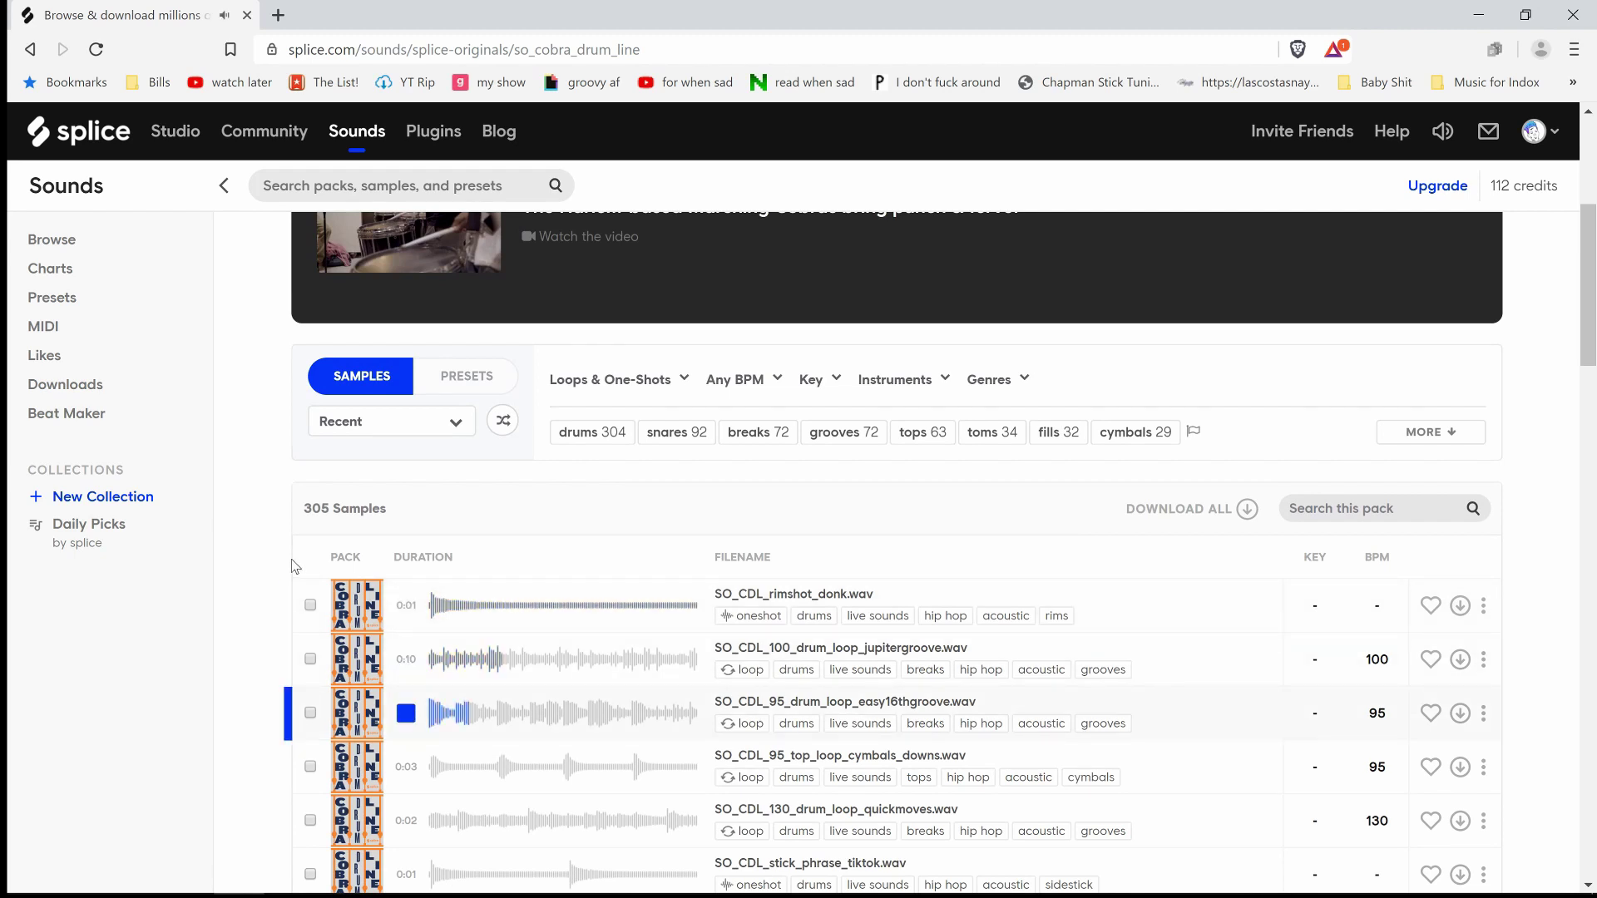
pyautogui.press('Down')
pyautogui.press('Down')
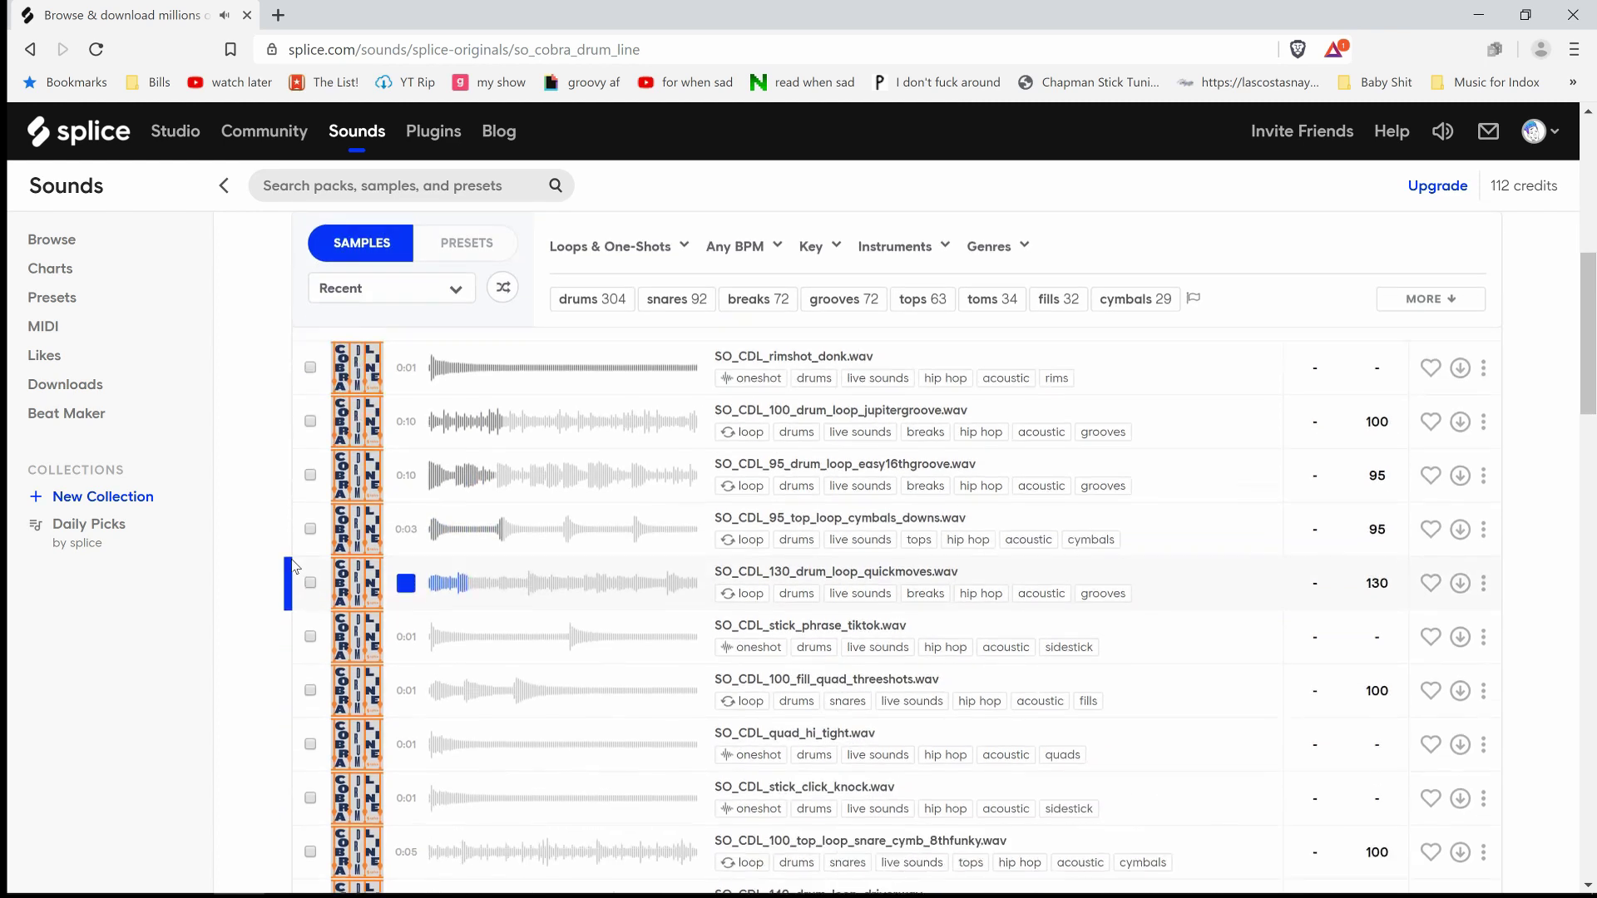
pyautogui.press('Down')
pyautogui.press('Down')
pyautogui.press('Down')
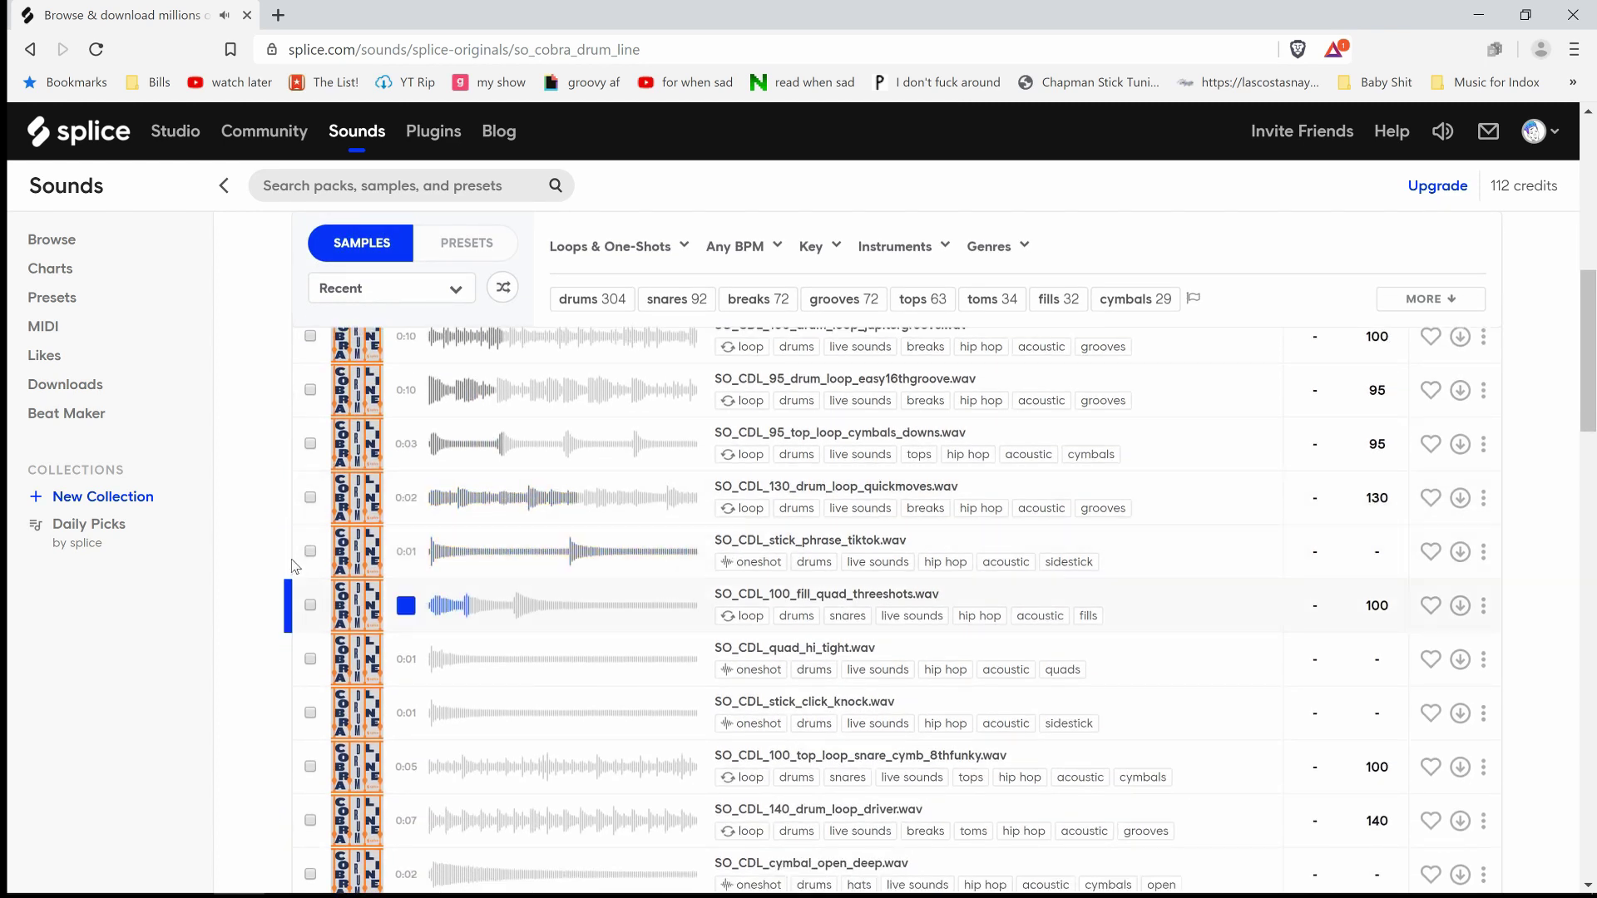
pyautogui.press('Down')
pyautogui.press('Down')
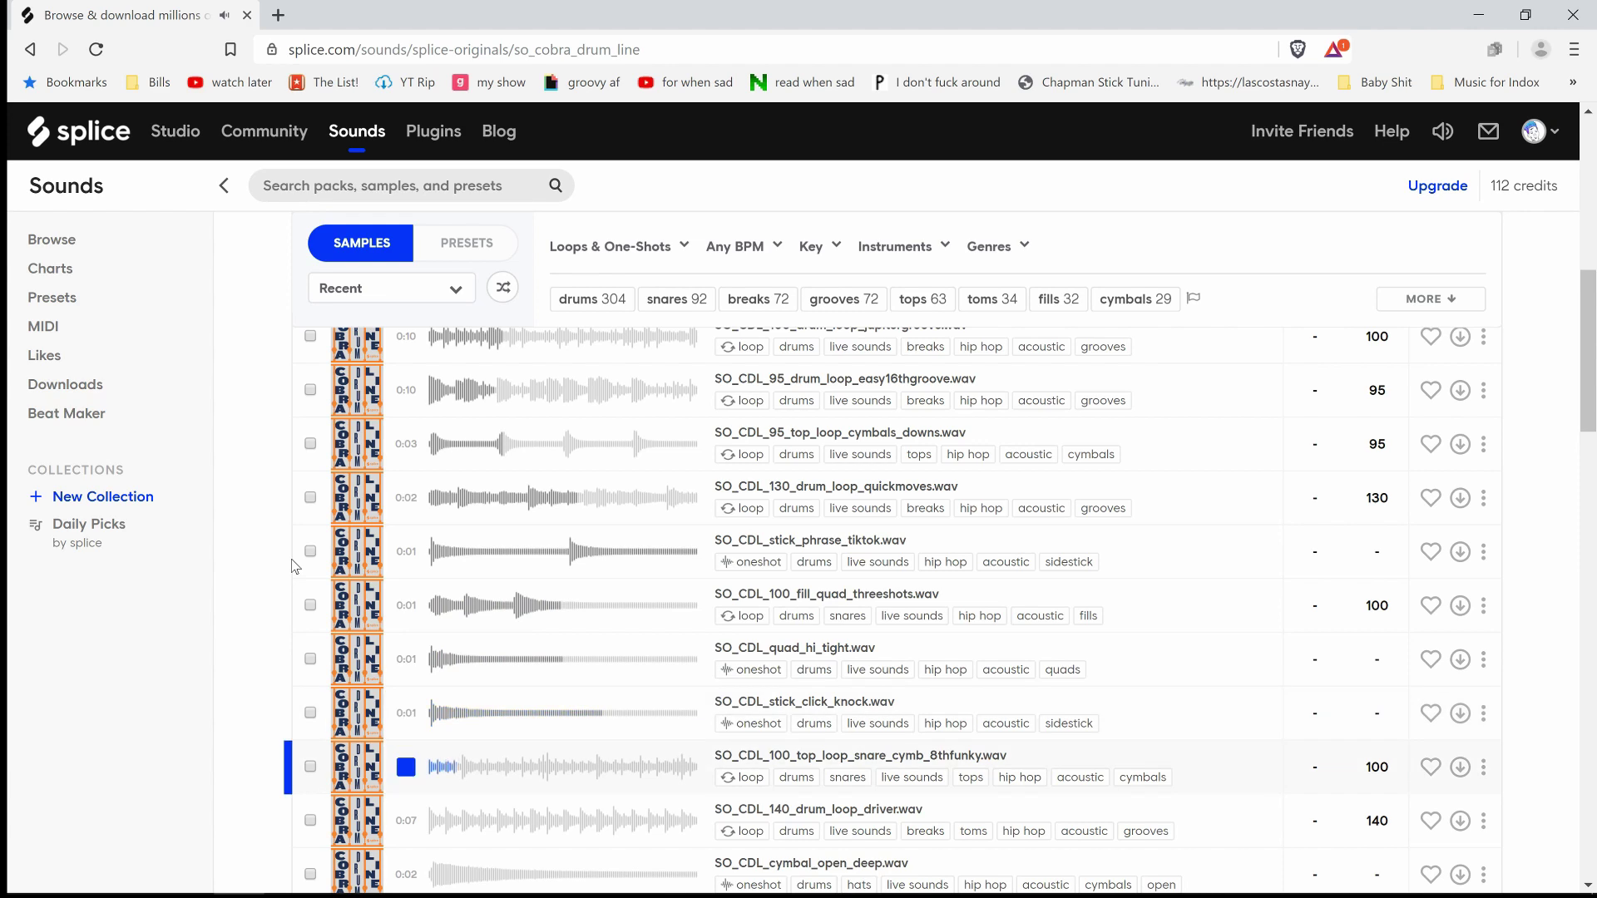
pyautogui.scroll(-1, 205, 572)
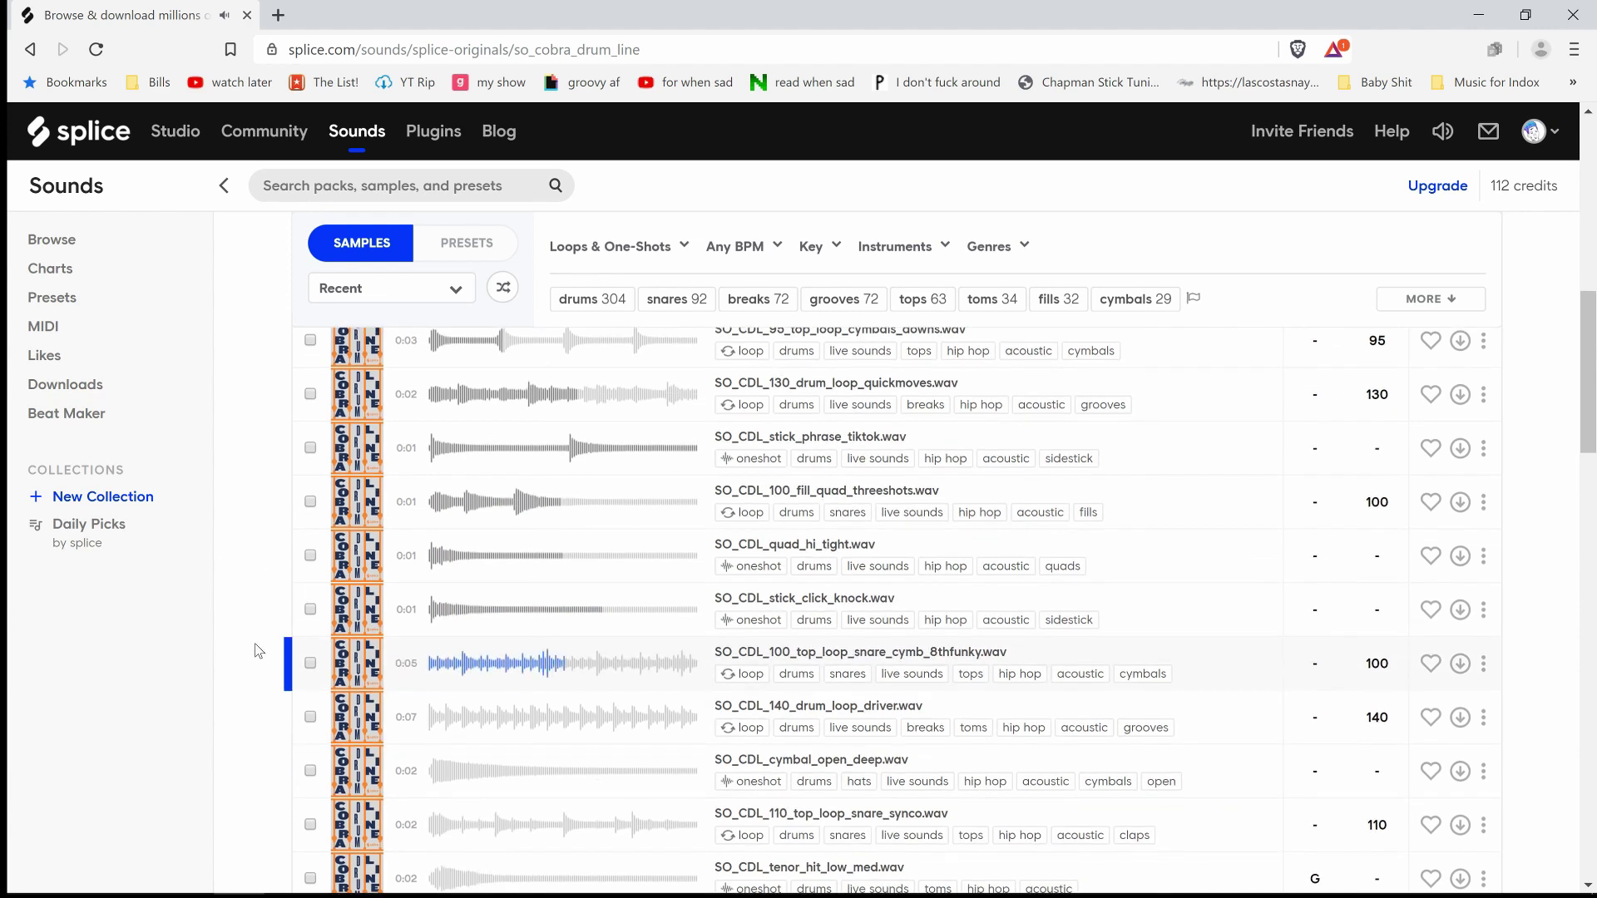
pyautogui.press('space')
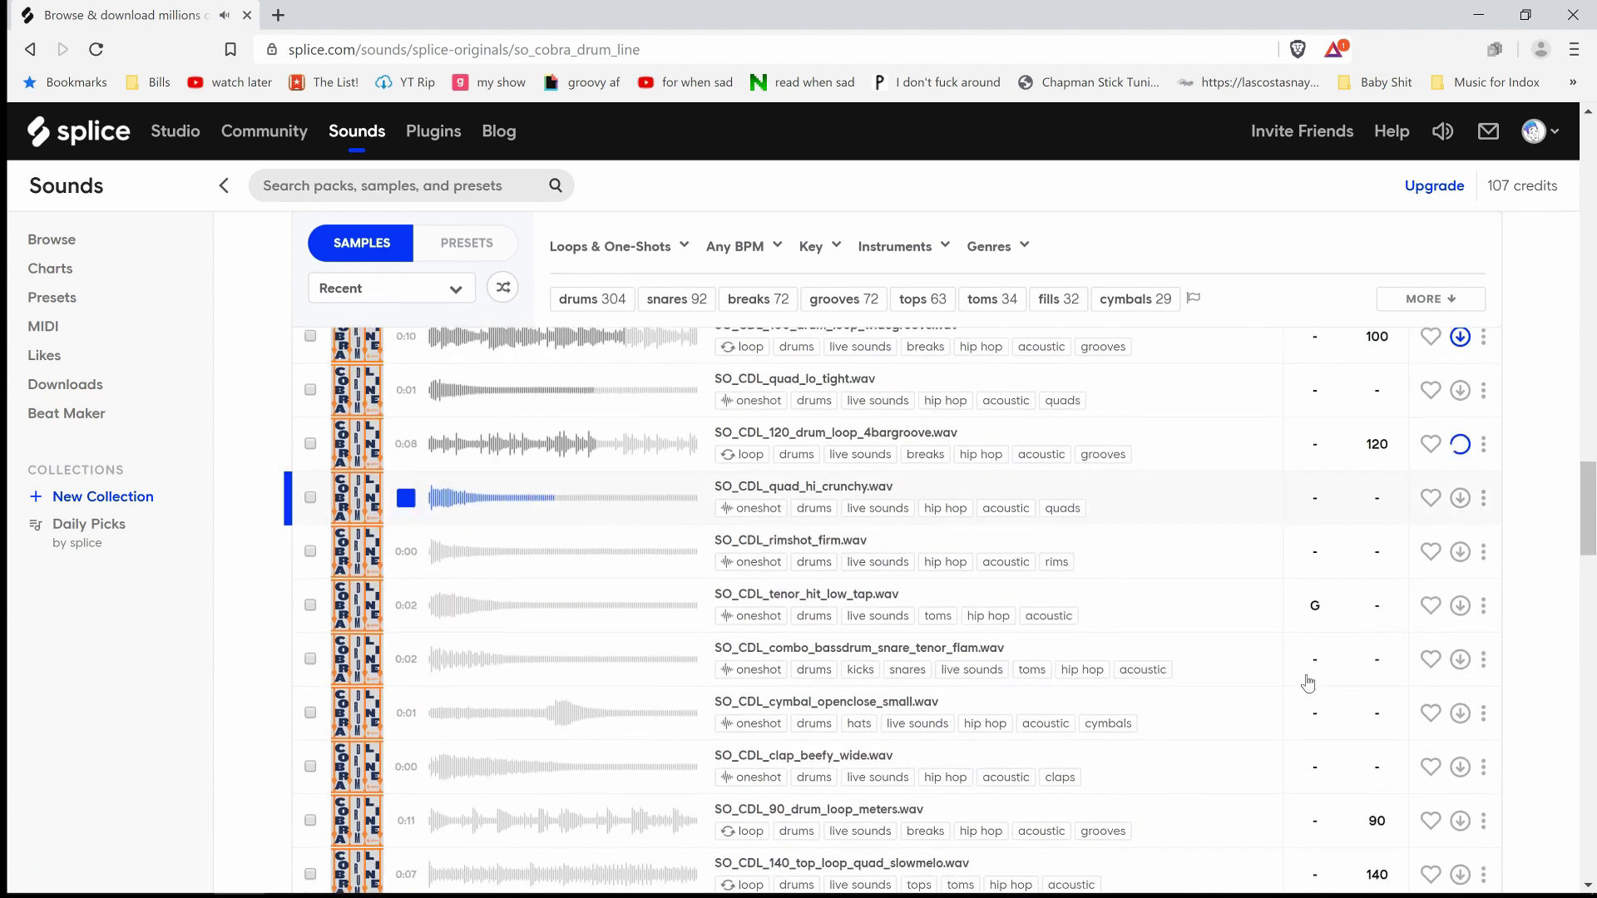
# - Audition further Cobra Drumline one-shots and loops from SO_CDL_quad_hi_crunchy.wav through SO_CDL_90_drum_loop_meters.wav
pyautogui.press('Down')
pyautogui.press('Down')
pyautogui.press('Down')
pyautogui.press('Down')
pyautogui.press('Down')
pyautogui.press('Down')
pyautogui.scroll(-4, 1308, 684)
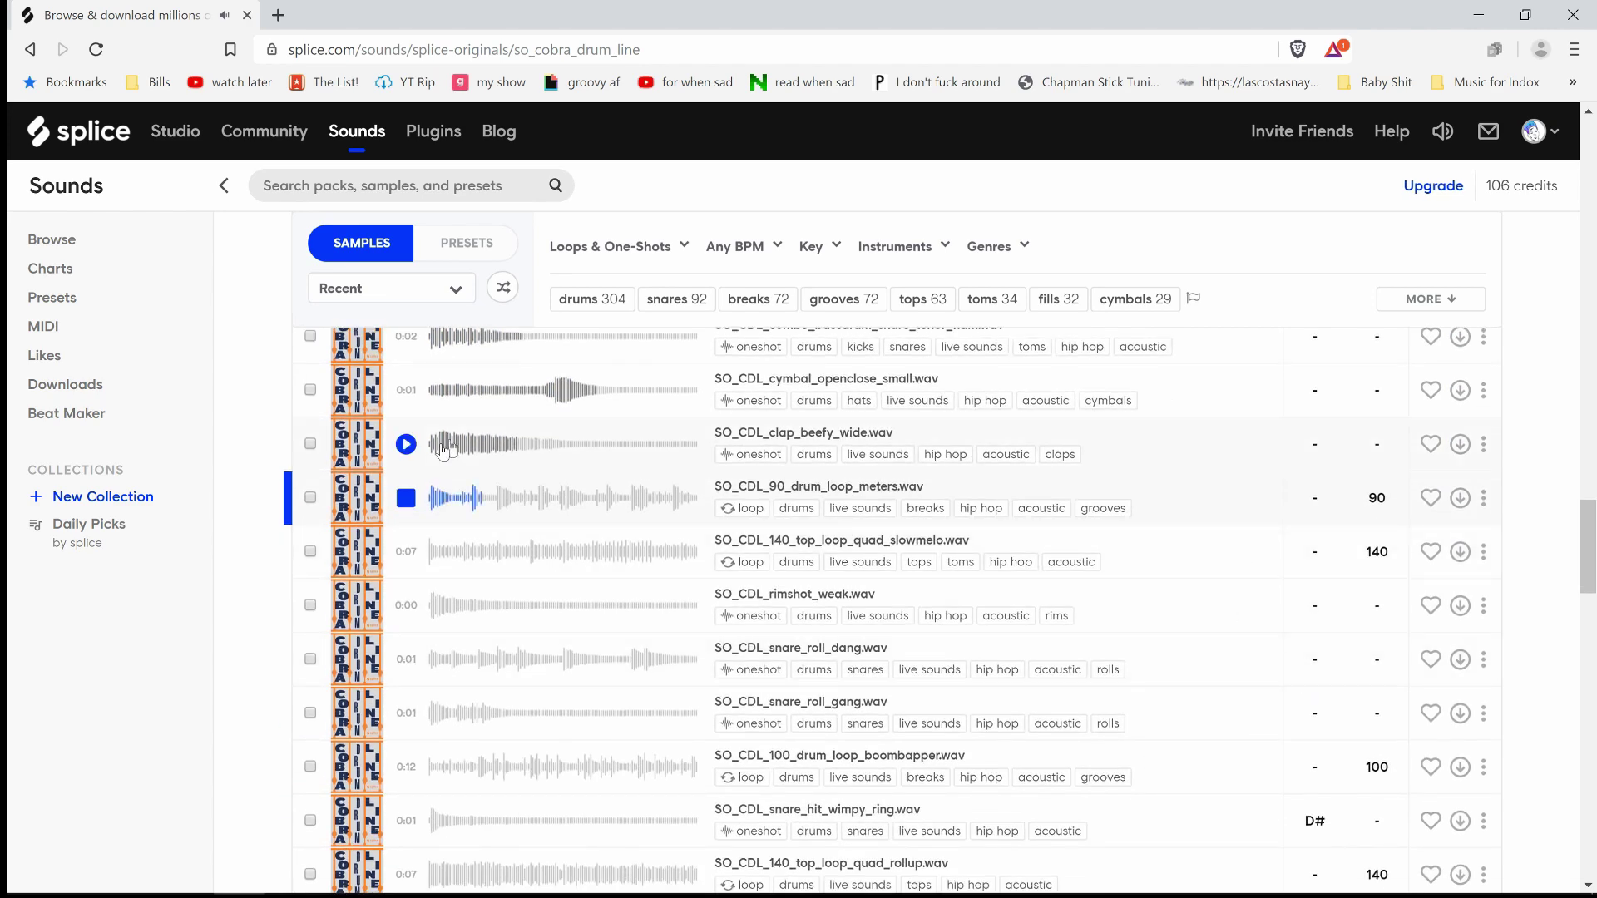
pyautogui.click(412, 503)
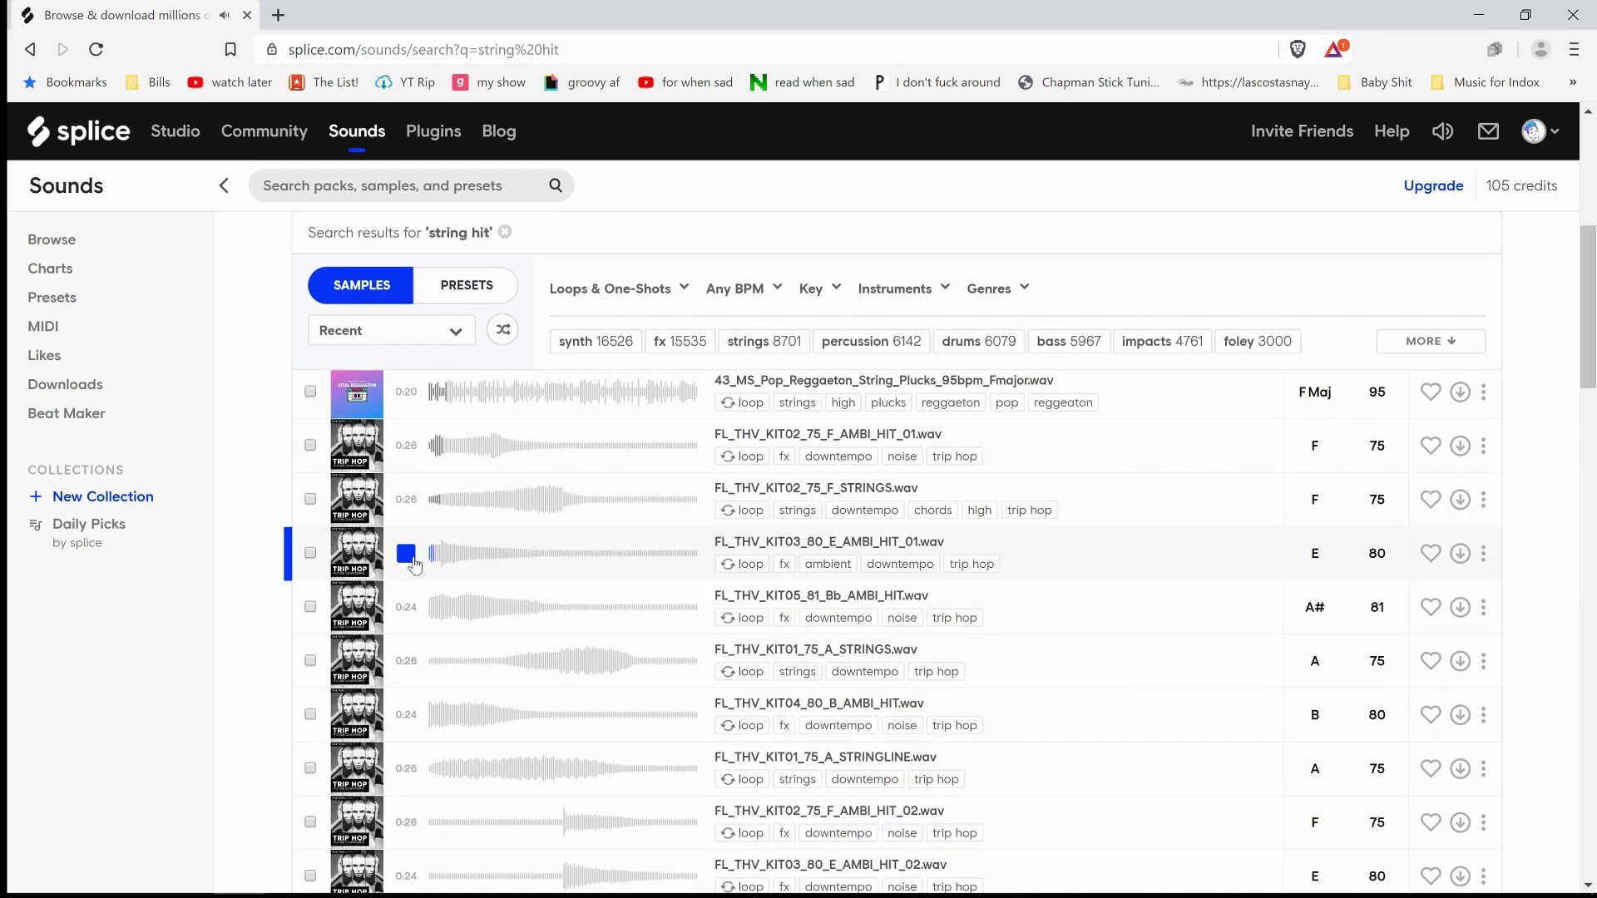
# - Audition FL_THV_KIT05_81_Bb_AMBI_HIT.wav and look through the other sample results for "string hit"
pyautogui.click(406, 607)
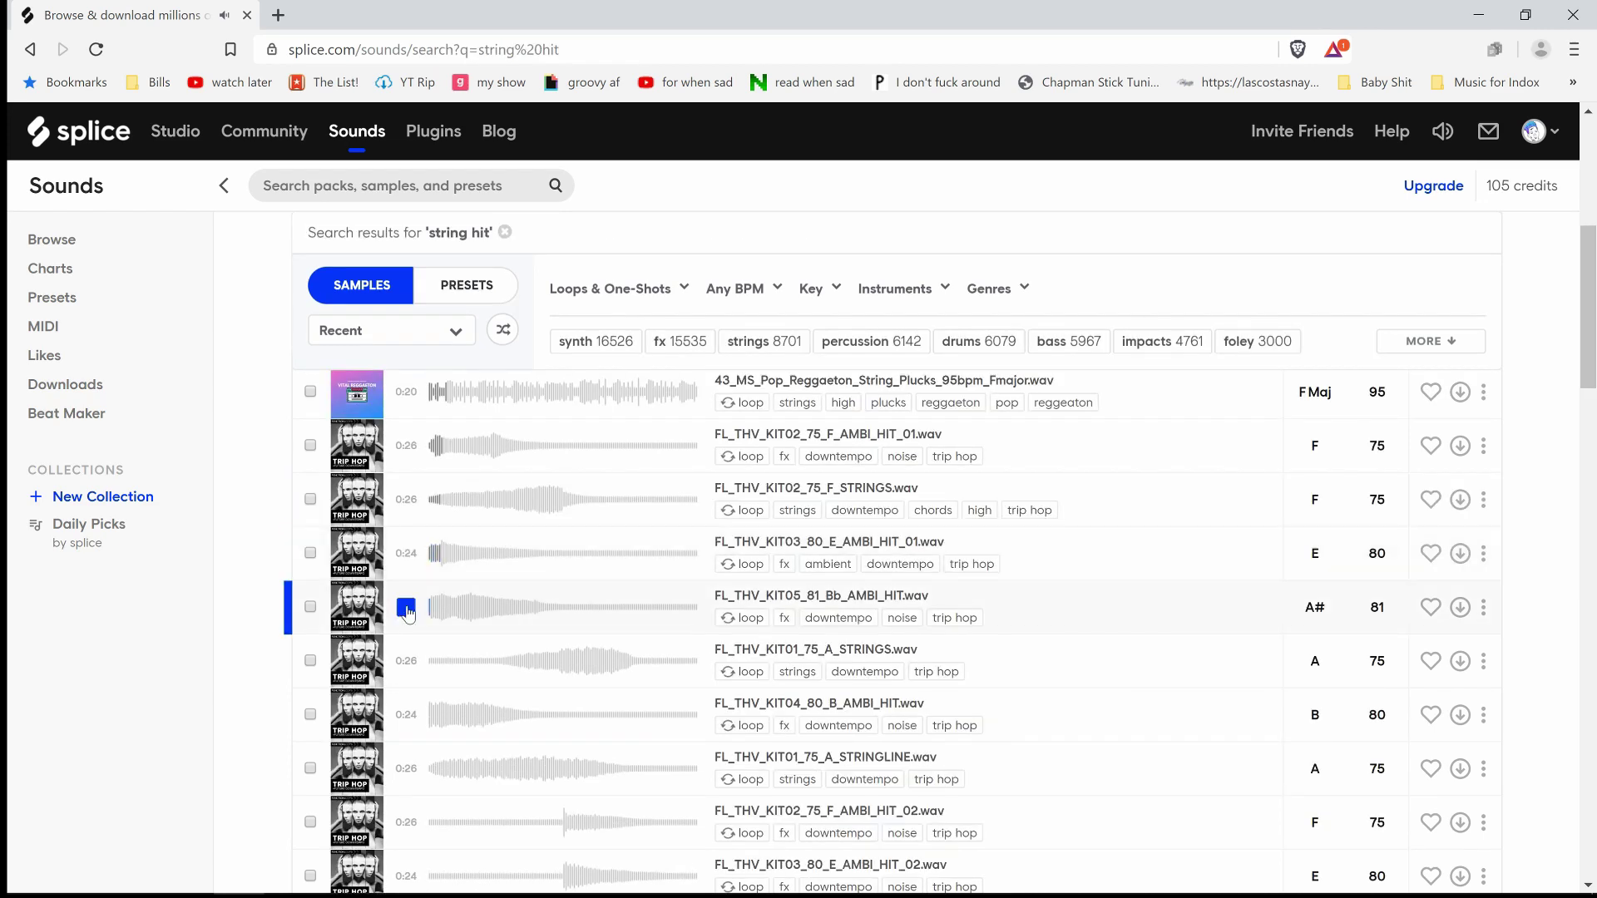
pyautogui.scroll(-5, 239, 540)
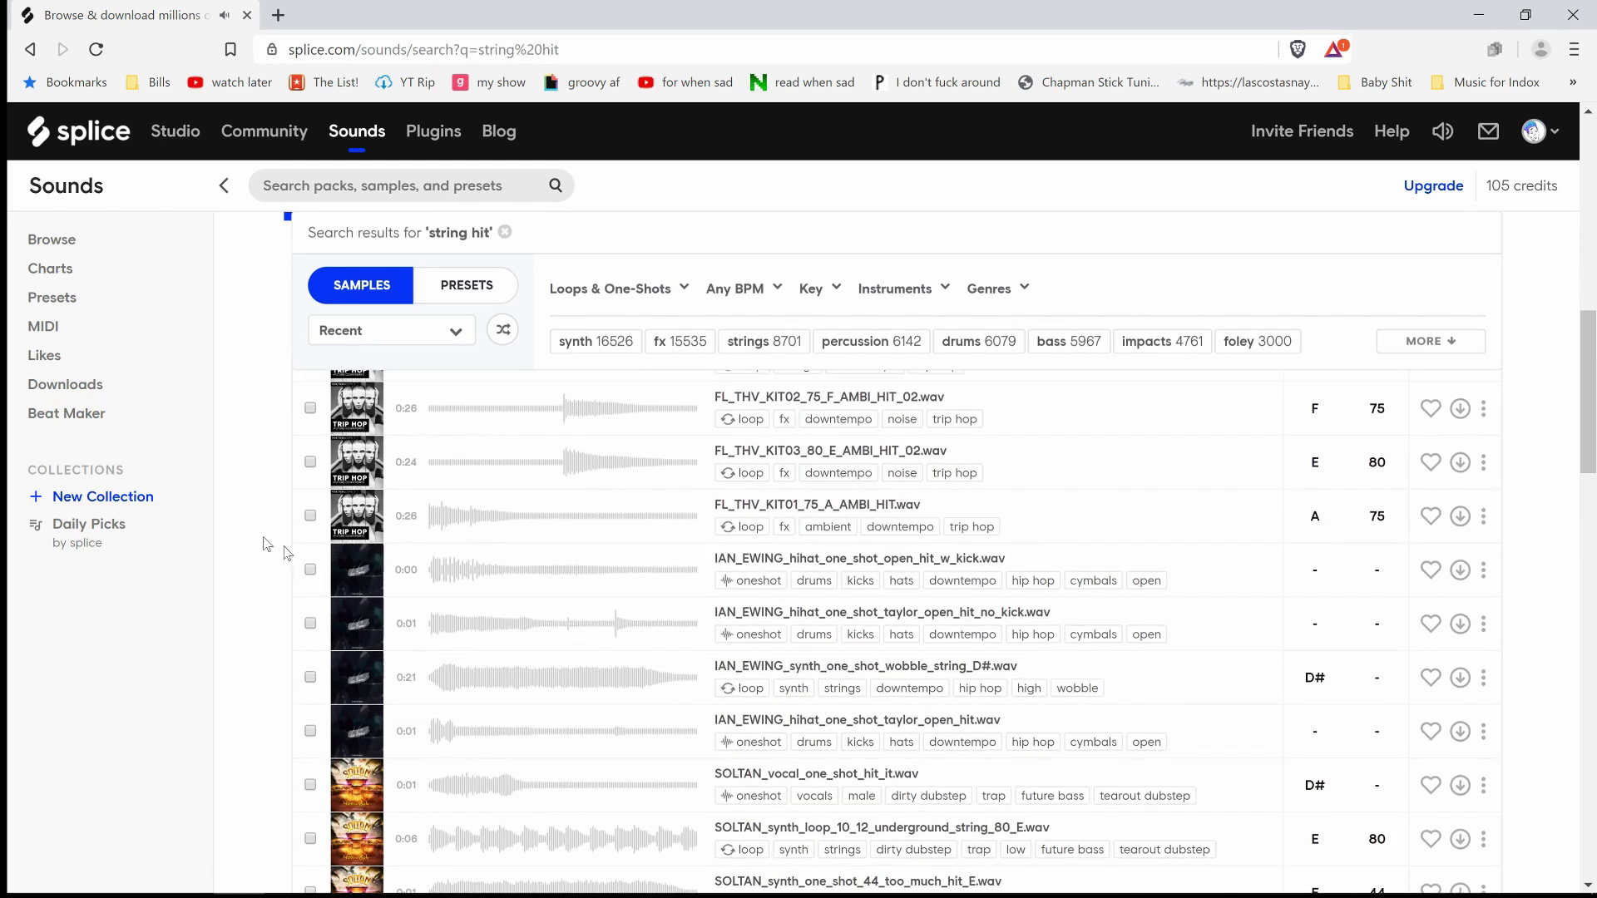
pyautogui.scroll(10, 269, 522)
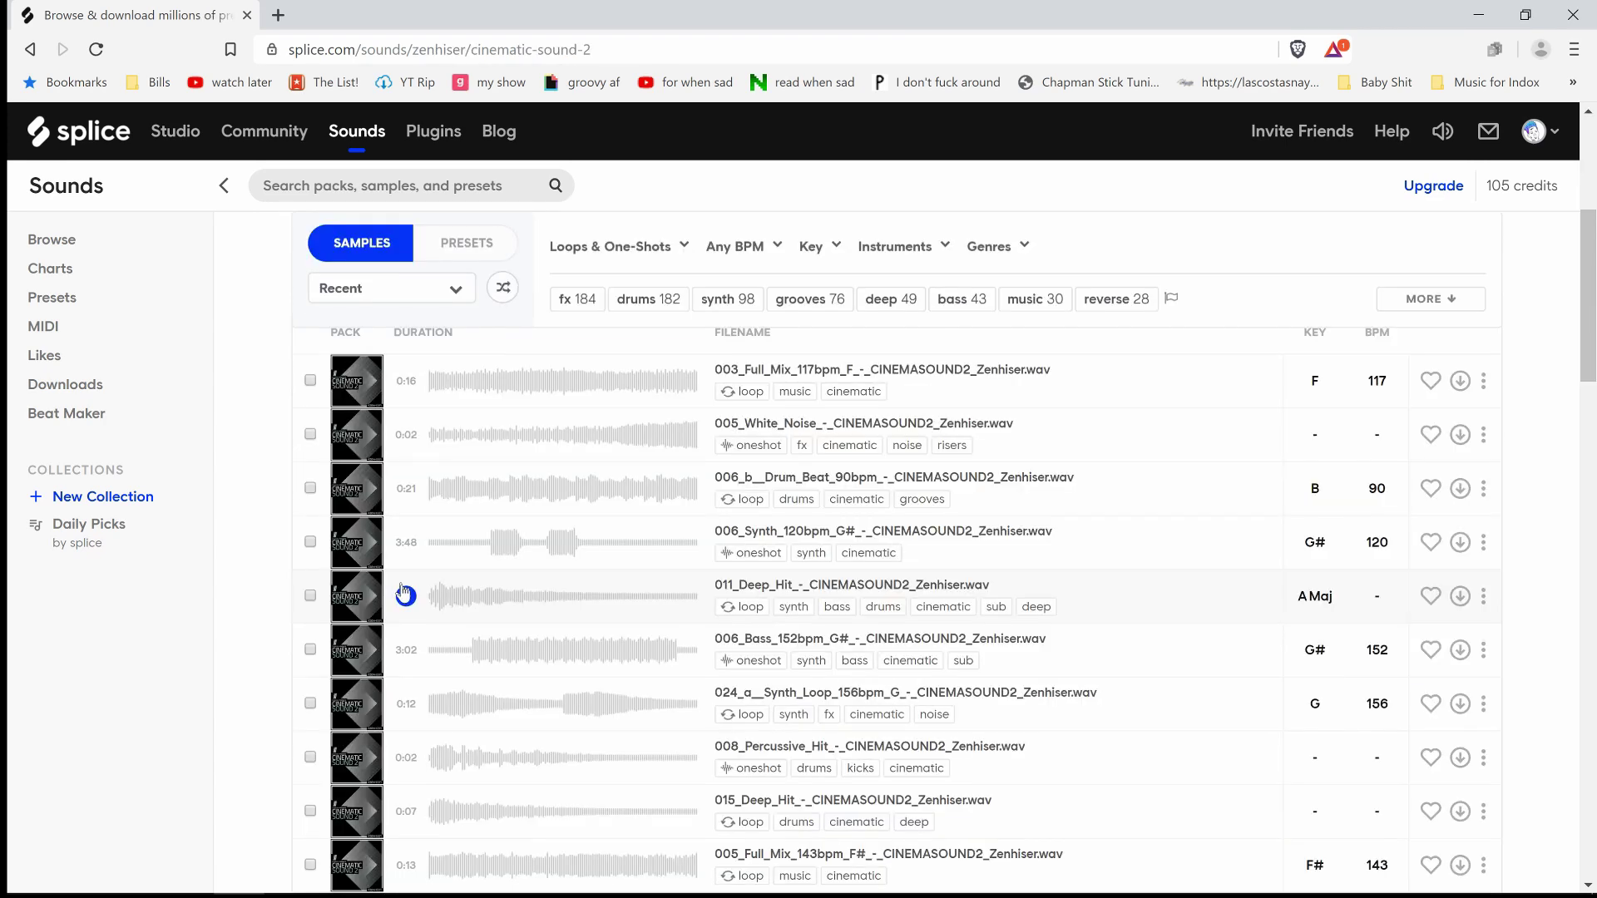
# - Audition 011_Deep_Hit in the Cinematic Sound 2 pack and stop the hats loop preview in the 90s HipHop Stash pack
pyautogui.click(405, 596)
pyautogui.scroll(-3, 221, 522)
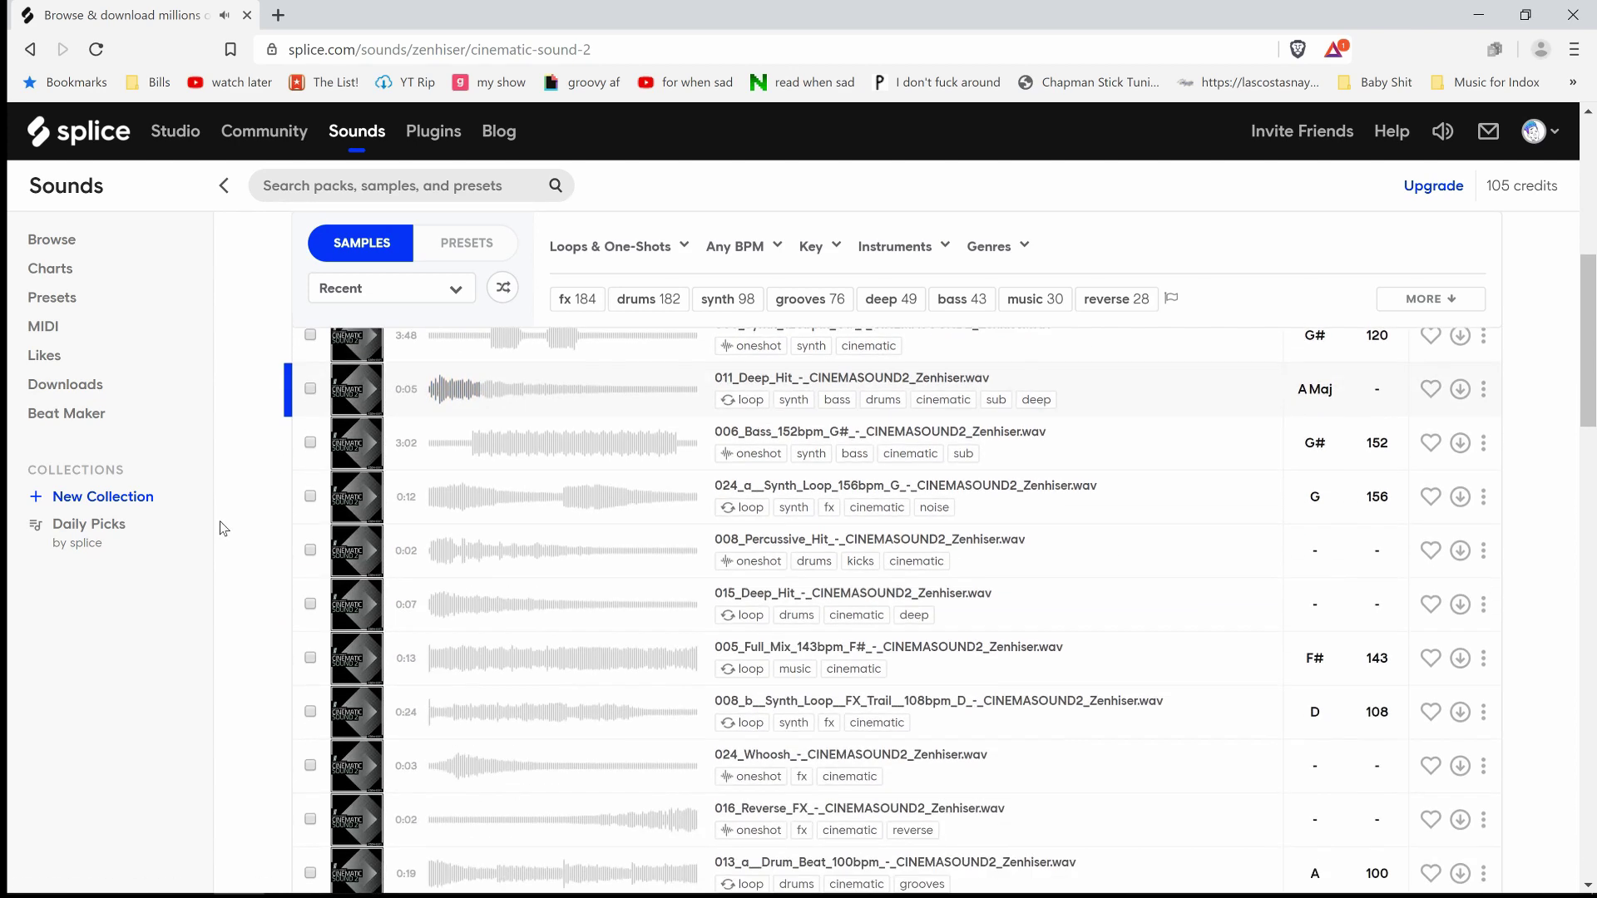
pyautogui.scroll(-10, 221, 522)
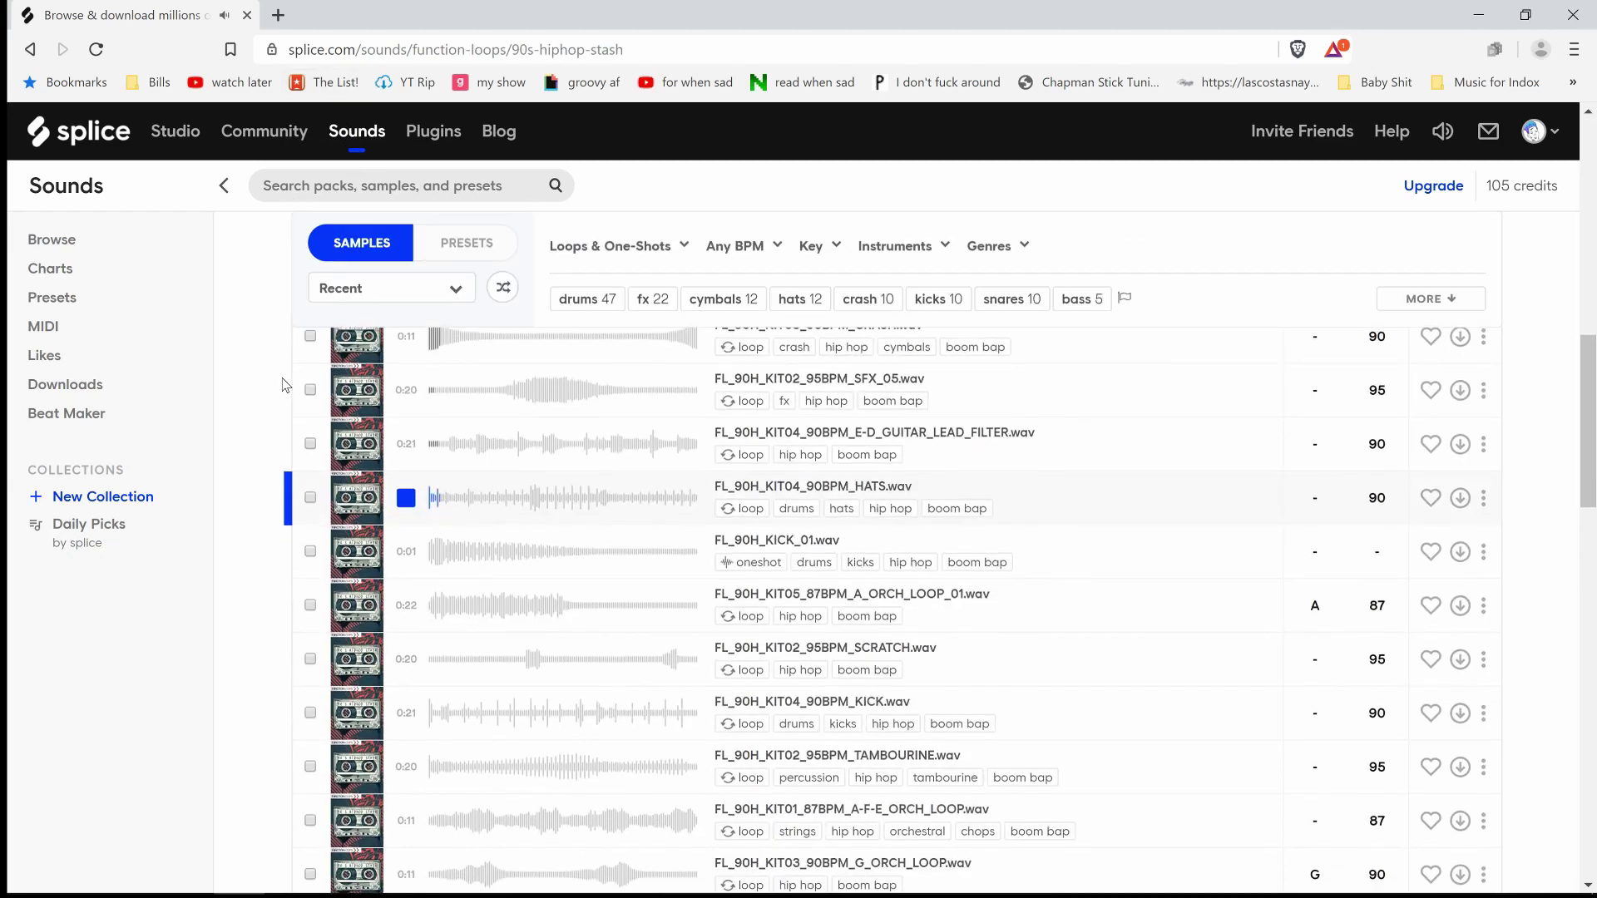
pyautogui.press('space')
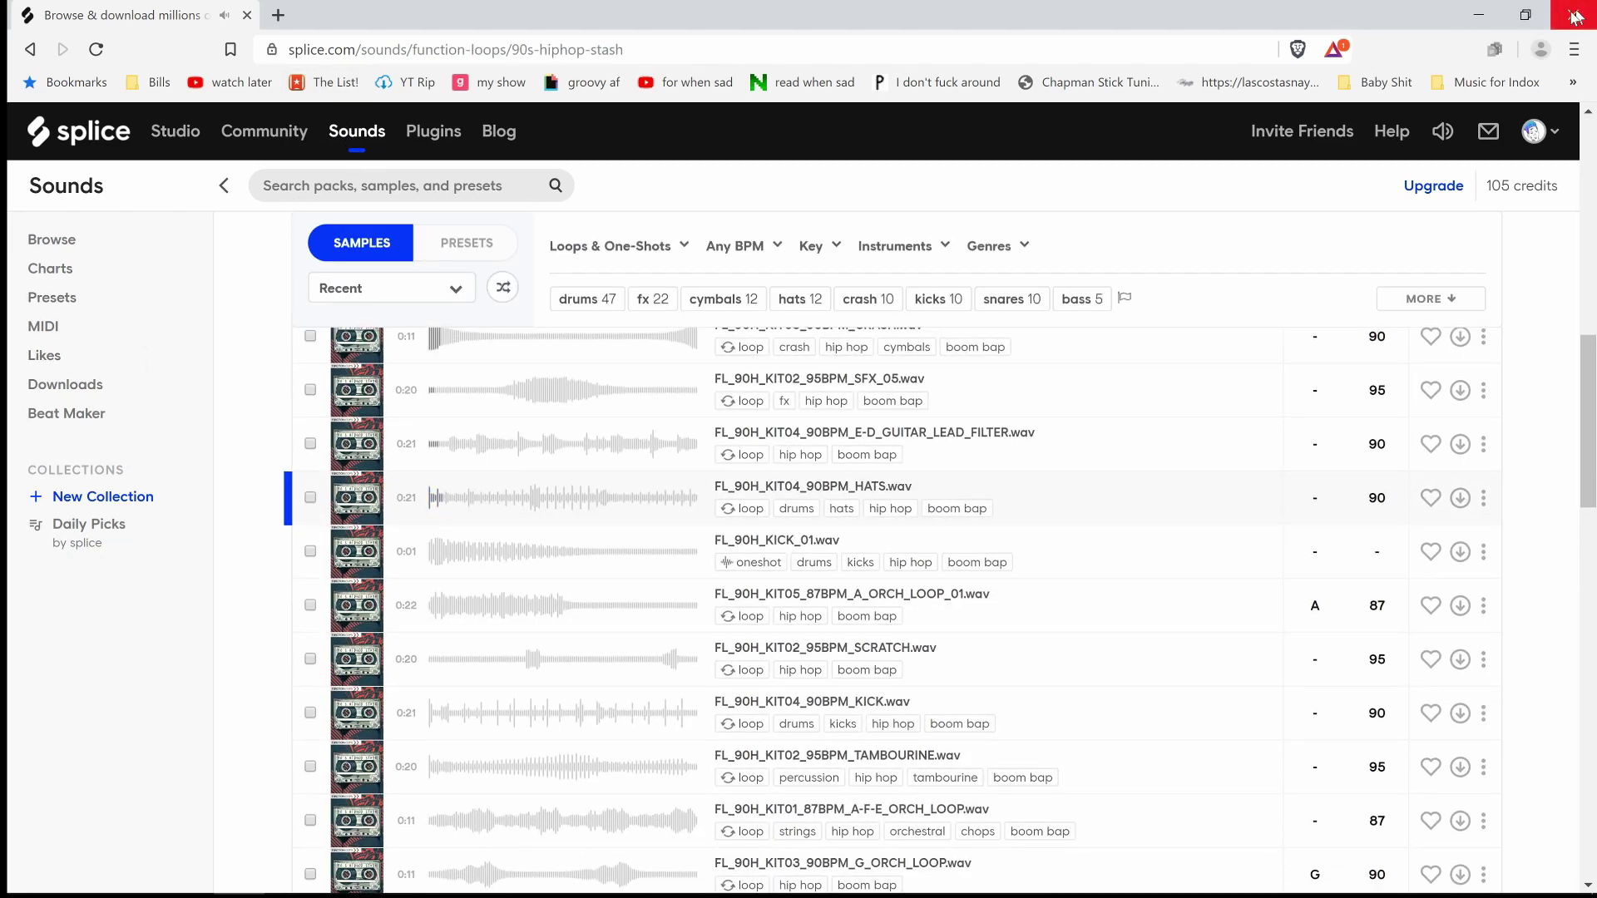
# - Switch to Ableton Live and play the Fortune Days reference clip in the arrangement
pyautogui.click(1479, 14)
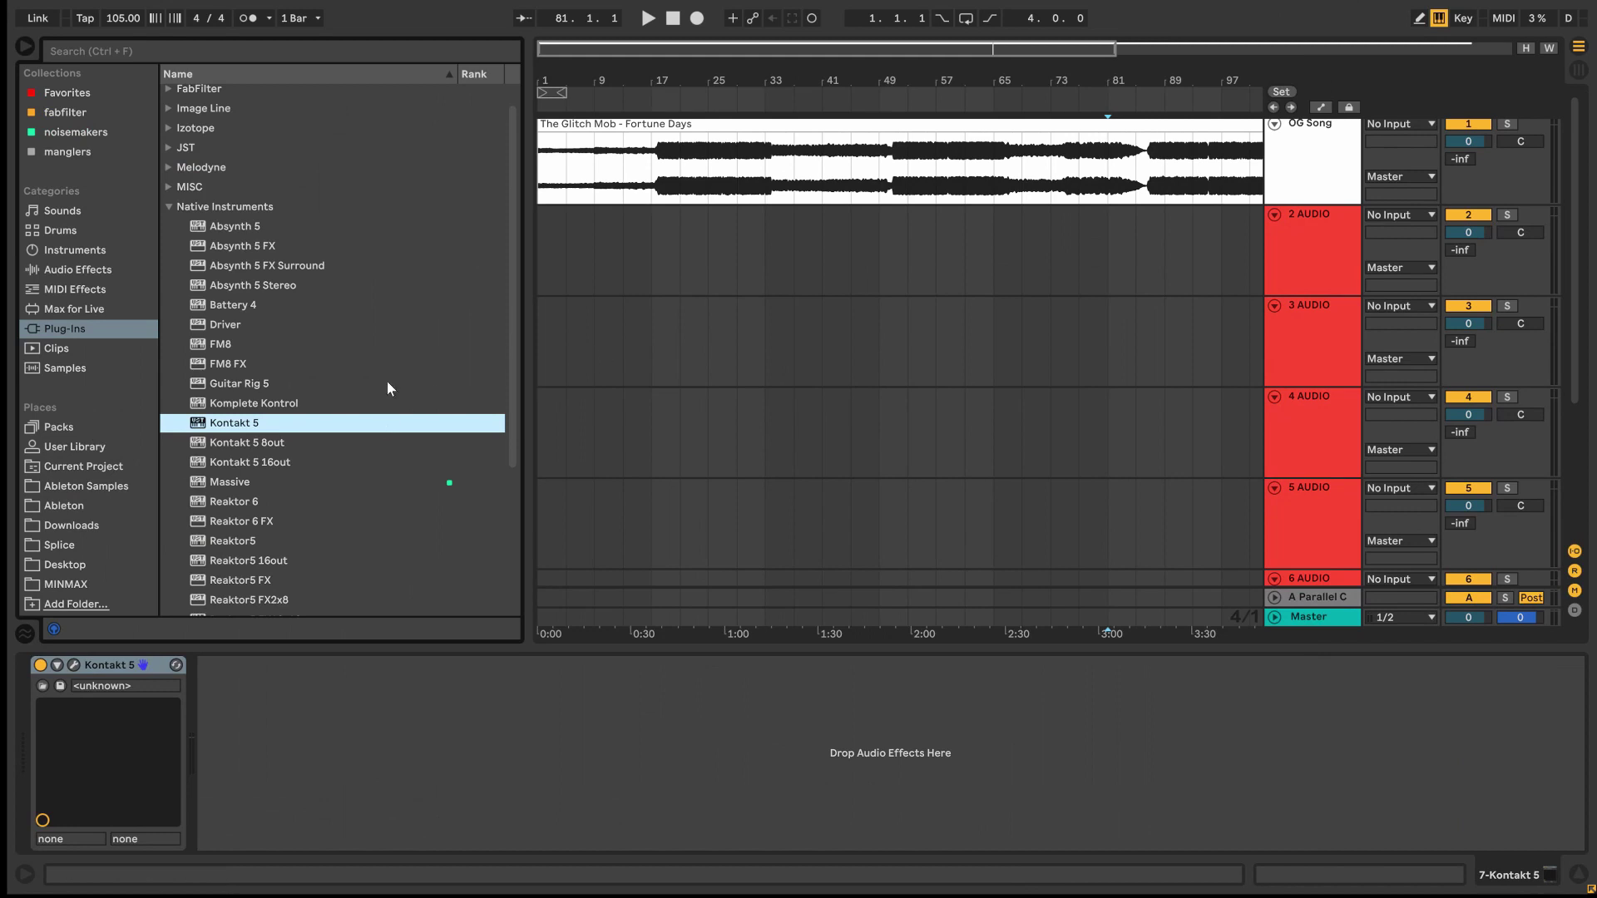
pyautogui.click(603, 125)
pyautogui.press('space')
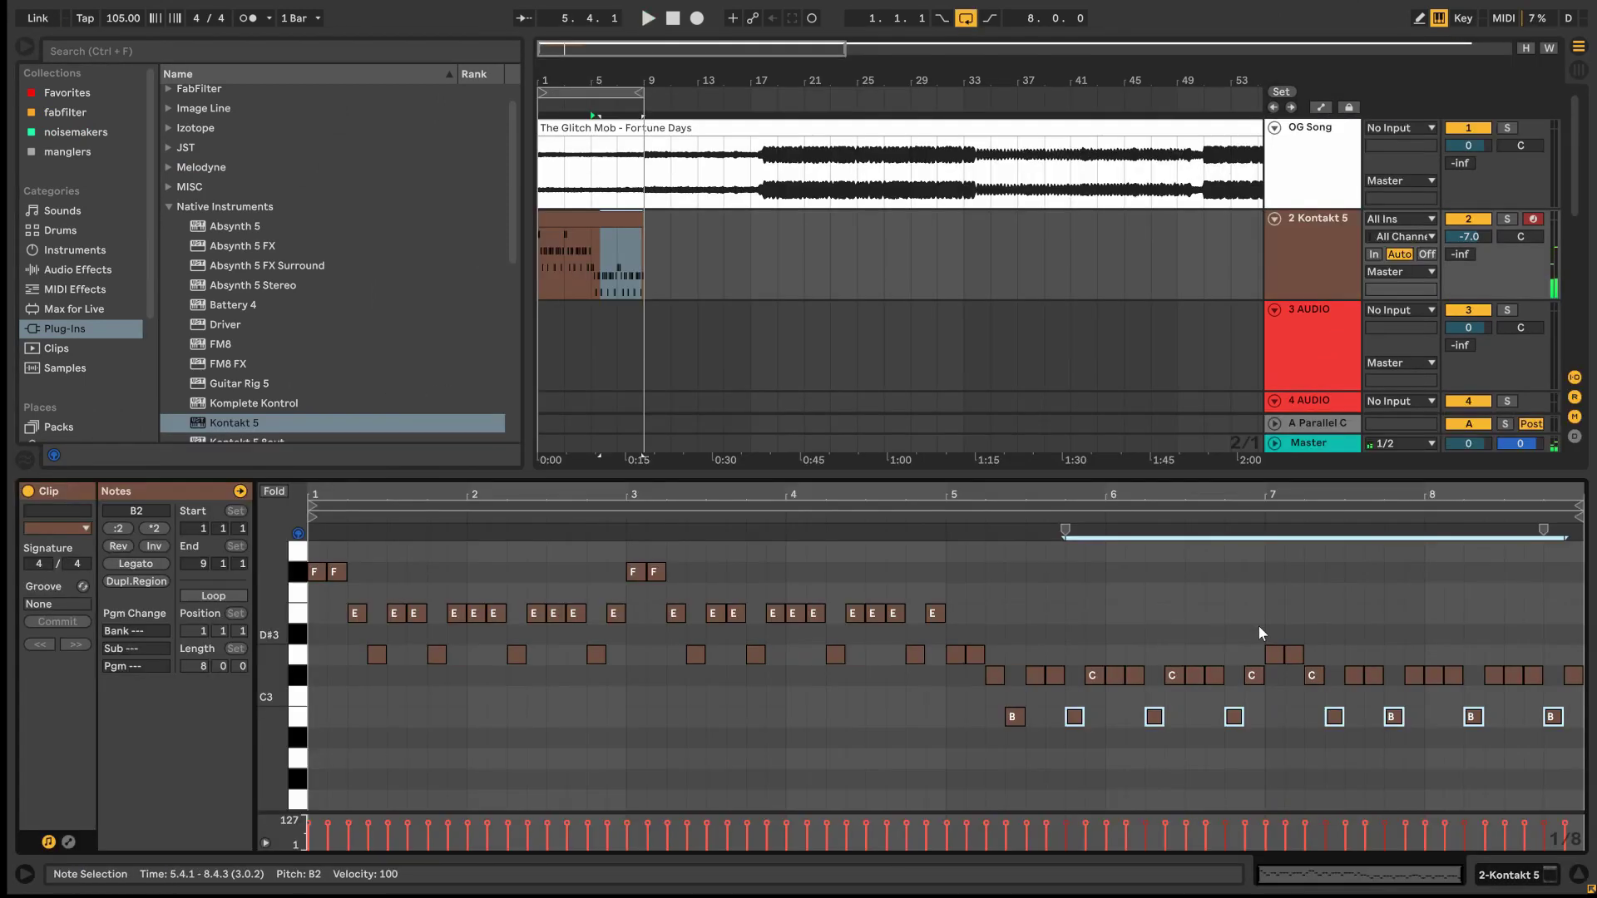
# - Play back the Kontakt 5 clip and delete all of its notes from bar 7 onward
pyautogui.press('space')
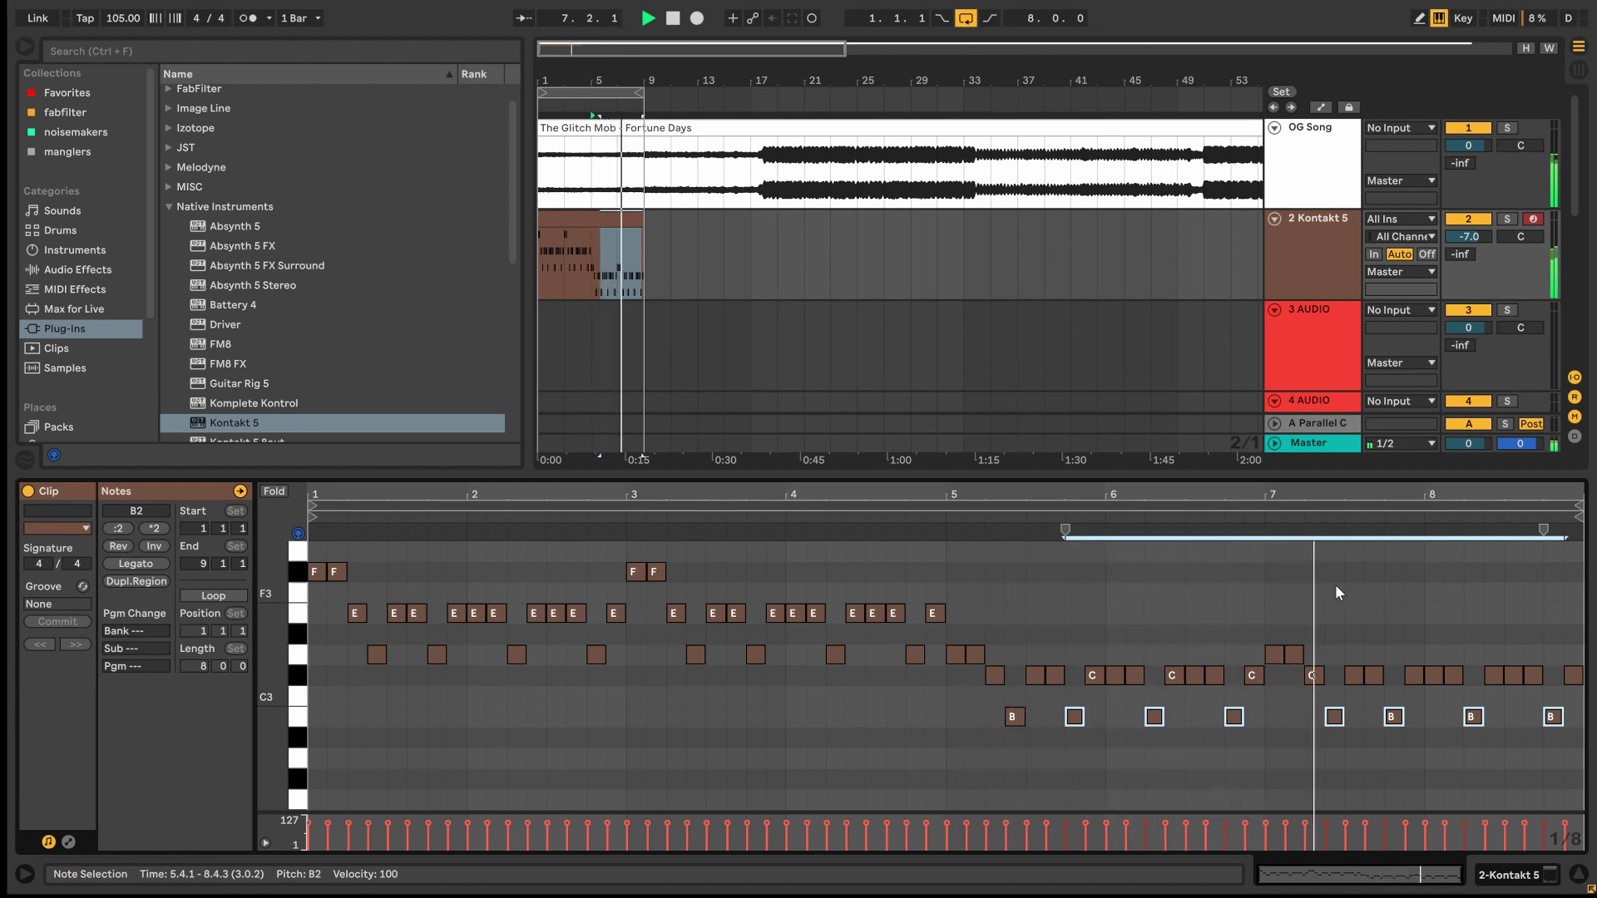
pyautogui.scroll(1, 1318, 593)
pyautogui.moveTo(1273, 620); pyautogui.dragTo(1563, 767)
pyautogui.press('Delete')
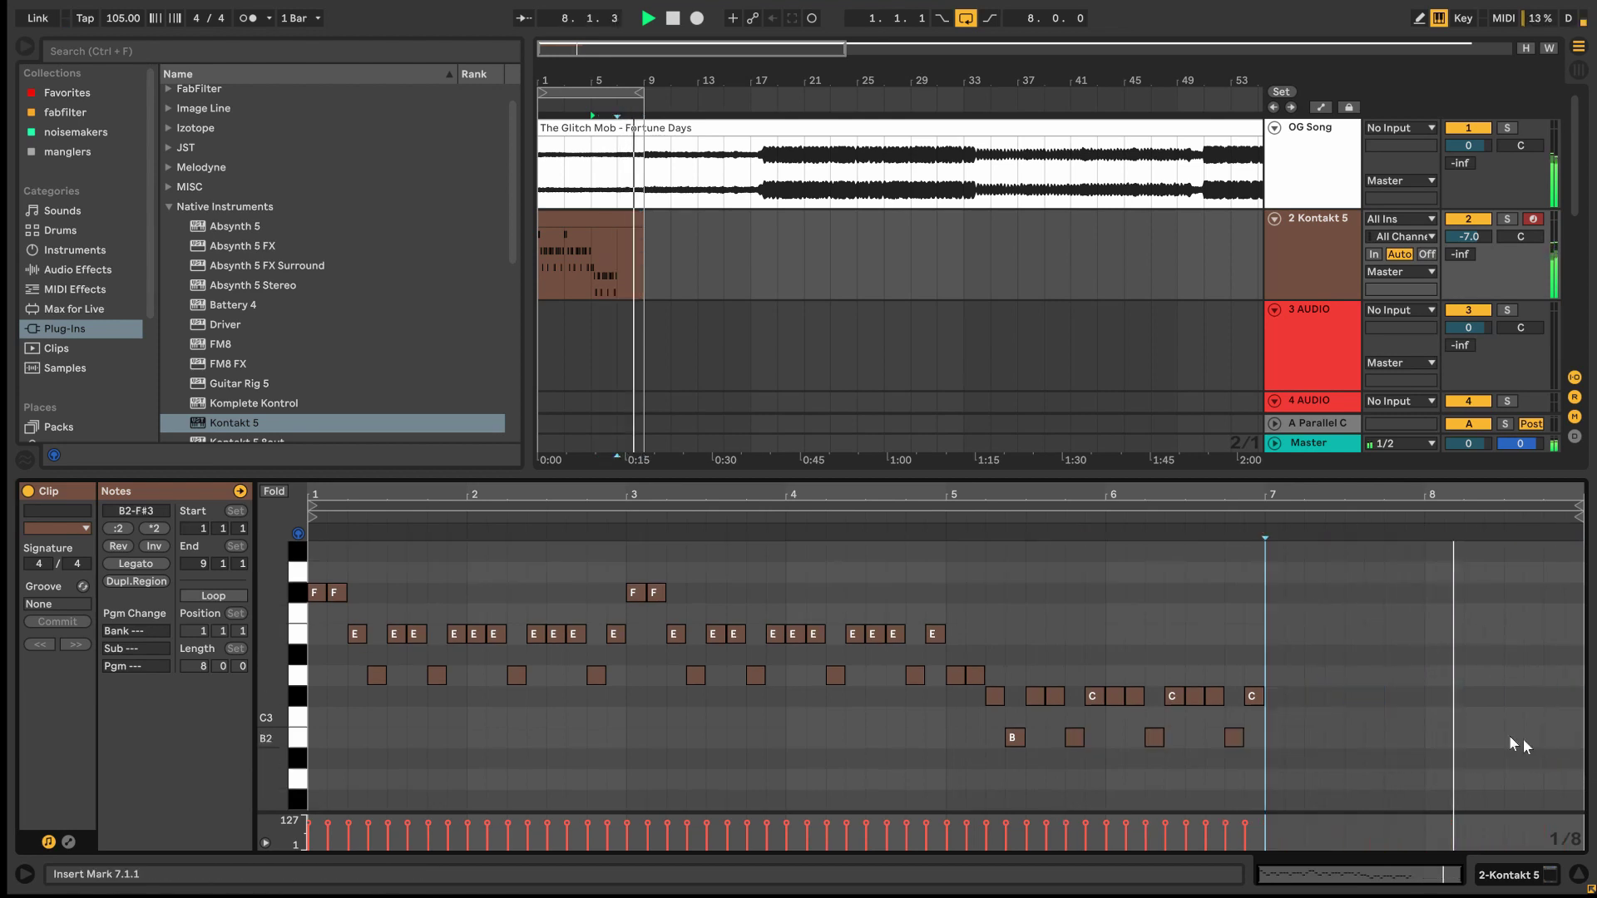
# - Fill bars 7 and 8 of the Kontakt 5 clip with a continuous run of repeated eighth-note B2 notes
pyautogui.doubleClick(1276, 679)
pyautogui.press('Down')
pyautogui.press('Down')
pyautogui.press('Down')
pyautogui.hotkey('ctrl', 'd')
pyautogui.hotkey('ctrl', 'd')
pyautogui.hotkey('ctrl', 'd')
pyautogui.hotkey('ctrl', 'd')
pyautogui.hotkey('ctrl', 'd')
pyautogui.hotkey('ctrl', 'd')
pyautogui.hotkey('ctrl', 'd')
pyautogui.hotkey('ctrl', 'd')
pyautogui.hotkey('ctrl', 'd')
pyautogui.hotkey('ctrl', 'd')
pyautogui.hotkey('ctrl', 'd')
pyautogui.hotkey('ctrl', 'd')
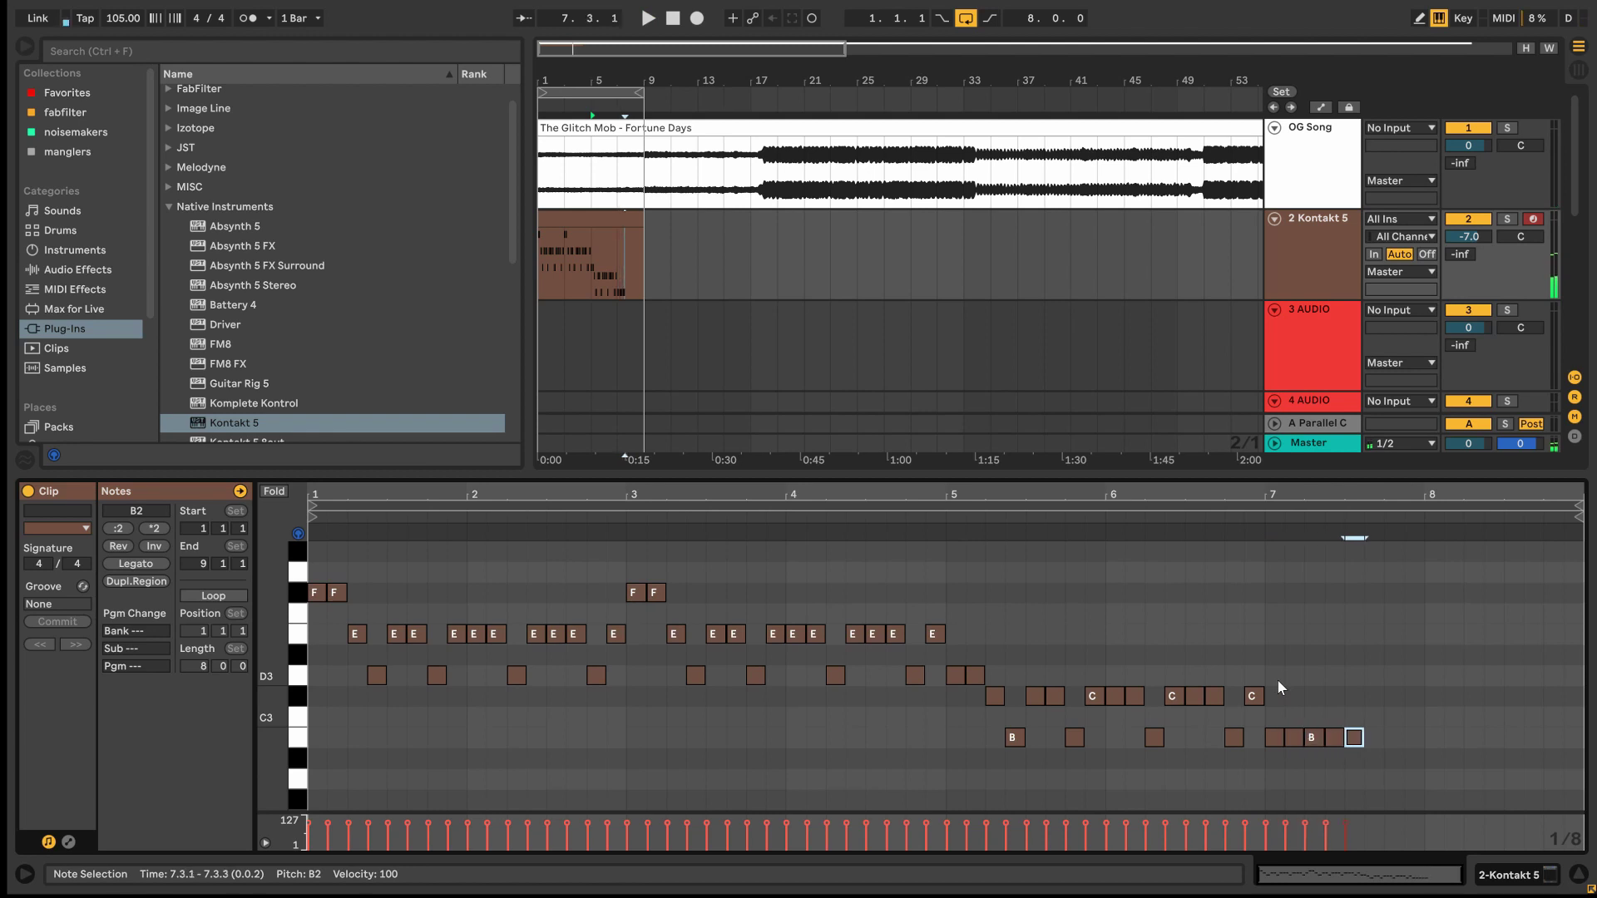
pyautogui.hotkey('ctrl', 'd')
pyautogui.hotkey('ctrl', 'd')
pyautogui.hotkey('ctrl', 'd')
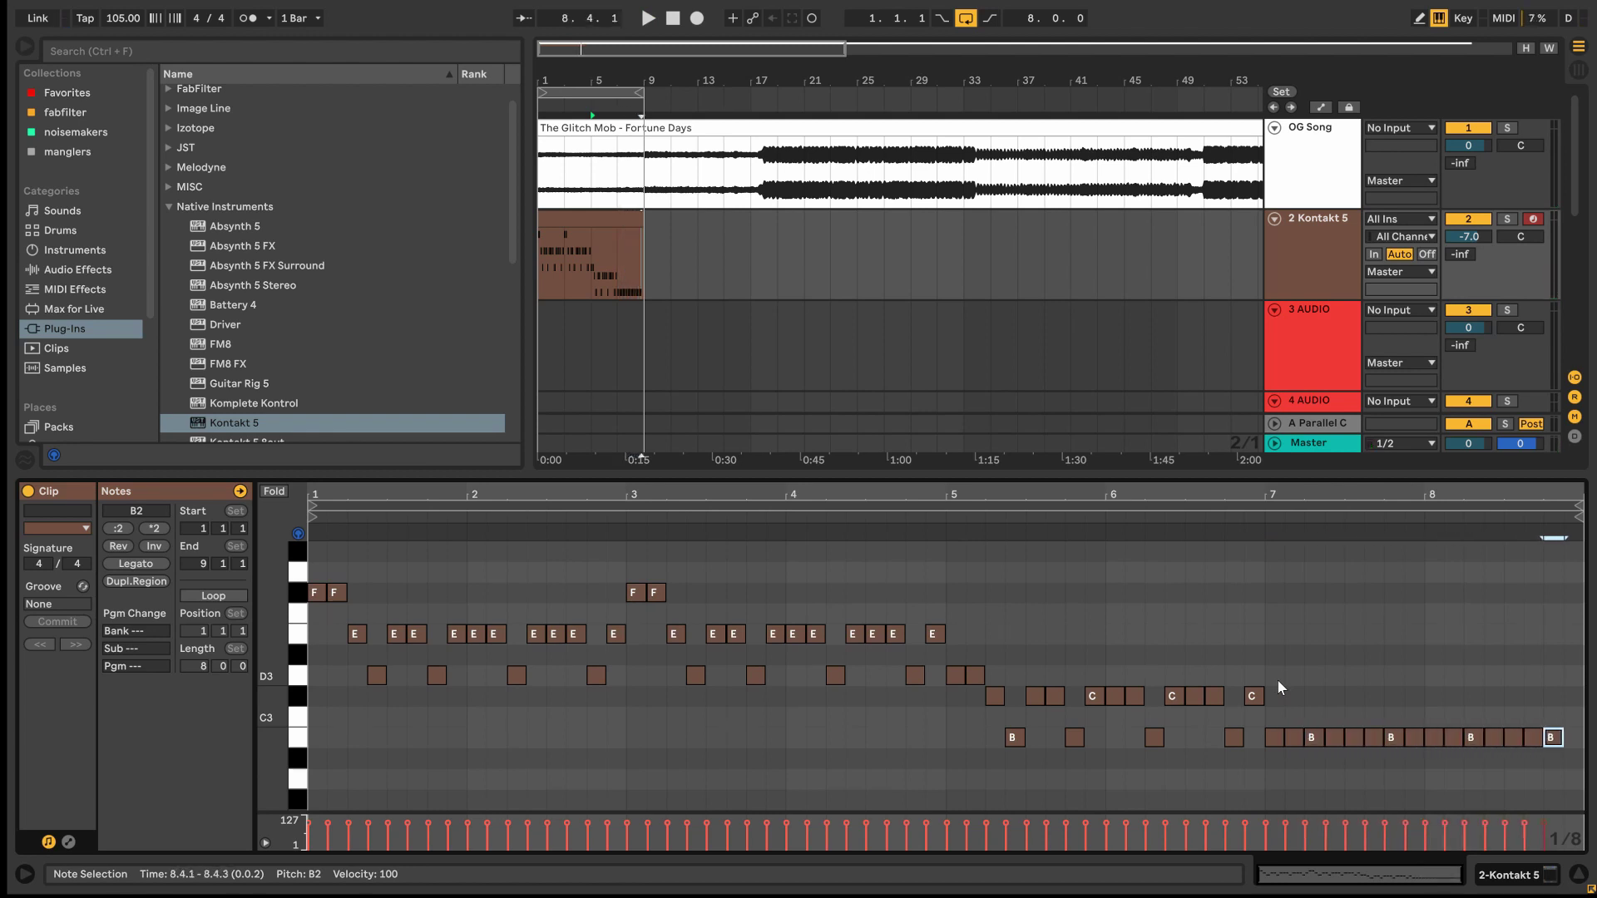
# - Play the Kontakt 5 clip against the original song, listening from bar 7, and move the insert mark to bar 5
pyautogui.press('space')
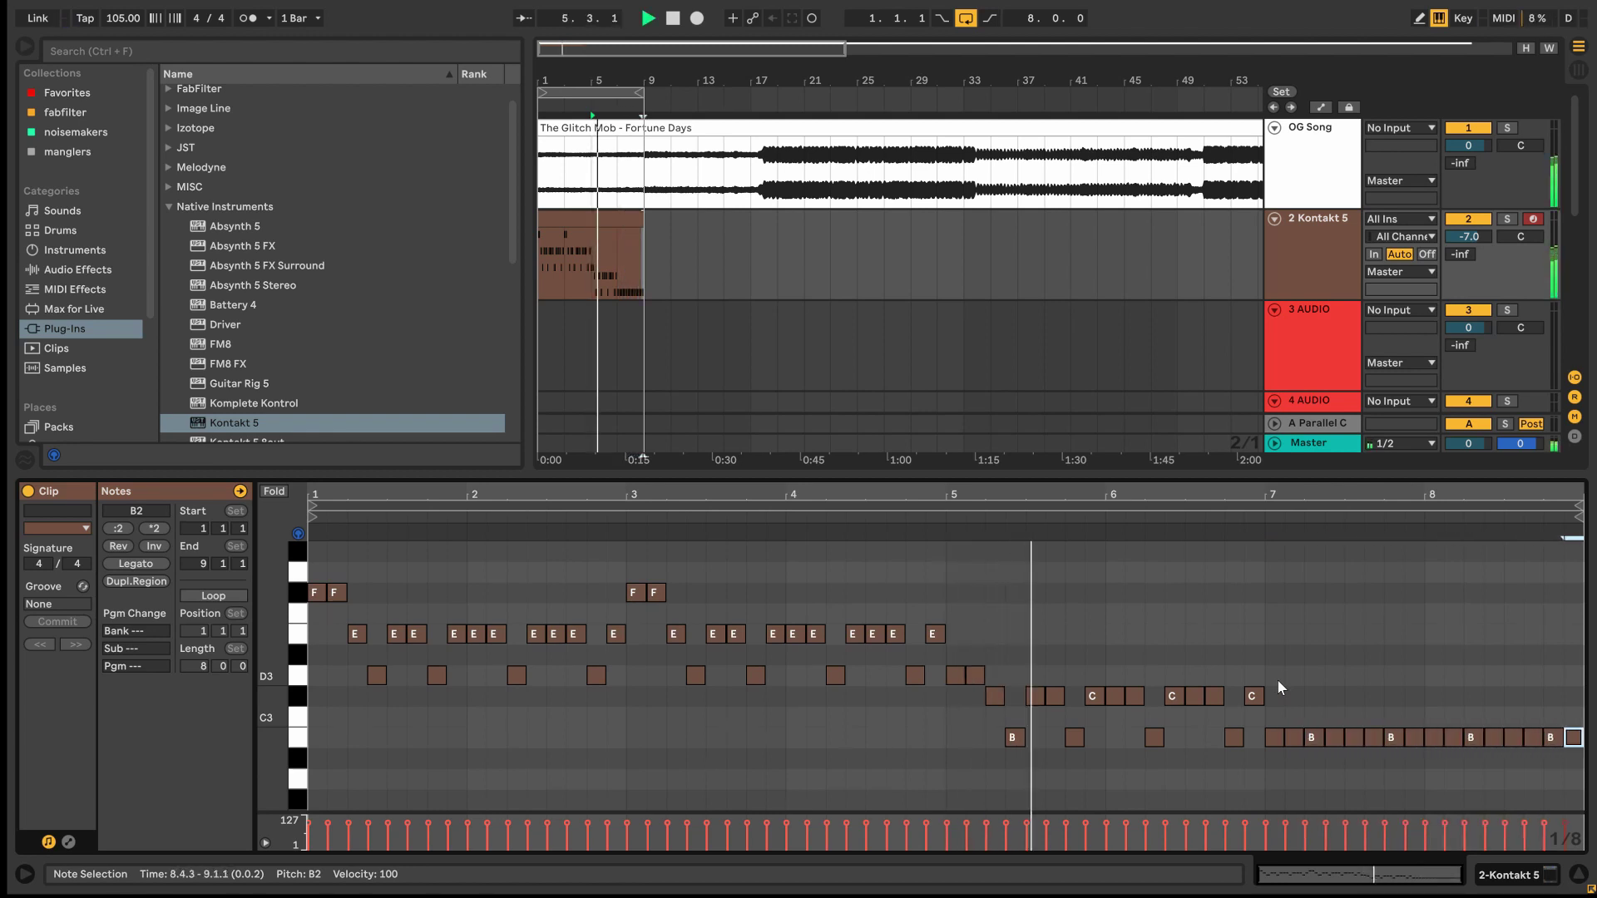
pyautogui.click(1312, 642)
pyautogui.click(1265, 605)
pyautogui.press('space')
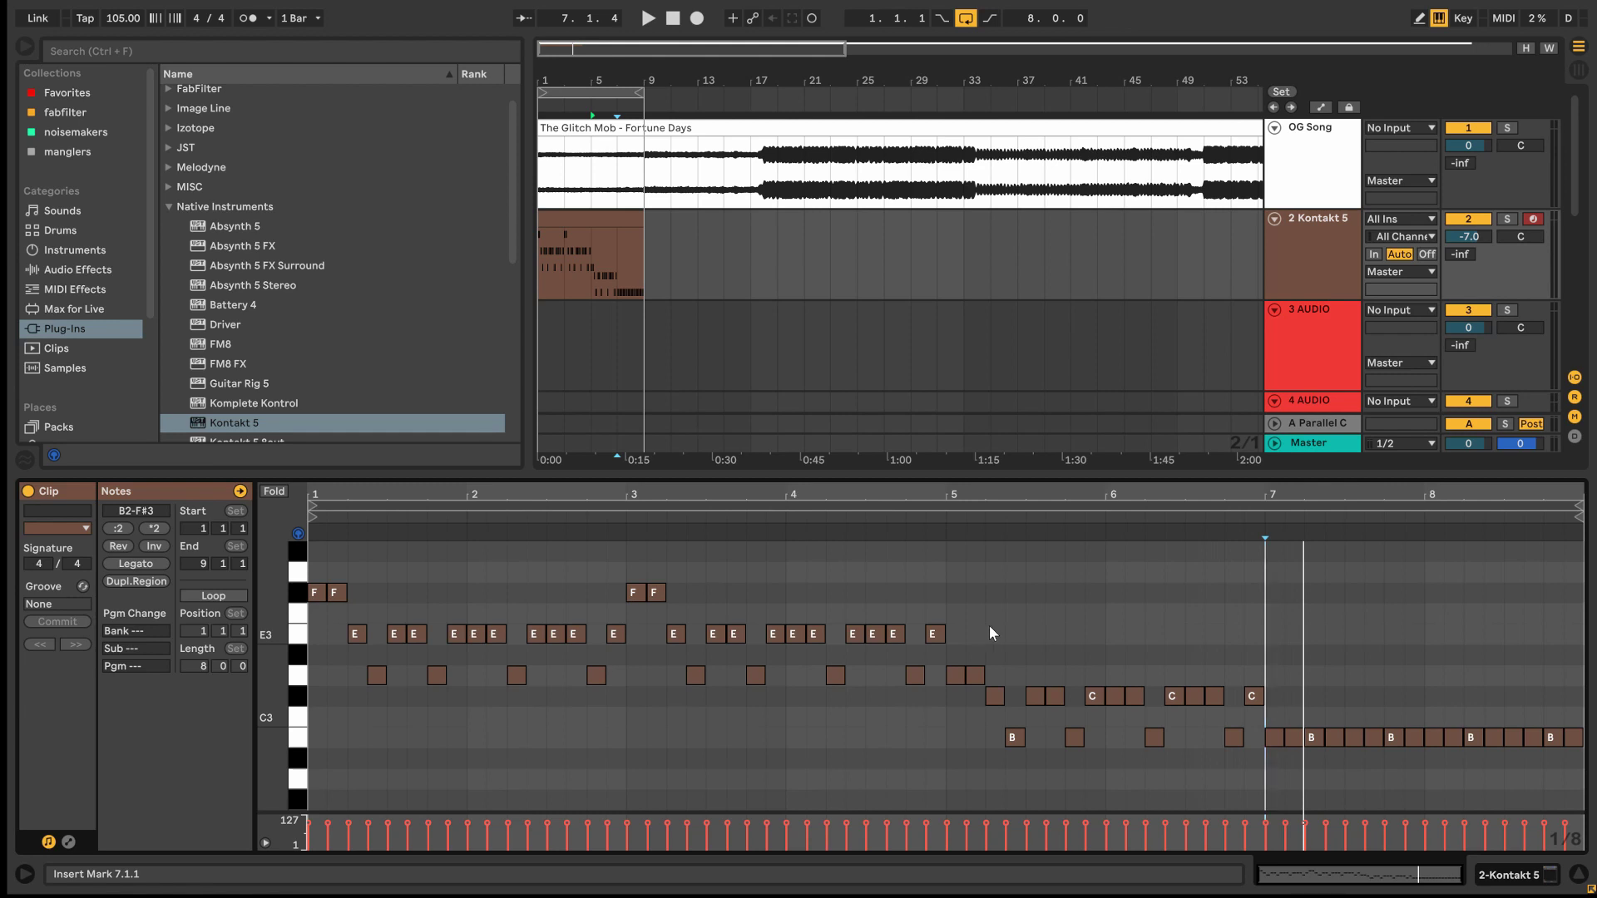
pyautogui.click(994, 622)
pyautogui.click(949, 587)
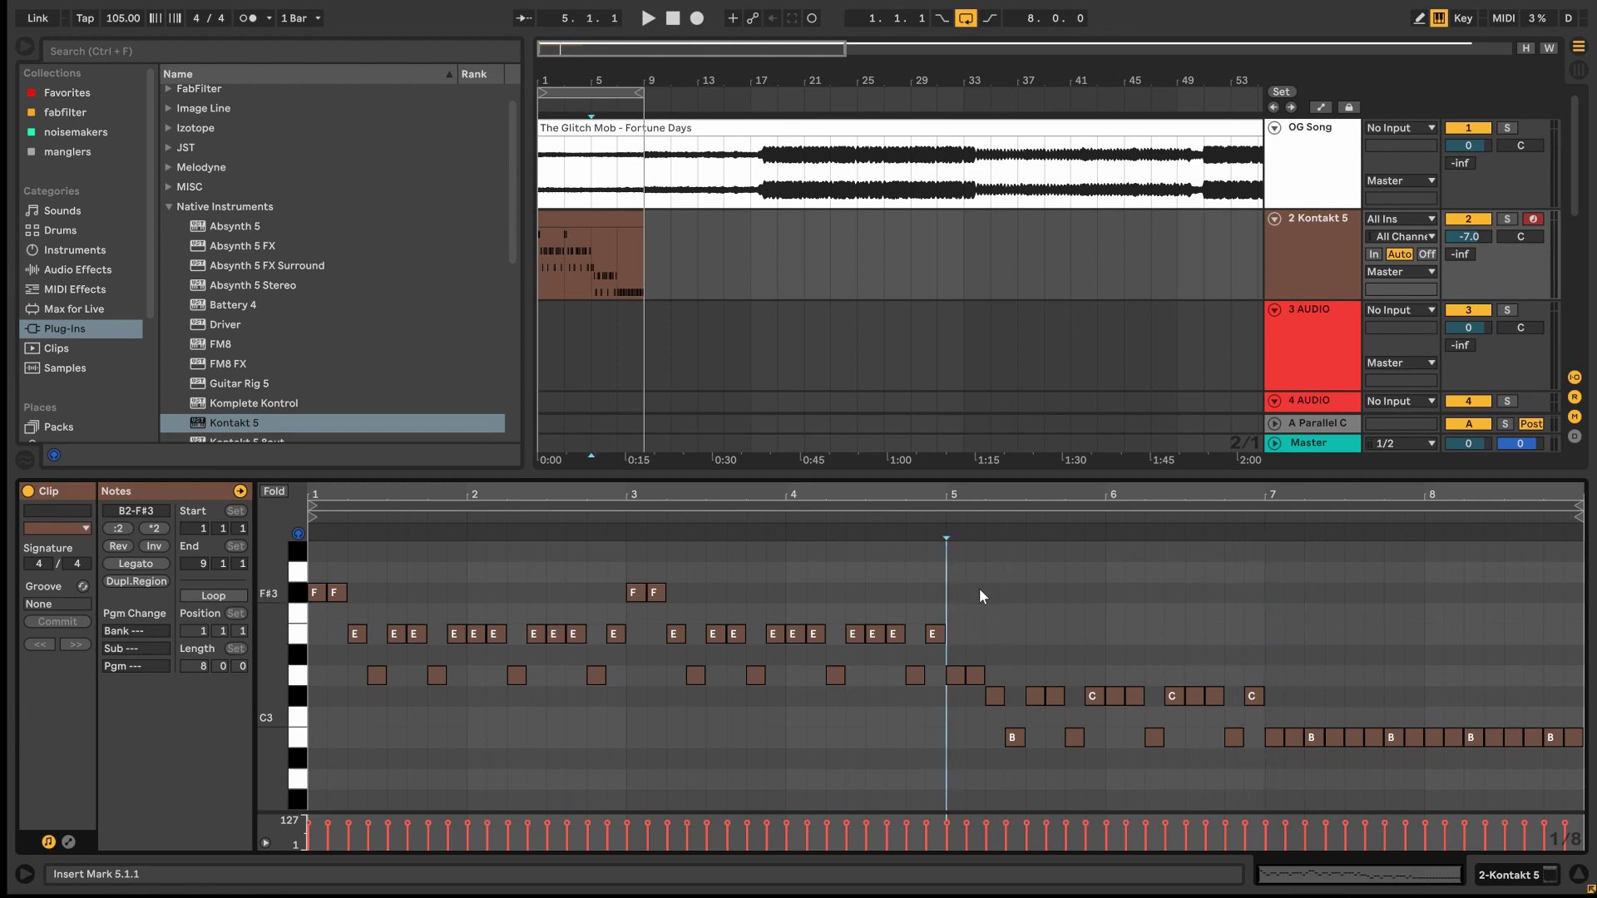
# - Hide the note editor and duplicate the whole eight-bar Kontakt 5 clip so the pattern fills bars 1 to 16
pyautogui.click(1578, 875)
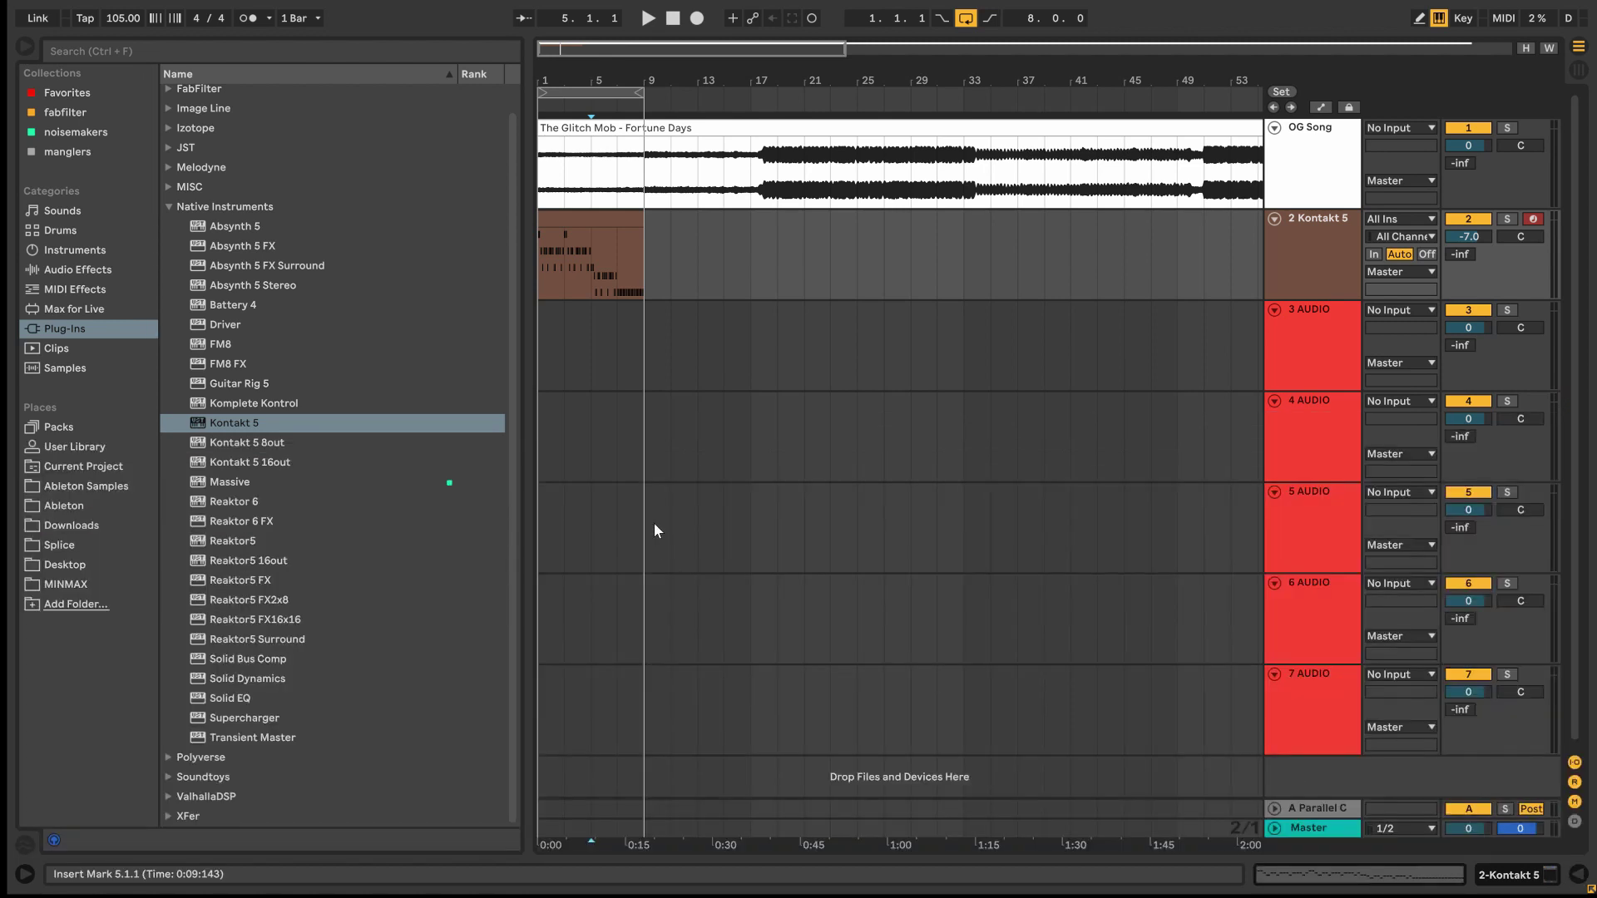
pyautogui.click(602, 245)
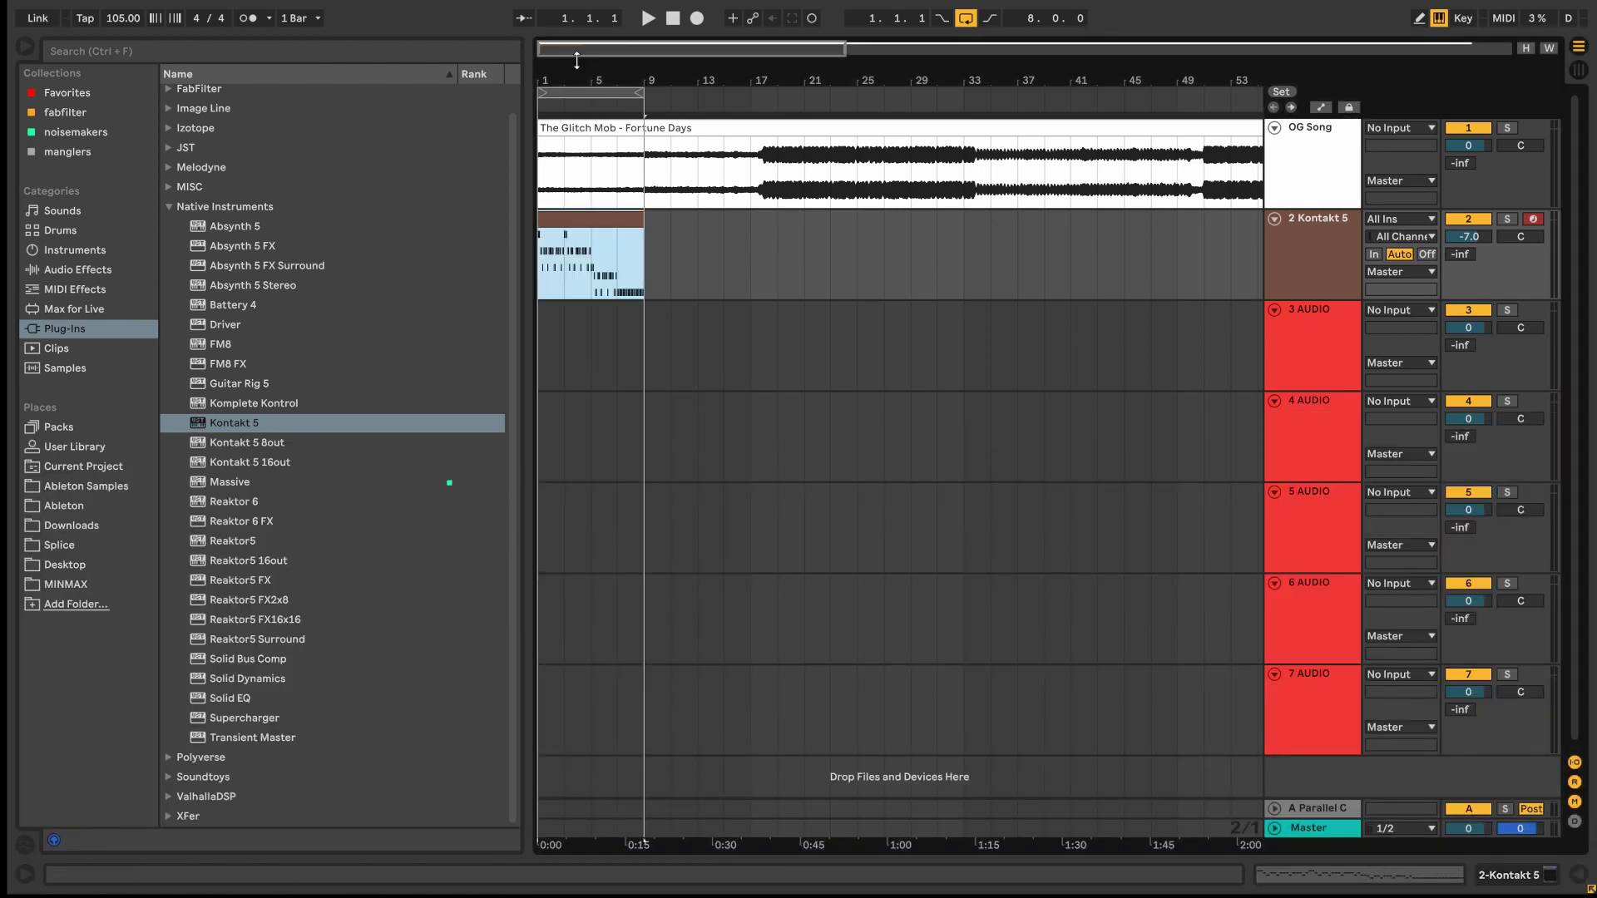
pyautogui.moveTo(579, 56); pyautogui.dragTo(580, 51)
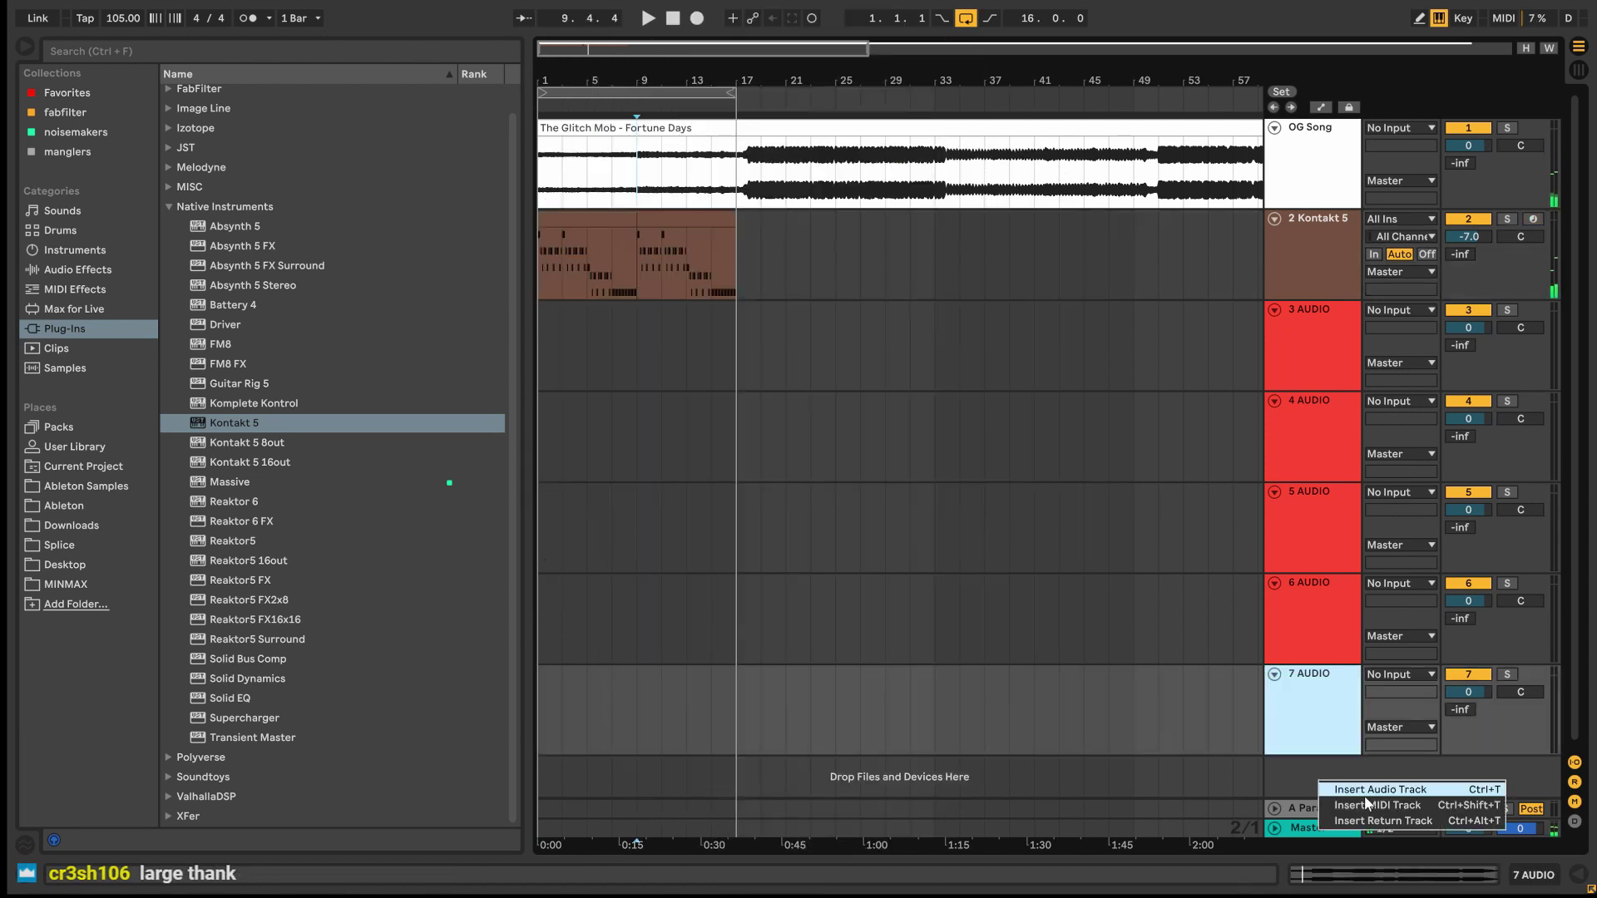
# - Insert a new MIDI track and move it directly below the Kontakt 5 track
pyautogui.click(1366, 805)
pyautogui.moveTo(1329, 719); pyautogui.dragTo(1304, 283)
pyautogui.scroll(2, 936, 320)
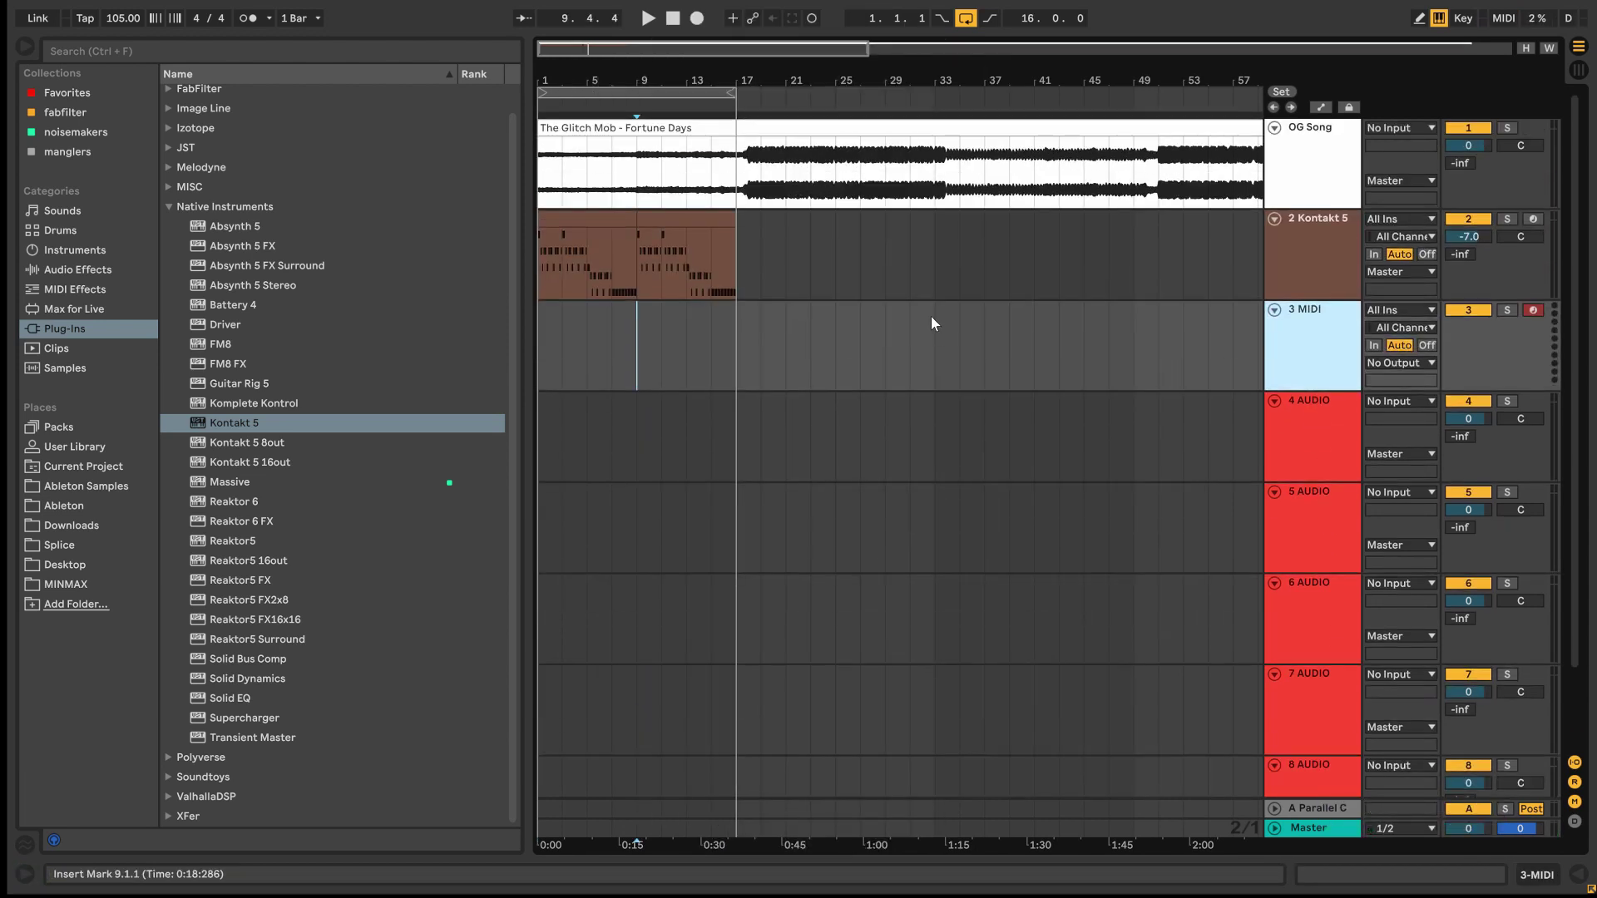
# - Loop the eight bars from bar 9 to bar 17 and create an empty MIDI clip there on the new track
pyautogui.moveTo(637, 341); pyautogui.dragTo(736, 348)
pyautogui.hotkey('ctrl', 'l')
pyautogui.hotkey('ctrl', 'shift', 'm')
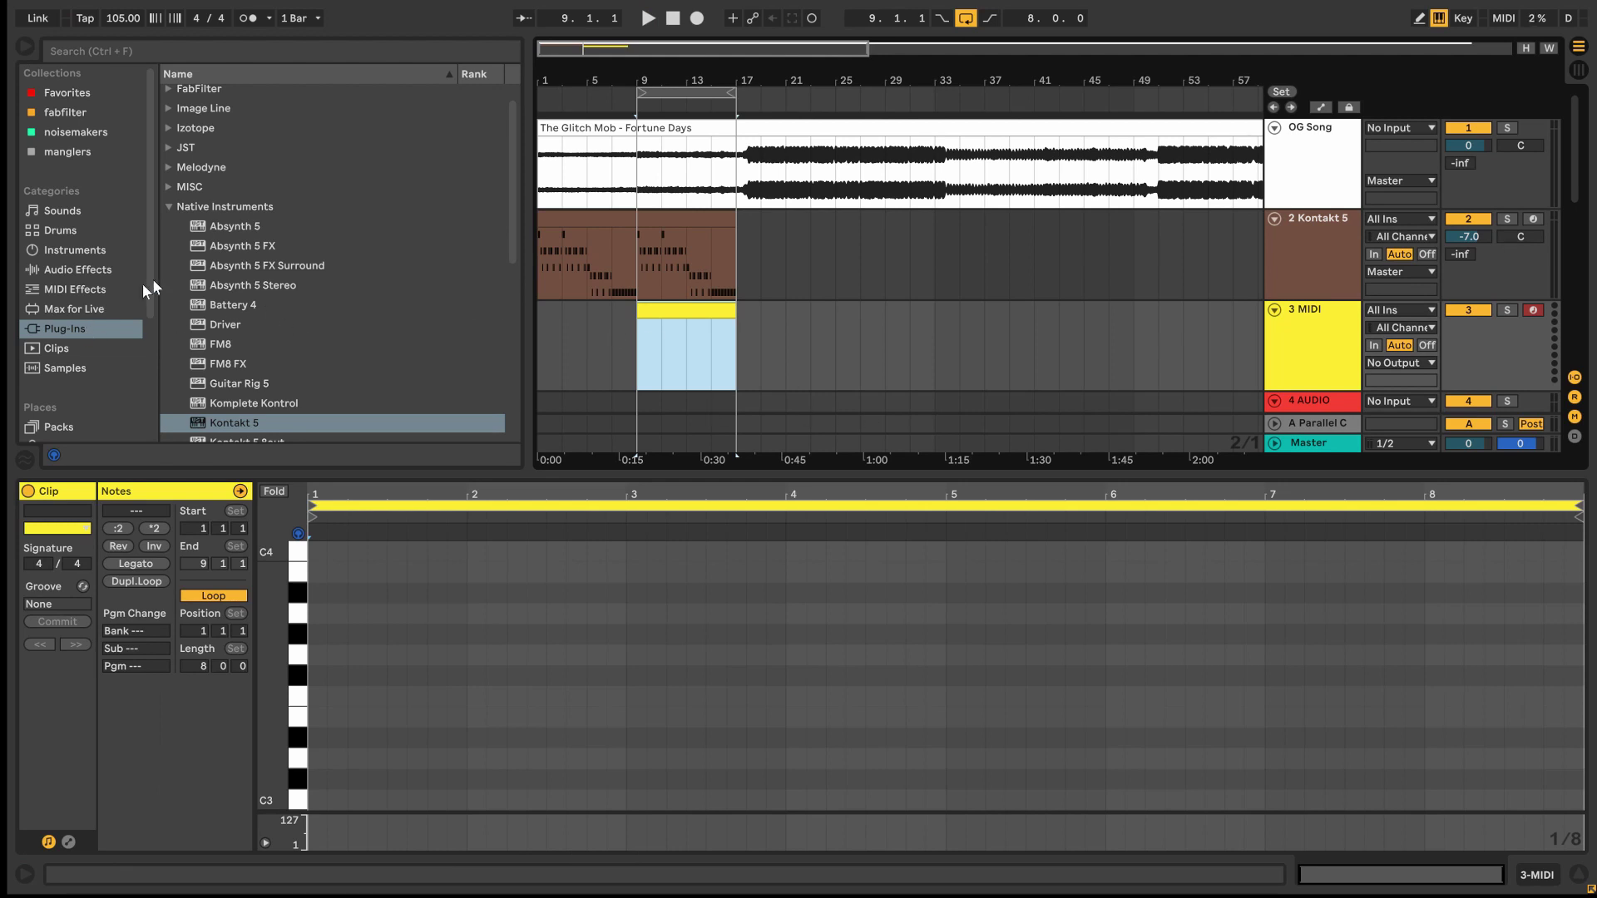
# - Load the Serum_x64 instrument from the XFer plug-ins onto the new MIDI track
pyautogui.click(96, 323)
pyautogui.click(169, 168)
pyautogui.click(170, 309)
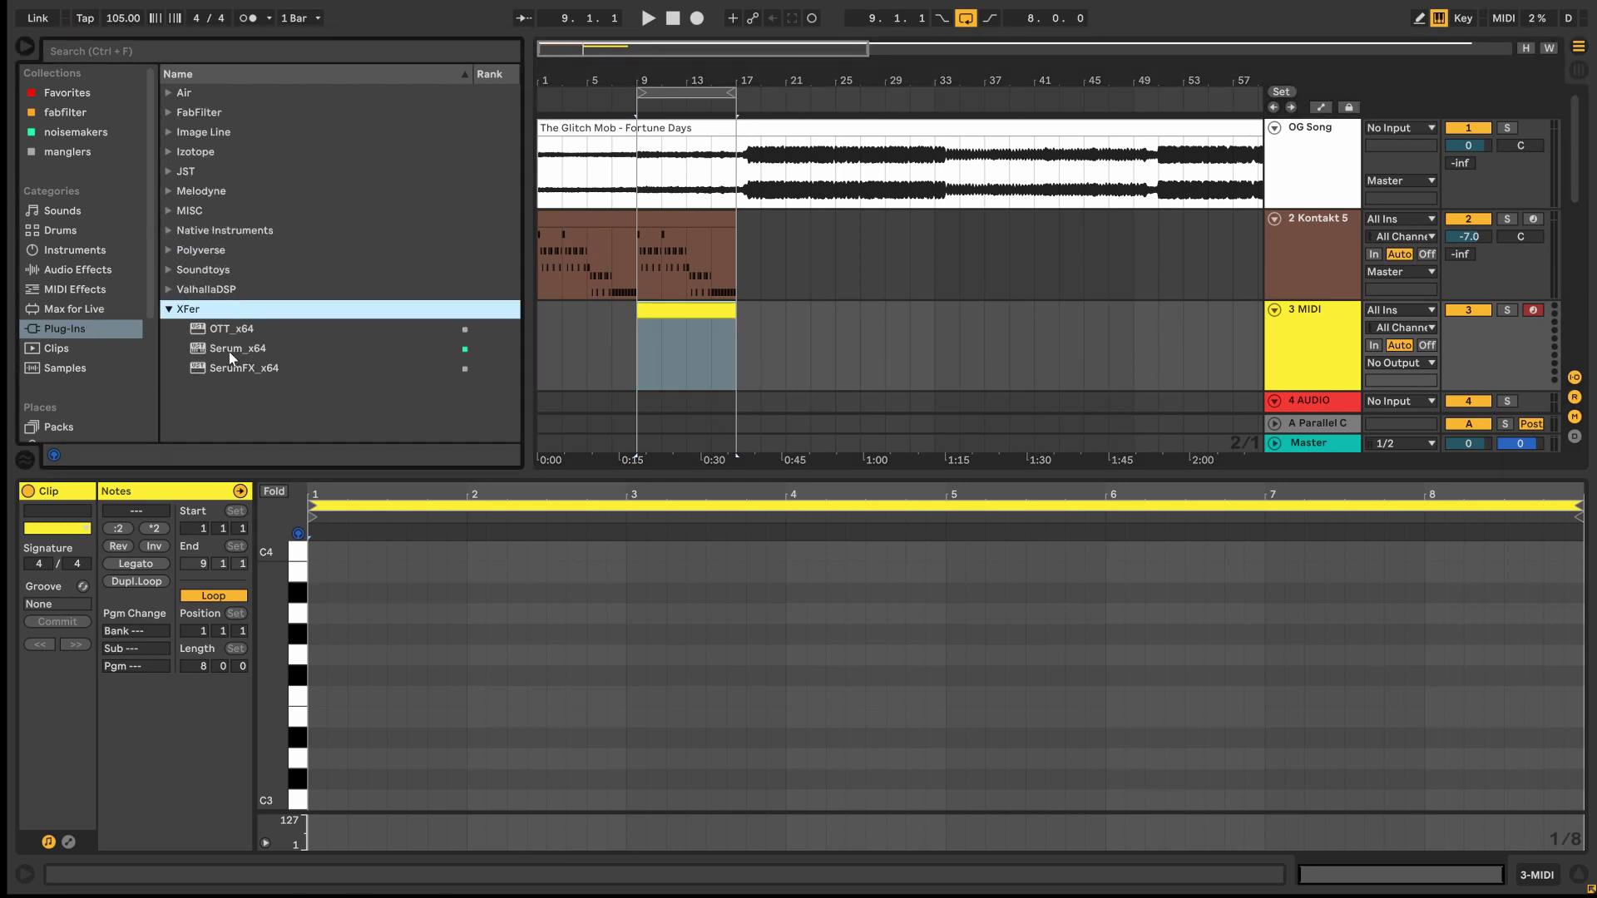
pyautogui.click(200, 353)
pyautogui.moveTo(220, 352); pyautogui.dragTo(708, 333)
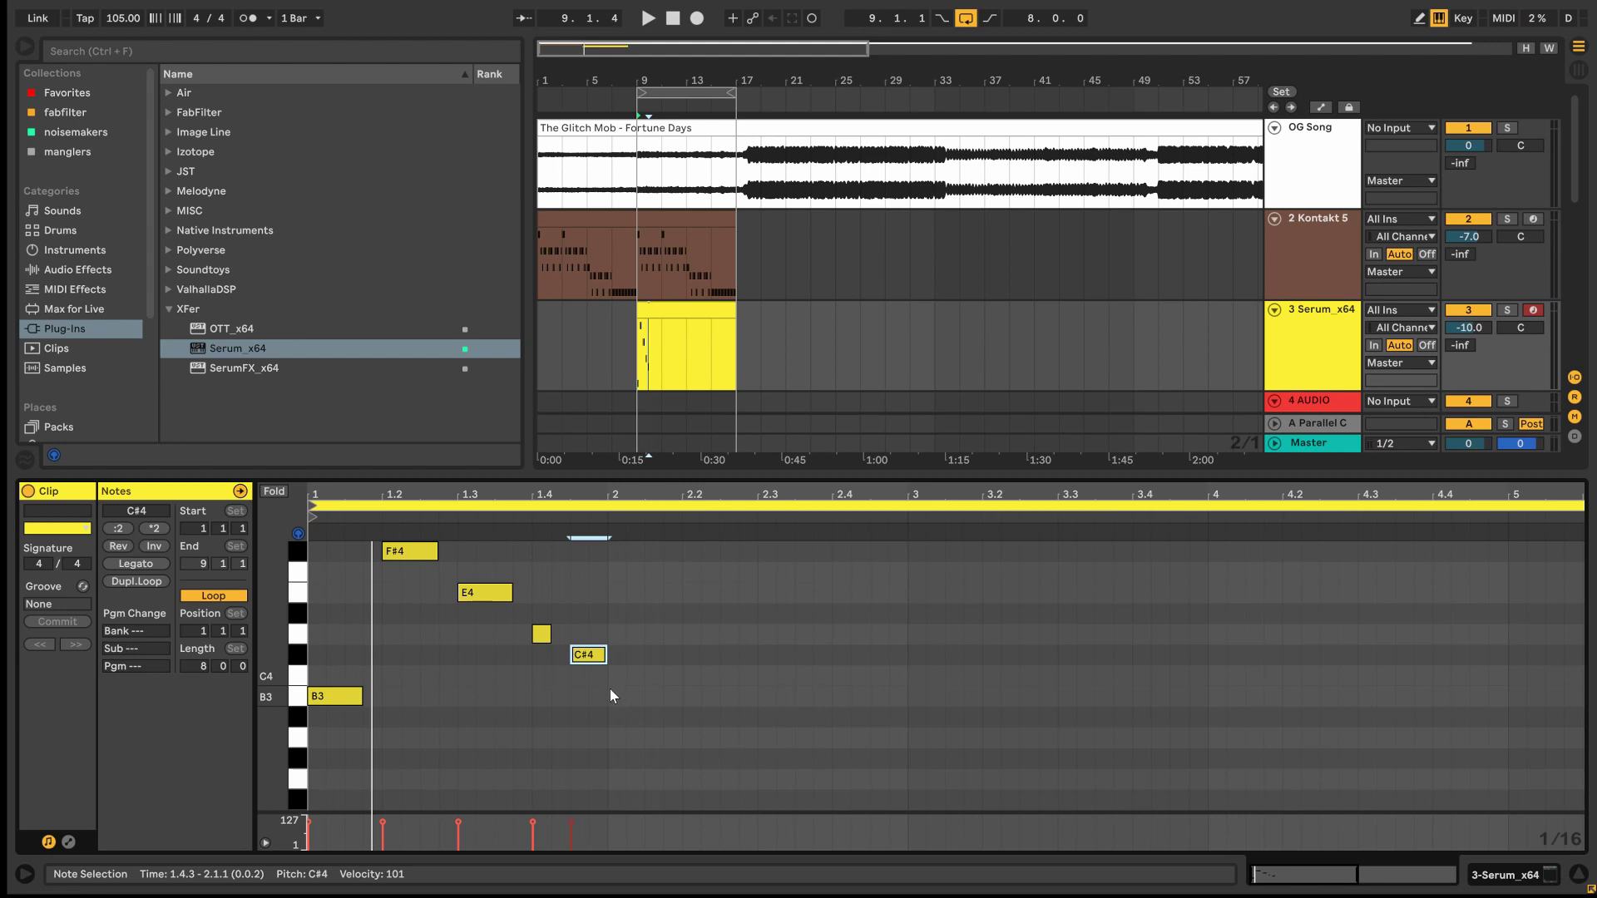
# - Play the opening notes of the Serum melody together with Fortune Days from bar 9 to check them by ear
pyautogui.scroll(2, 604, 707)
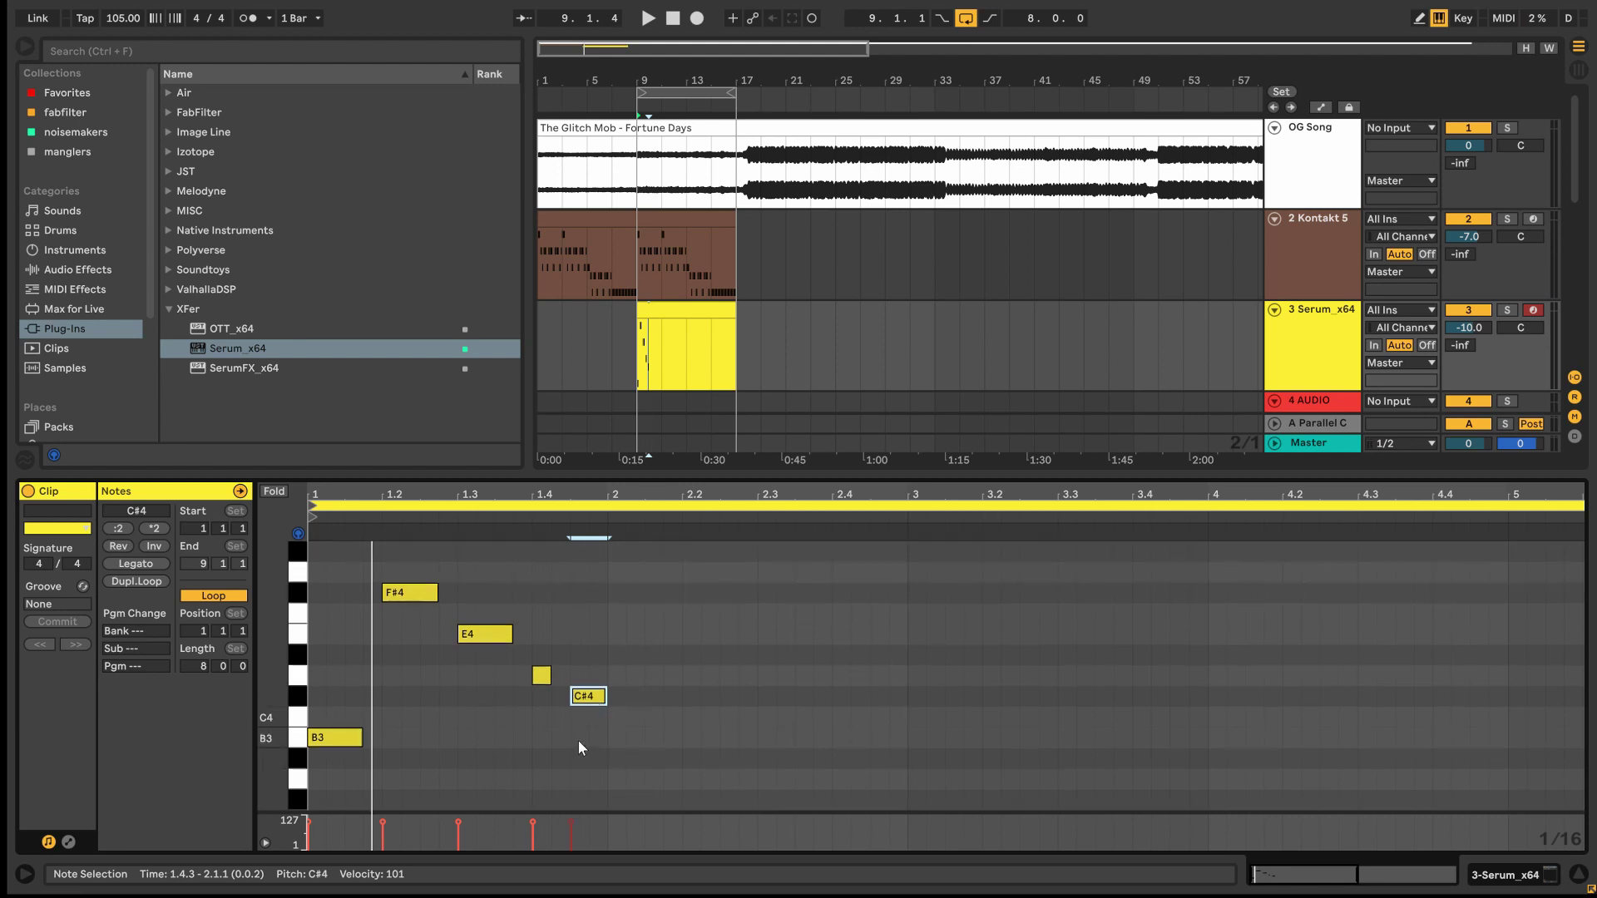
pyautogui.click(580, 732)
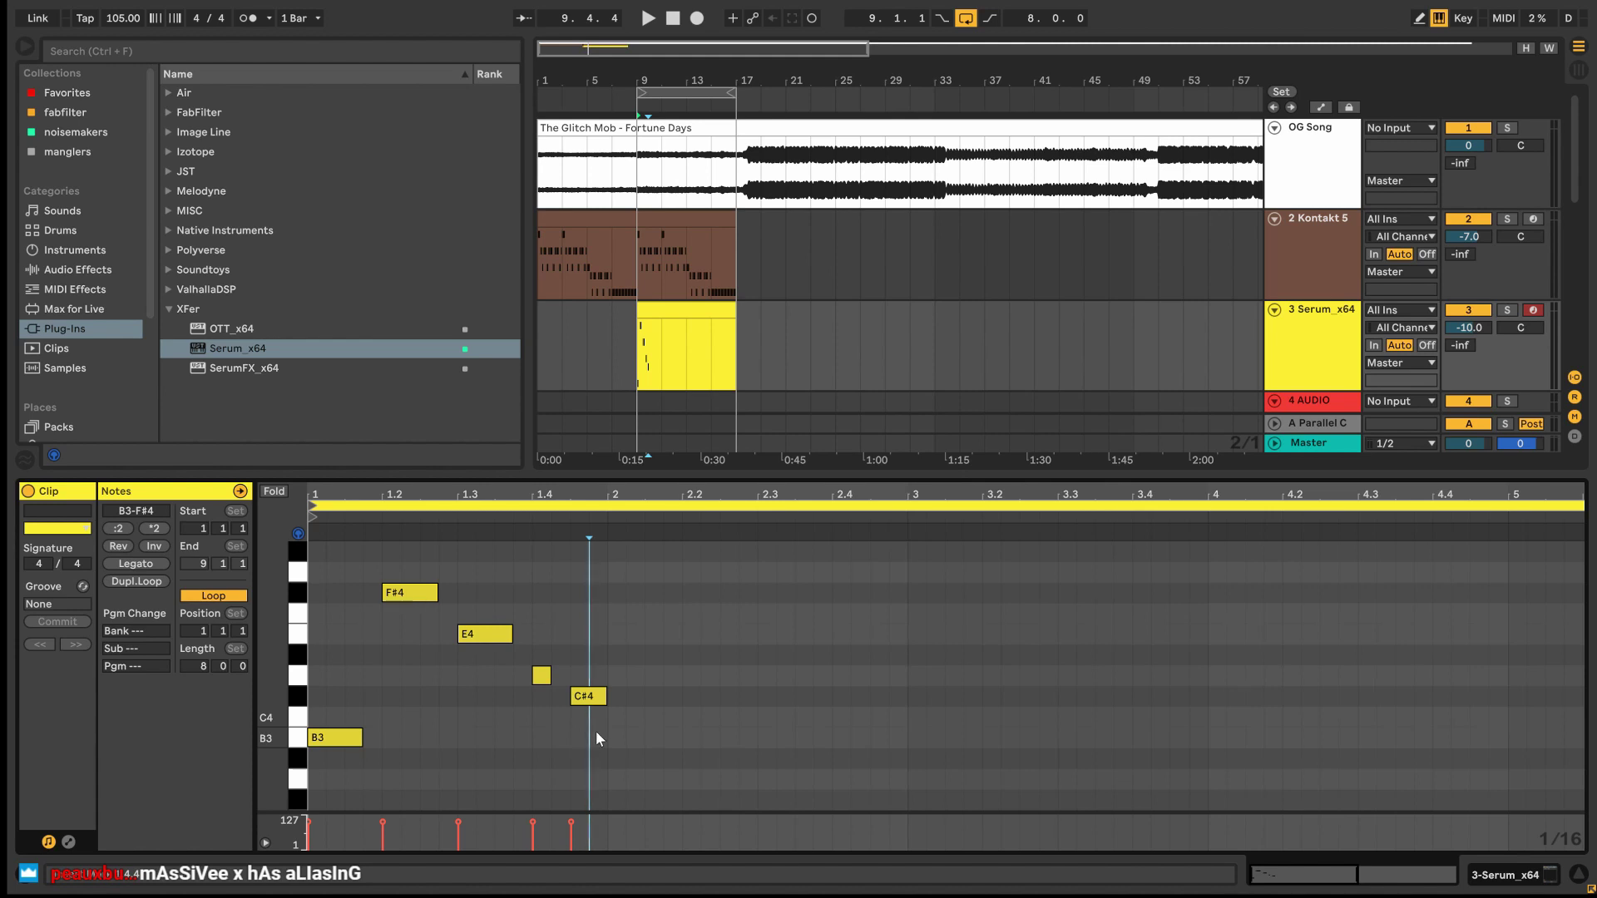
pyautogui.press('space')
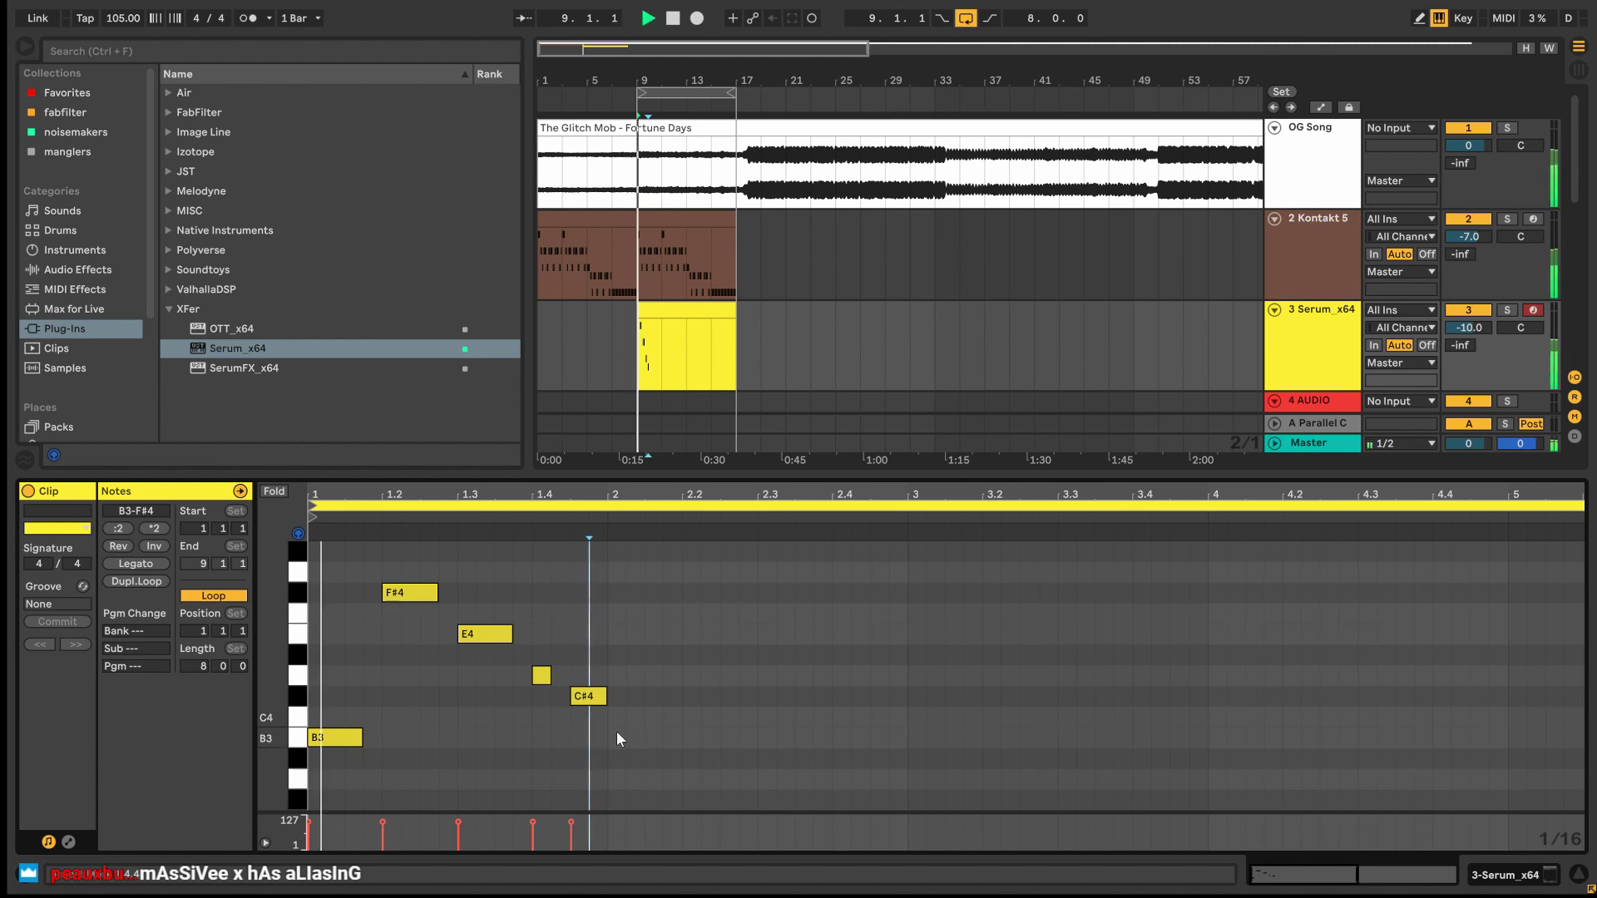
pyautogui.click(545, 727)
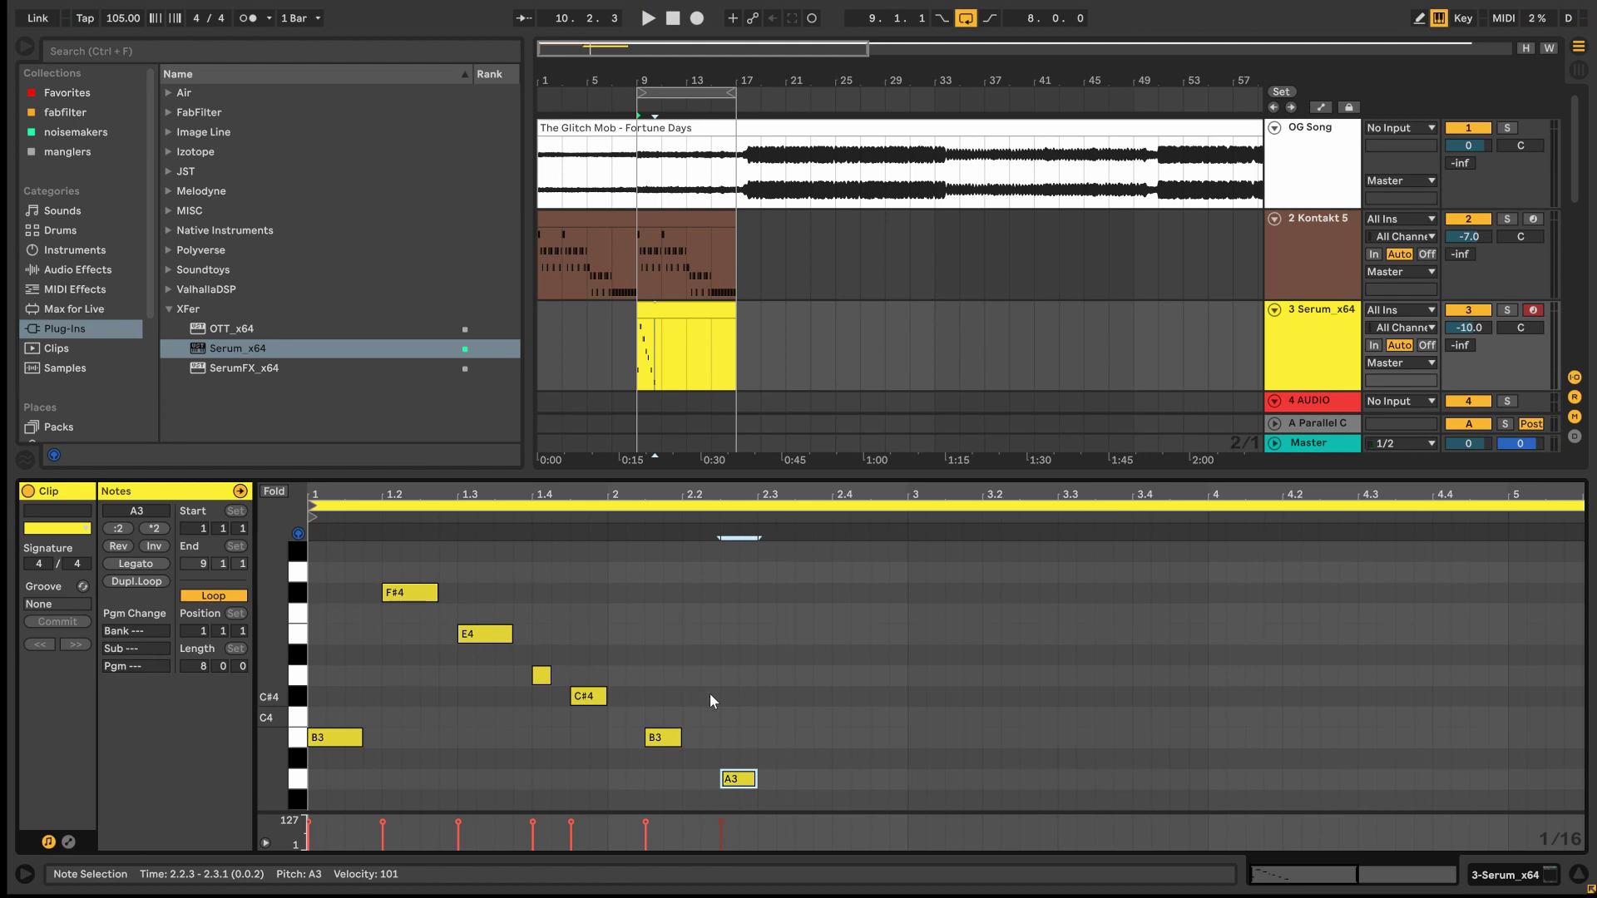
# - Duplicate the two-bar Serum phrase until the melody fills all eight bars of the clip
pyautogui.moveTo(905, 801); pyautogui.dragTo(316, 575)
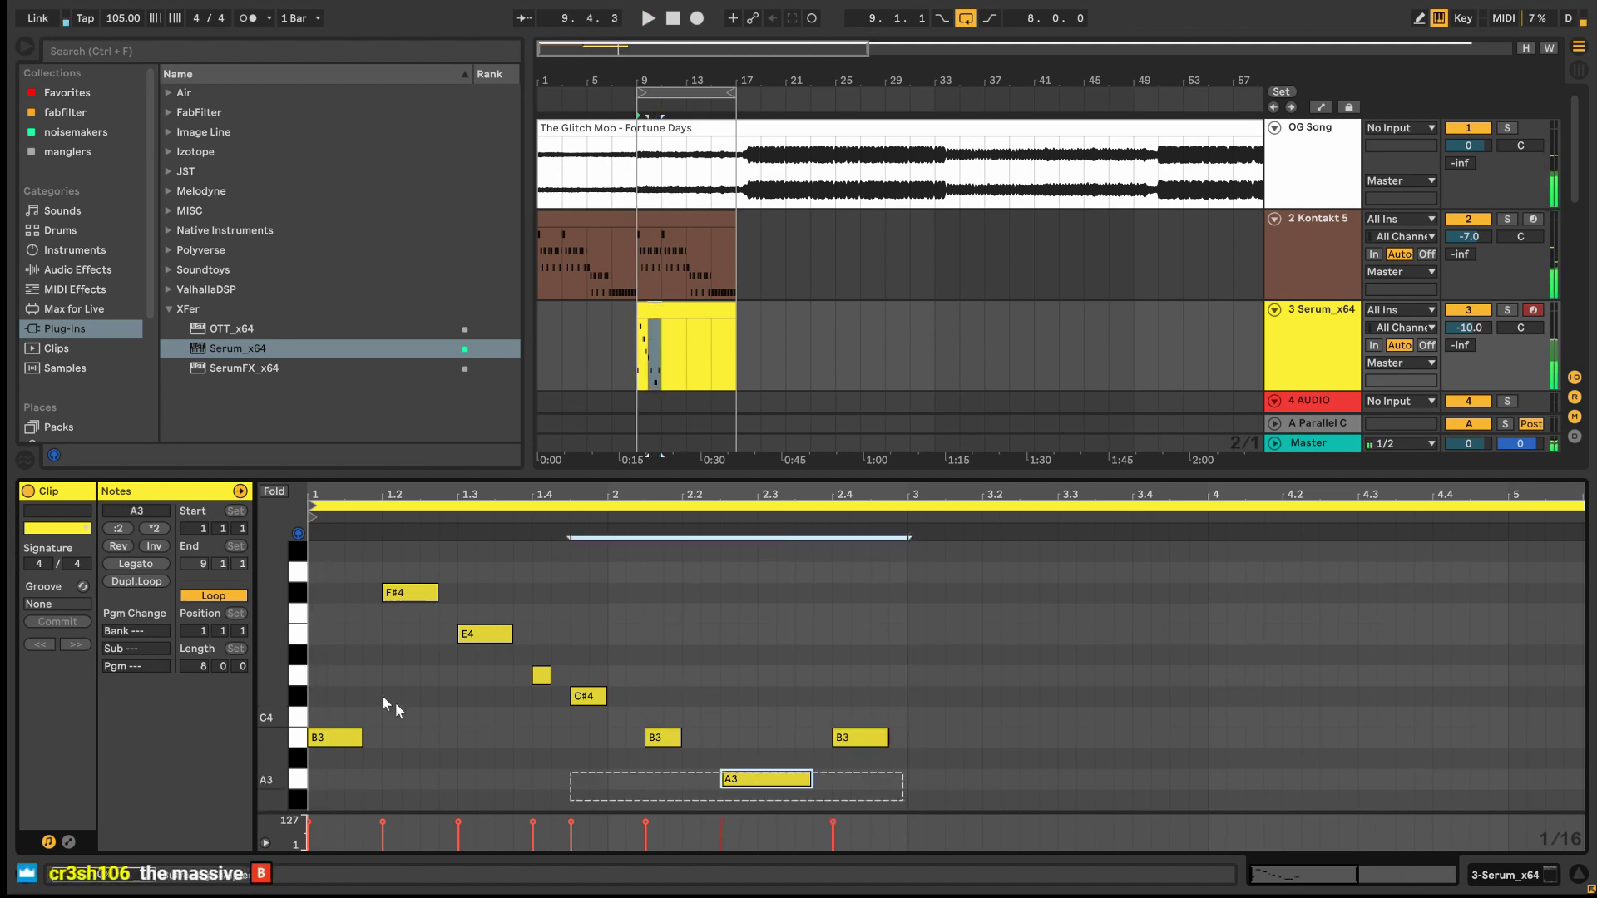
pyautogui.hotkey('ctrl', 'd')
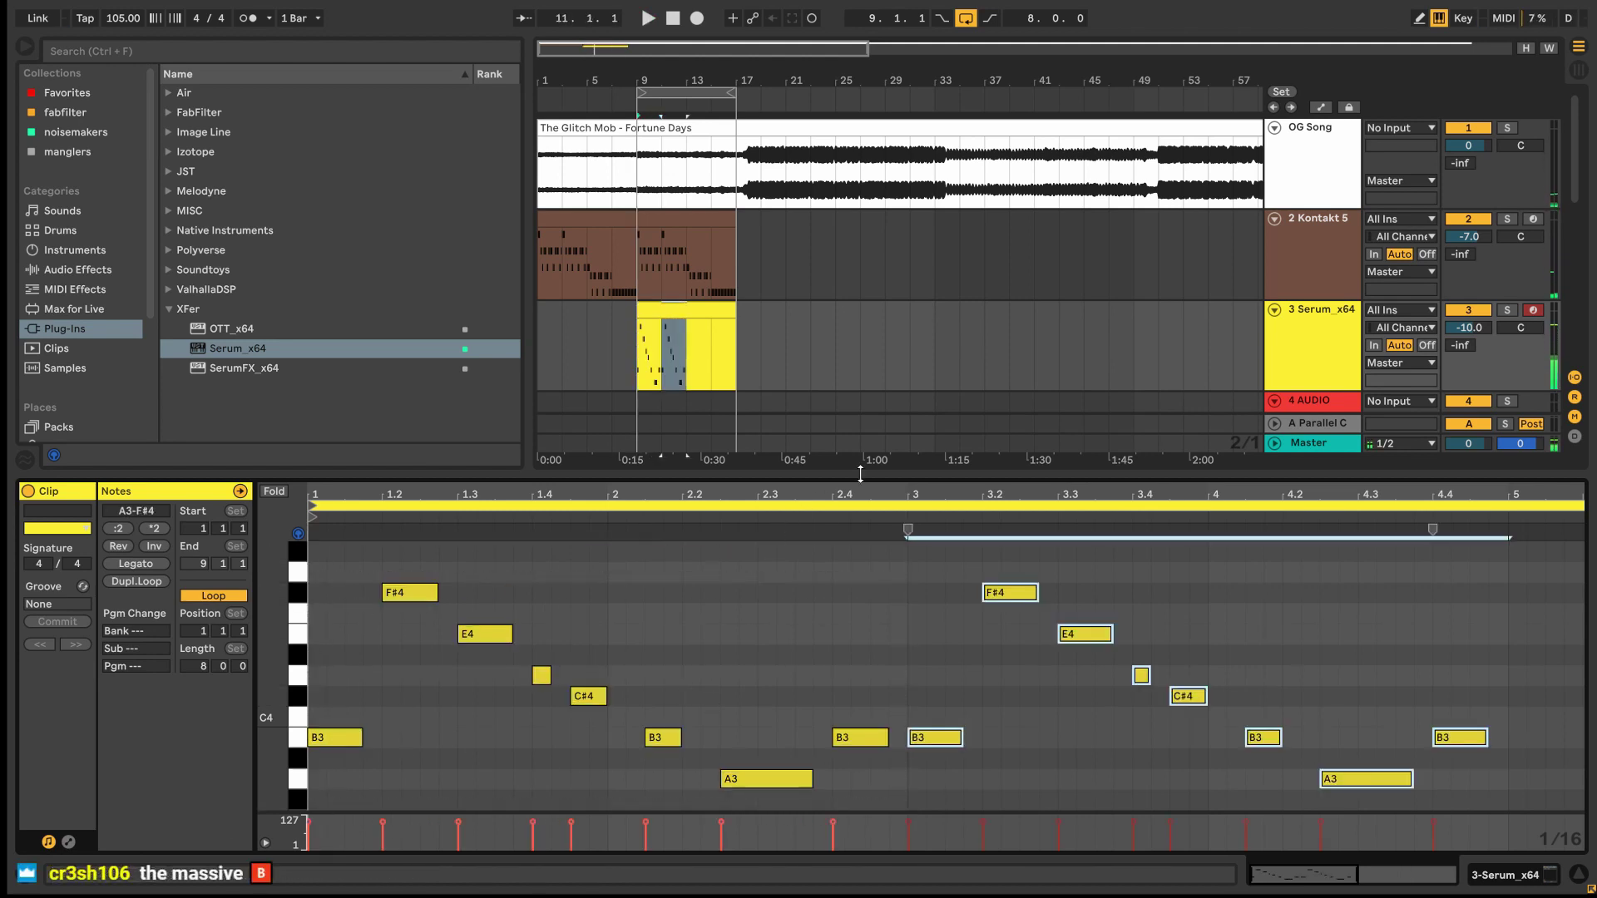
pyautogui.moveTo(949, 497); pyautogui.dragTo(947, 441)
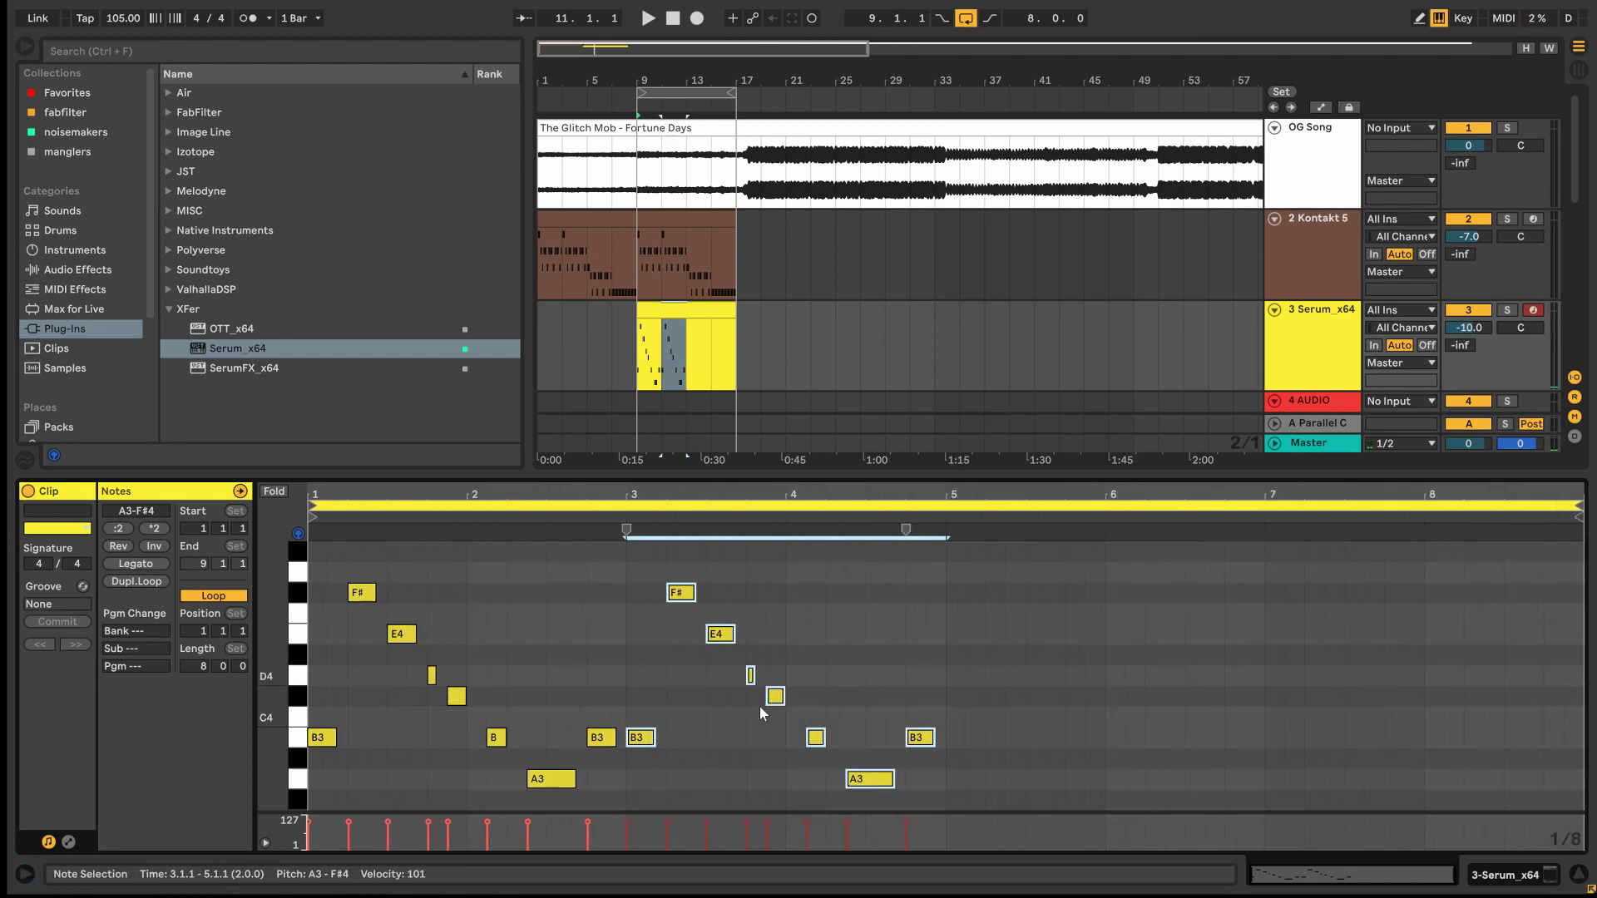
pyautogui.moveTo(946, 804); pyautogui.dragTo(319, 568)
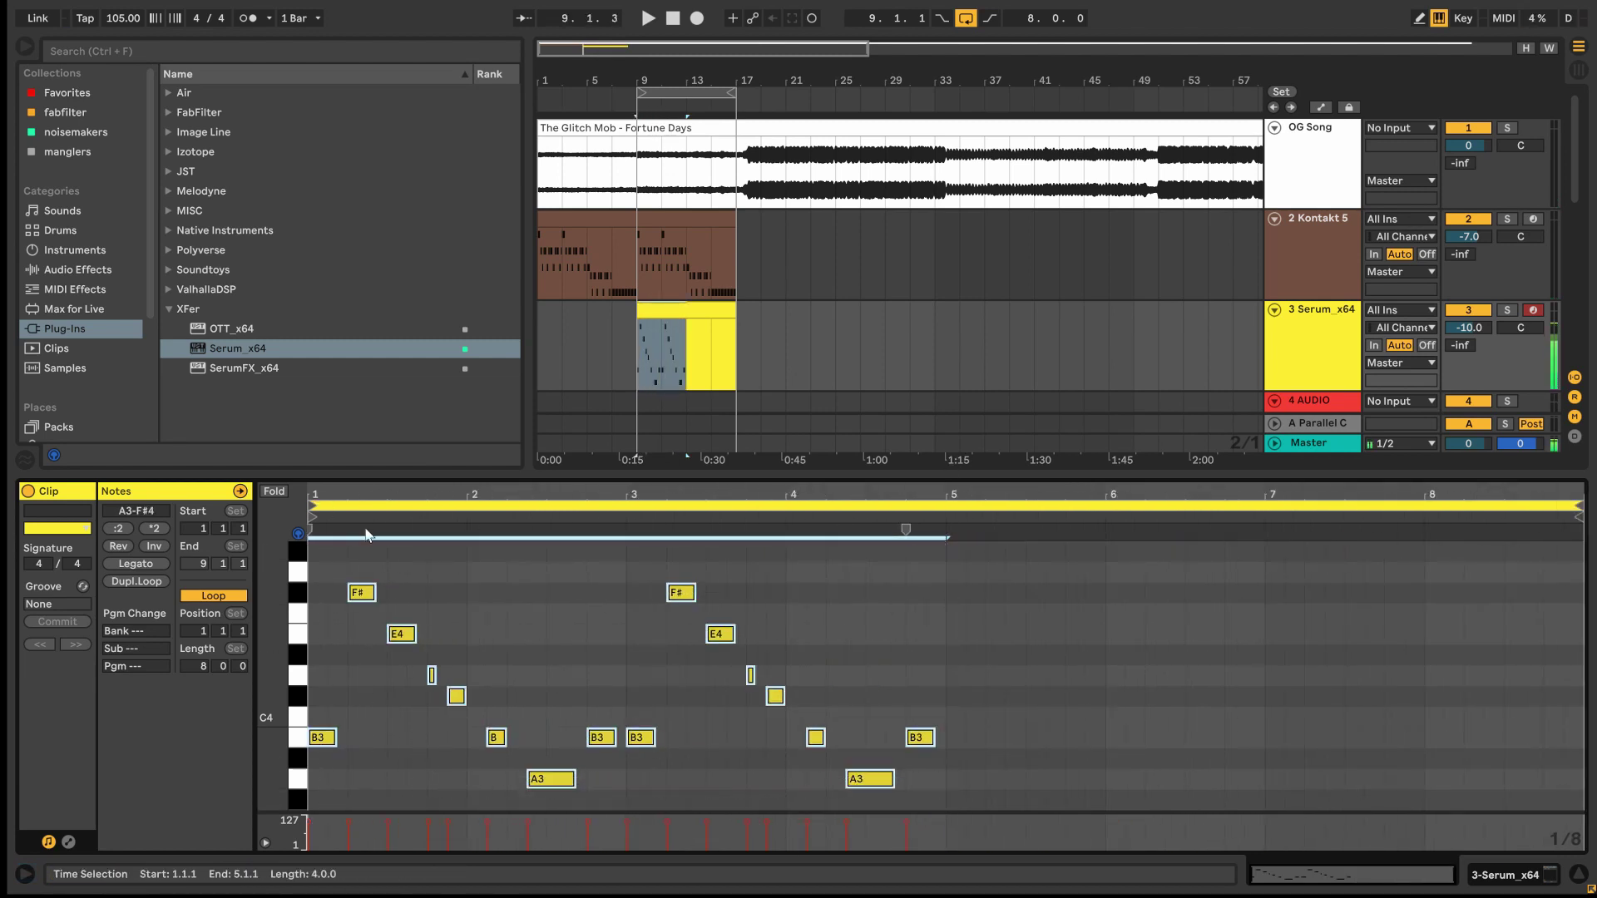
pyautogui.hotkey('ctrl', 'd')
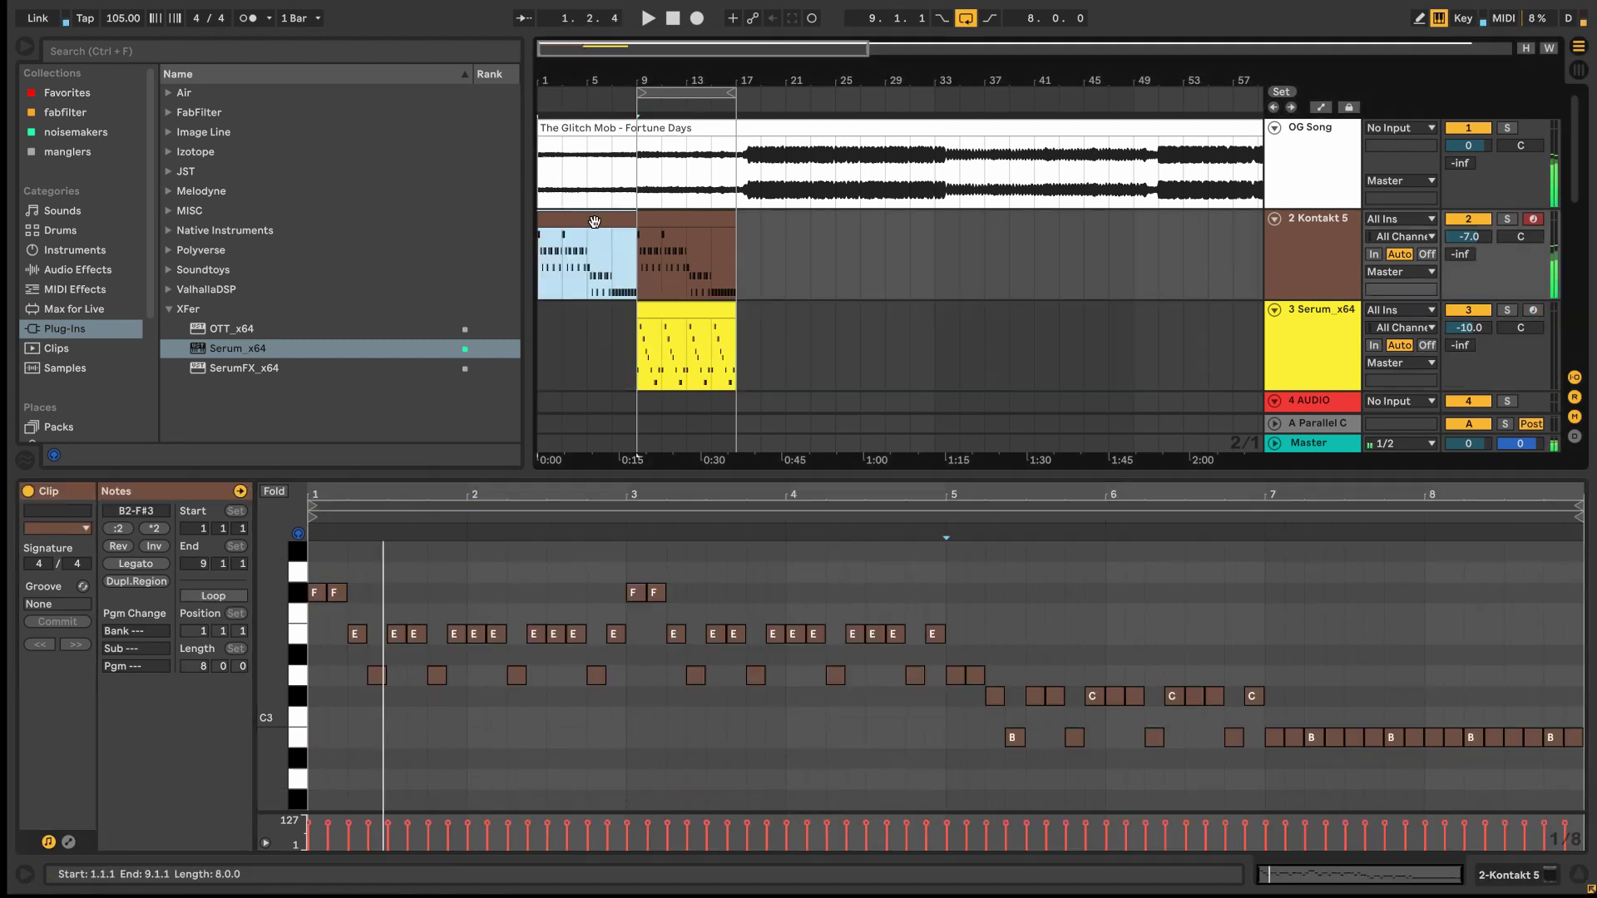
# - Review the first Kontakt clip's notes, rename the Kontakt 5 track "String Tops" and duplicate it
pyautogui.doubleClick(594, 221)
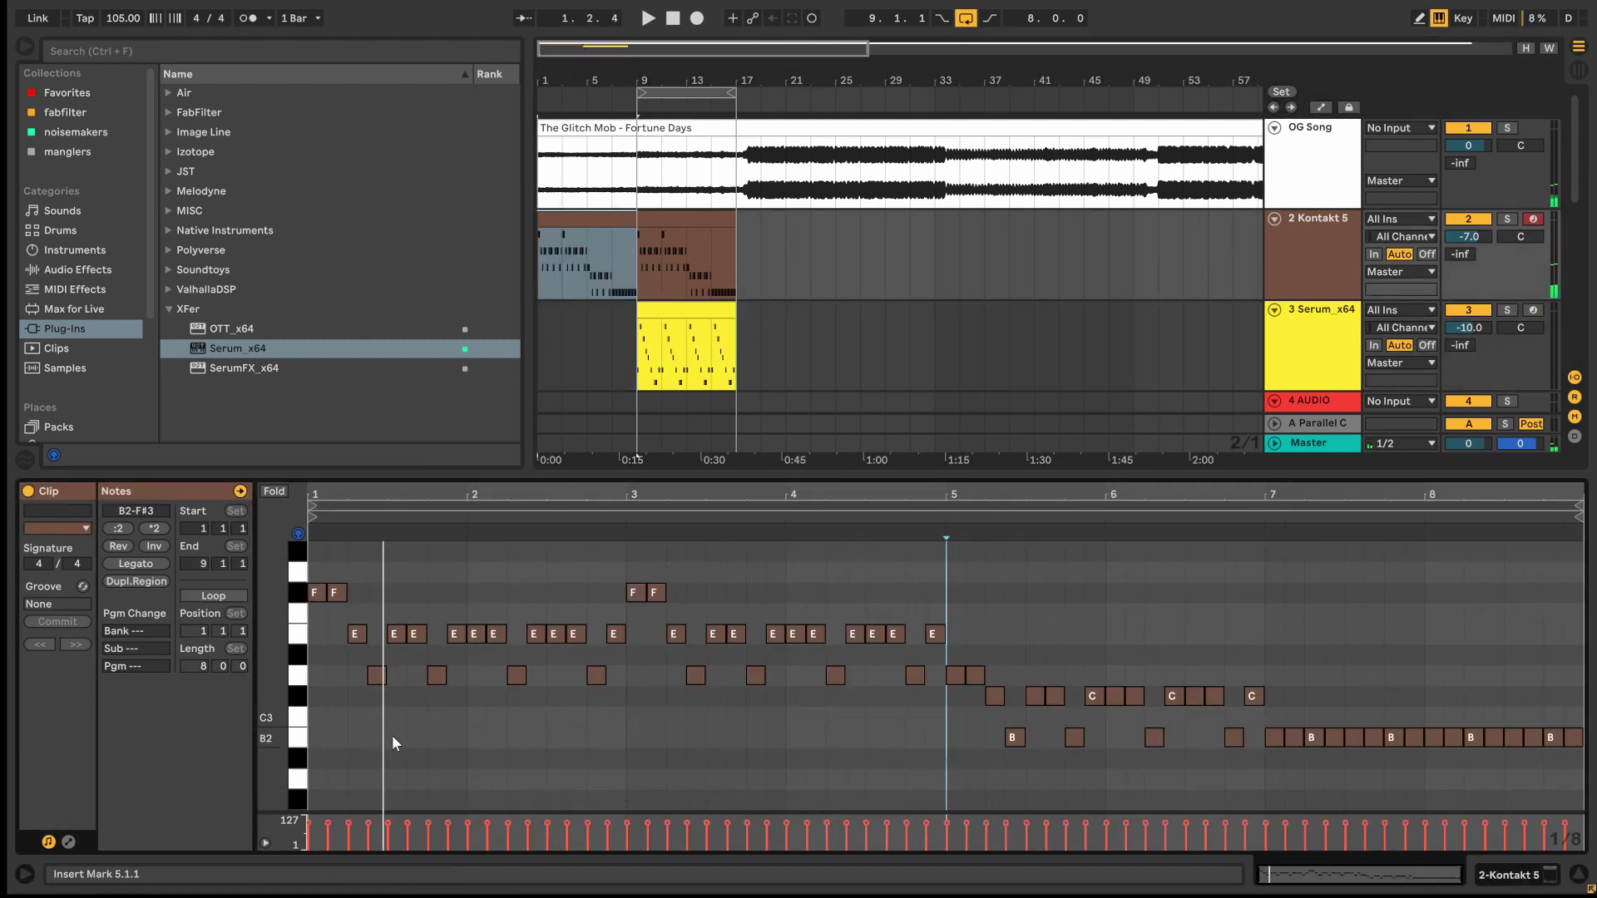
pyautogui.scroll(-5, 392, 735)
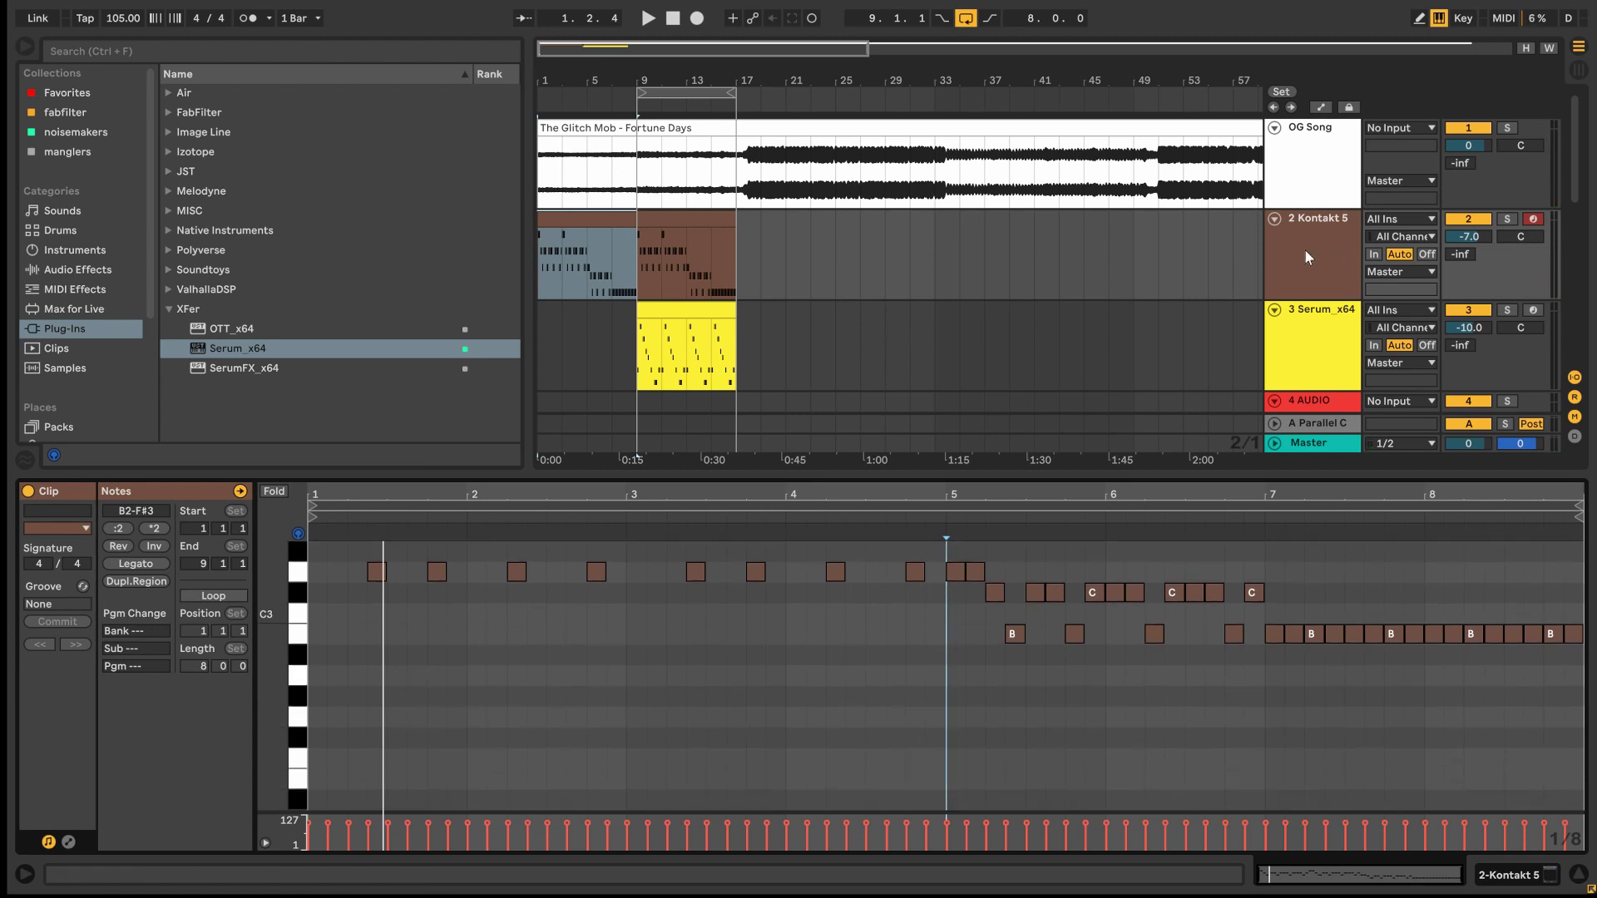
pyautogui.click(1304, 249)
pyautogui.write('String Tops')
pyautogui.press('Return')
pyautogui.hotkey('ctrl', 'd')
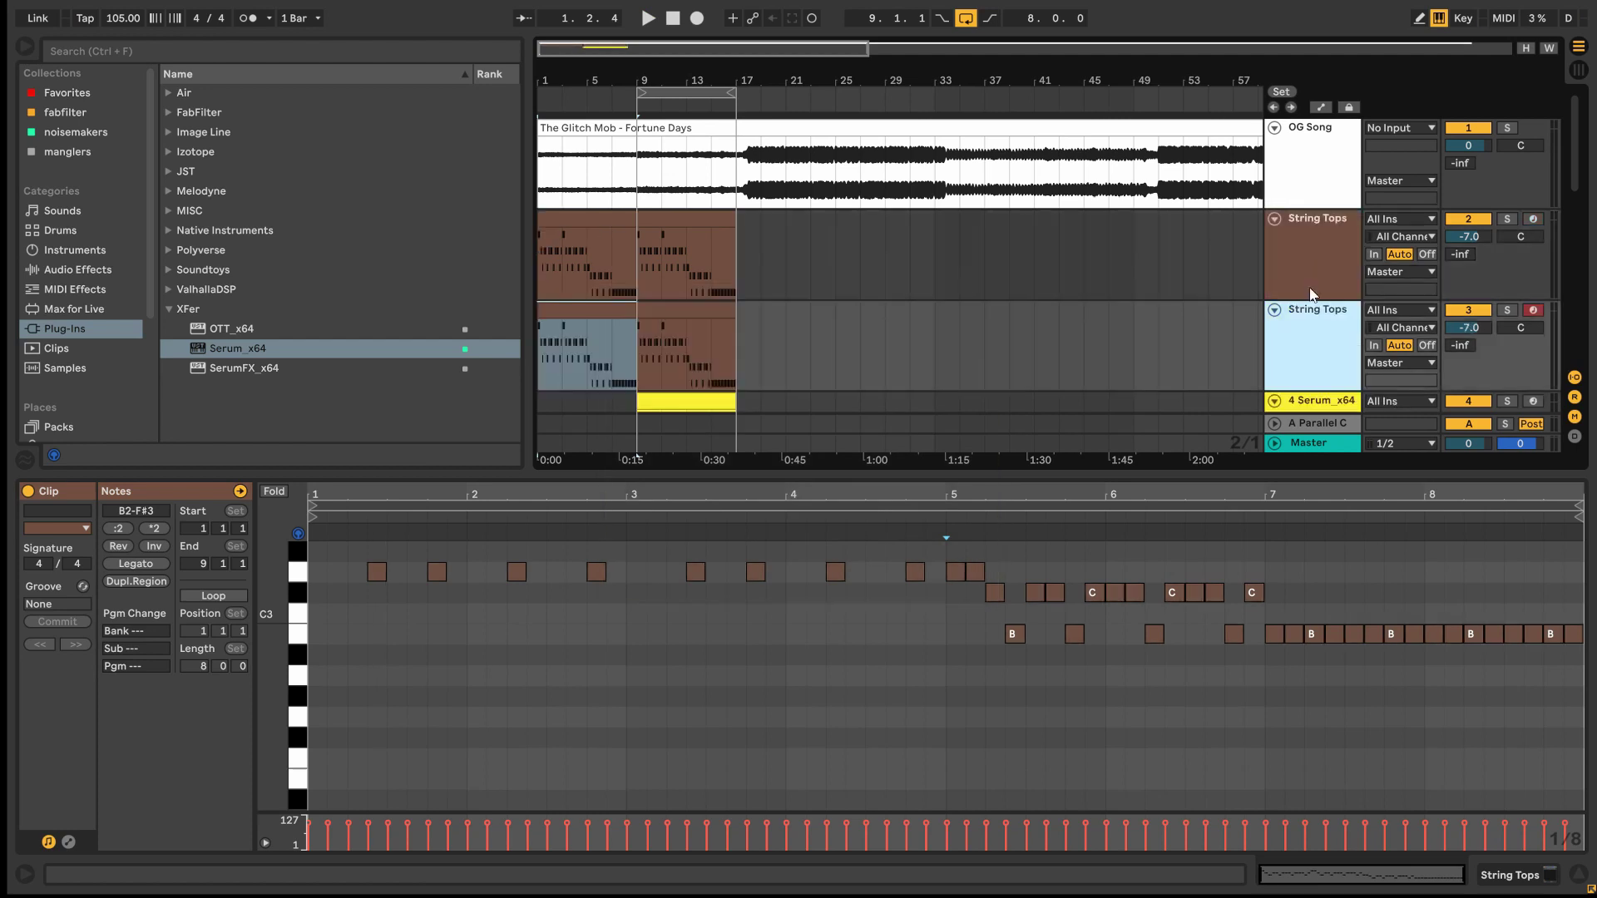
# - Rename the duplicated track "String Bottoms" and delete the clips copied onto it
pyautogui.hotkey('ctrl', 'r')
pyautogui.write('String Bottoms')
pyautogui.press('Return')
pyautogui.moveTo(1265, 257); pyautogui.dragTo(1199, 257)
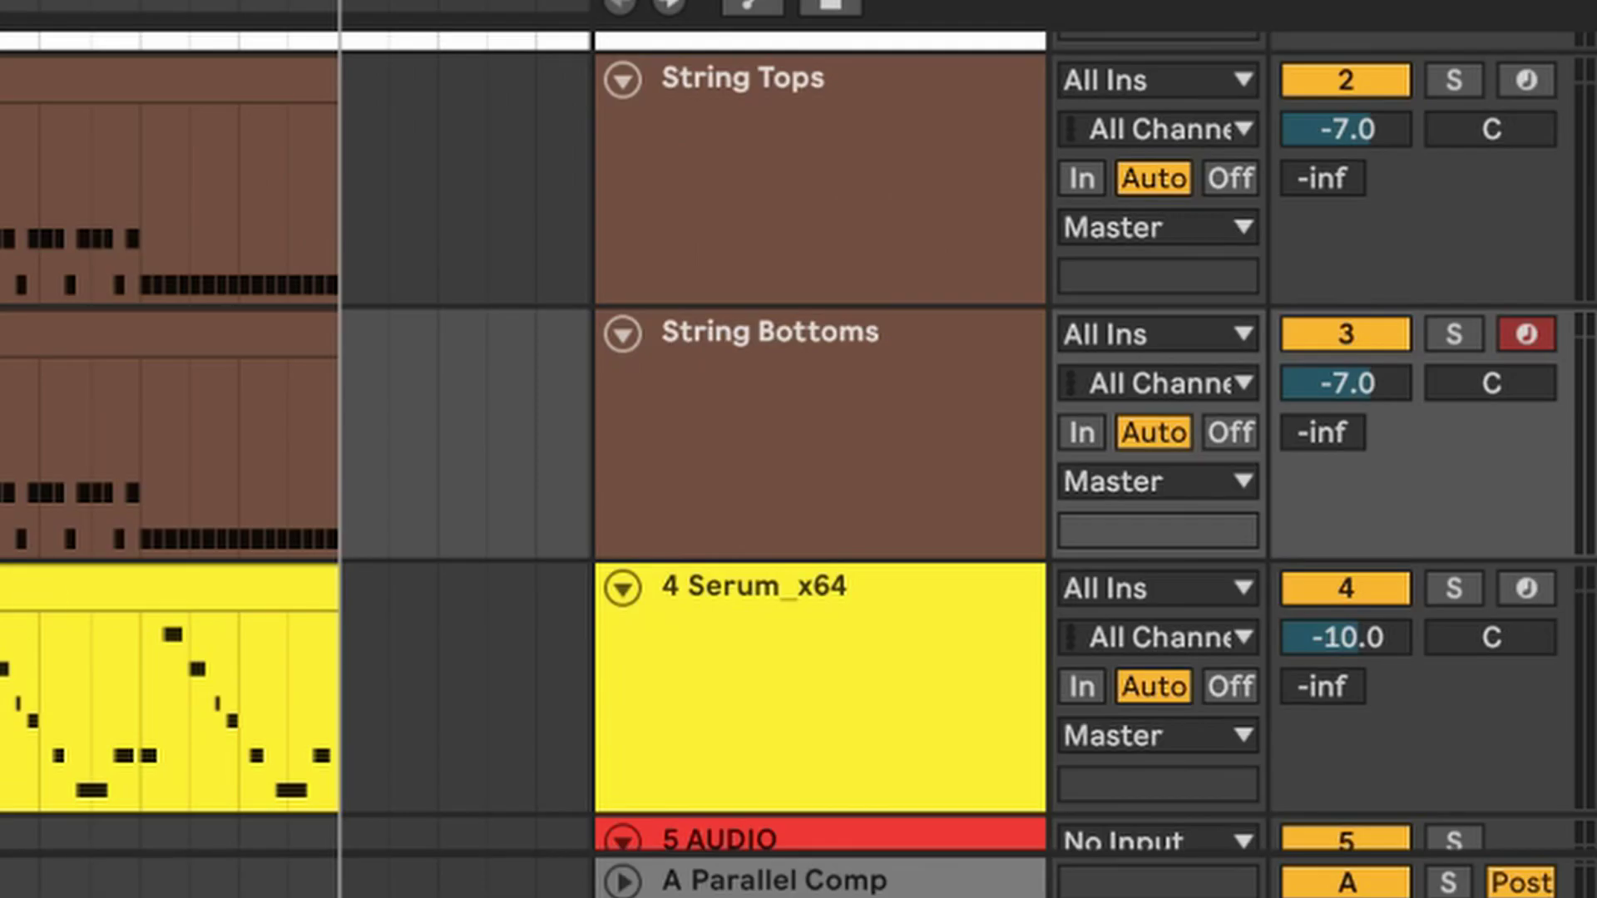
pyautogui.click(17, 335)
pyautogui.press('Delete')
pyautogui.click(17, 432)
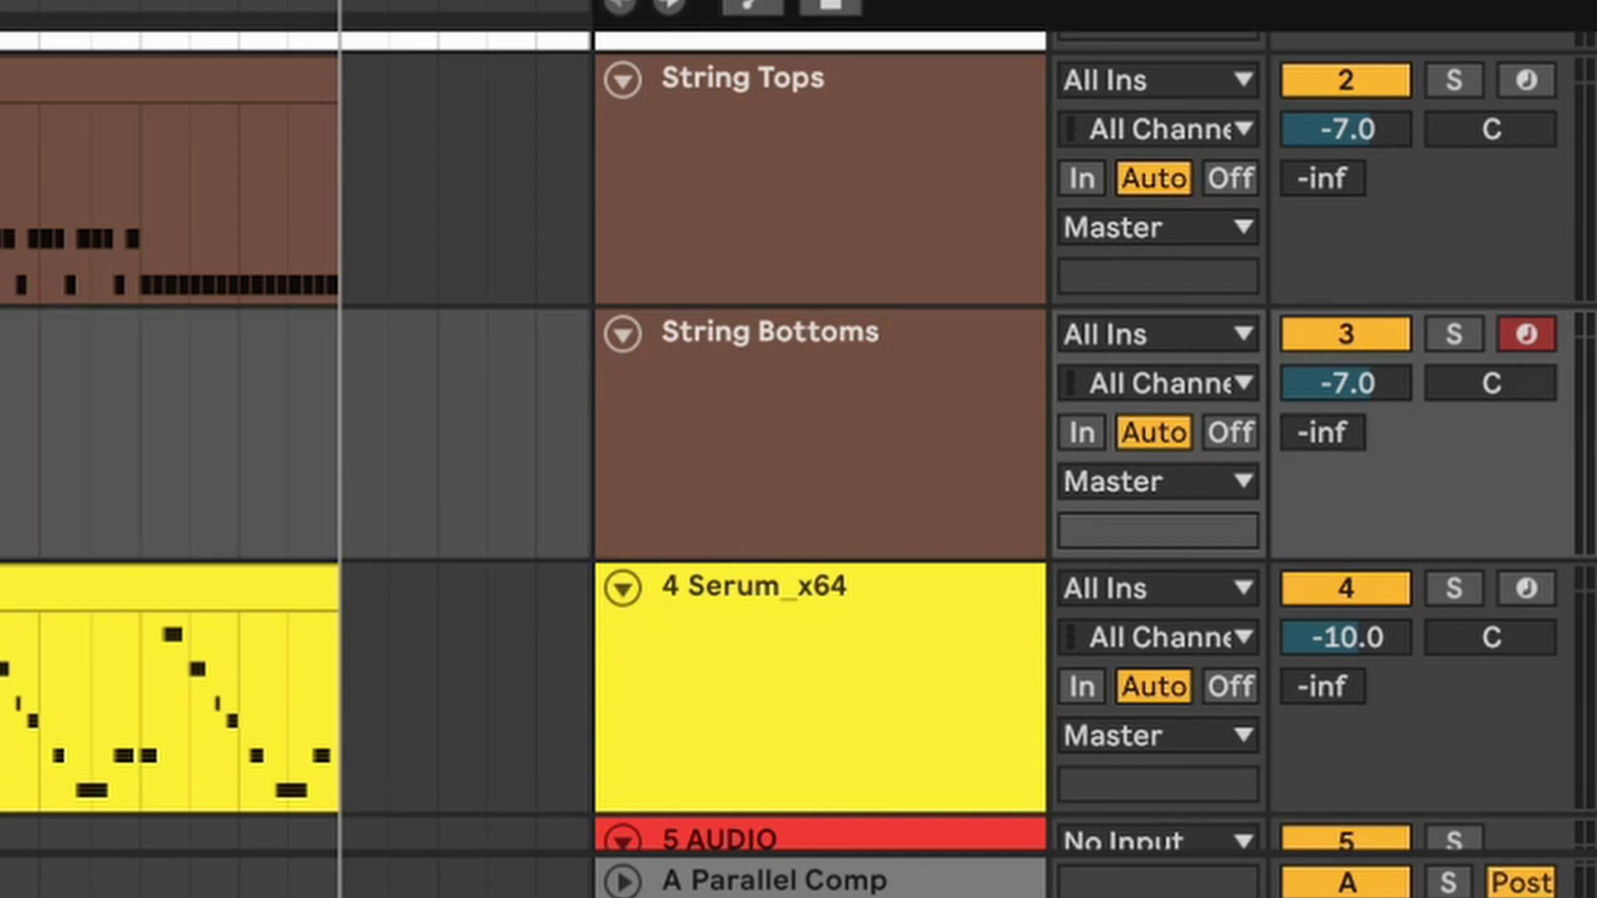
# - Play the string and Serum parts together and open the Serum plug-in editor on the 4 Serum_x64 track
pyautogui.press('space')
pyautogui.scroll(-2, 1269, 332)
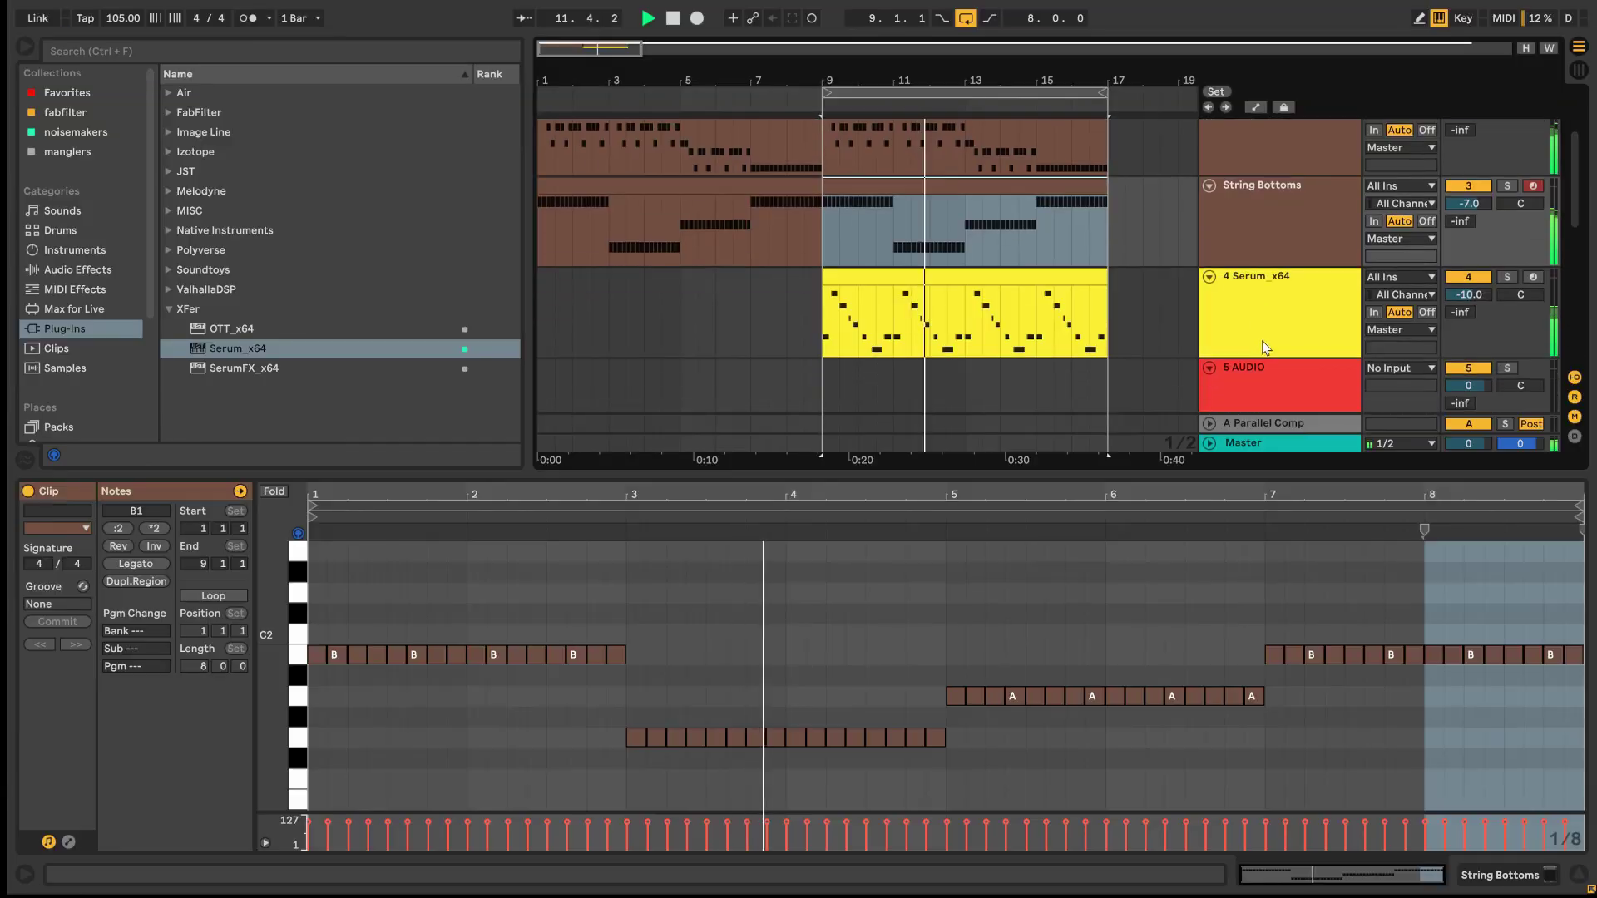
pyautogui.scroll(1, 1269, 332)
pyautogui.click(1273, 345)
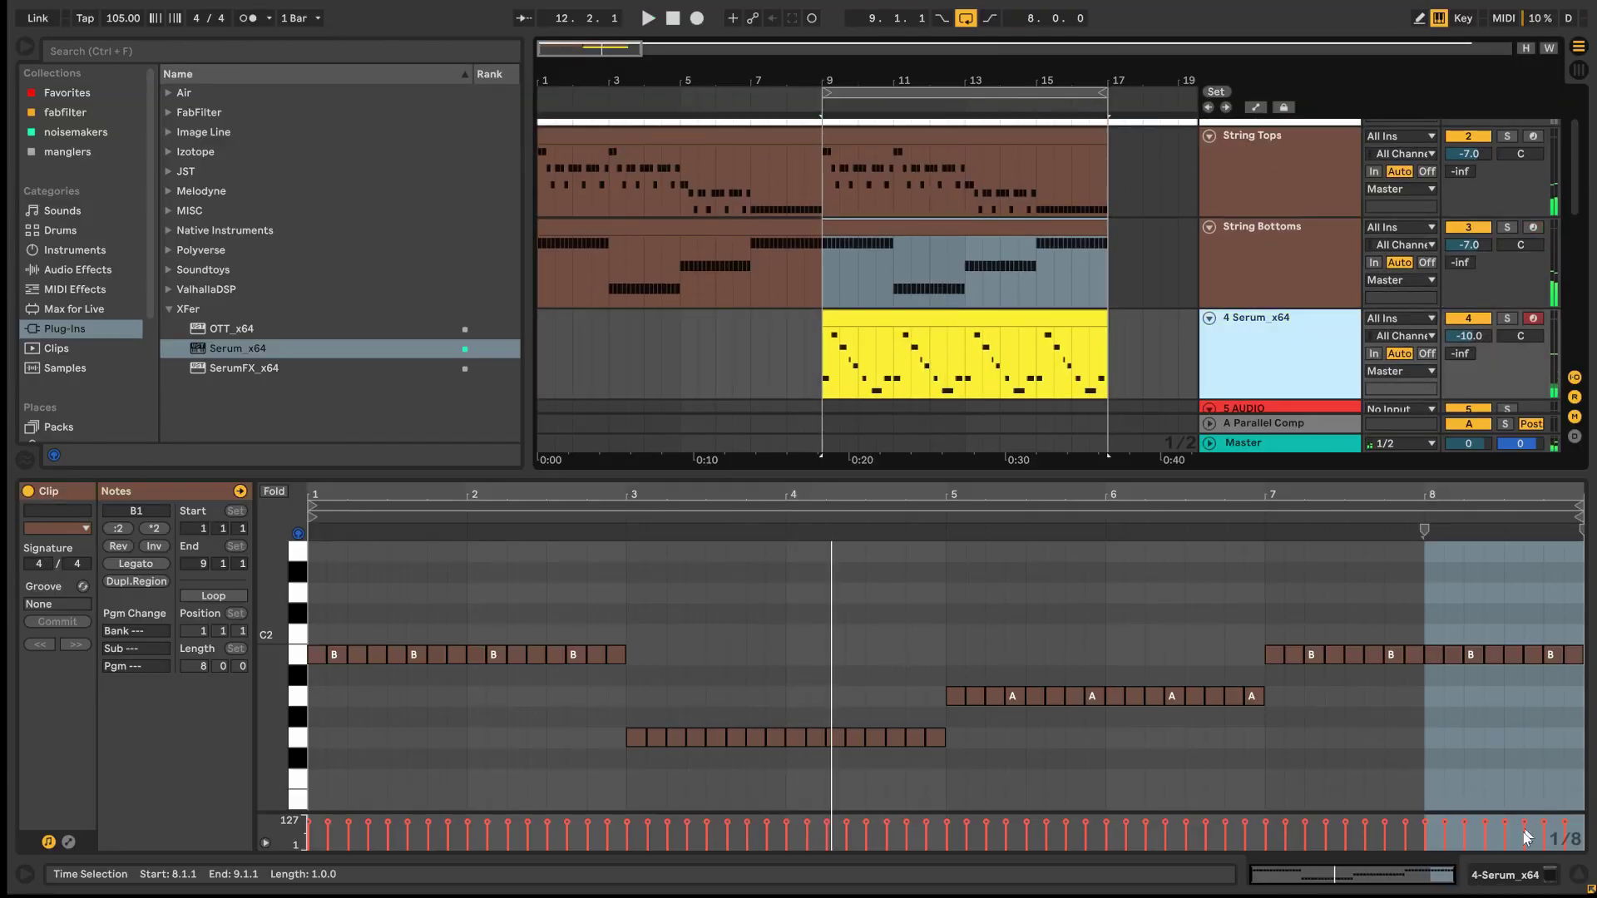
pyautogui.click(1512, 879)
pyautogui.click(468, 785)
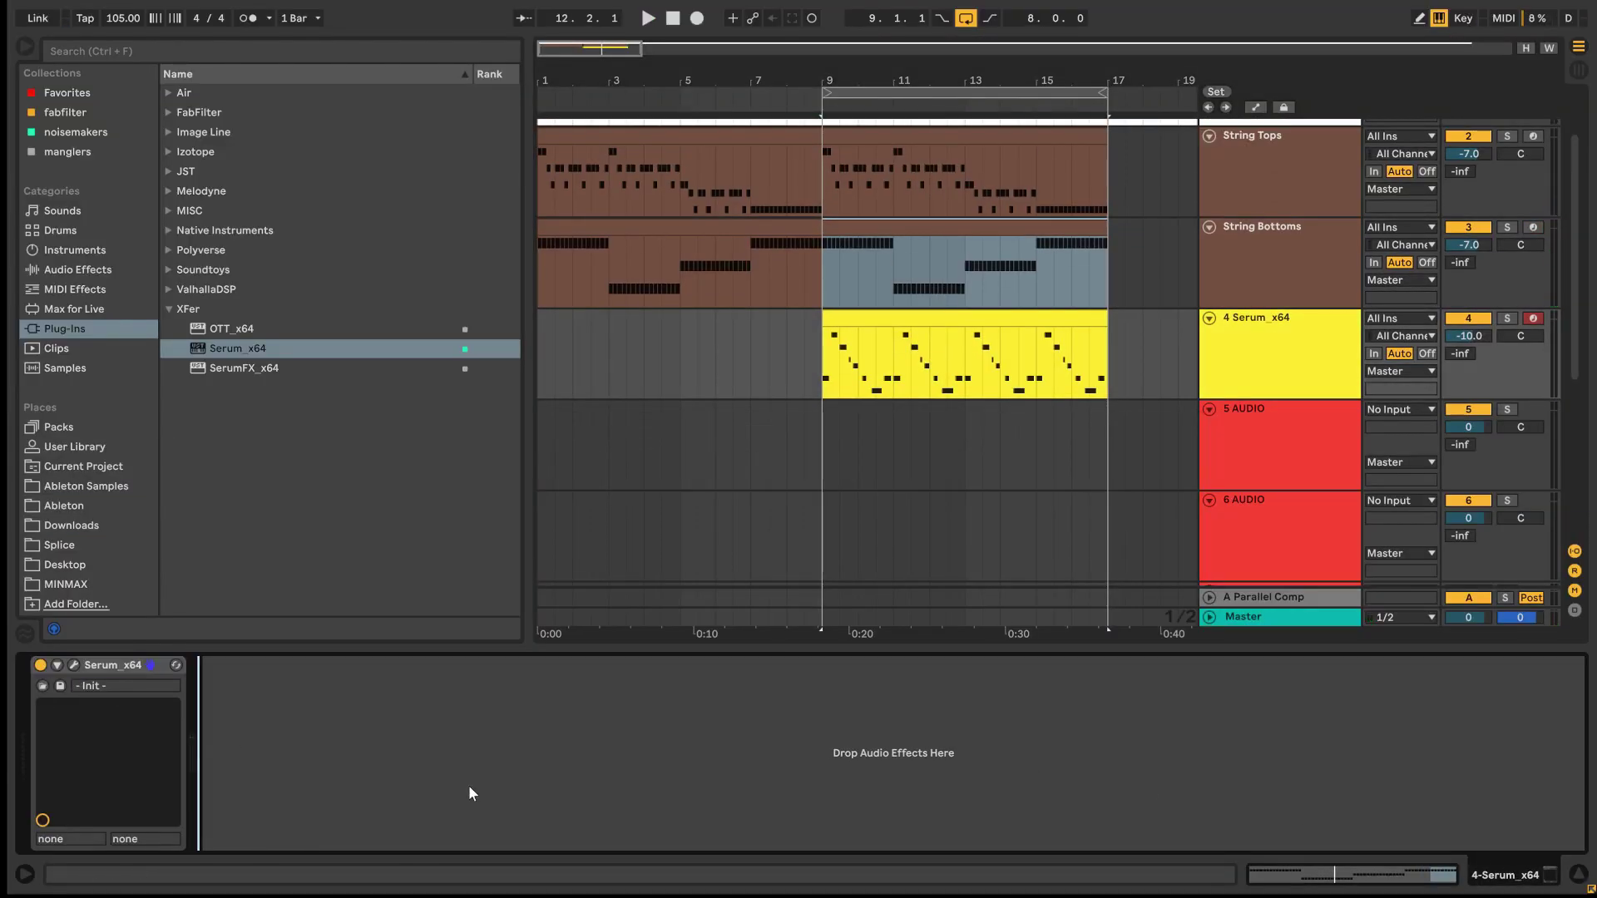
pyautogui.click(73, 664)
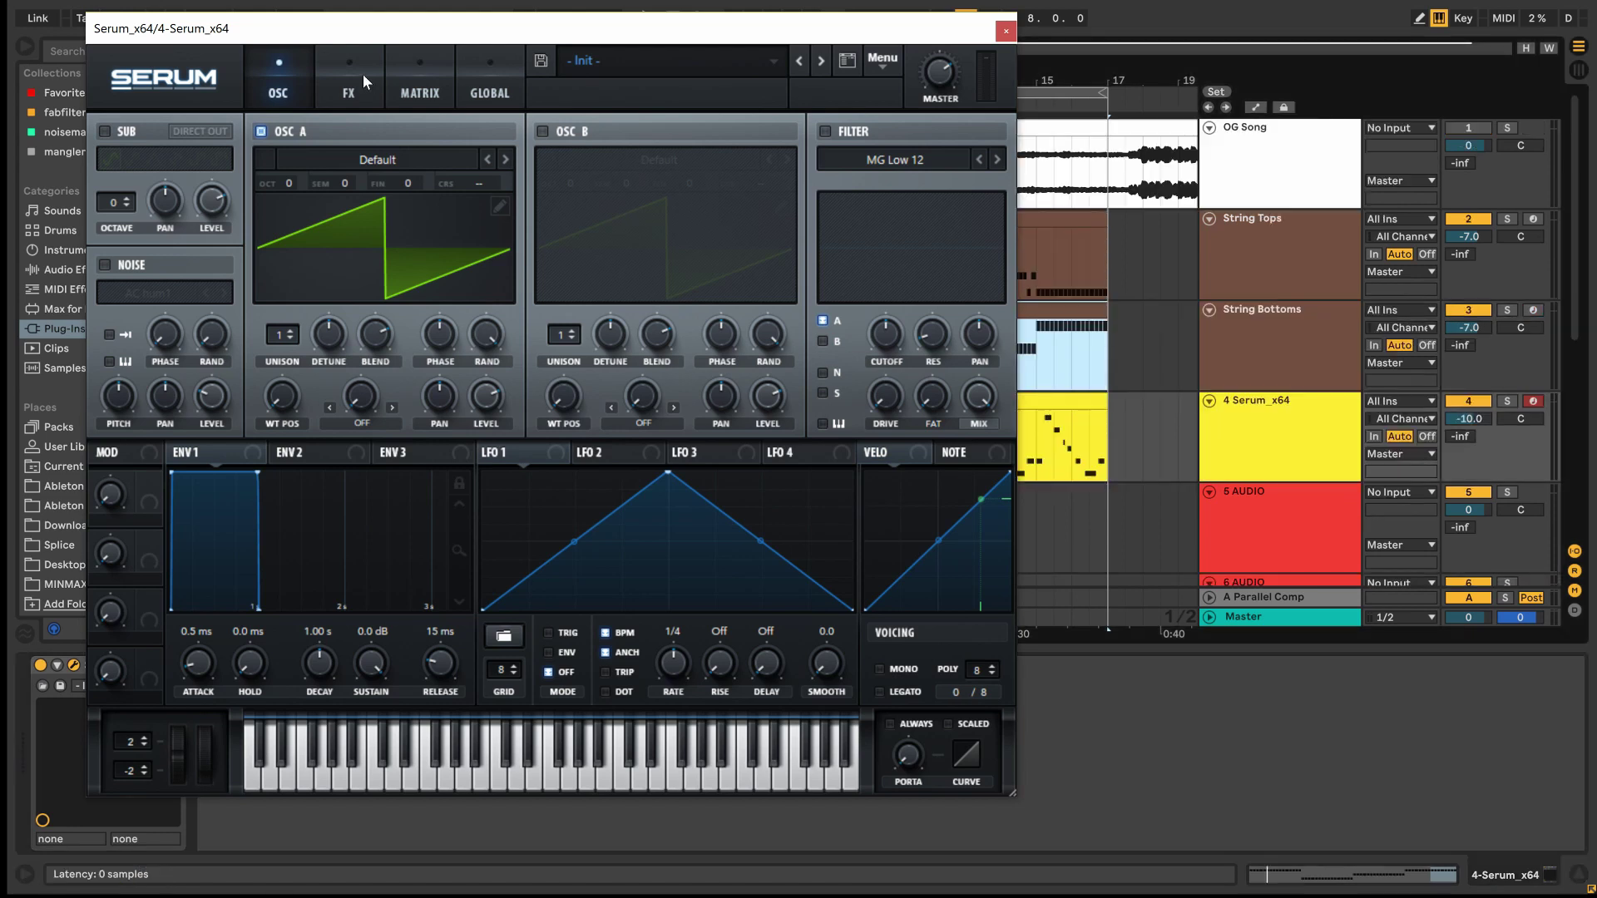
# - Enable Serum's Distortion effect in Rectify mode and raise its drive and mix
pyautogui.click(363, 73)
pyautogui.click(111, 166)
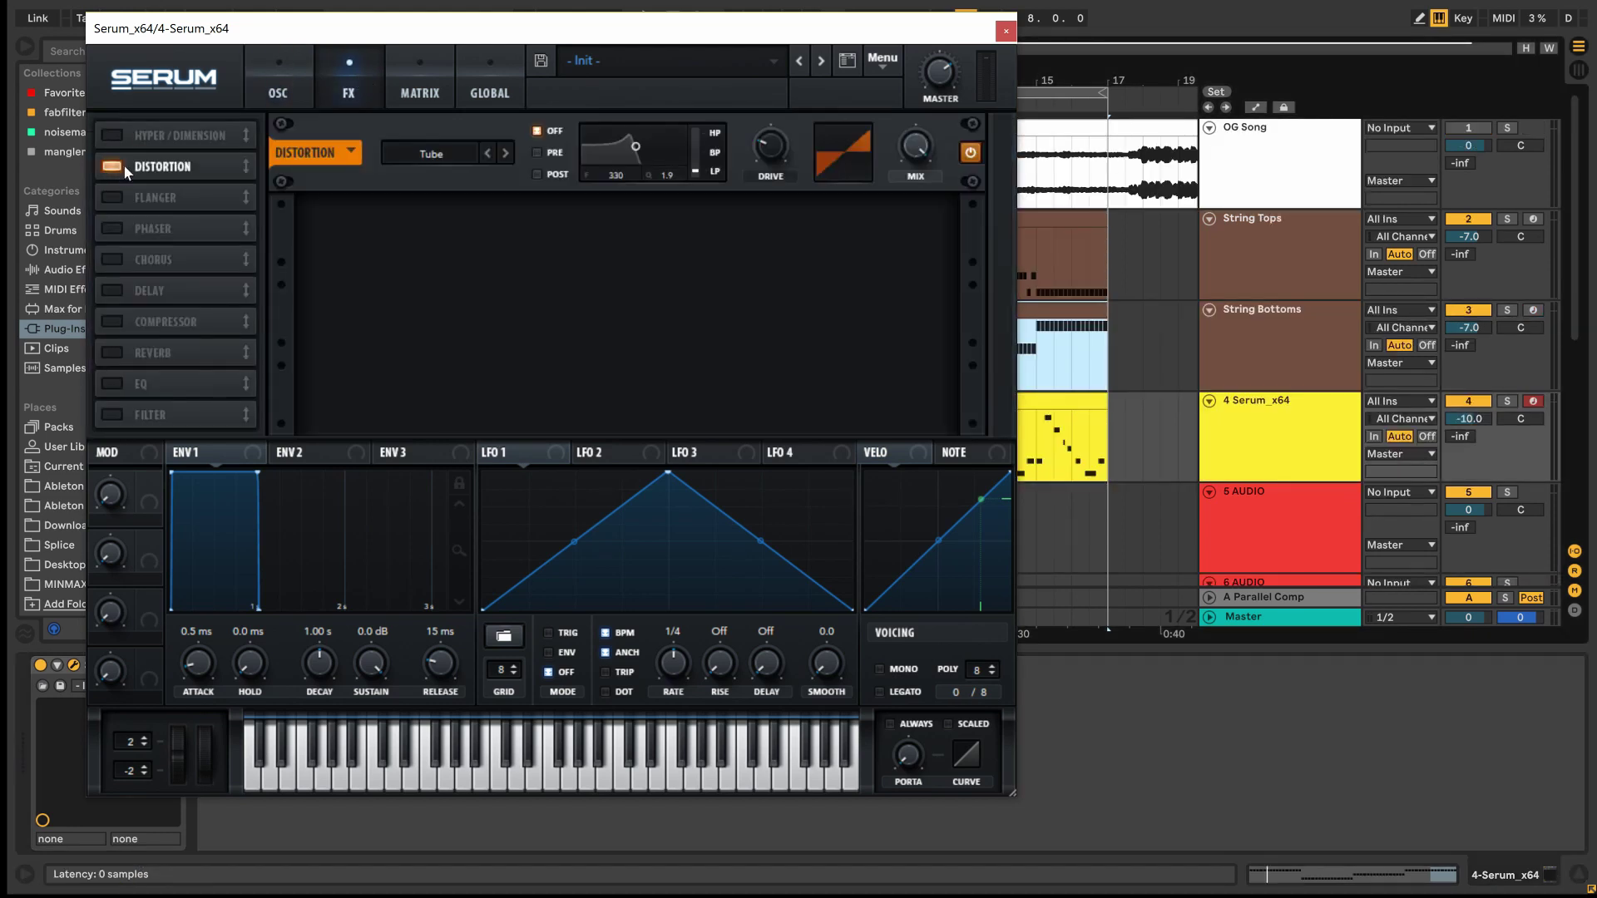
pyautogui.click(420, 156)
pyautogui.click(475, 408)
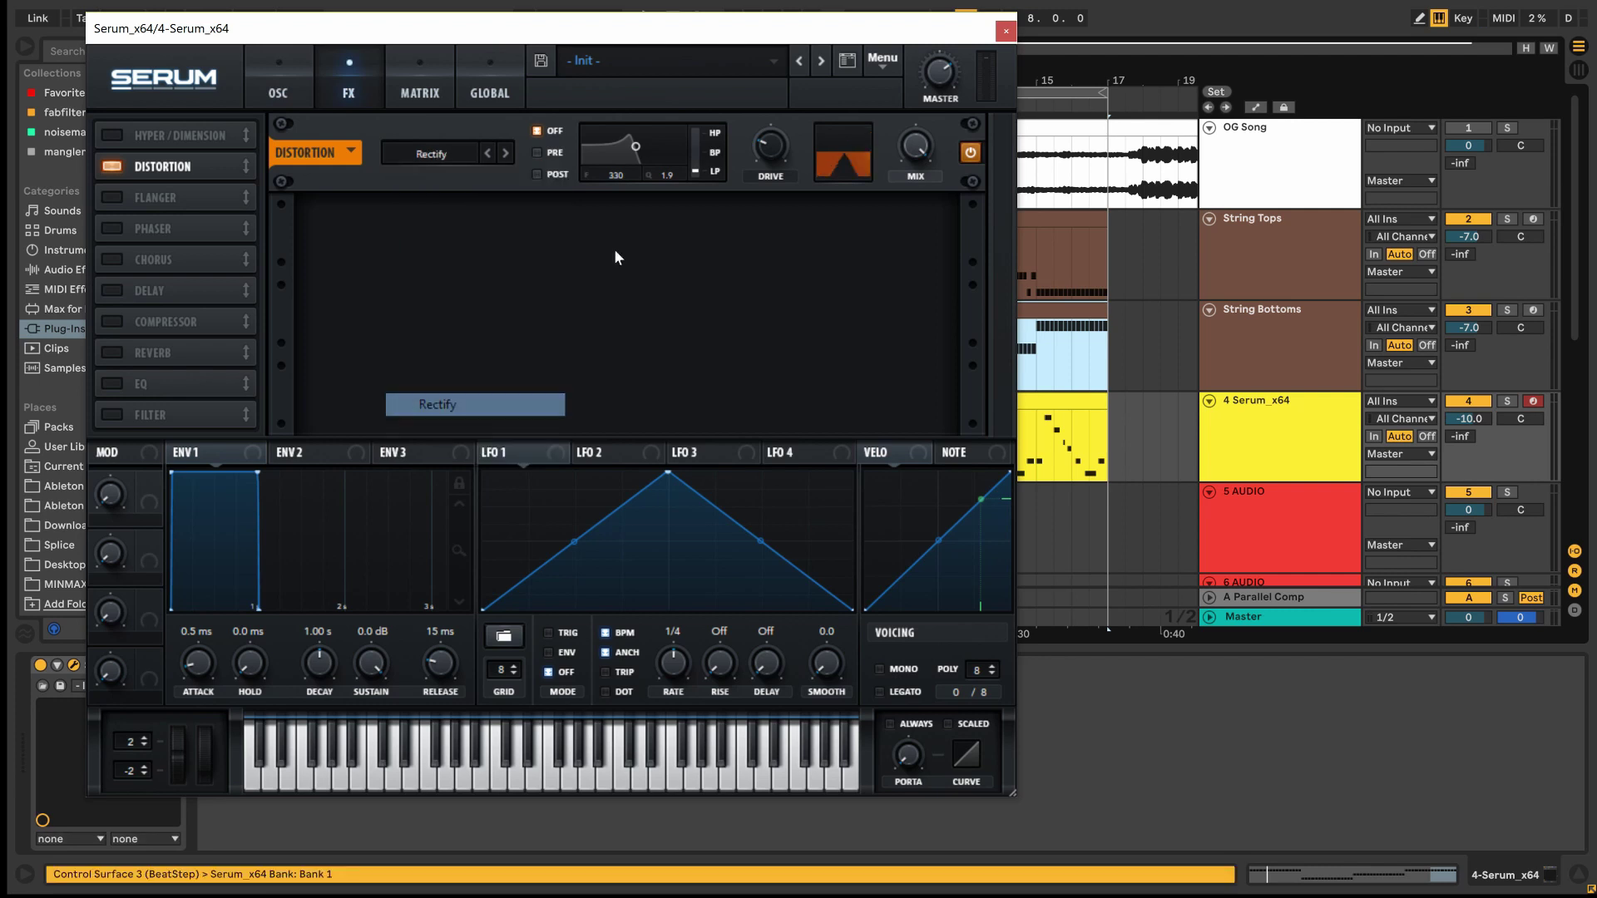
pyautogui.moveTo(770, 146); pyautogui.dragTo(788, 73)
pyautogui.moveTo(915, 147); pyautogui.dragTo(886, 108)
pyautogui.moveTo(770, 146); pyautogui.dragTo(775, 106)
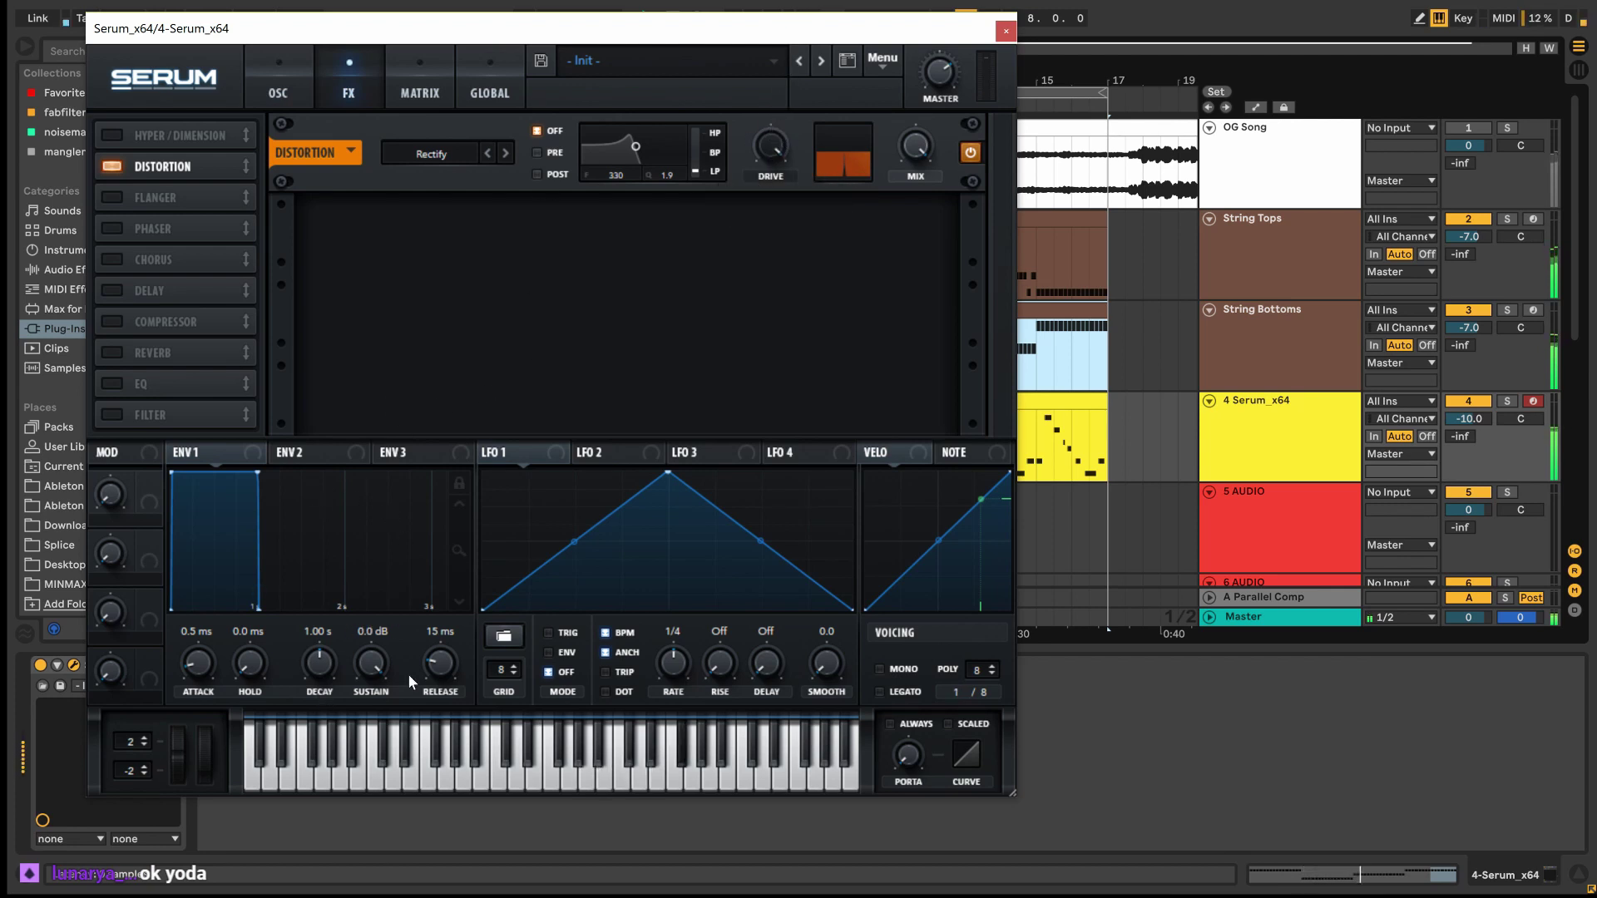
# - Set Envelope 1's release to 402 ms and enable the AC hum1 noise oscillator with a slightly lowered level
pyautogui.moveTo(446, 671); pyautogui.dragTo(455, 591)
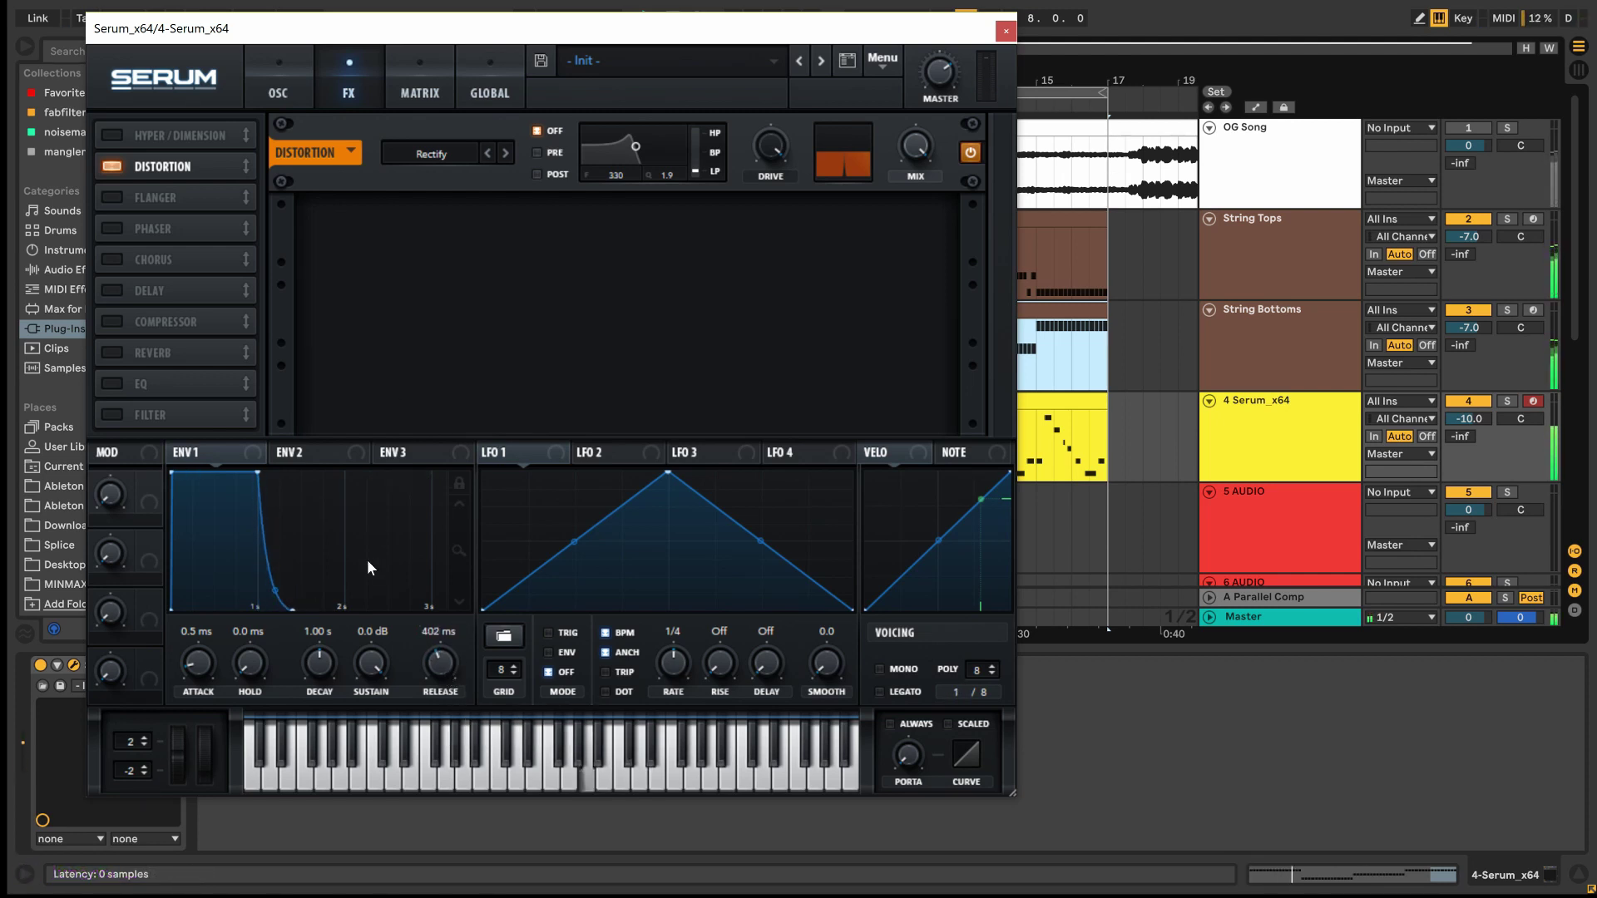
pyautogui.click(277, 88)
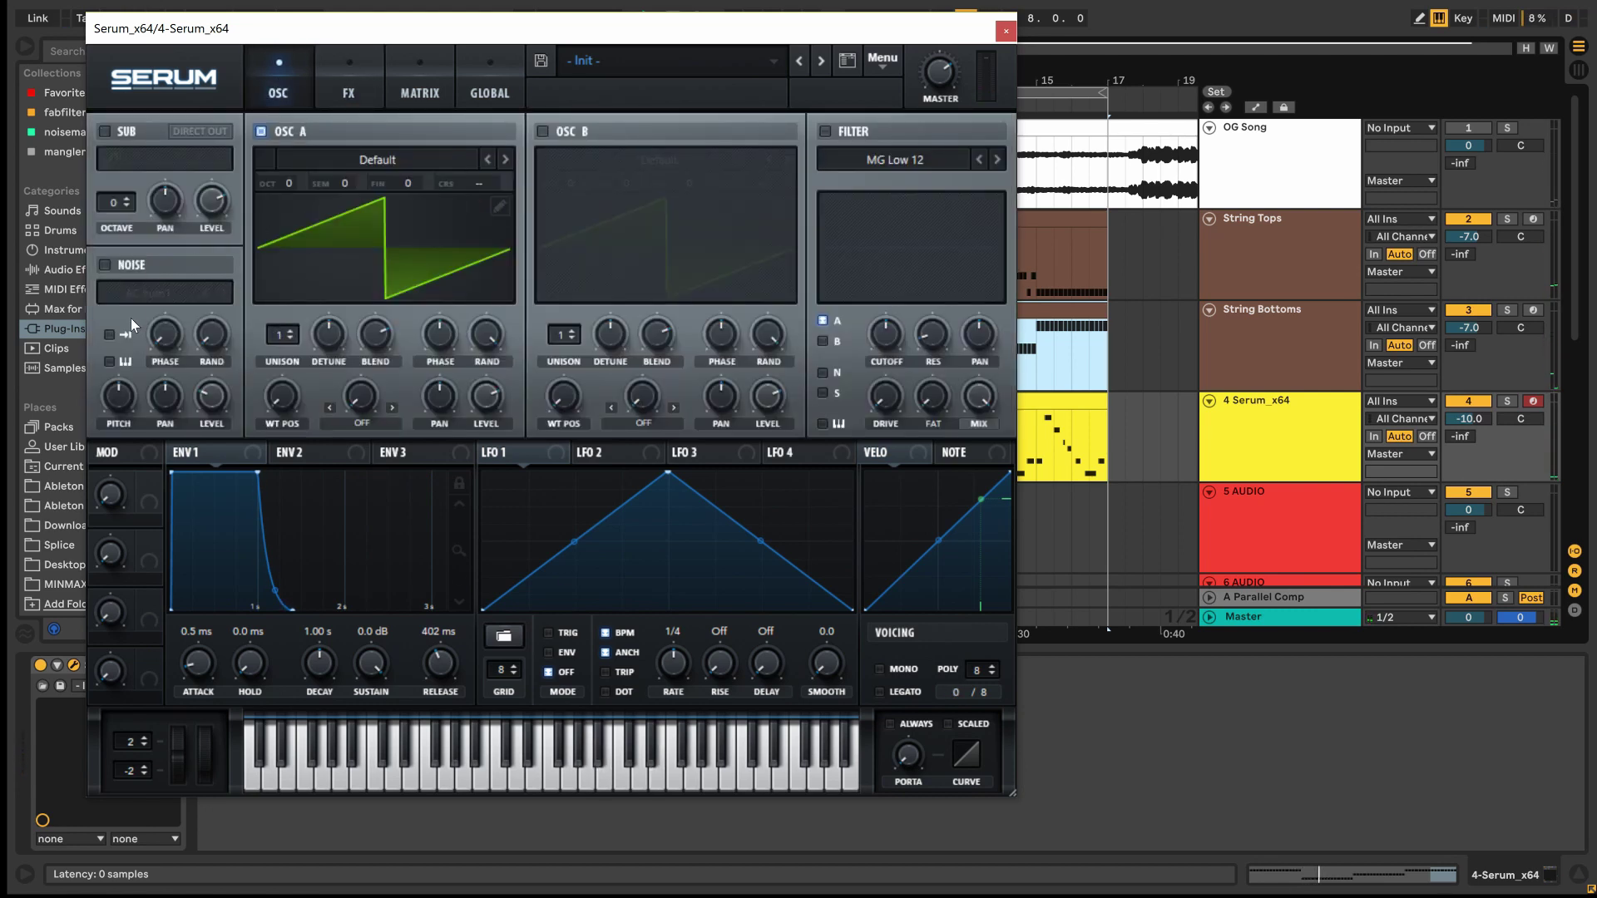
pyautogui.click(123, 265)
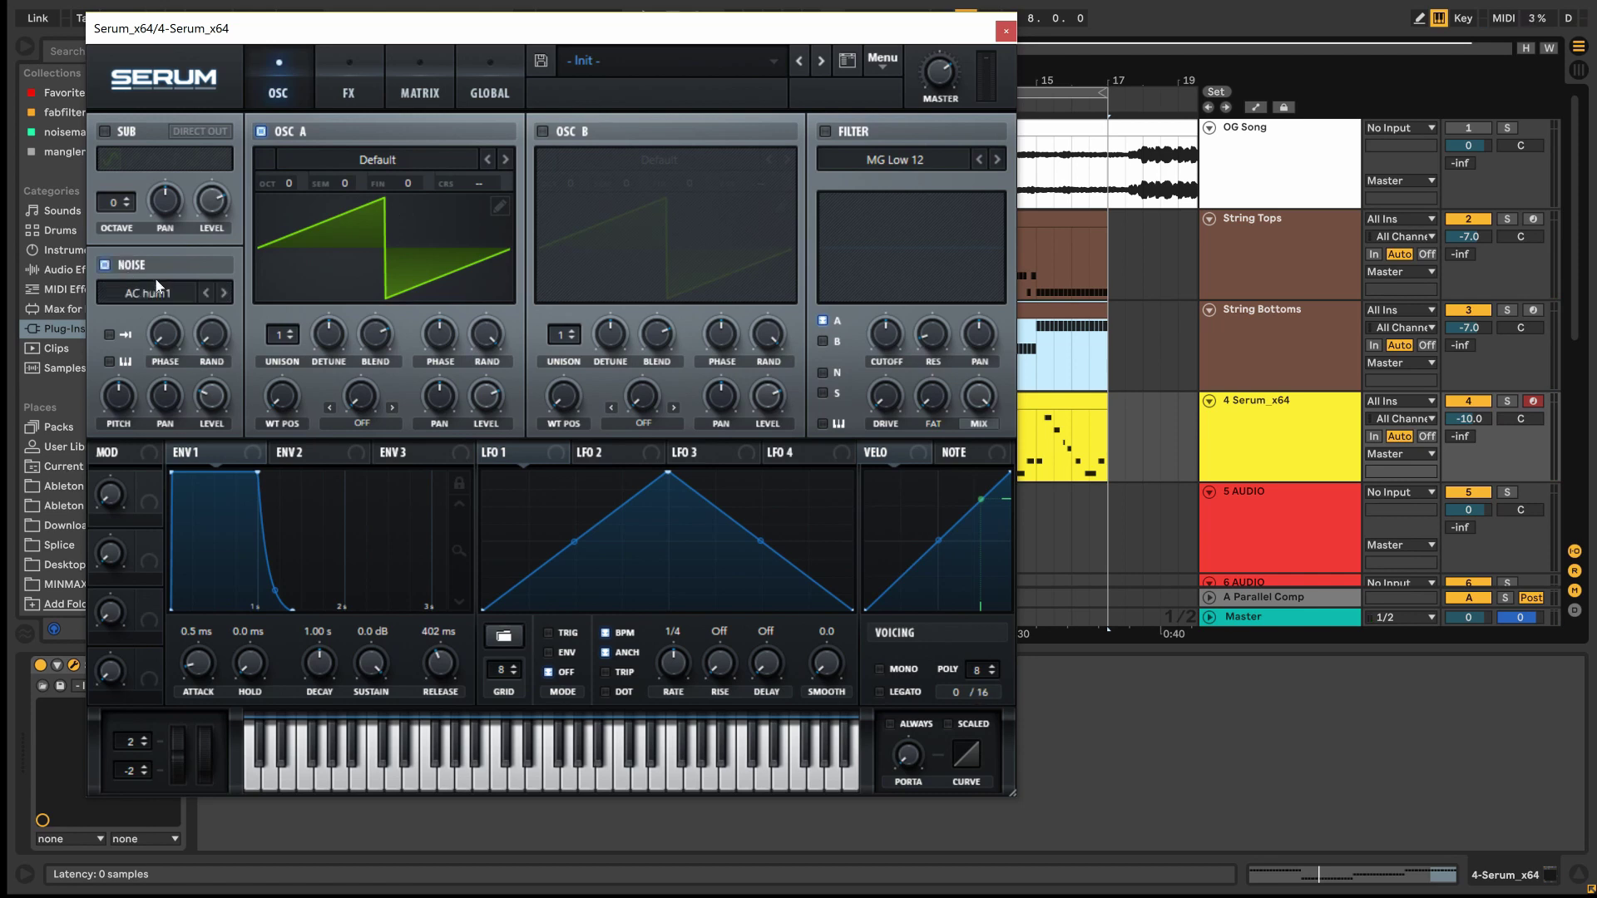
pyautogui.press('space')
pyautogui.moveTo(212, 399)
pyautogui.mouseDown()
pyautogui.moveTo(212, 378)
pyautogui.moveTo(210, 409)
pyautogui.mouseUp()
# - Readjust the Rectify distortion by ear, try Serum's EQ effect and remove it, closing the plug-in editor
pyautogui.click(348, 83)
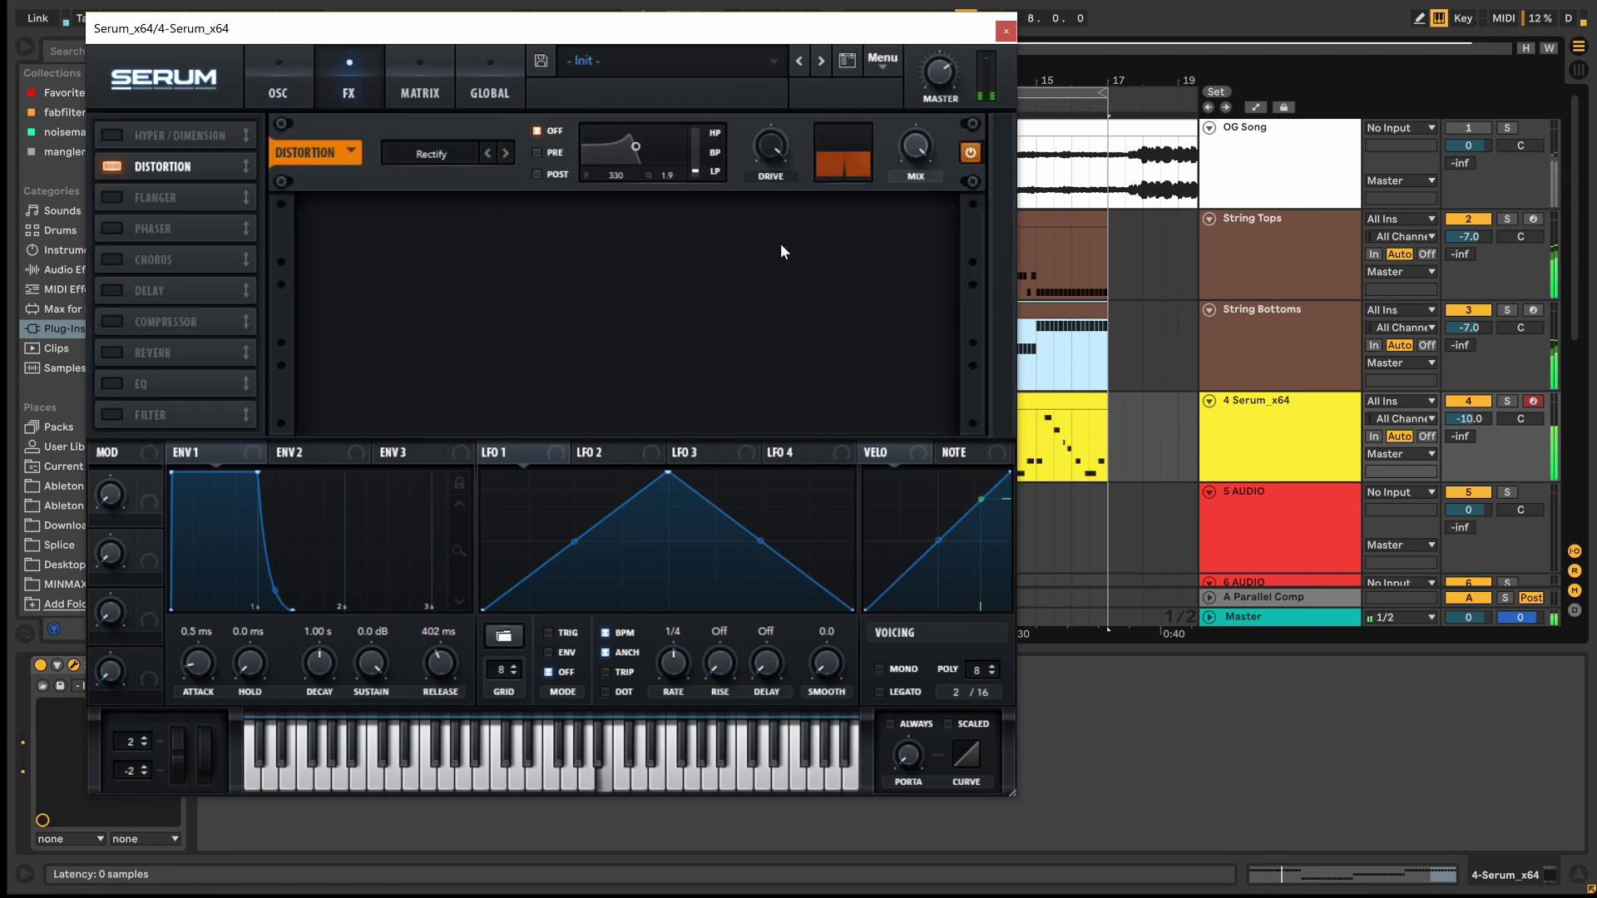
pyautogui.moveTo(936, 156); pyautogui.dragTo(927, 237)
pyautogui.click(110, 384)
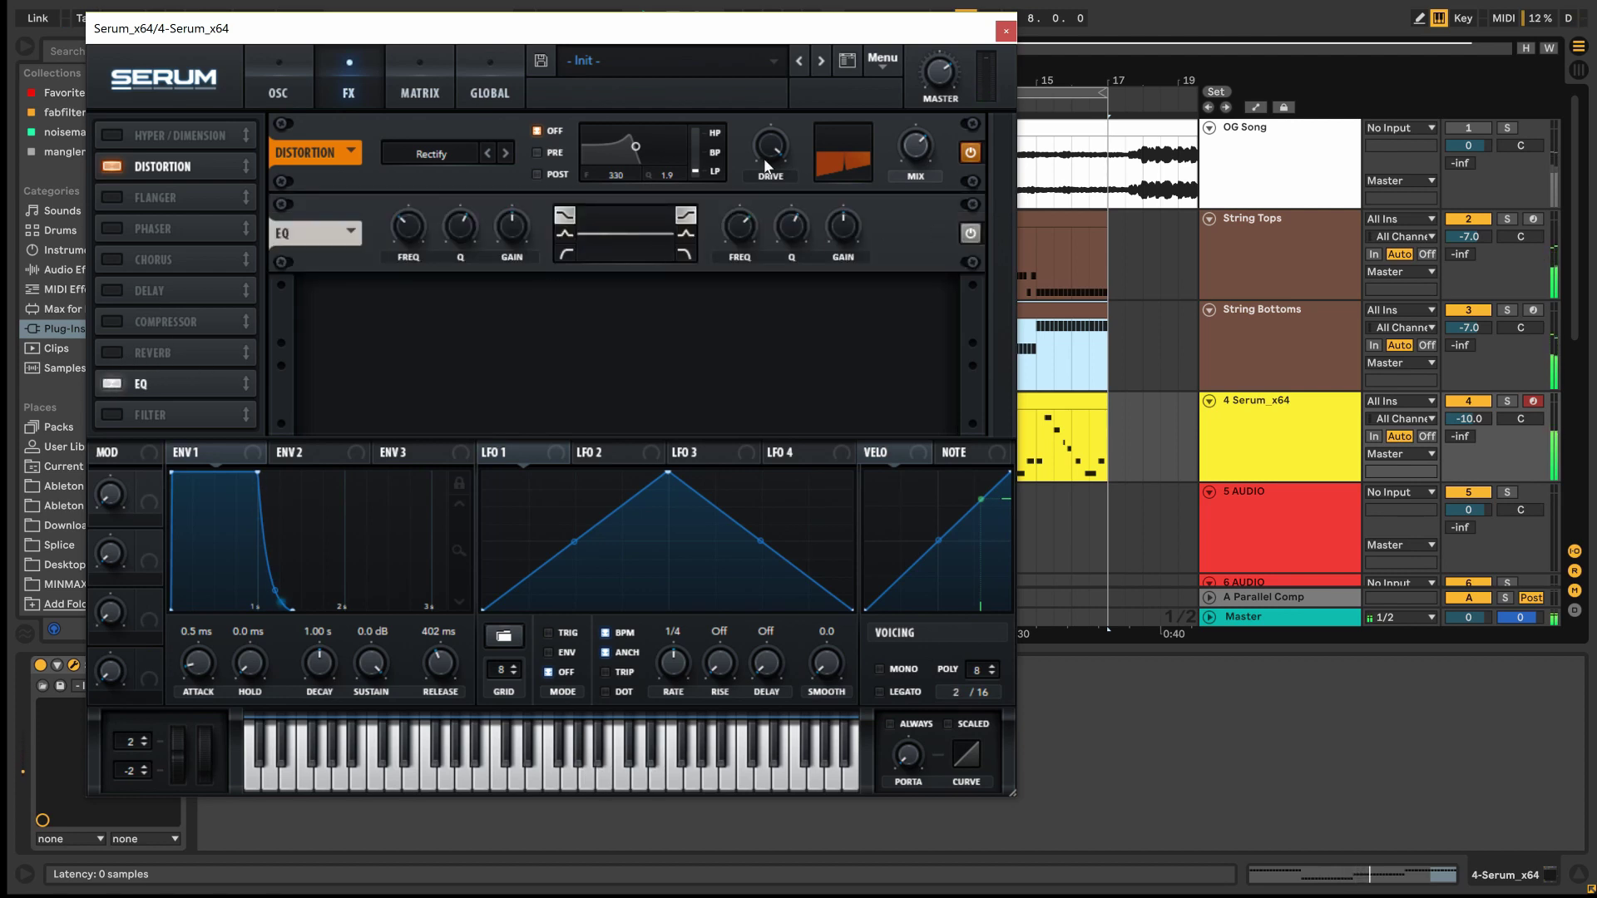
pyautogui.click(124, 382)
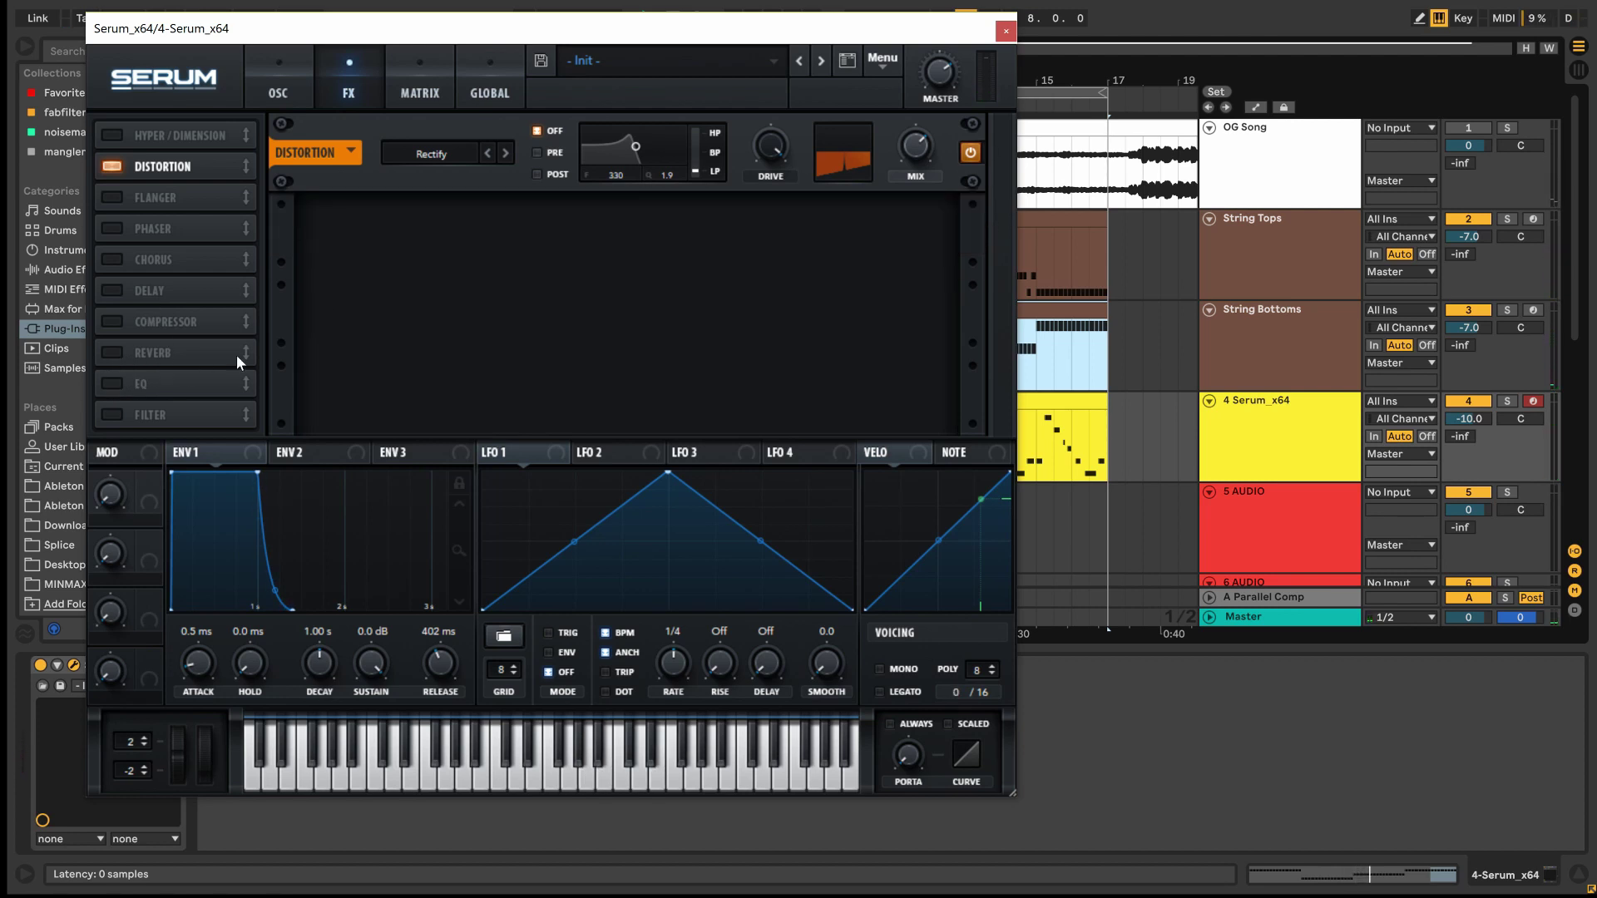
pyautogui.click(1006, 30)
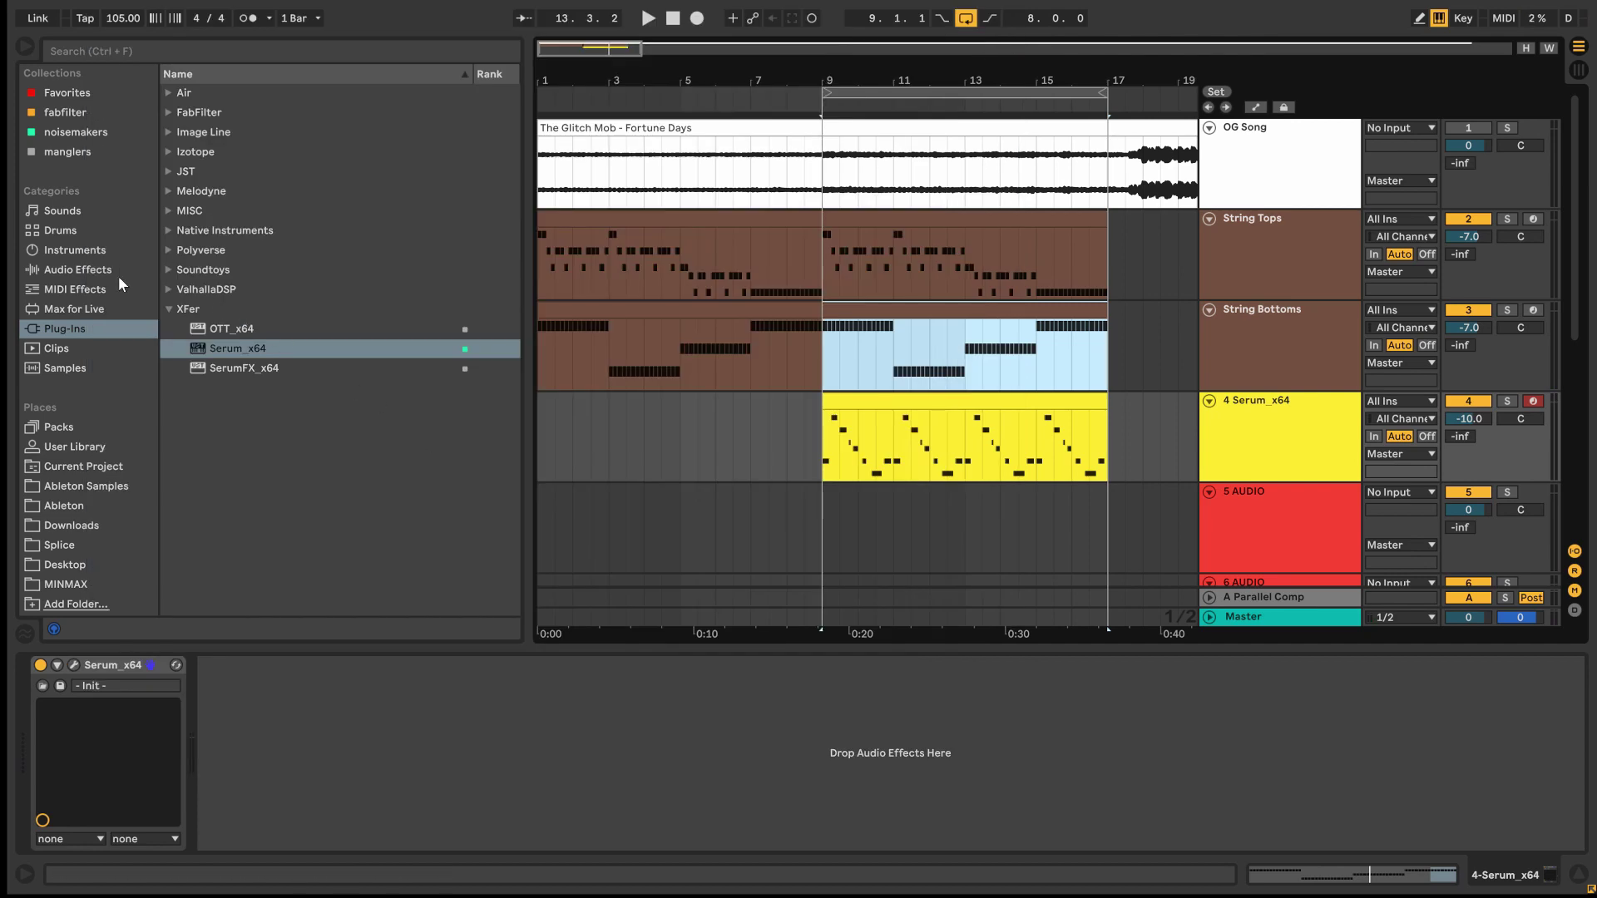
# - Add EQ Eight after Serum and turn band 4 into a high-cut filter at 6.10 kHz during playback
pyautogui.click(118, 275)
pyautogui.scroll(-3, 208, 274)
pyautogui.click(221, 247)
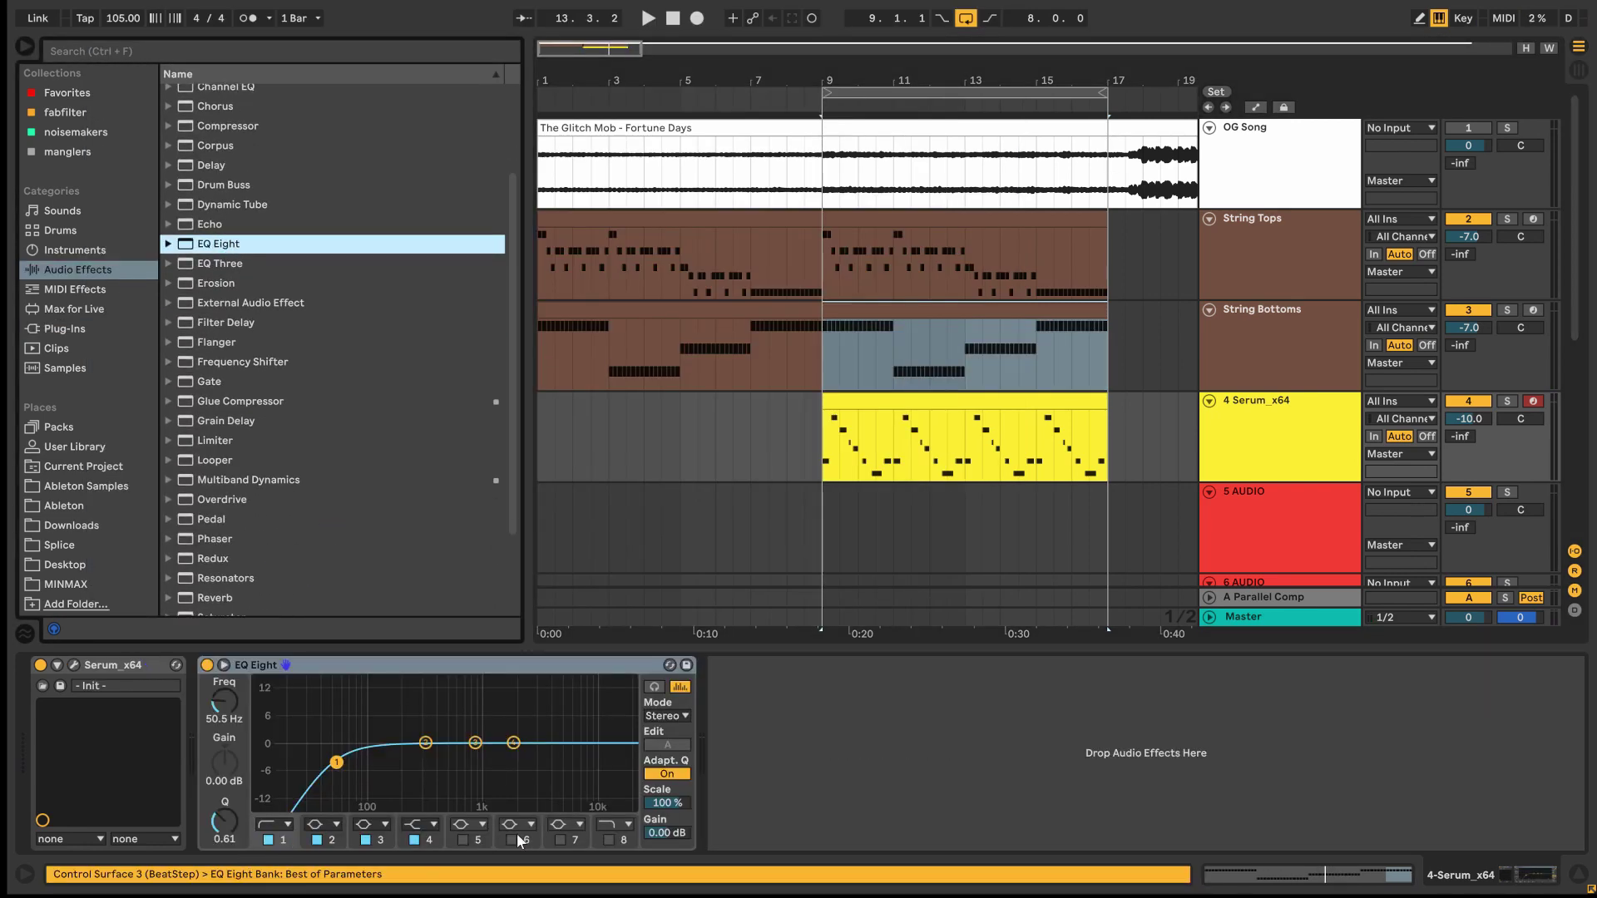
pyautogui.click(433, 824)
pyautogui.click(420, 805)
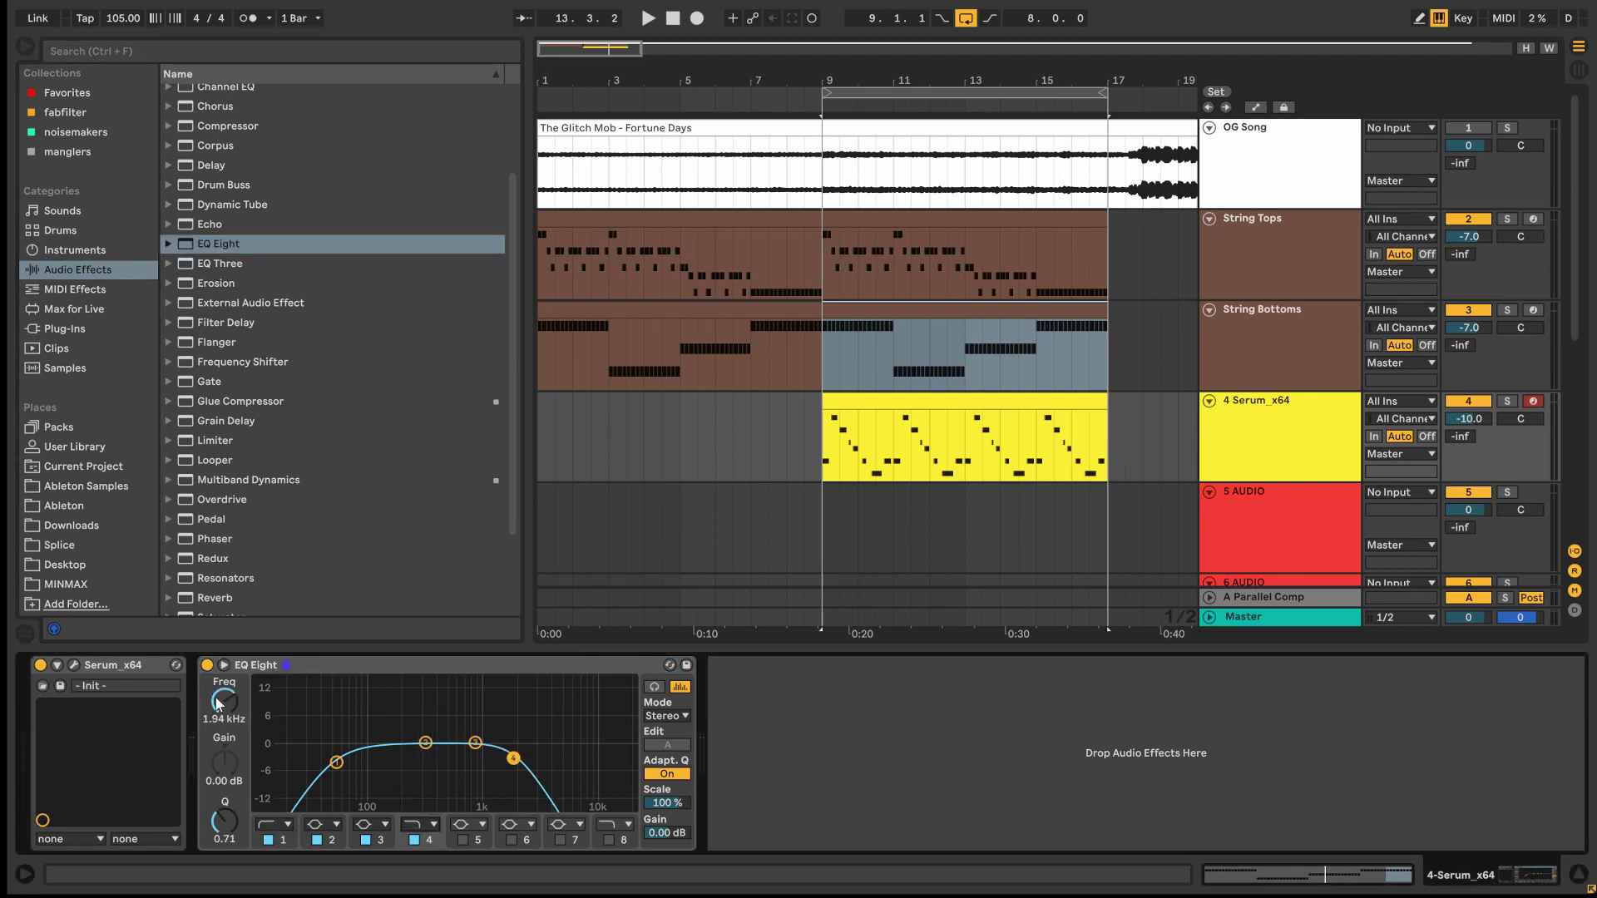
pyautogui.press('space')
pyautogui.moveTo(218, 703); pyautogui.dragTo(218, 658)
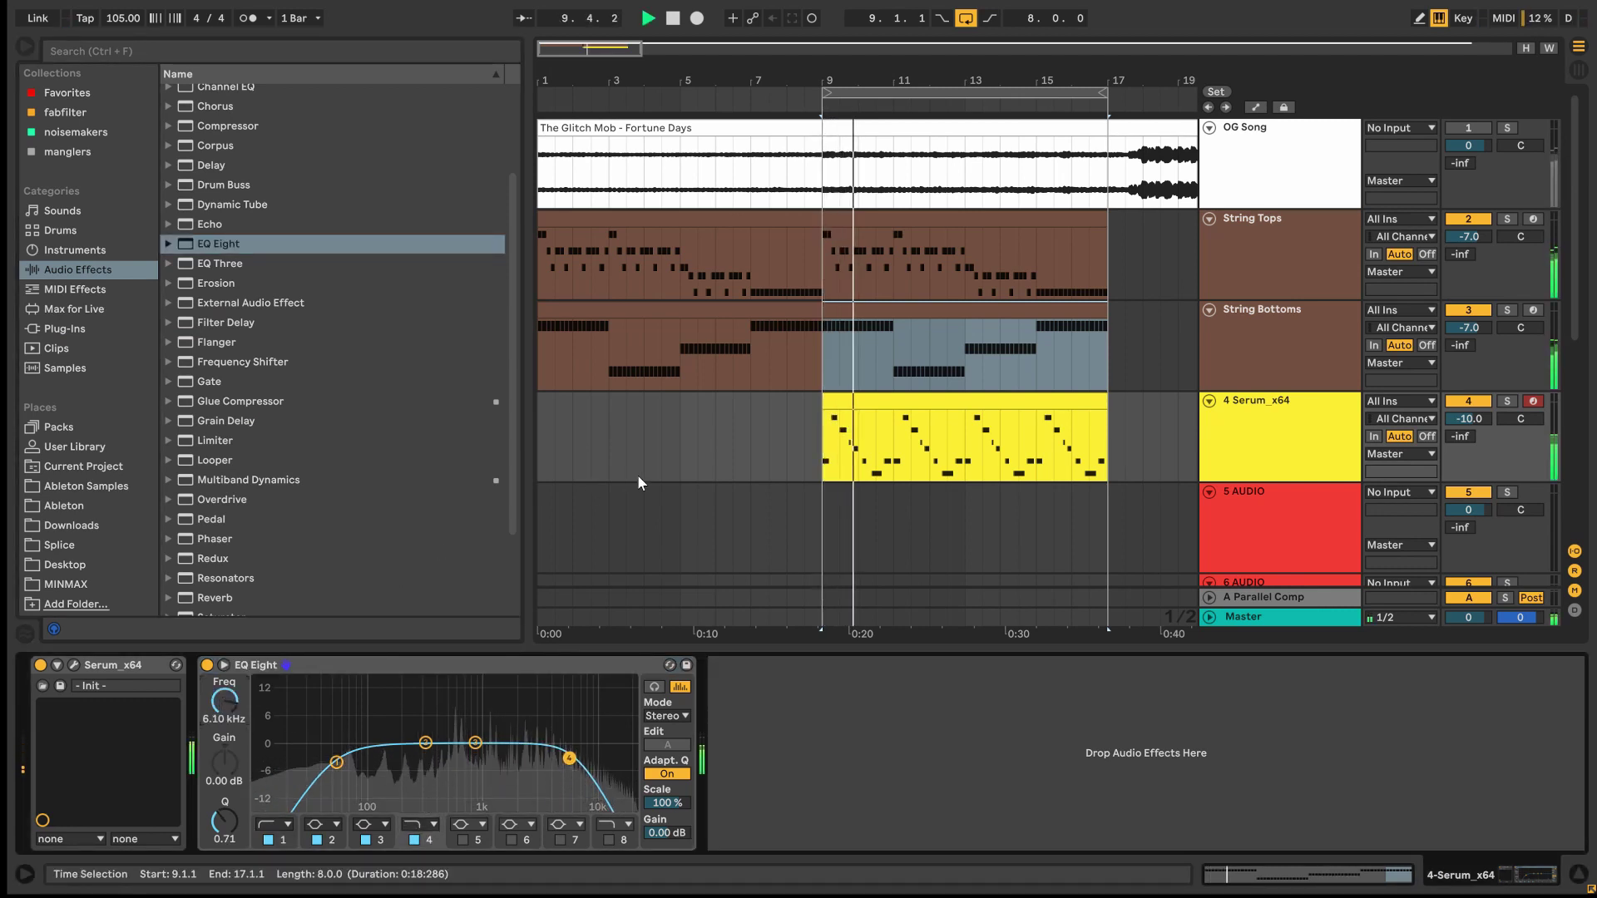
pyautogui.press('space')
# - Listen to the soloed Fortune Days from bar 15 and draw a half-bar B3 note at bar 7 of the lead clip
pyautogui.moveTo(945, 508); pyautogui.dragTo(1065, 409)
pyautogui.click(1295, 349)
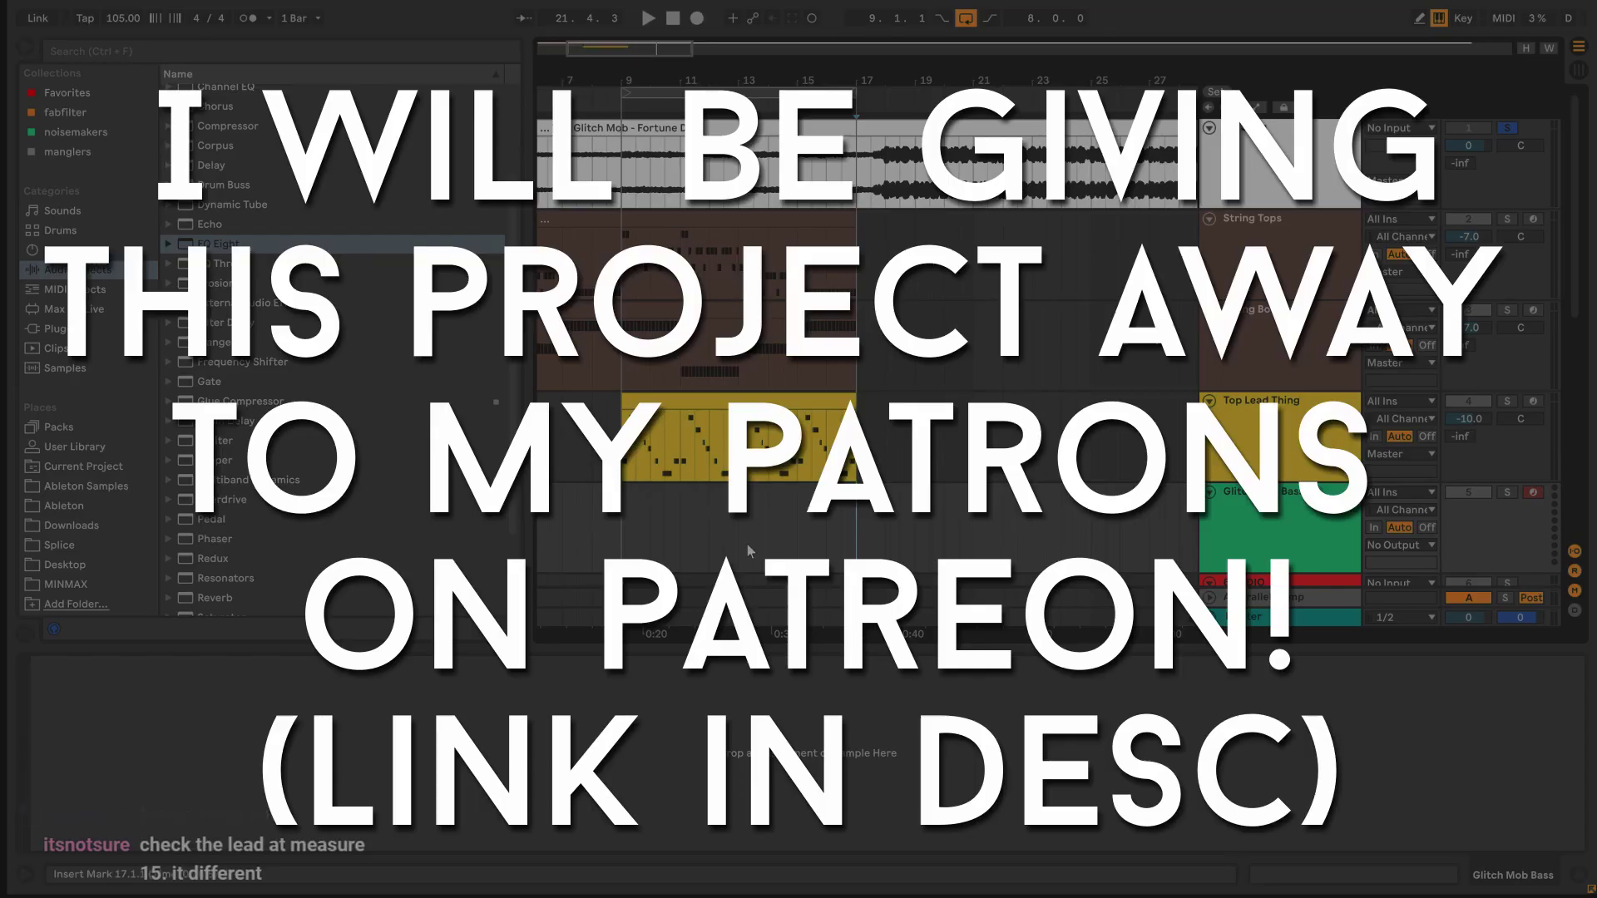
pyautogui.click(802, 456)
pyautogui.press('space')
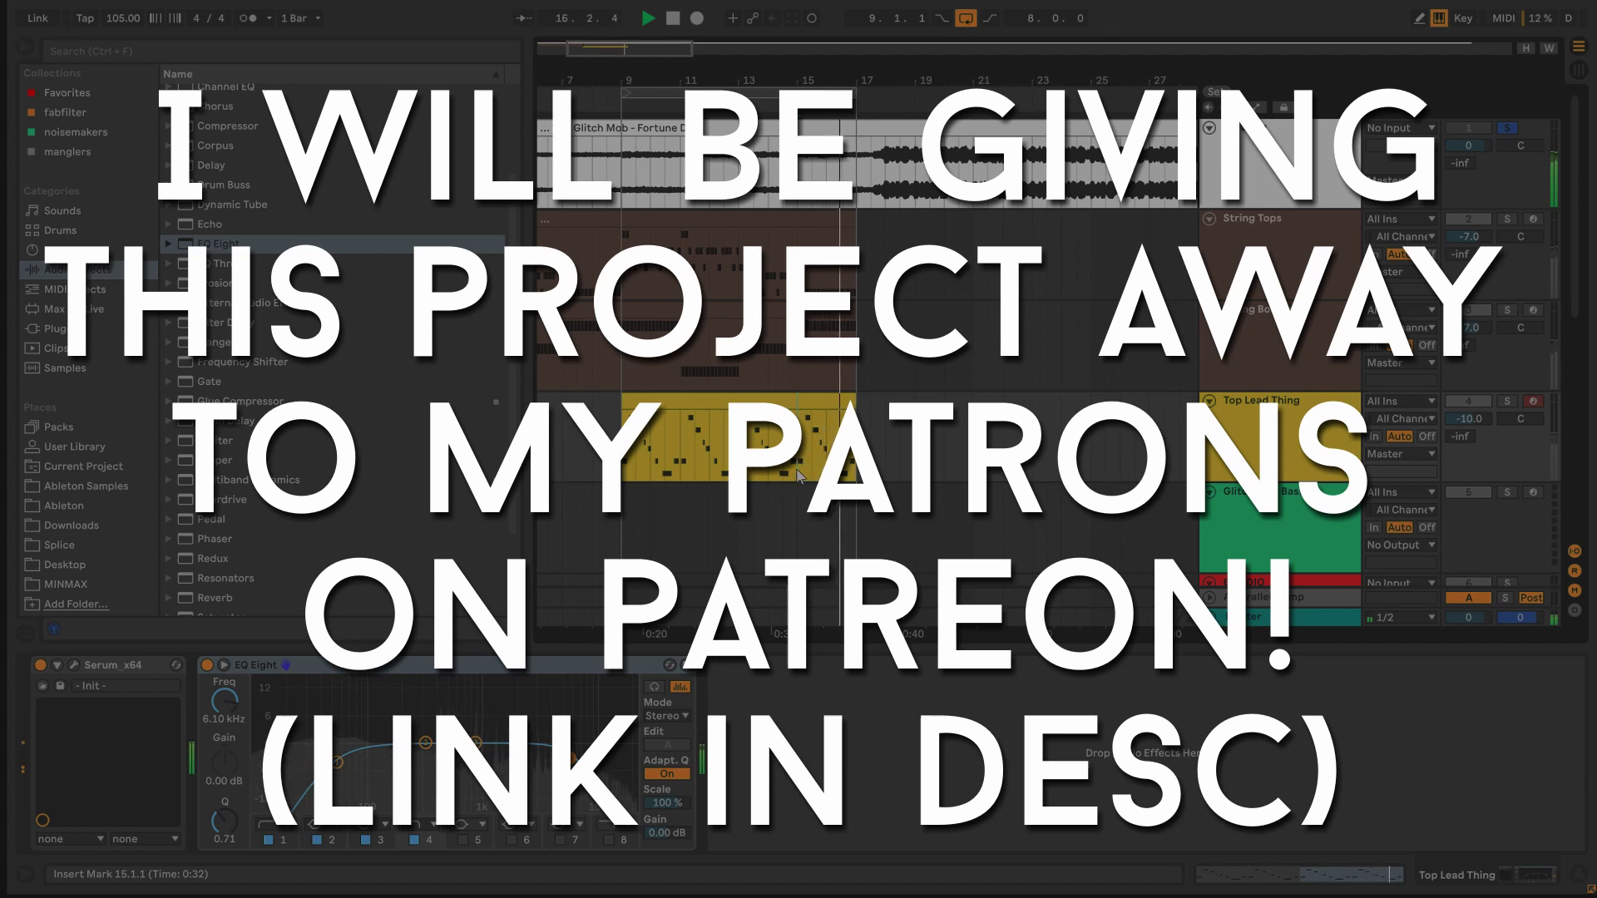
pyautogui.press('space')
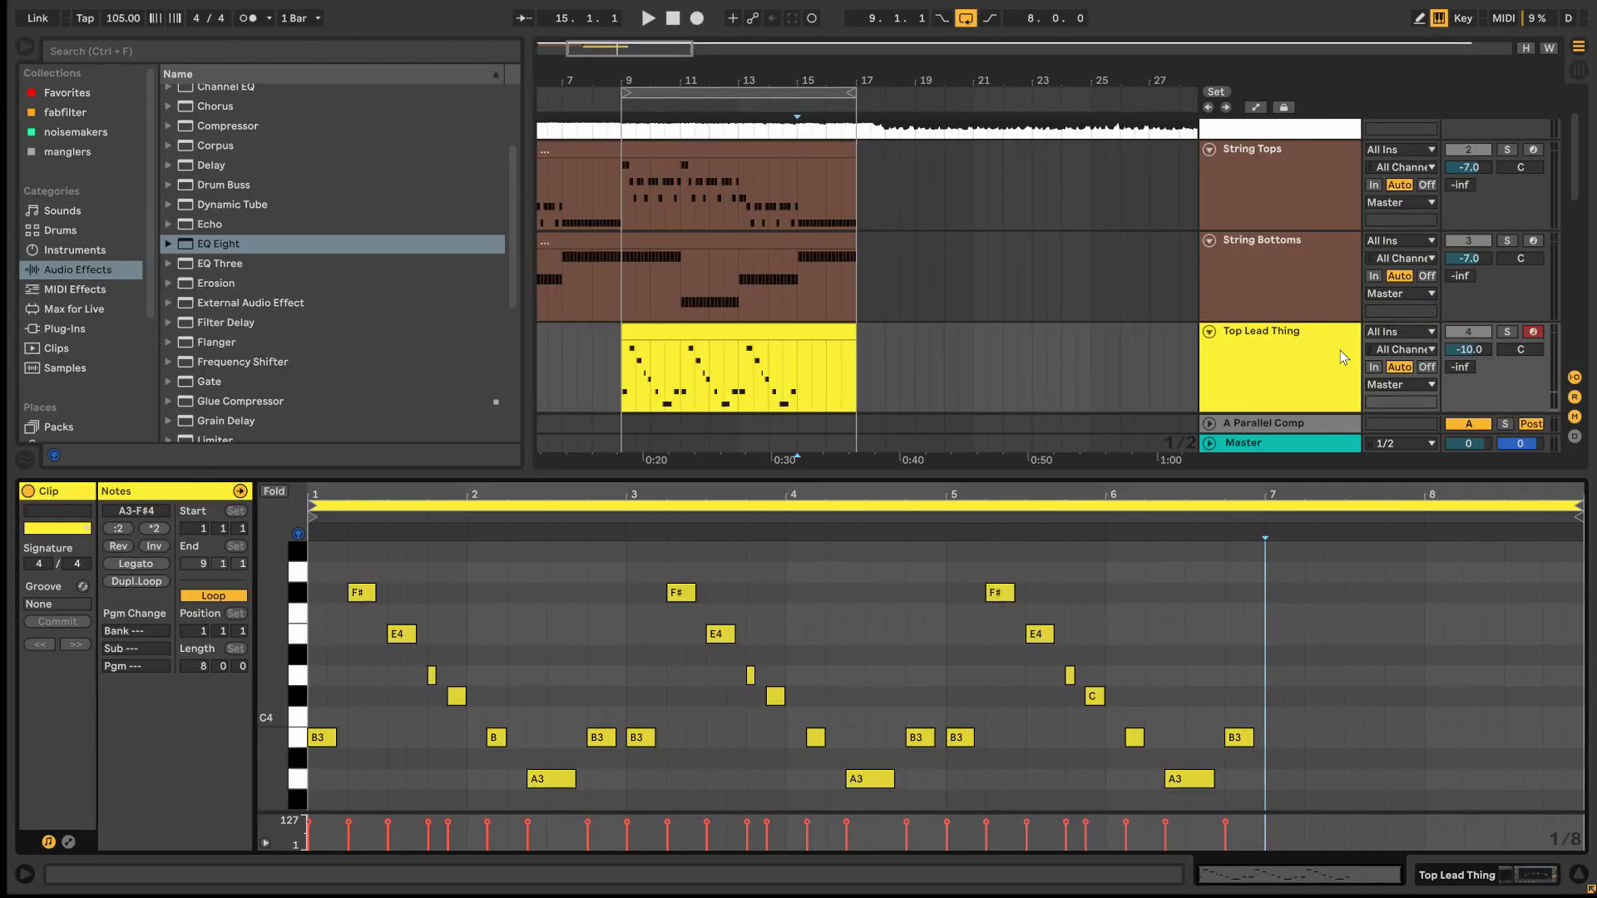
pyautogui.moveTo(1262, 737); pyautogui.dragTo(1346, 738)
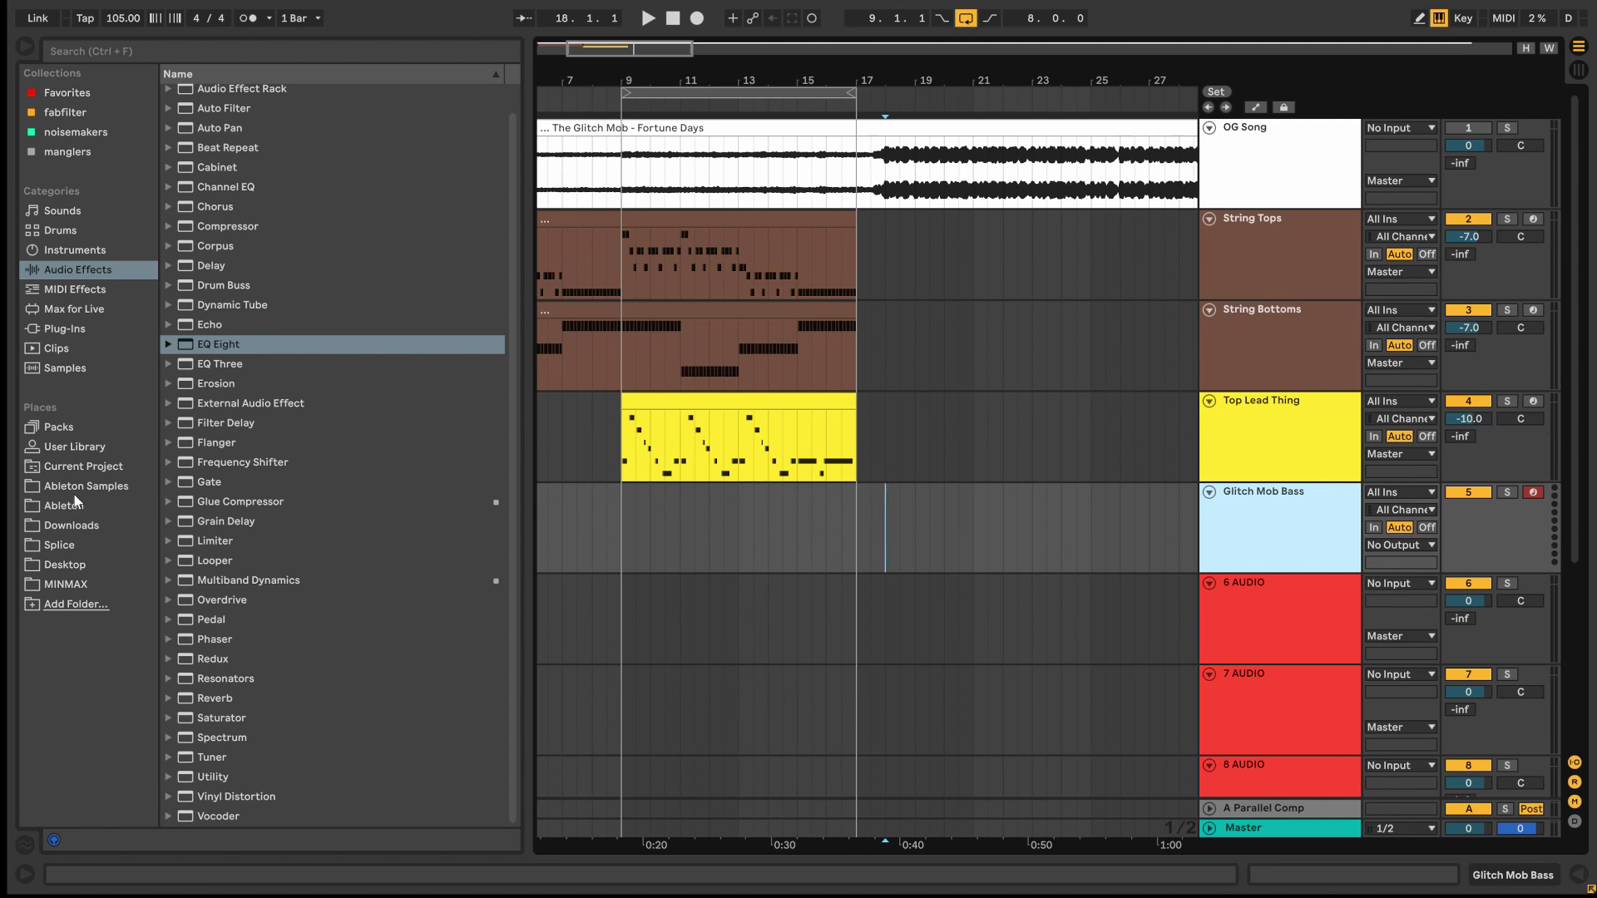
# - Load the Gardn Mob.adg instrument rack from the User Library onto the Glitch Mob Bass track
pyautogui.click(94, 451)
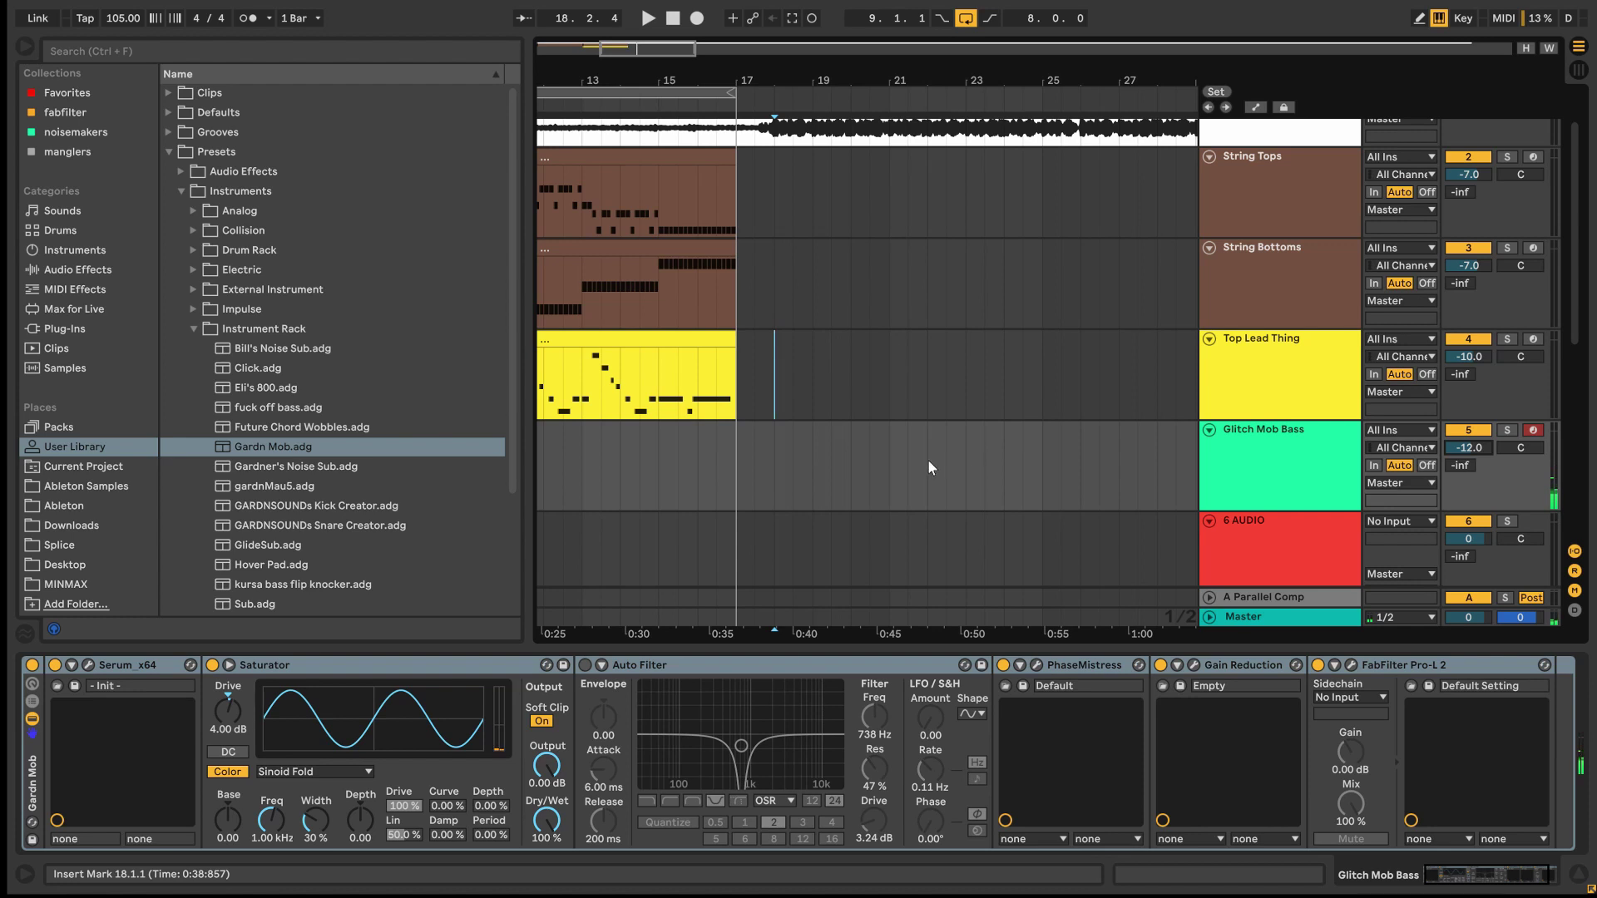
# - Play the arrangement from position 17.3.1 on the Glitch Mob Bass track to locate the bass entry
pyautogui.scroll(1, 809, 414)
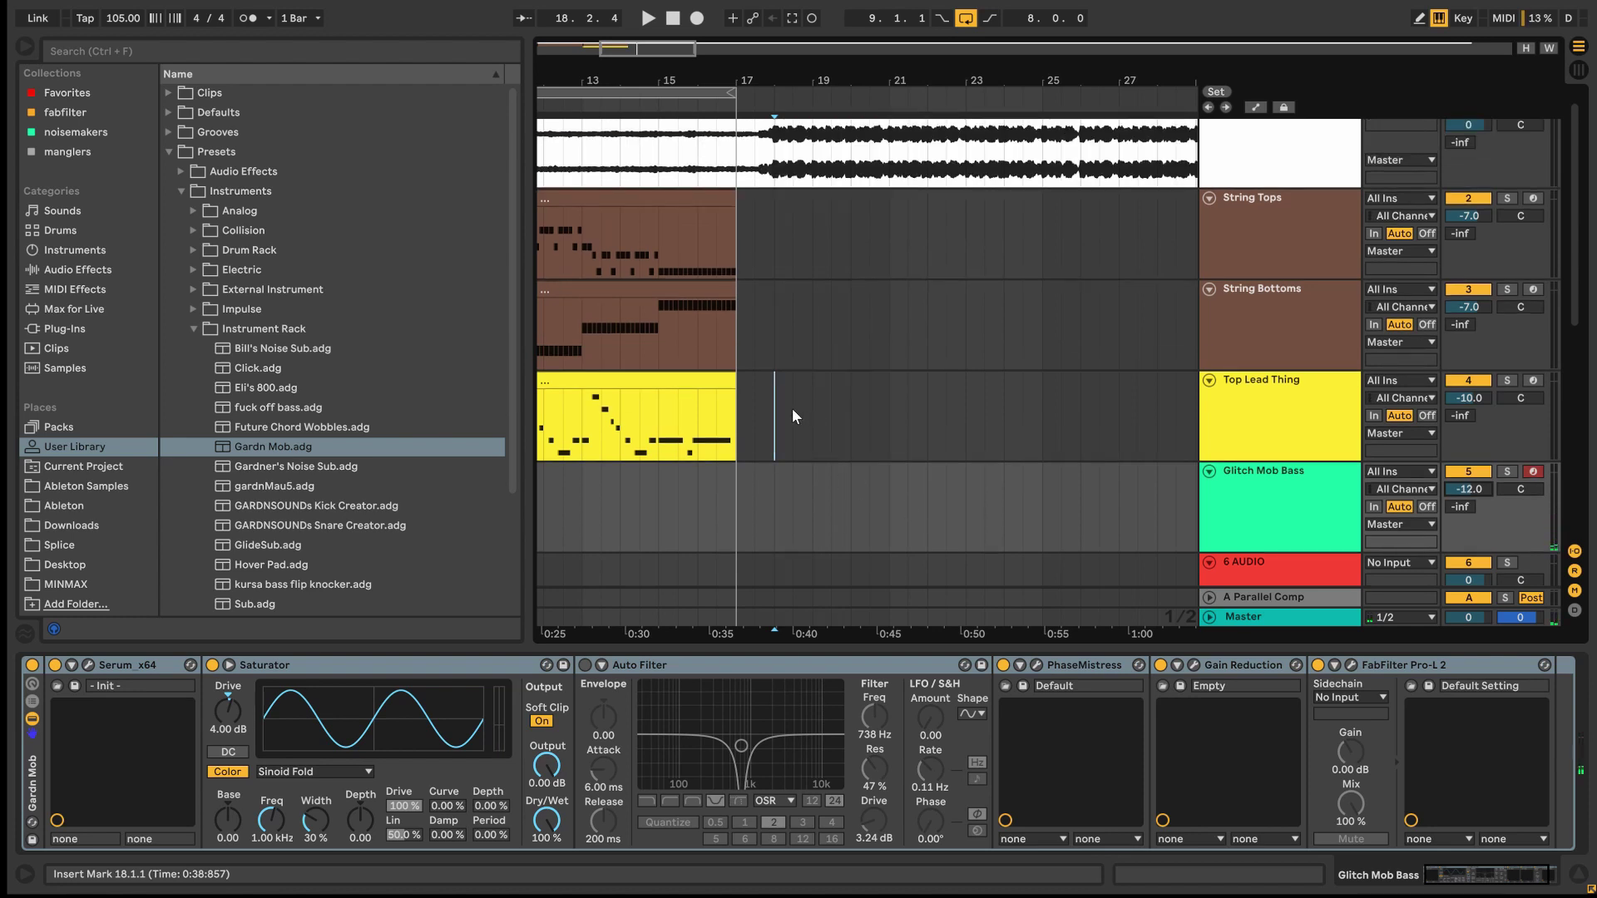
pyautogui.scroll(-2, 792, 408)
pyautogui.click(755, 407)
pyautogui.press('space')
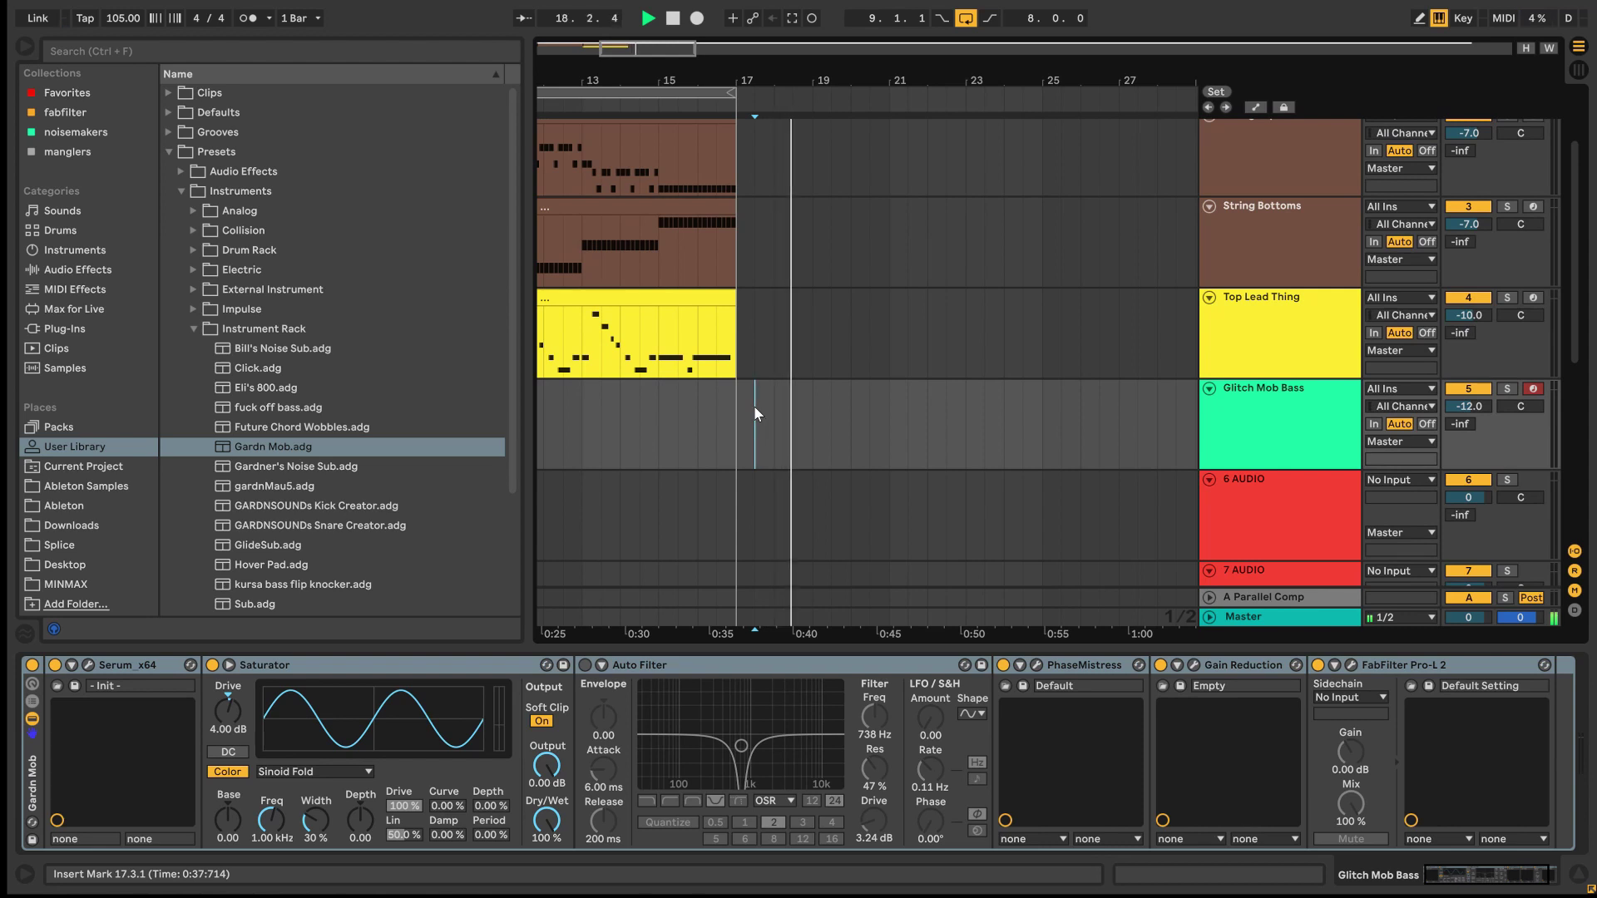
pyautogui.press('space')
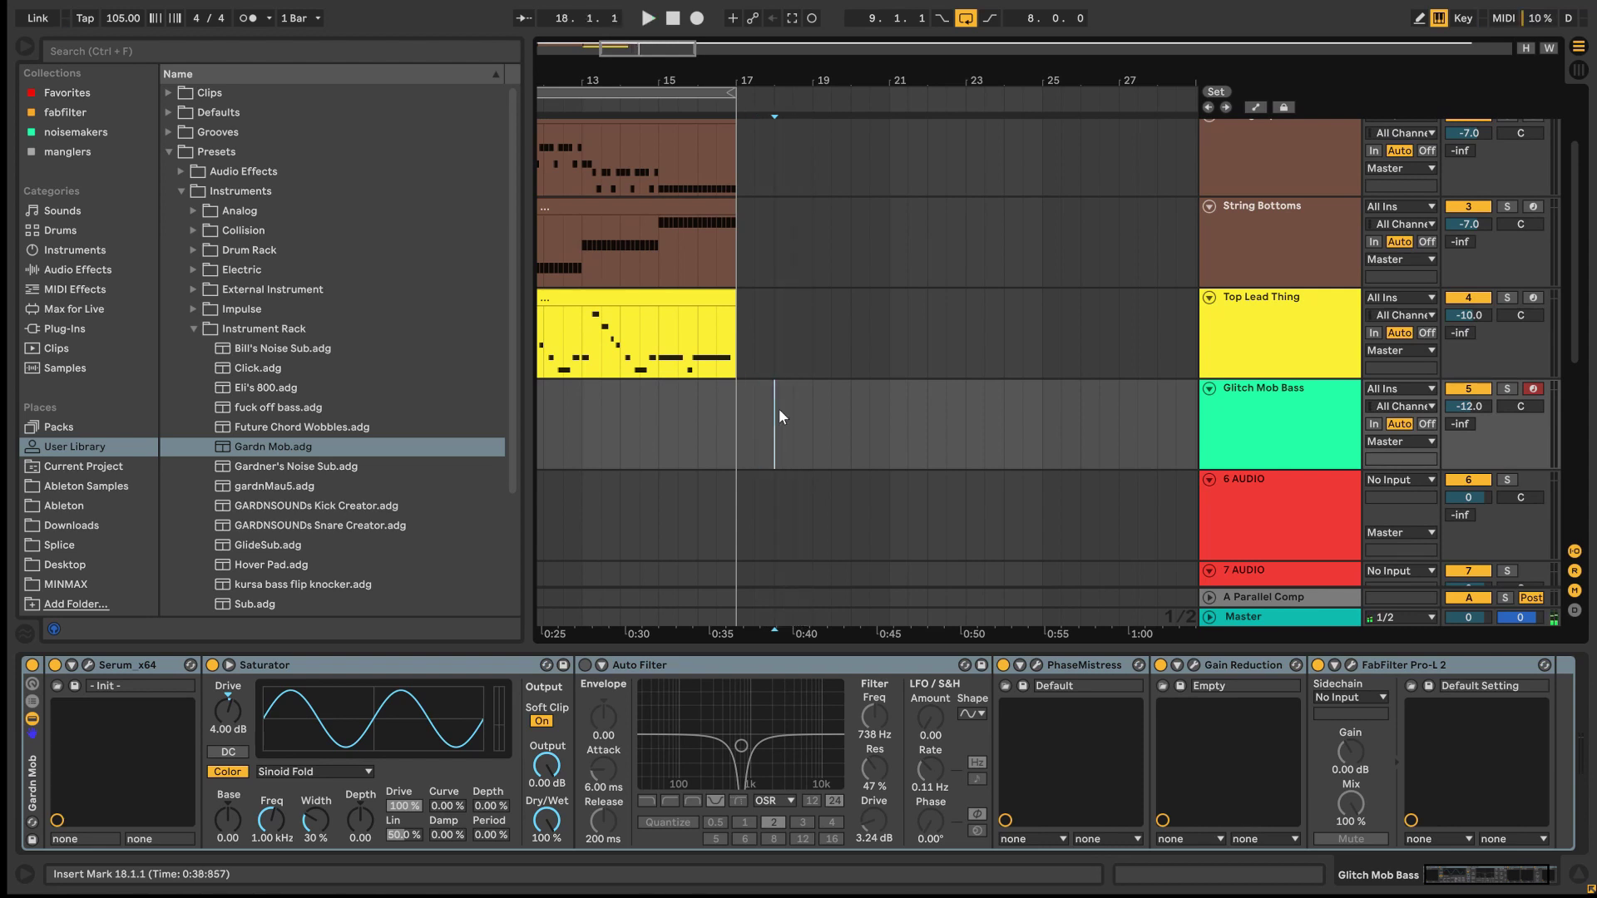
# - Enable Auto Filter in the bass rack as a band-pass at 986 Hz with 26% resonance and 4.38 dB drive
pyautogui.scroll(-2, 779, 414)
pyautogui.scroll(3, 780, 410)
pyautogui.press('space')
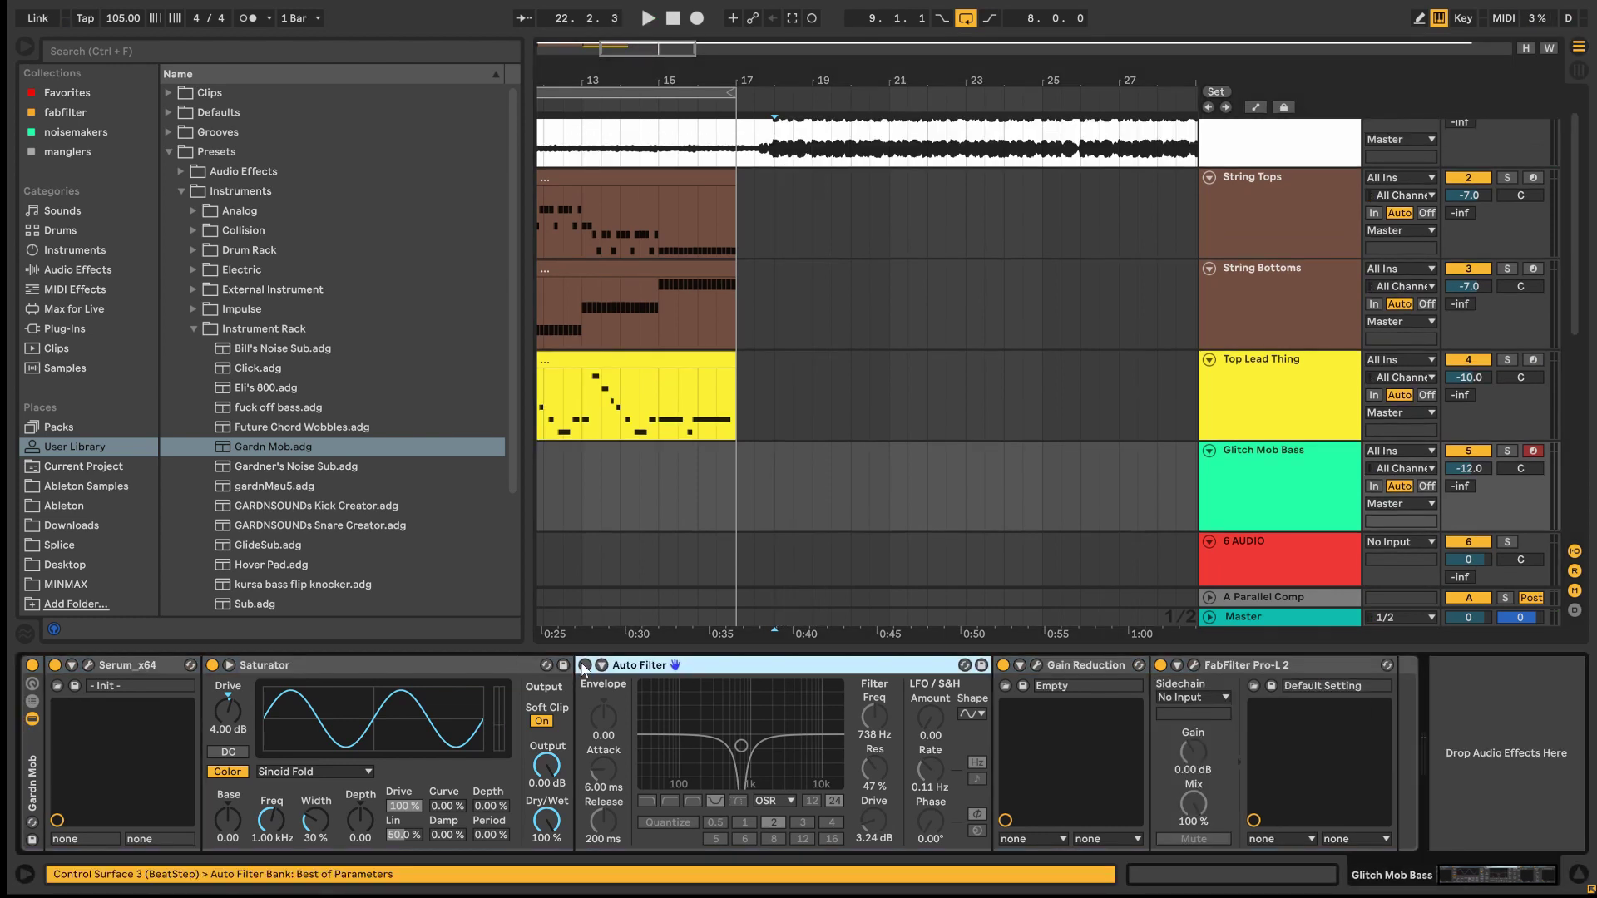
pyautogui.click(584, 665)
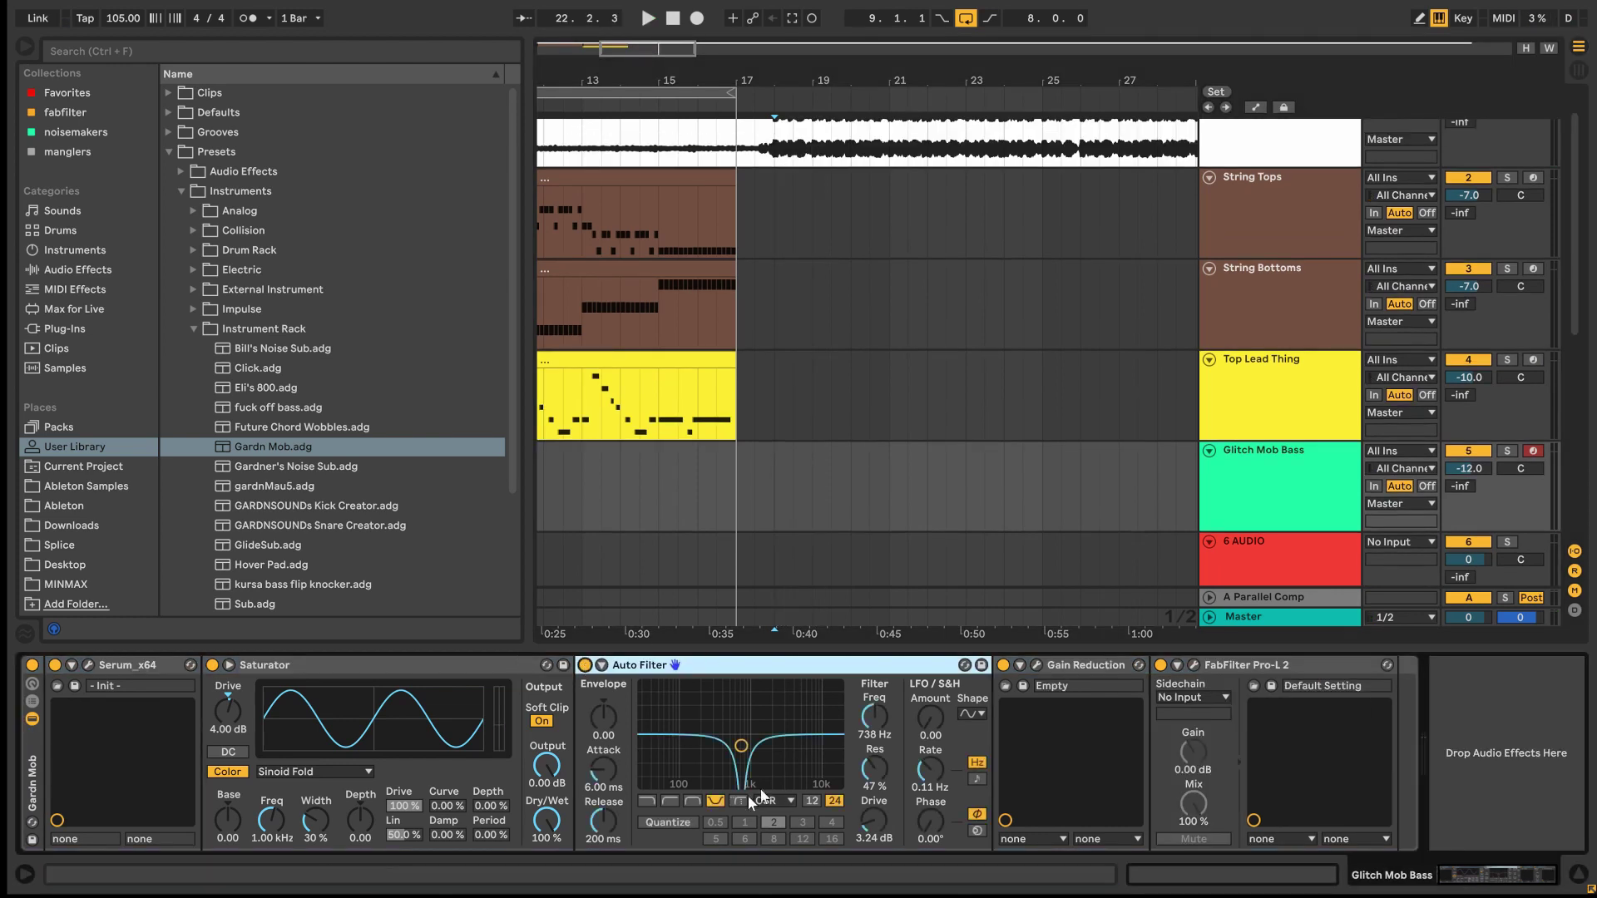
pyautogui.click(695, 802)
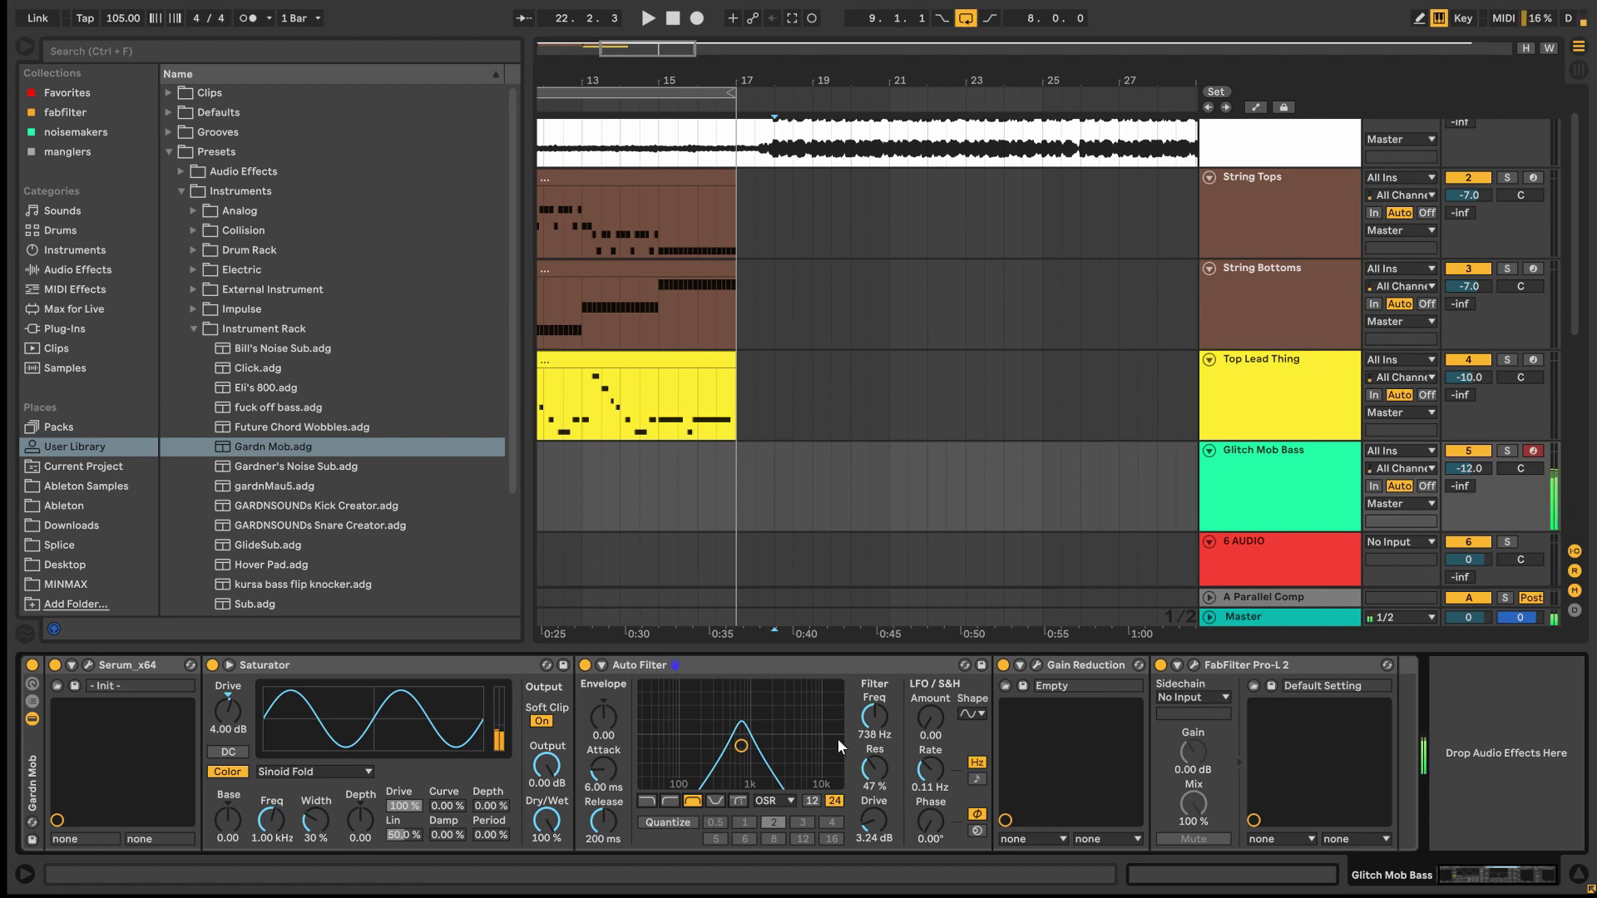
pyautogui.moveTo(875, 817); pyautogui.dragTo(875, 849)
pyautogui.moveTo(885, 780); pyautogui.dragTo(885, 802)
pyautogui.moveTo(882, 727)
pyautogui.mouseDown()
pyautogui.moveTo(882, 741)
pyautogui.moveTo(882, 720)
pyautogui.mouseUp()
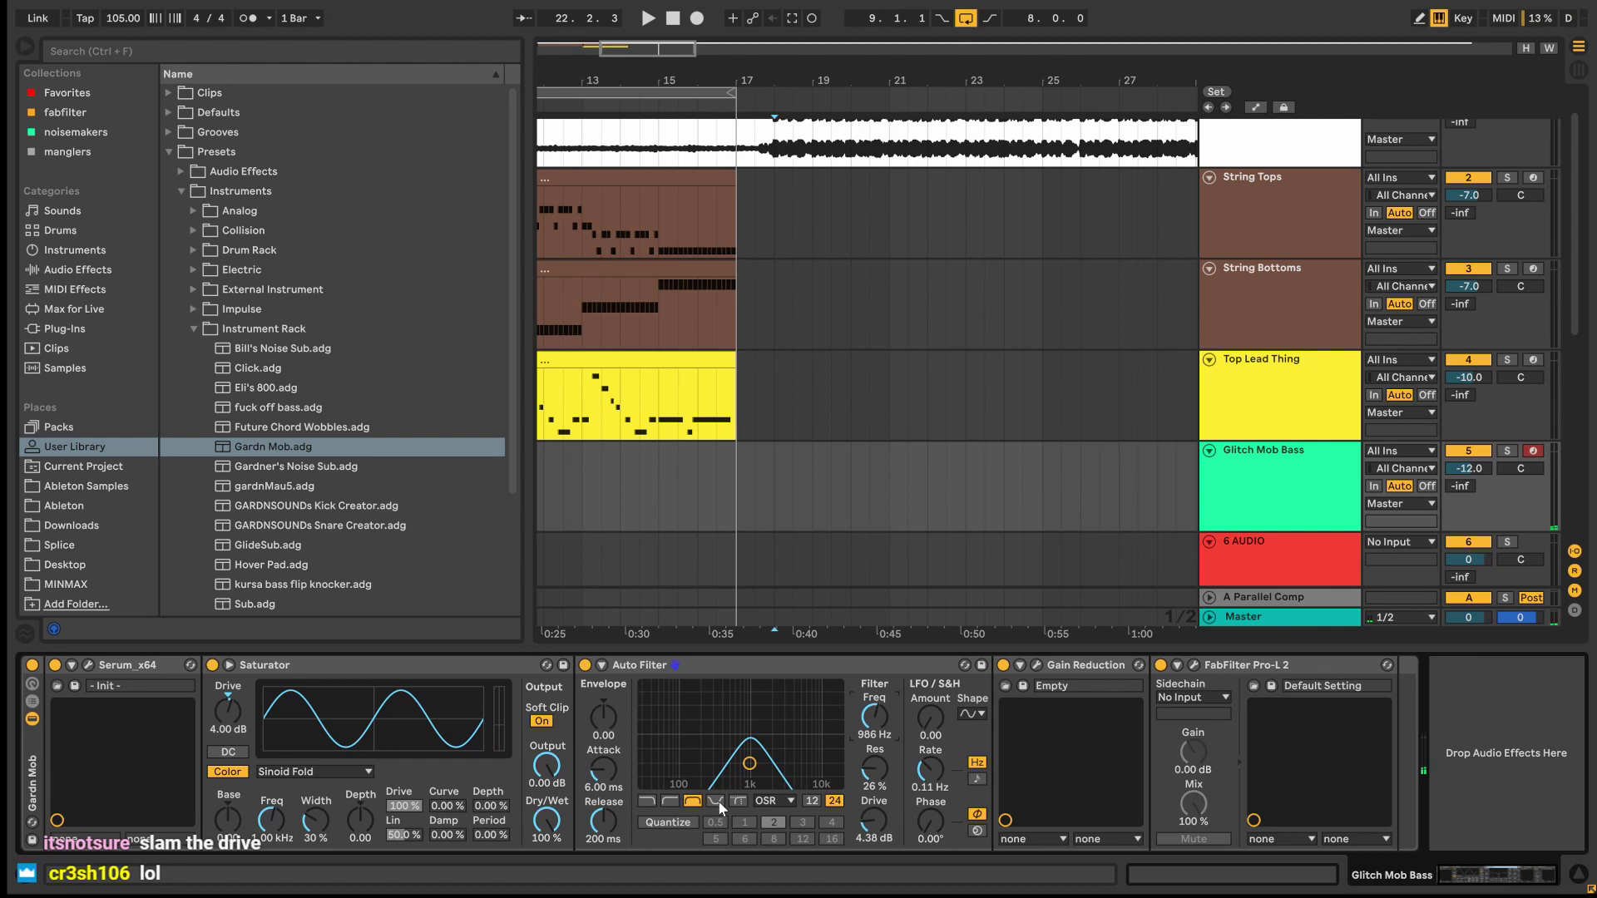
# - Bypass Auto Filter, browse the audio effects to EQ Eight, and re-enable the filter as a notch at 382 Hz with 6.9% resonance
pyautogui.click(776, 668)
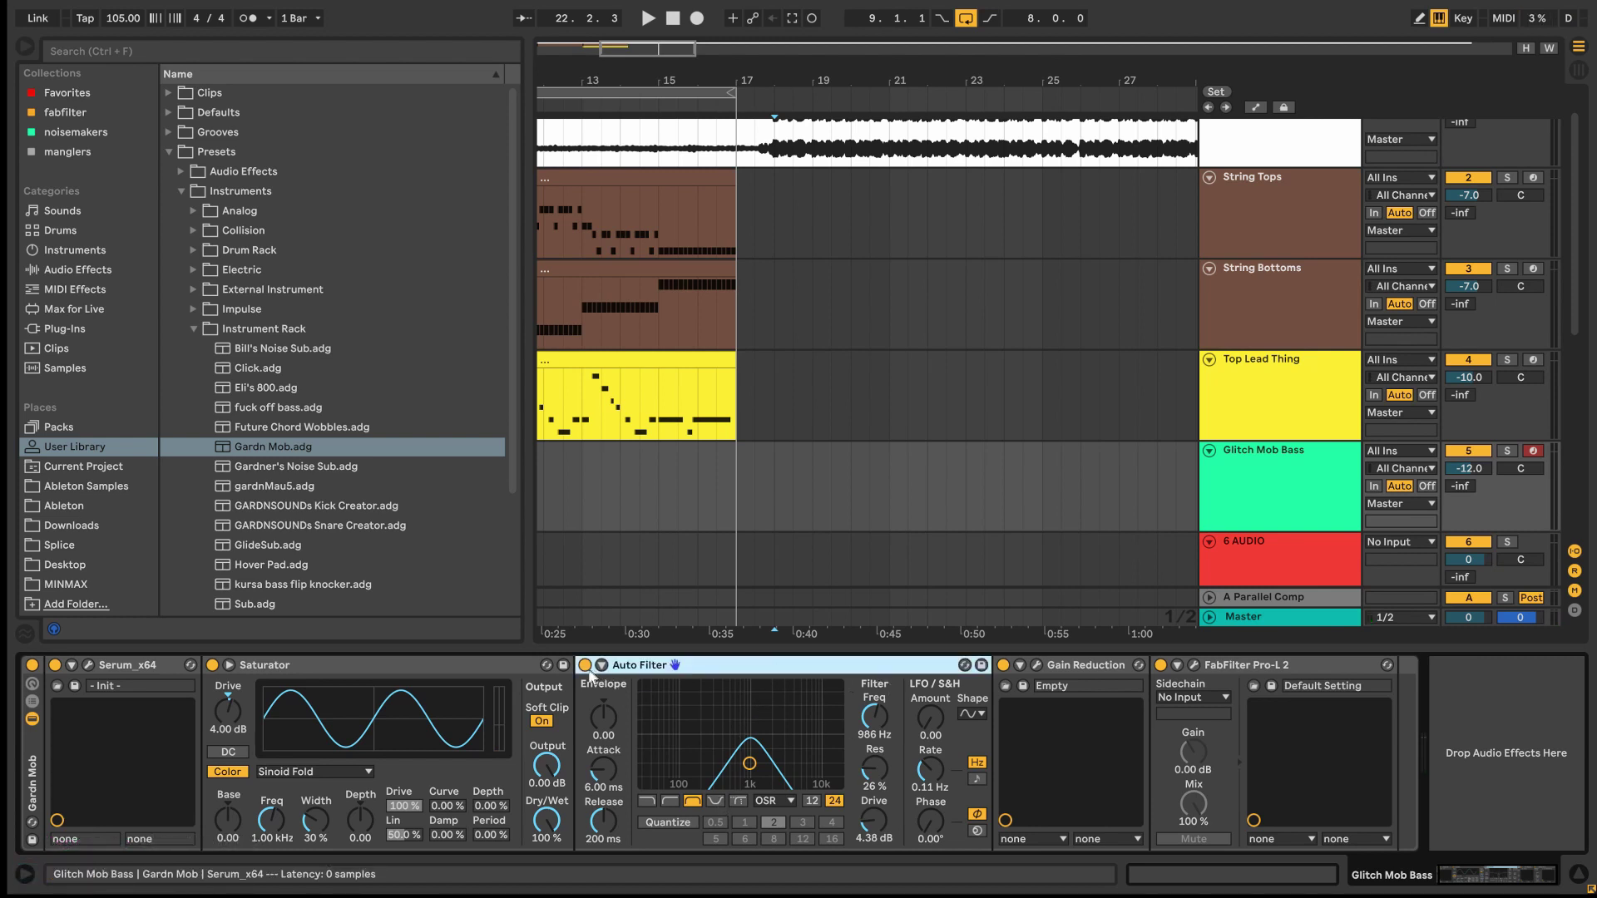
pyautogui.press('0')
pyautogui.click(170, 151)
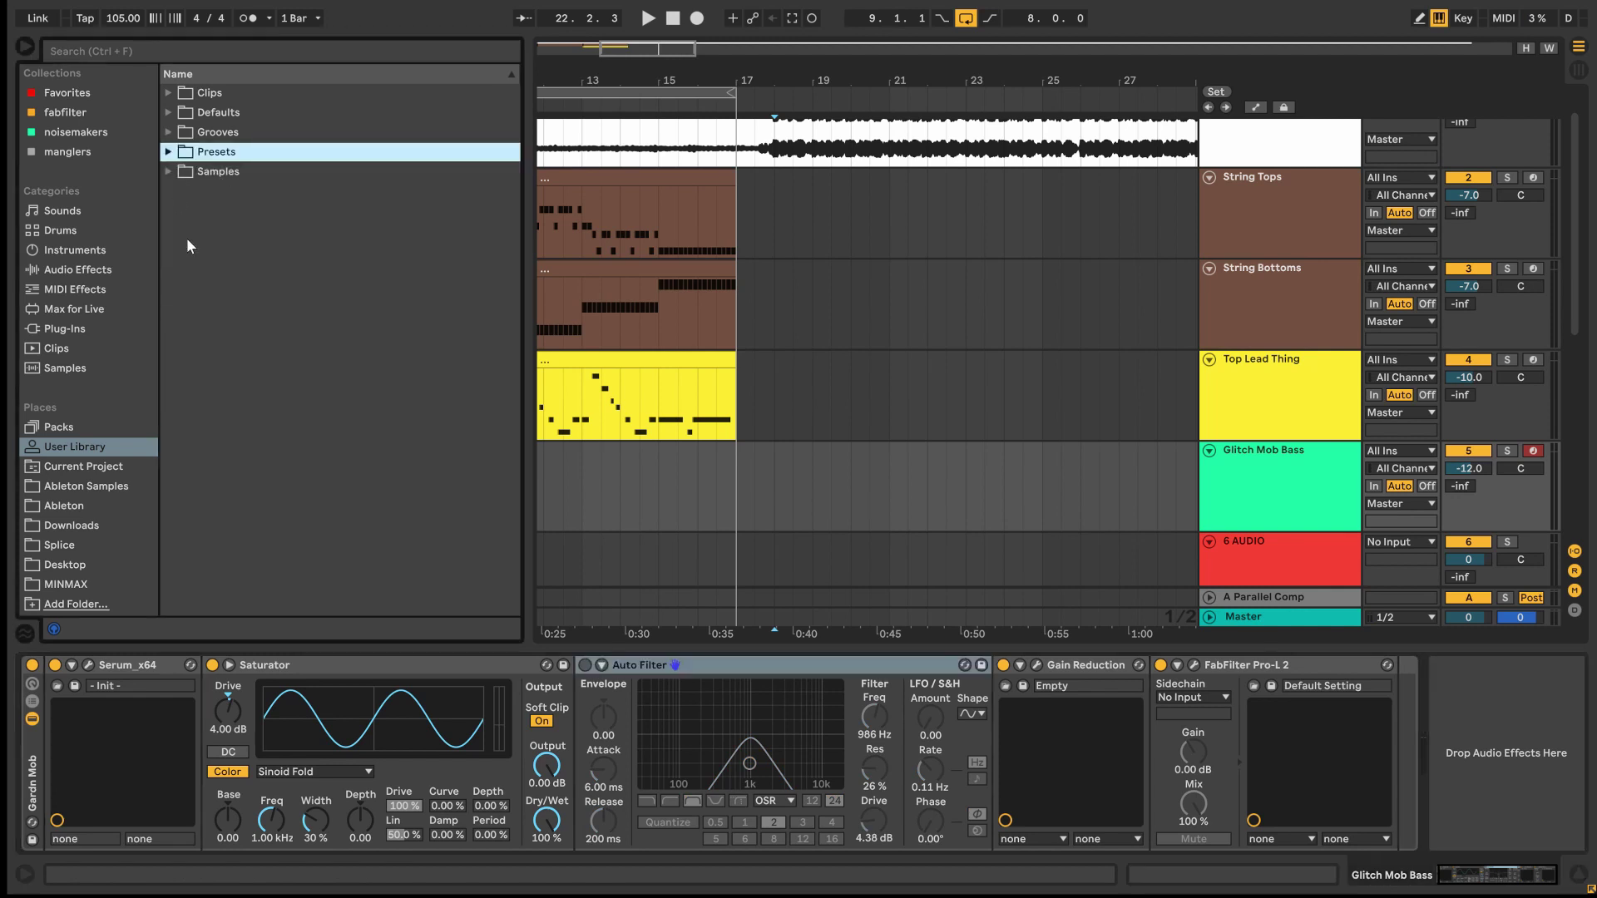
pyautogui.click(76, 271)
pyautogui.click(208, 374)
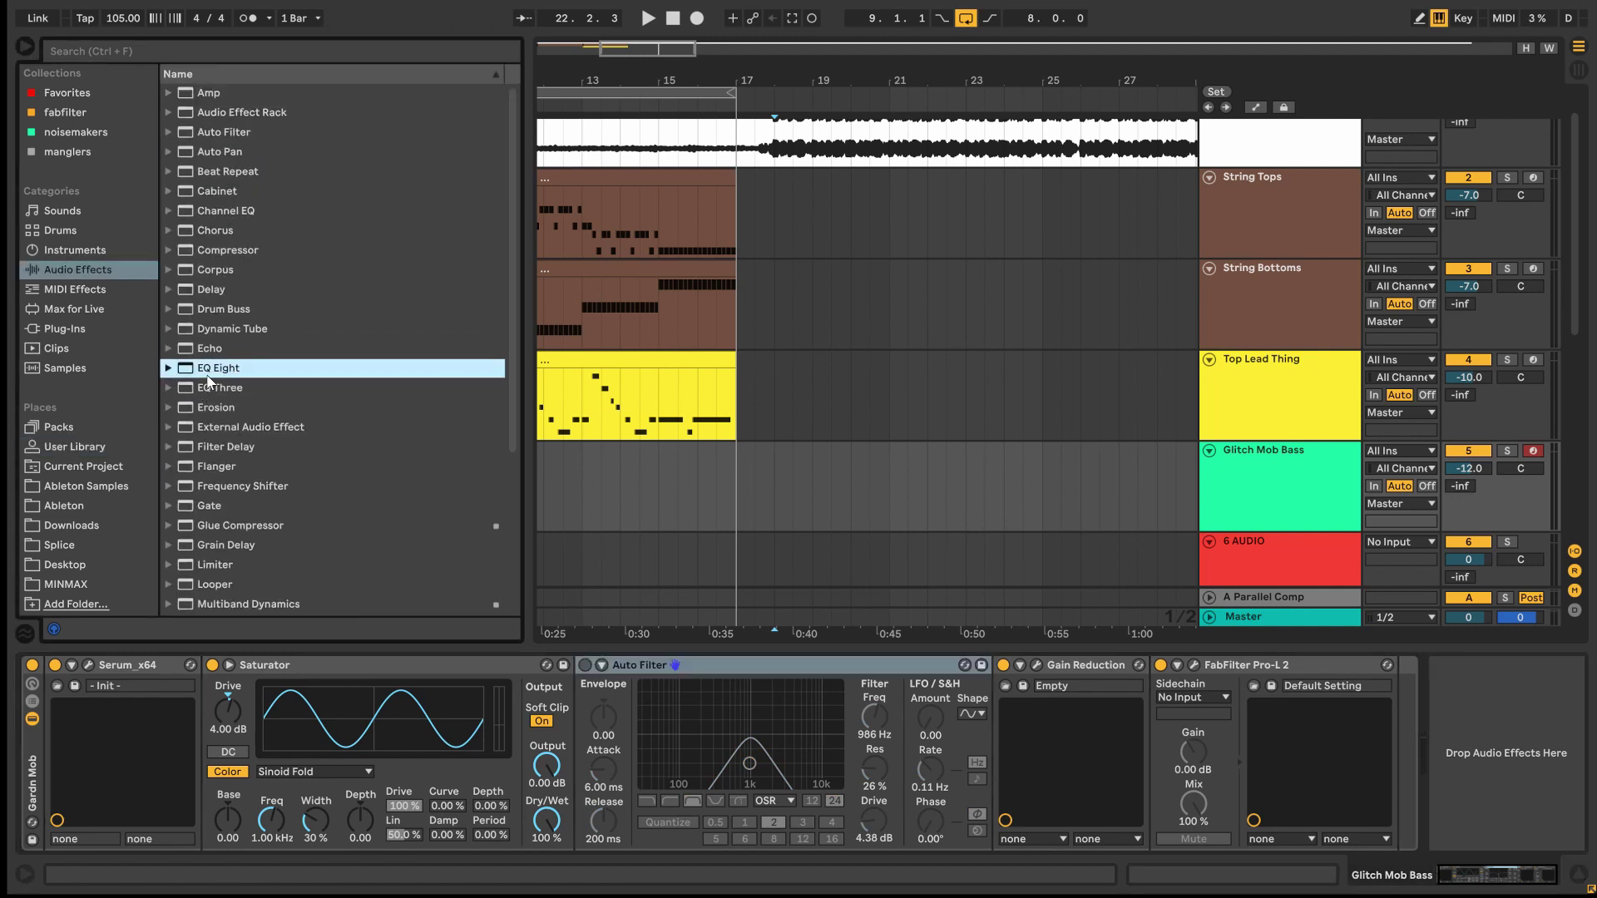
pyautogui.moveTo(588, 662); pyautogui.dragTo(585, 701)
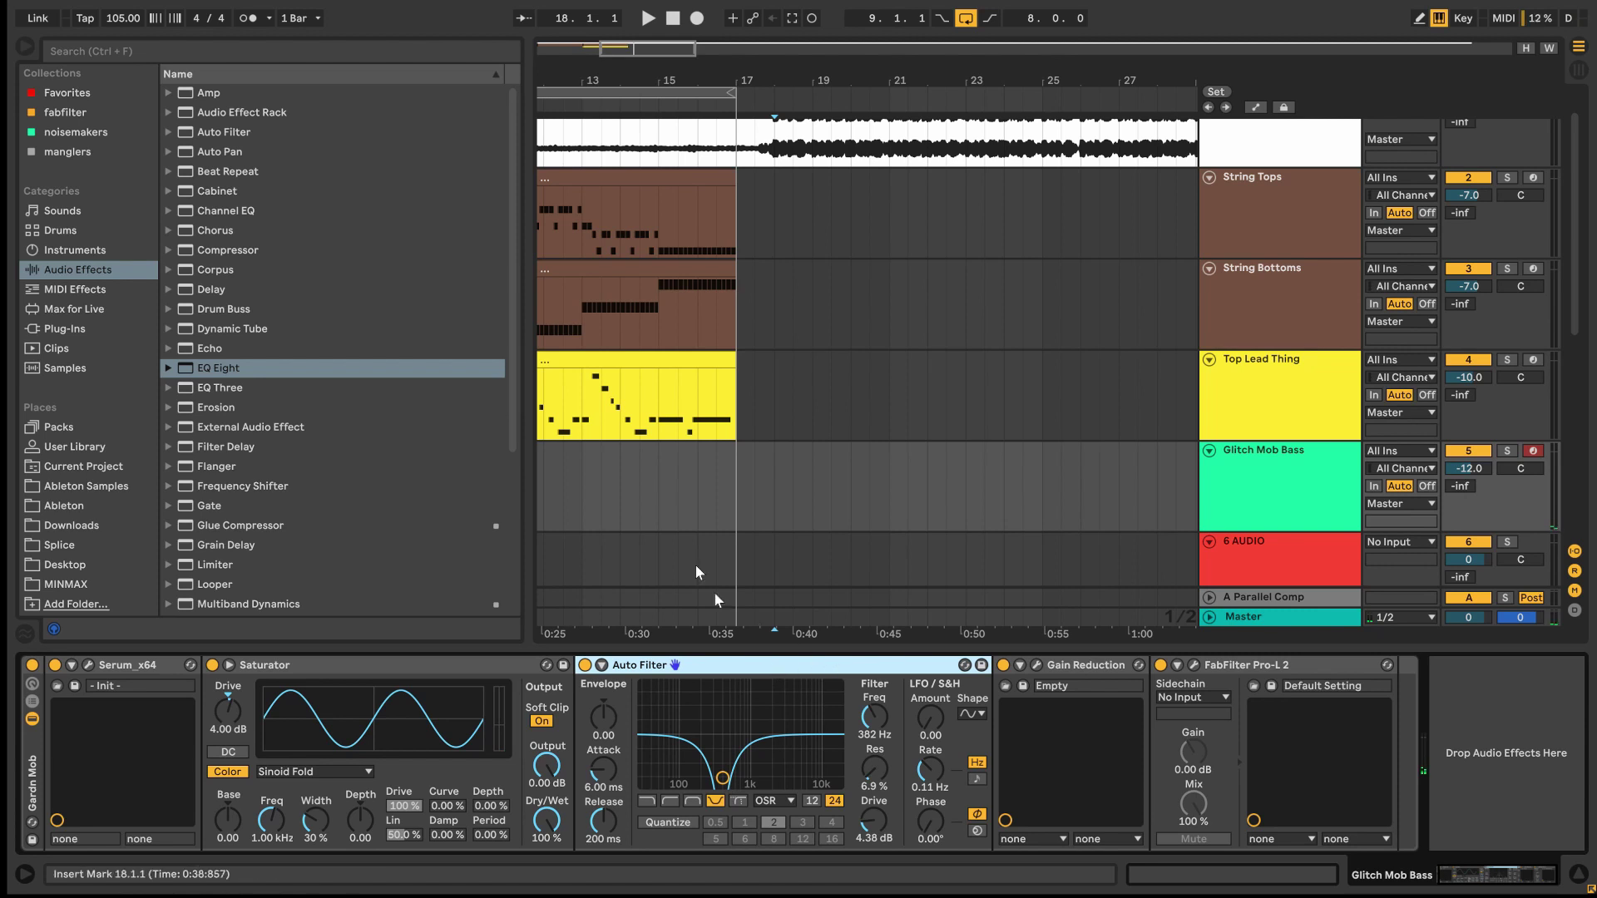
# - Insert a four-bar MIDI clip on Glitch Mob Bass from bar 22 to bar 26 and loop that range
pyautogui.scroll(2, 757, 461)
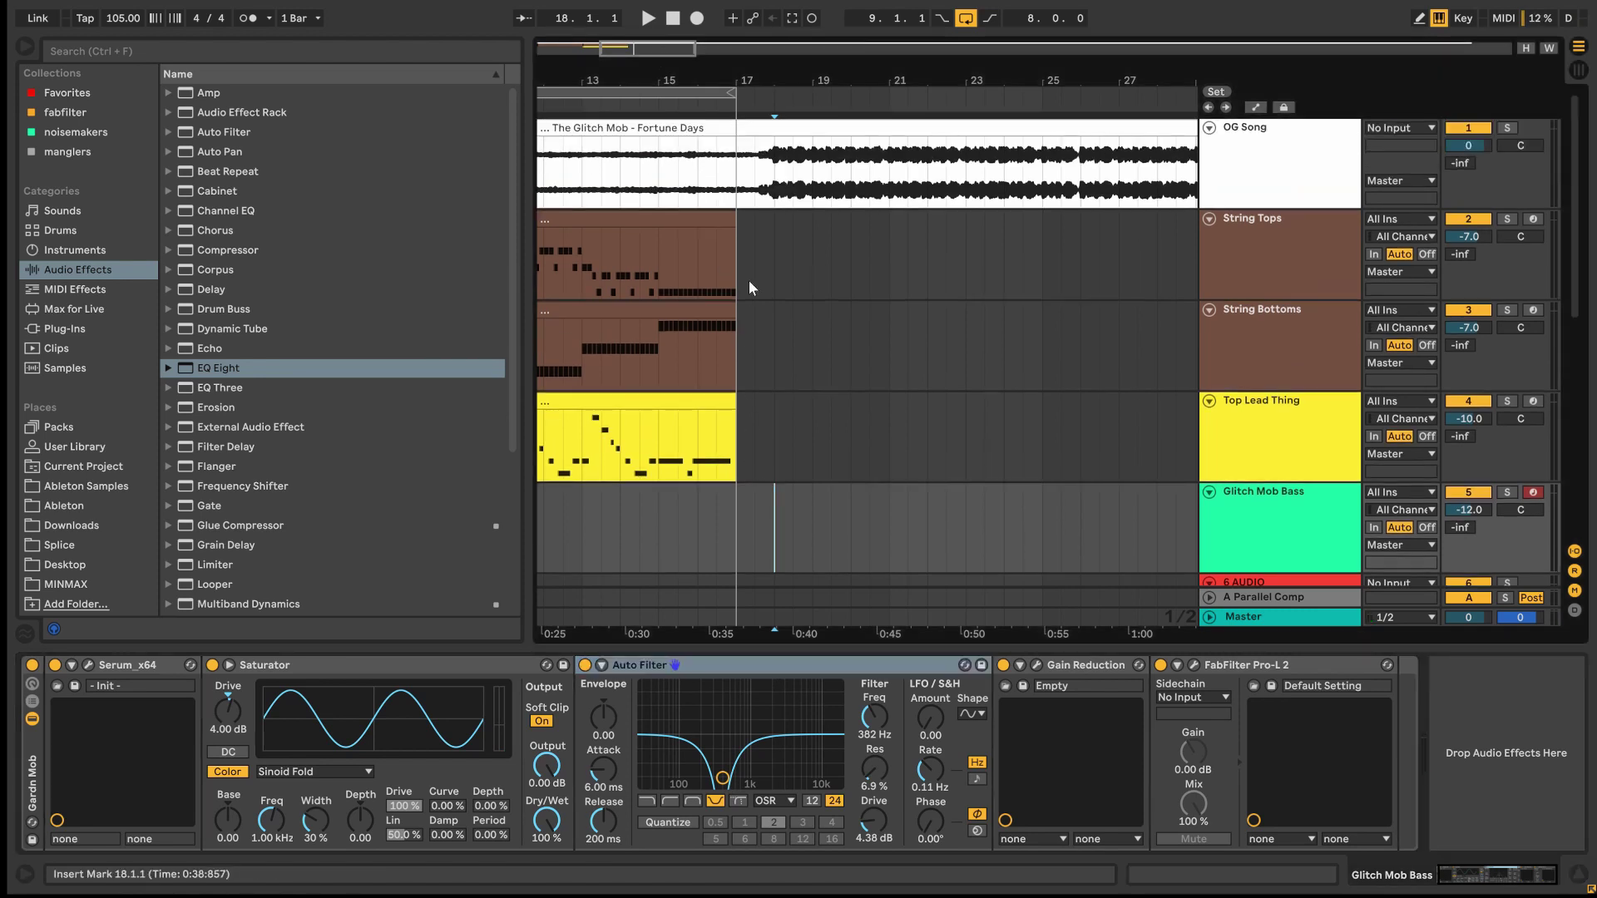
pyautogui.click(755, 265)
pyautogui.press('space')
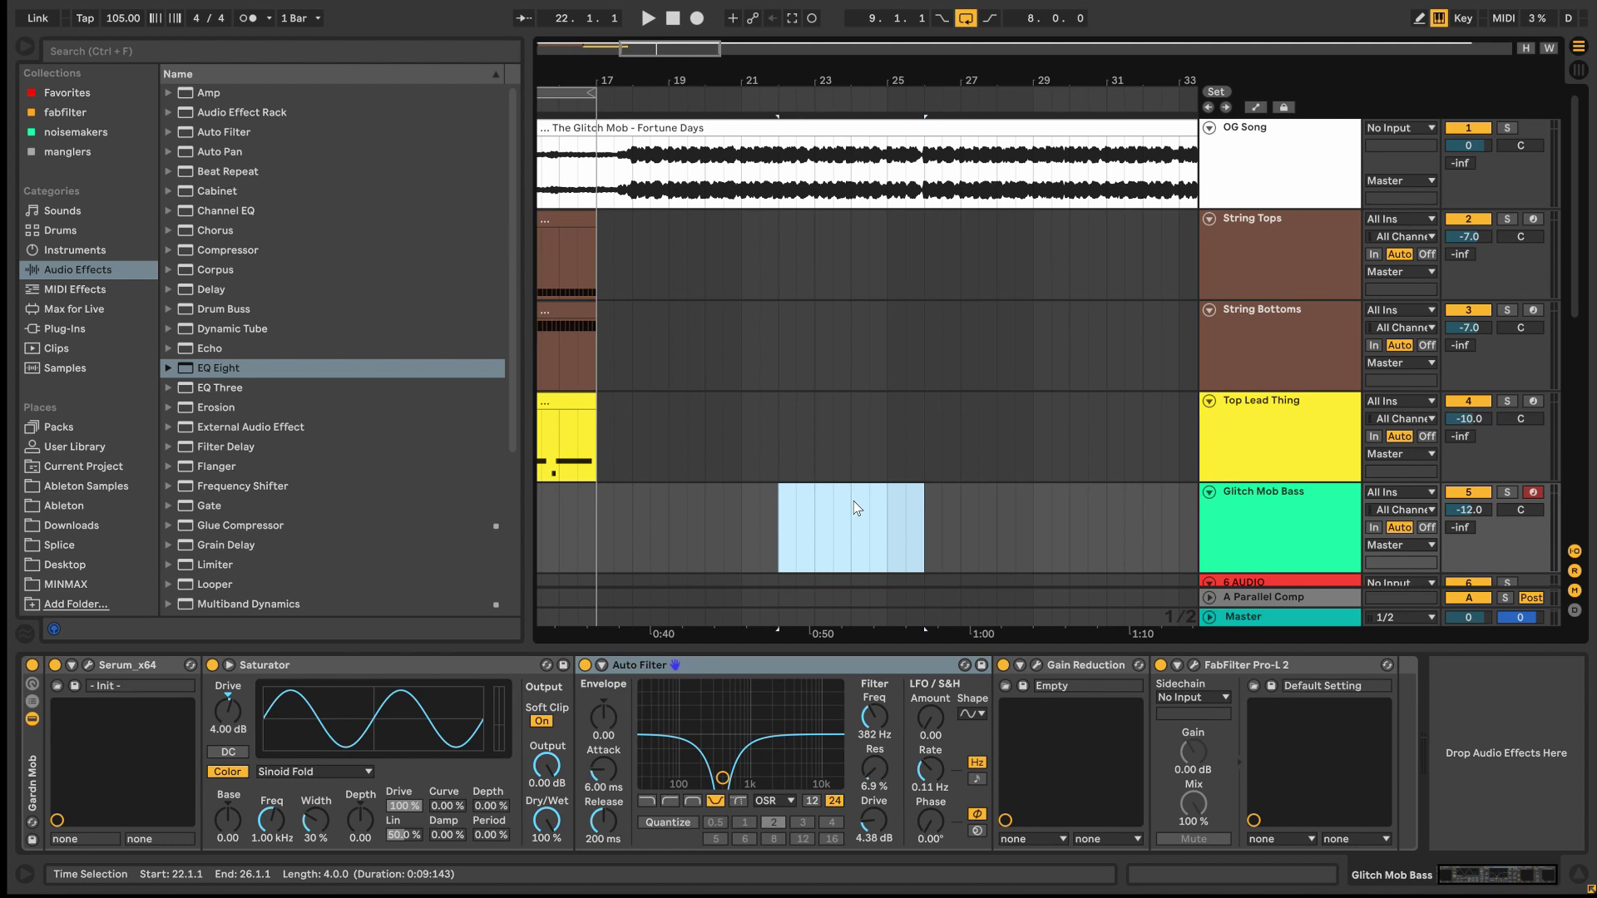
pyautogui.hotkey('ctrl', 'shift', 'm')
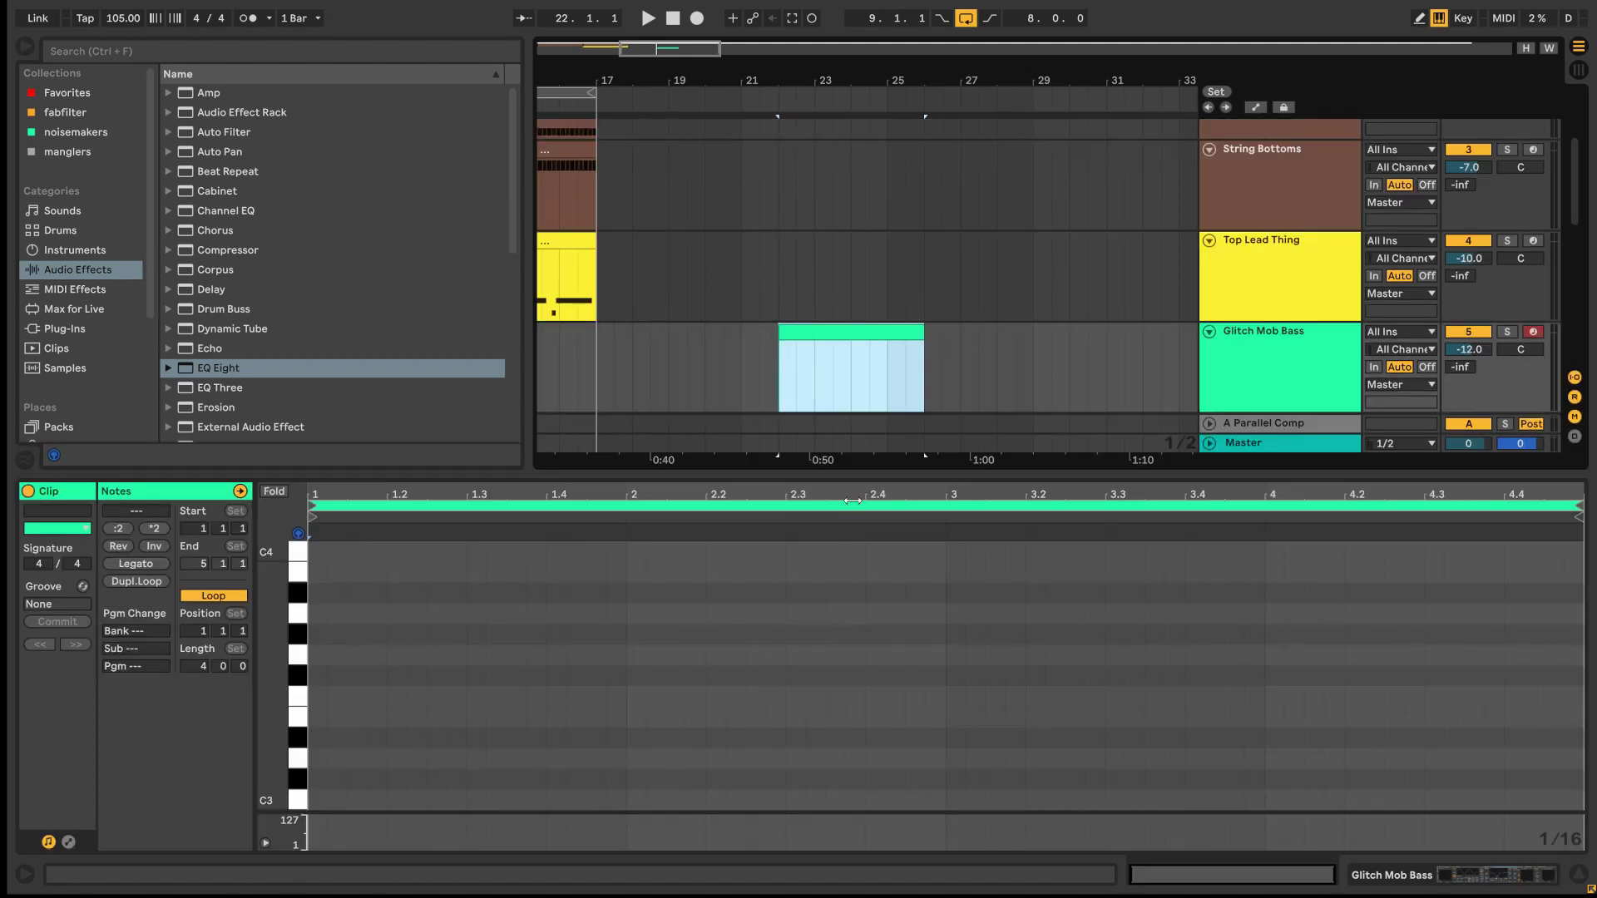
pyautogui.hotkey('ctrl', 'l')
pyautogui.press('space')
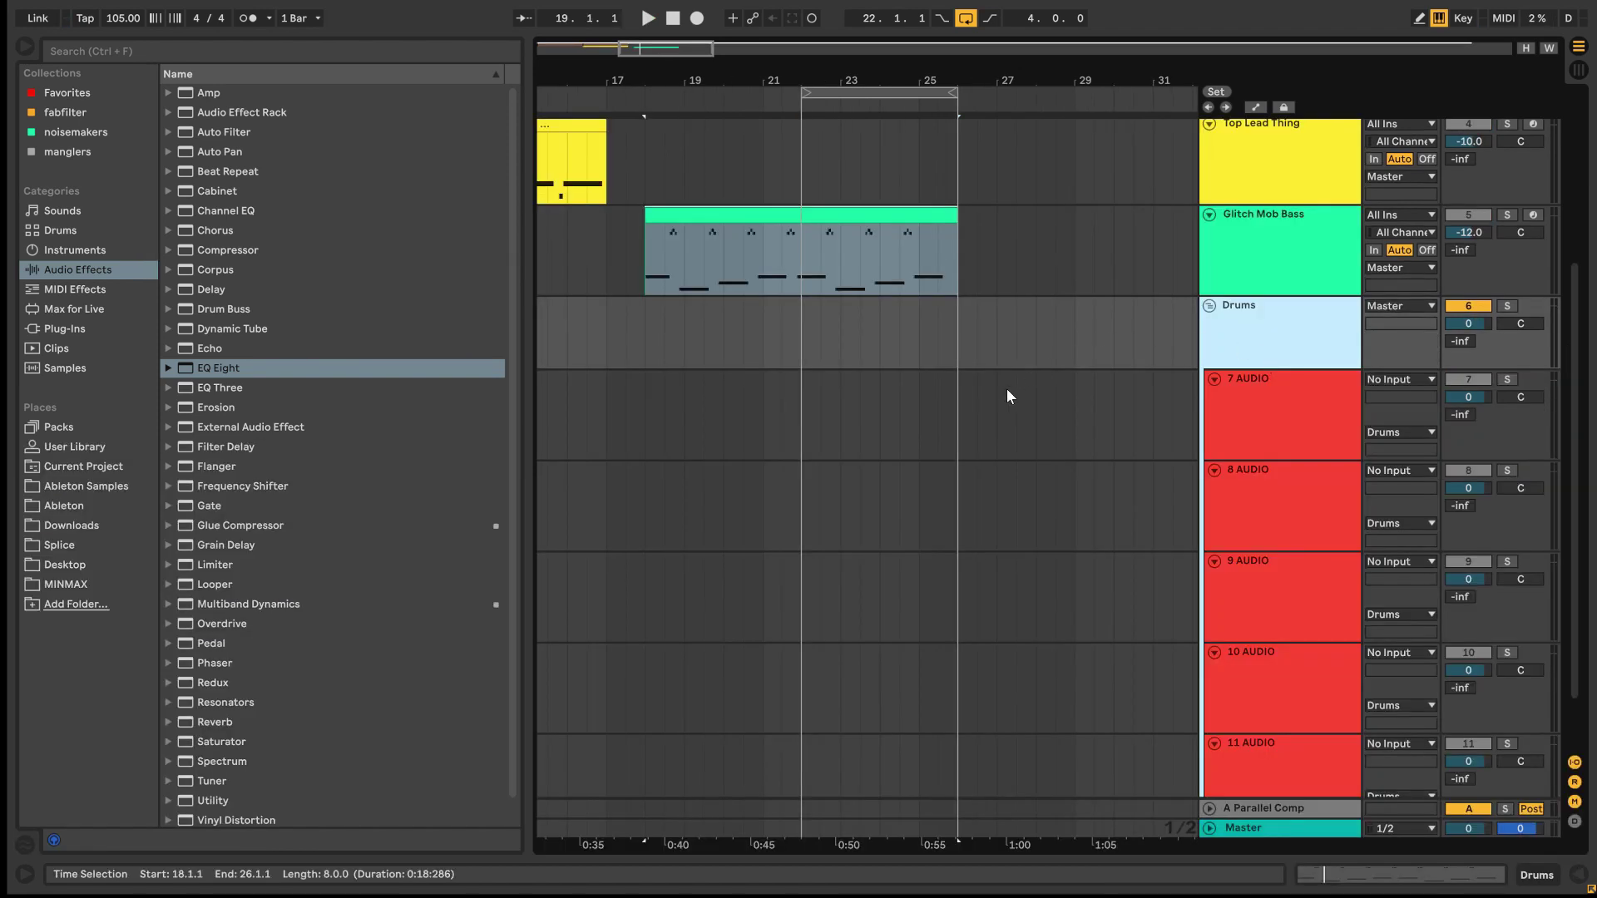
# - Play the arrangement from bar 15 to hear the transition into the bass clip at bar 18
pyautogui.click(626, 330)
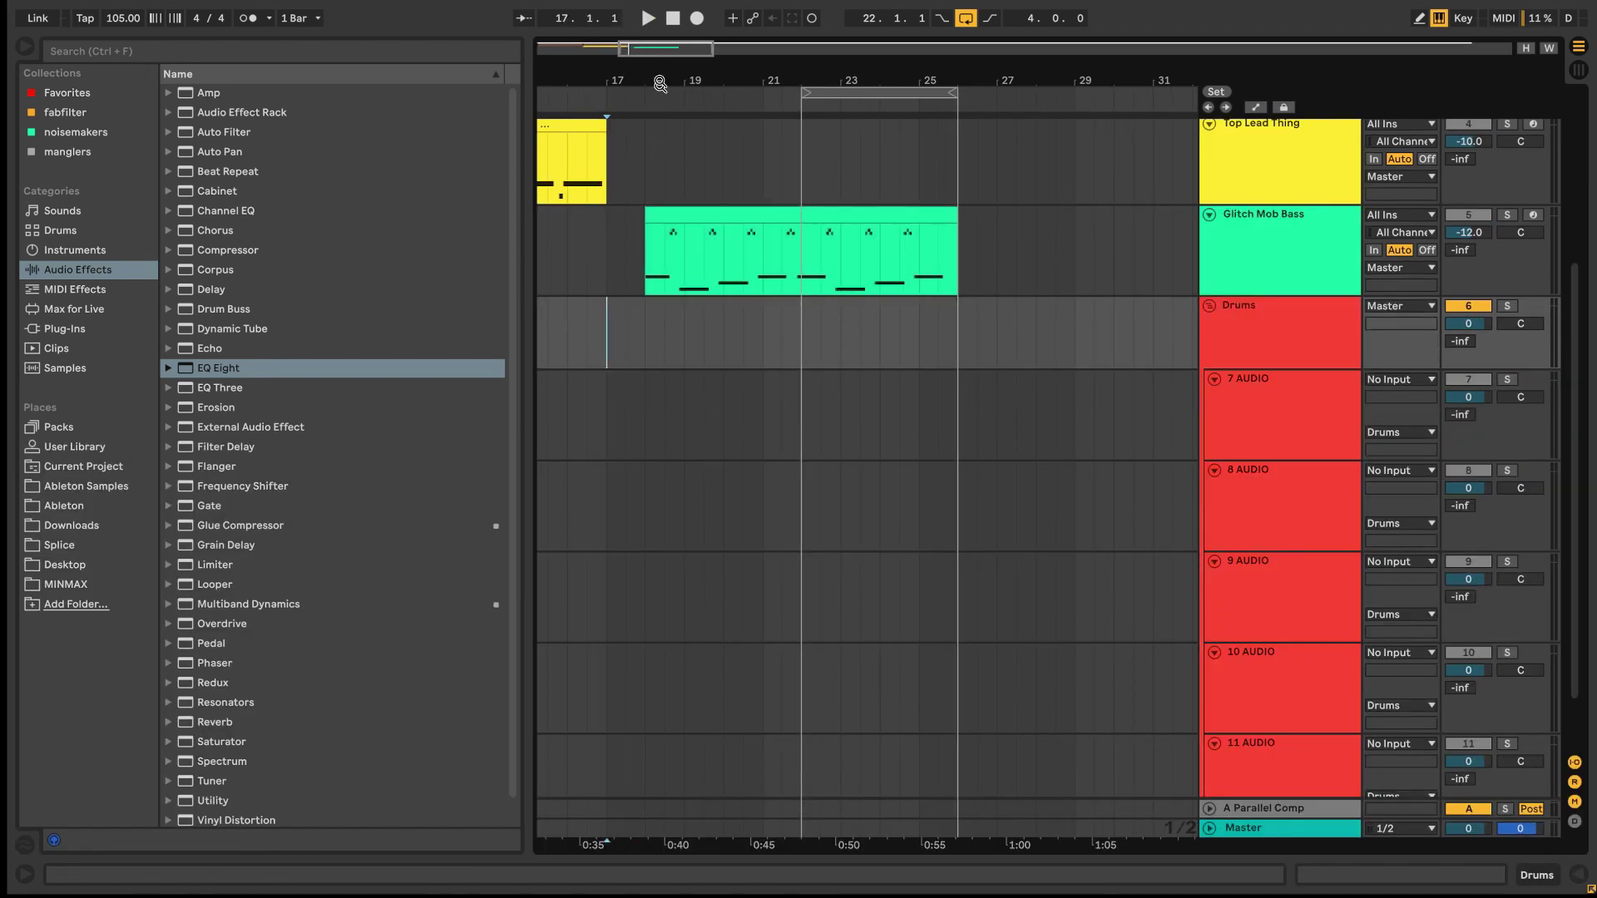
pyautogui.moveTo(656, 49); pyautogui.dragTo(656, 38)
pyautogui.scroll(2, 631, 356)
pyautogui.click(612, 539)
pyautogui.press('space')
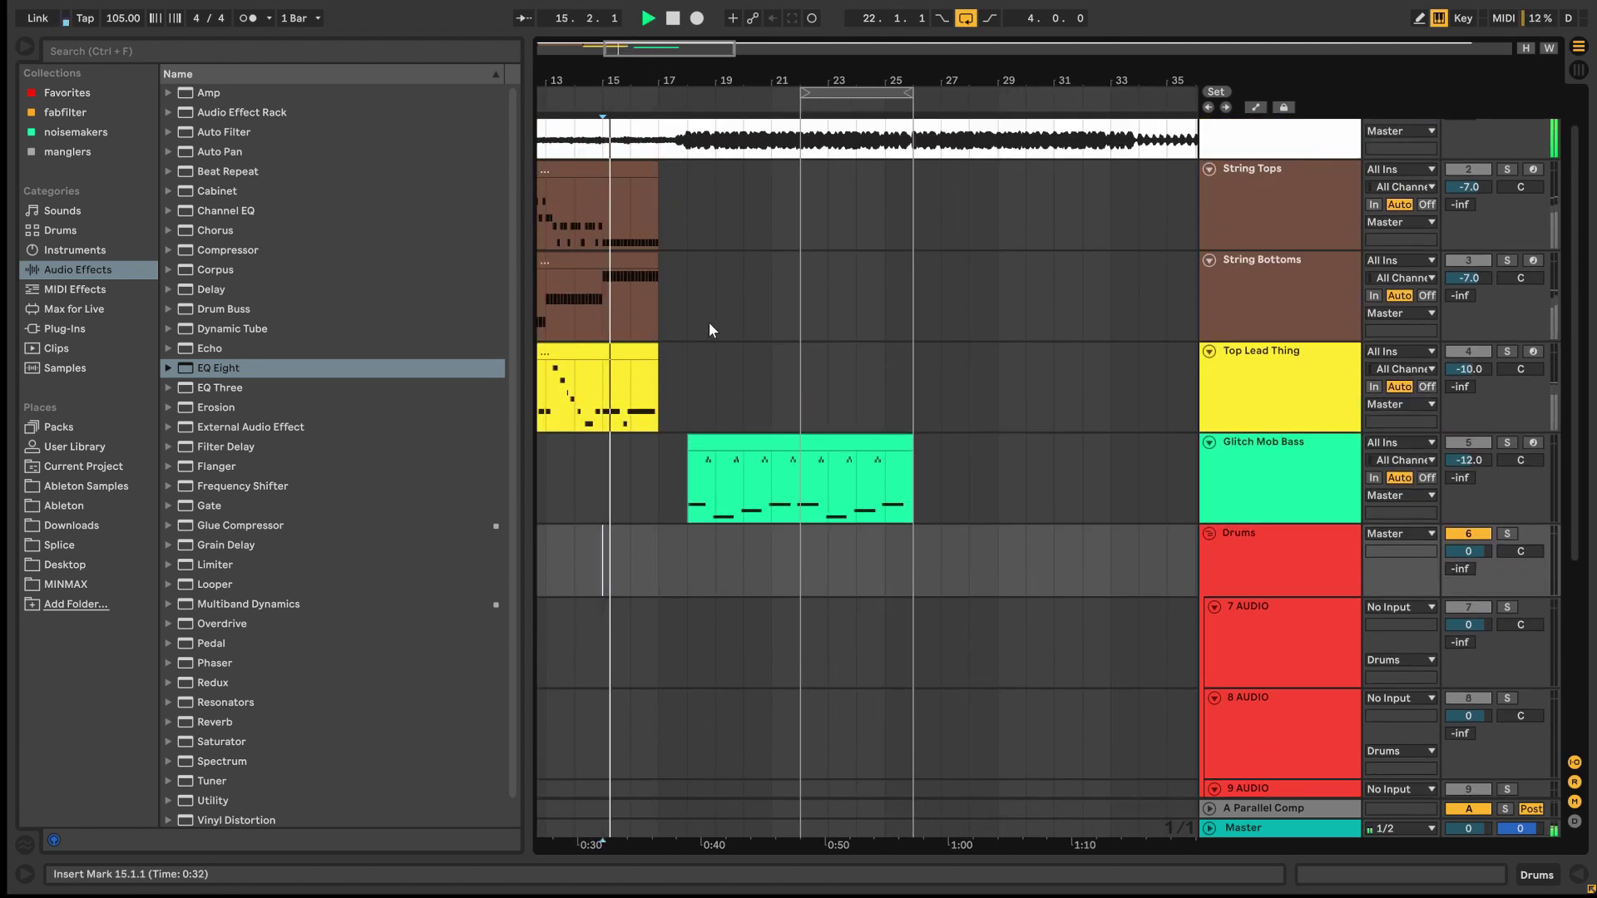
pyautogui.moveTo(626, 50); pyautogui.dragTo(649, 264)
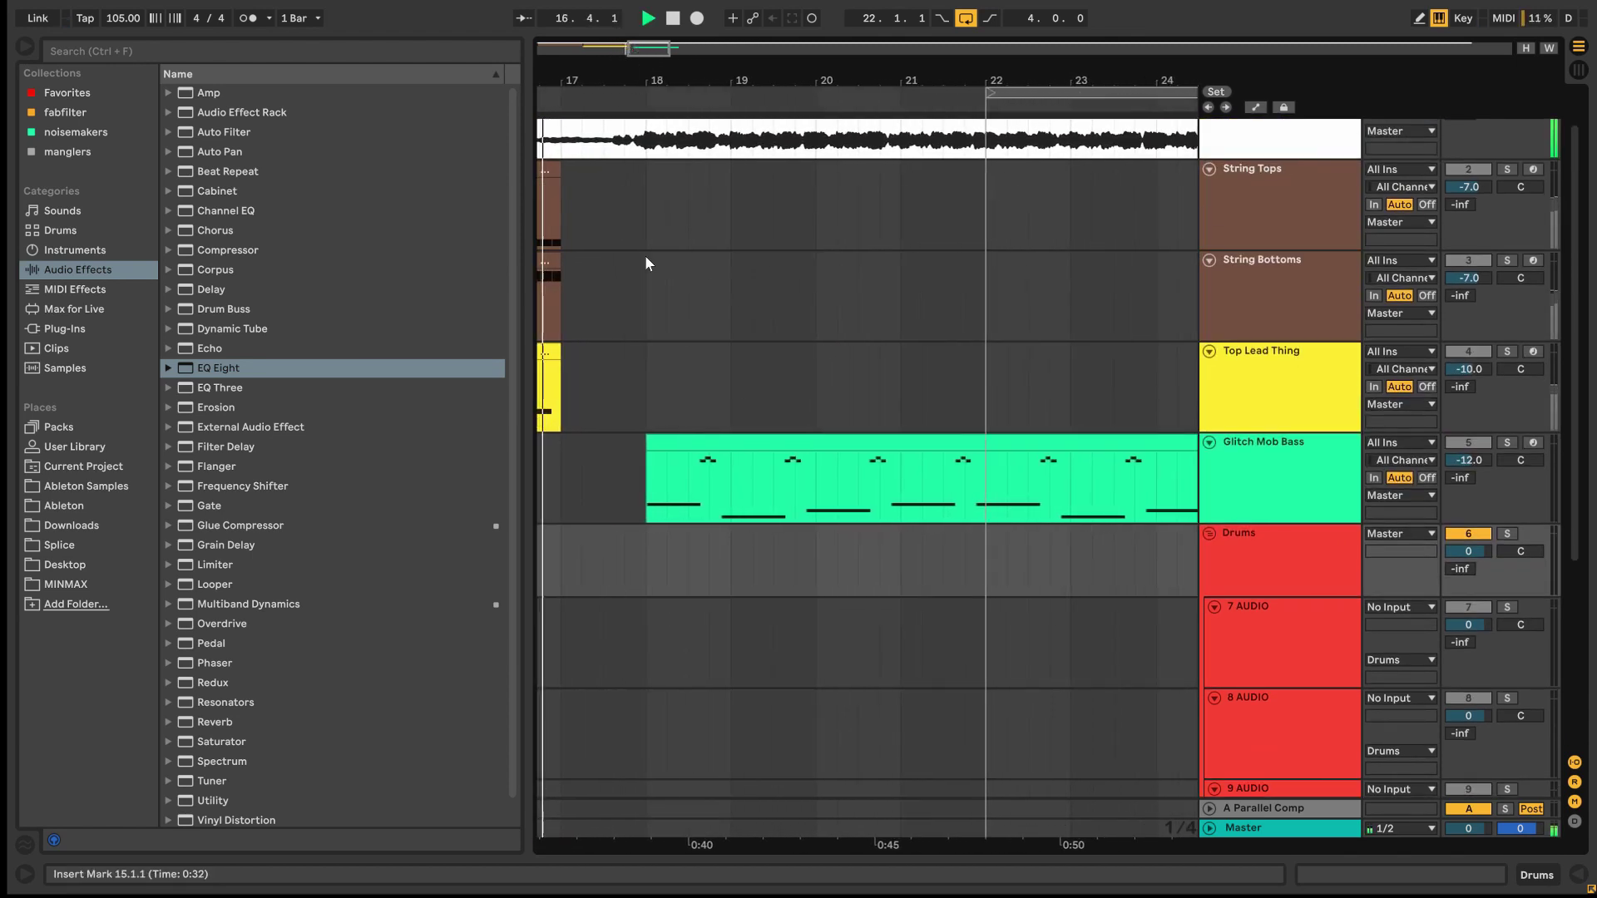
# - Place the lead clip at bar 18 on a separate Lead 2 track and lengthen all its notes by a sixteenth
pyautogui.click(647, 372)
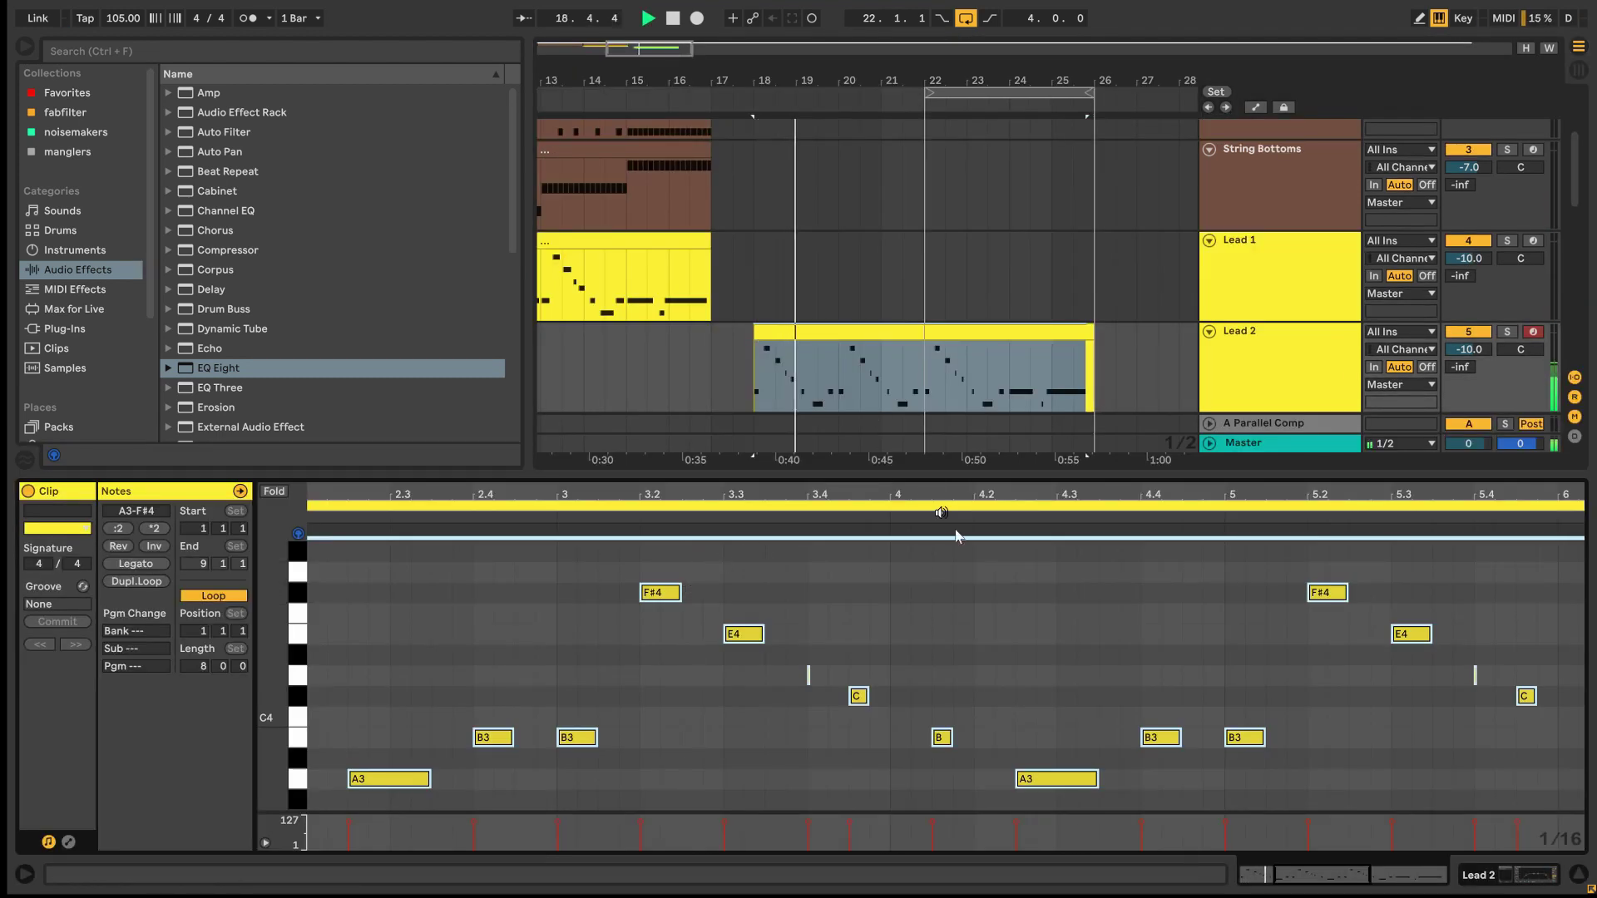
pyautogui.moveTo(762, 634); pyautogui.dragTo(783, 634)
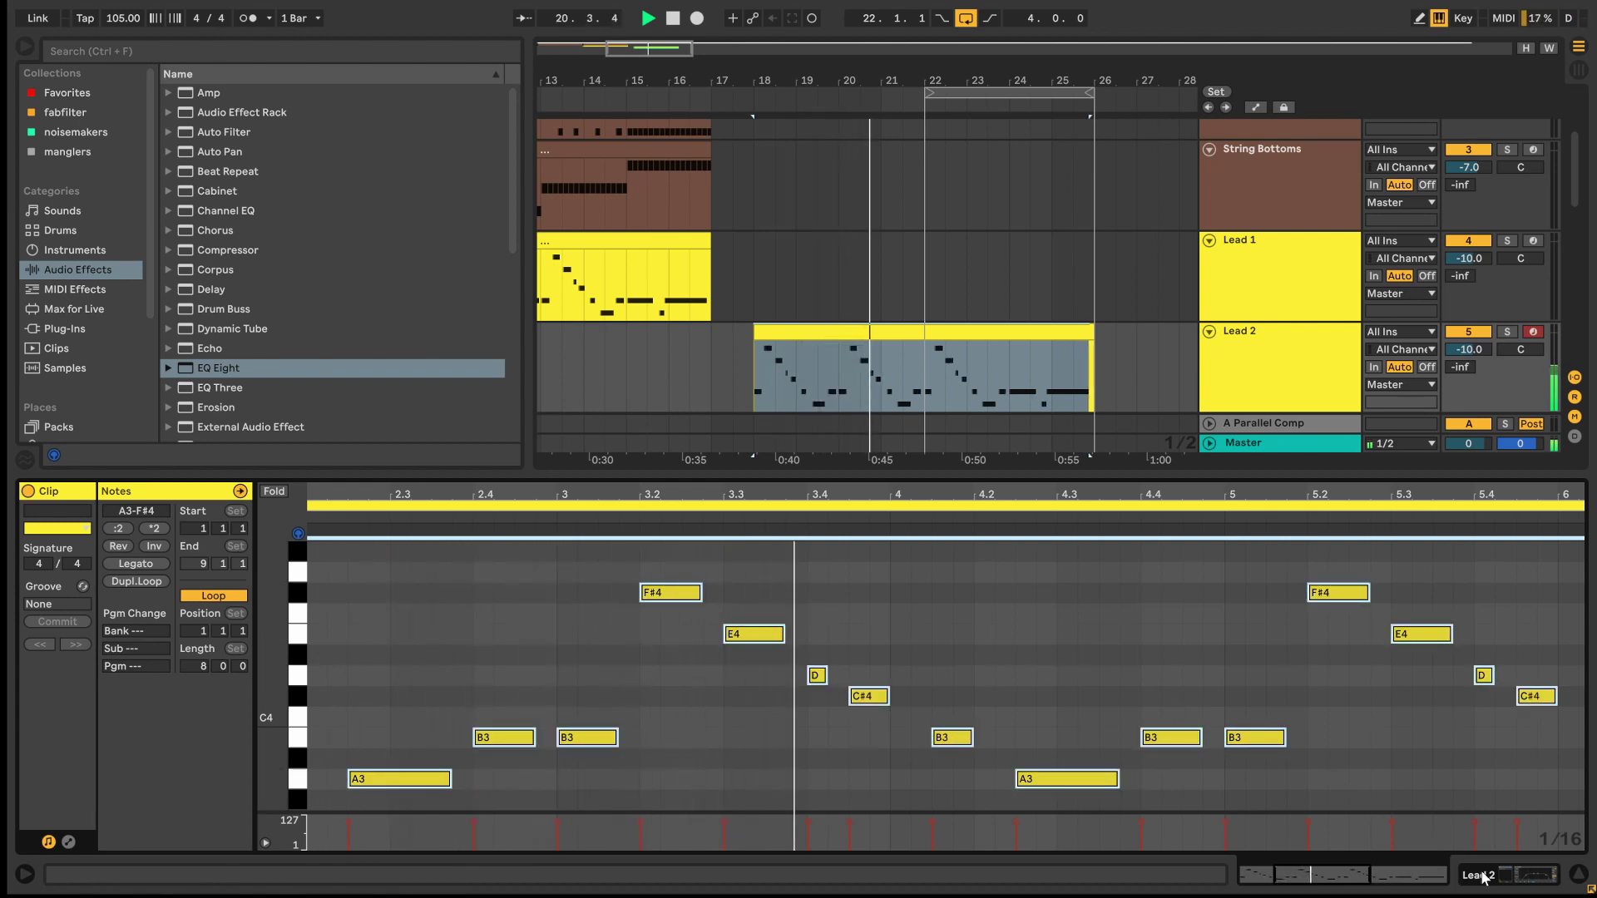
pyautogui.press('space')
# - Audition Serum presets on the soloed Lead 2 track and load Keys Synthwave Flute
pyautogui.click(1516, 877)
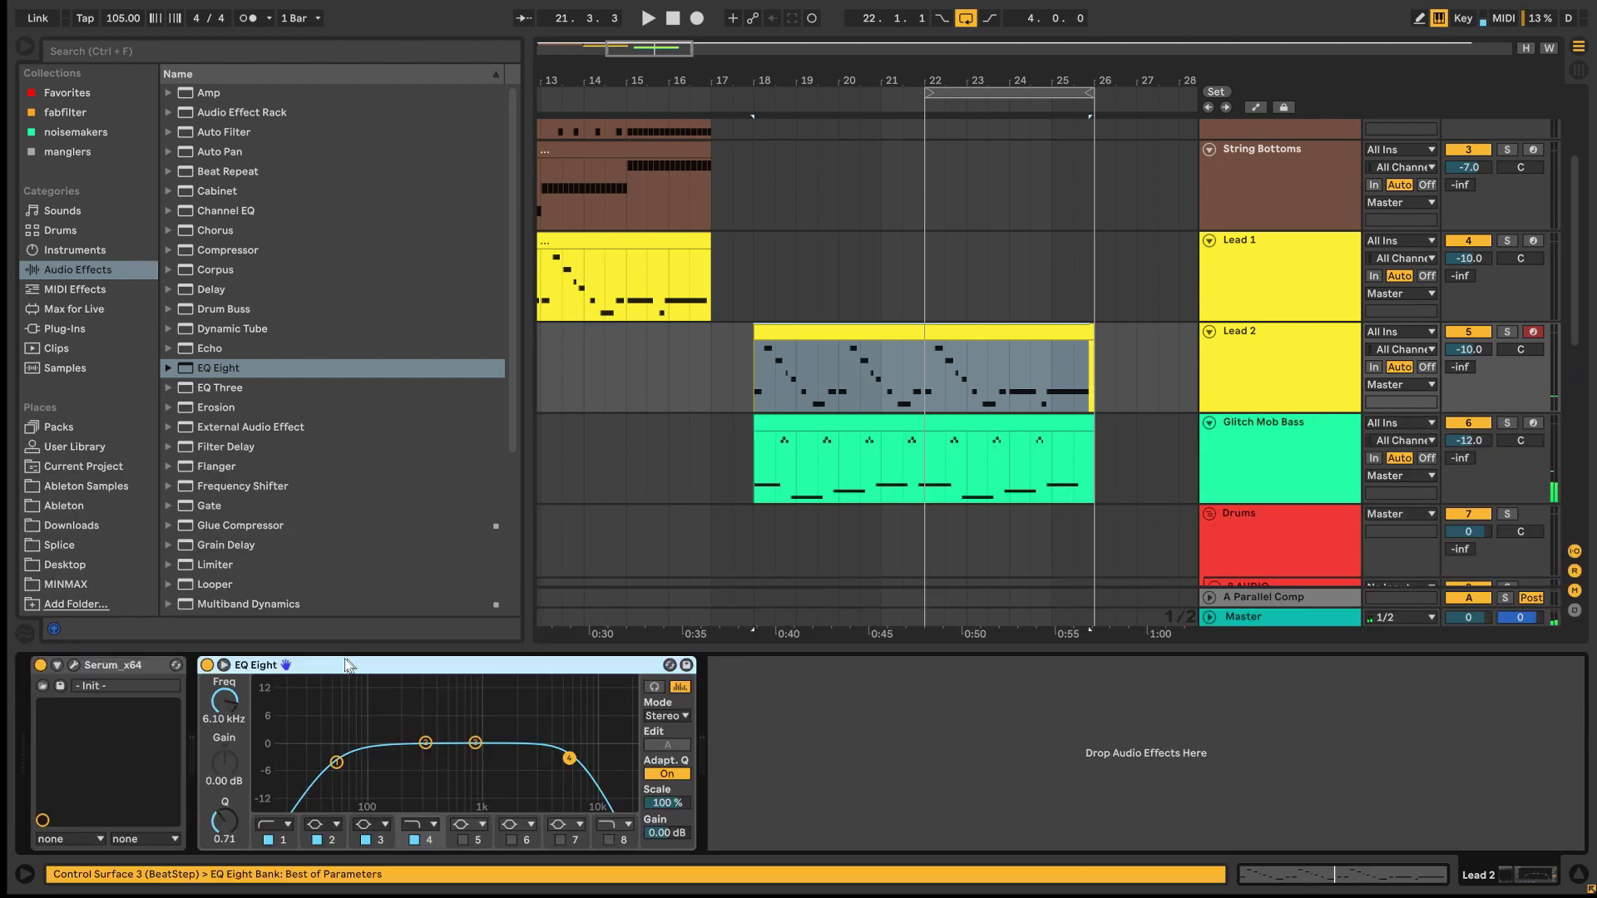
pyautogui.click(73, 665)
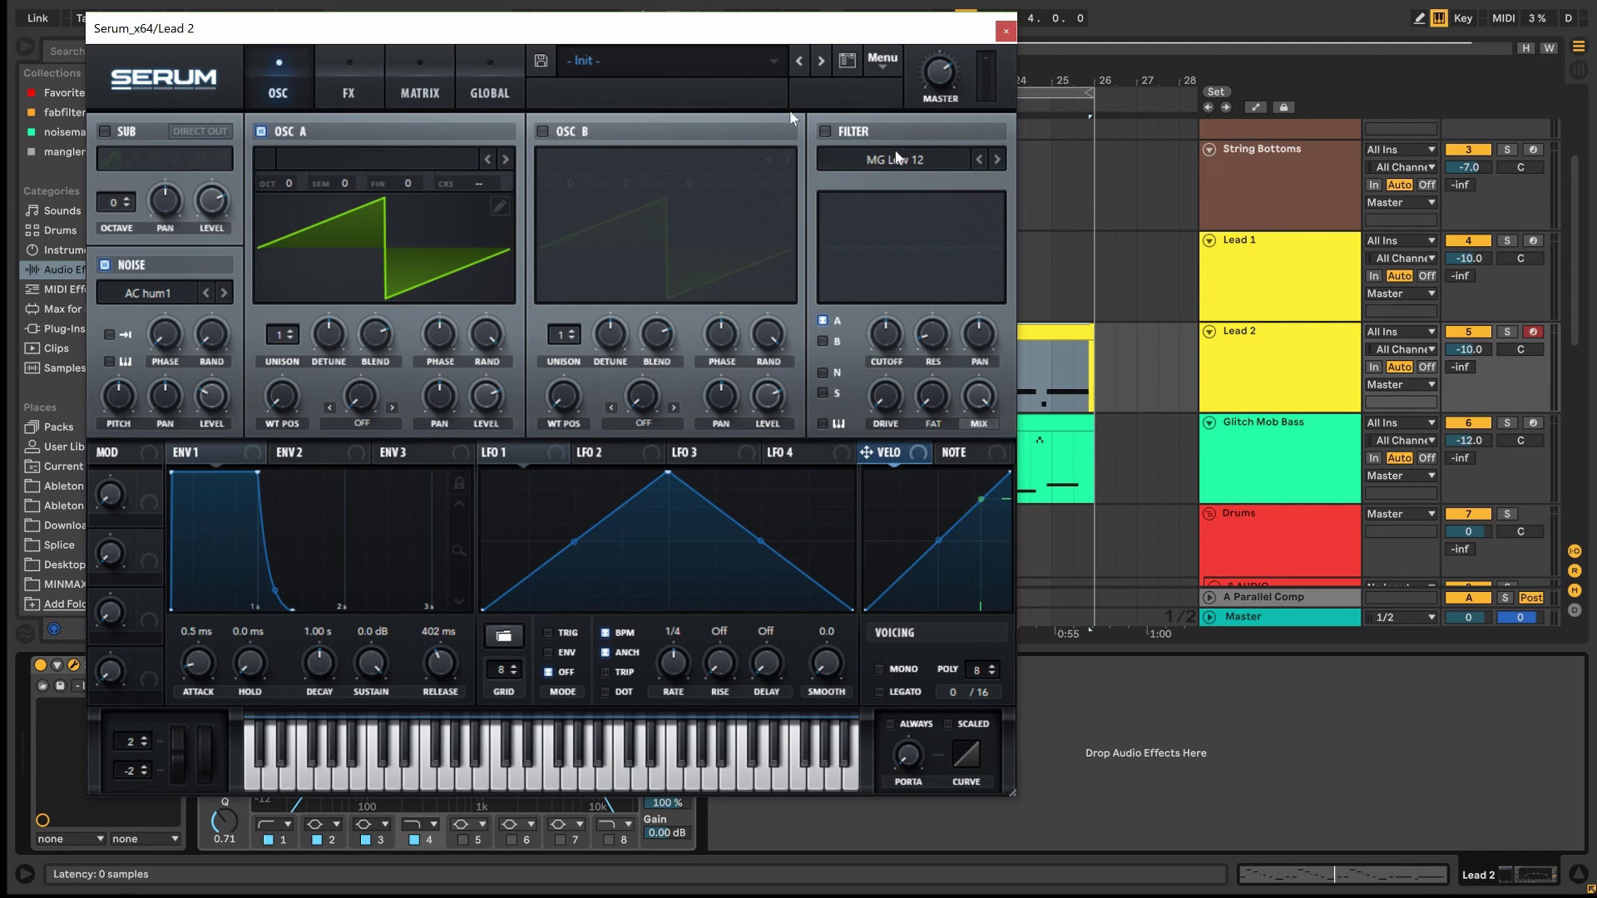
pyautogui.click(1506, 331)
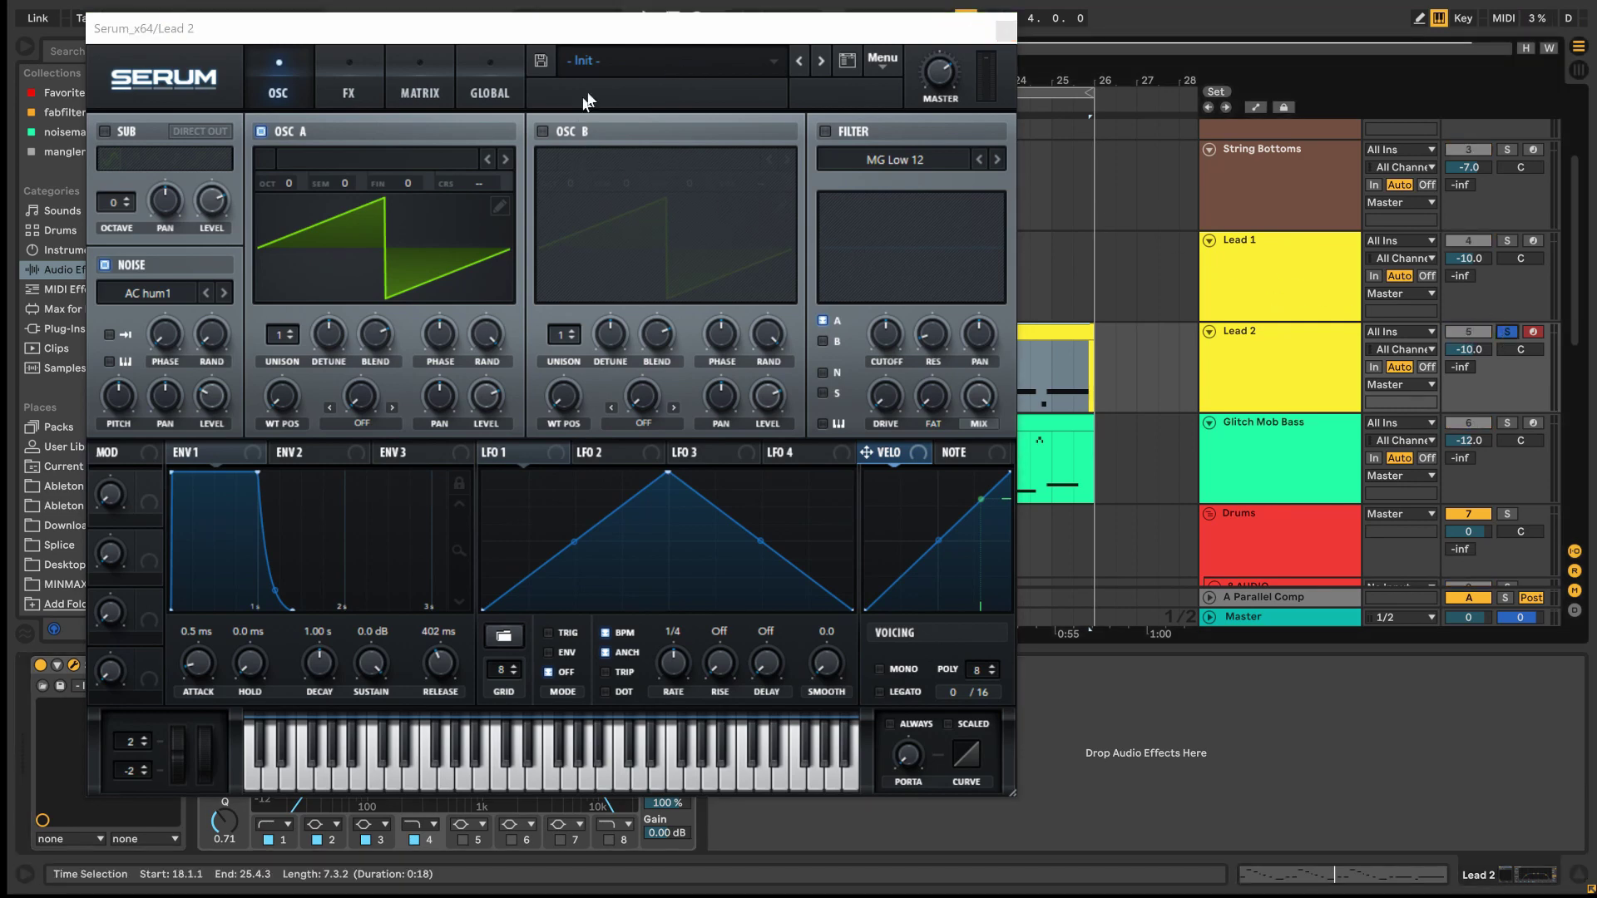
pyautogui.click(621, 65)
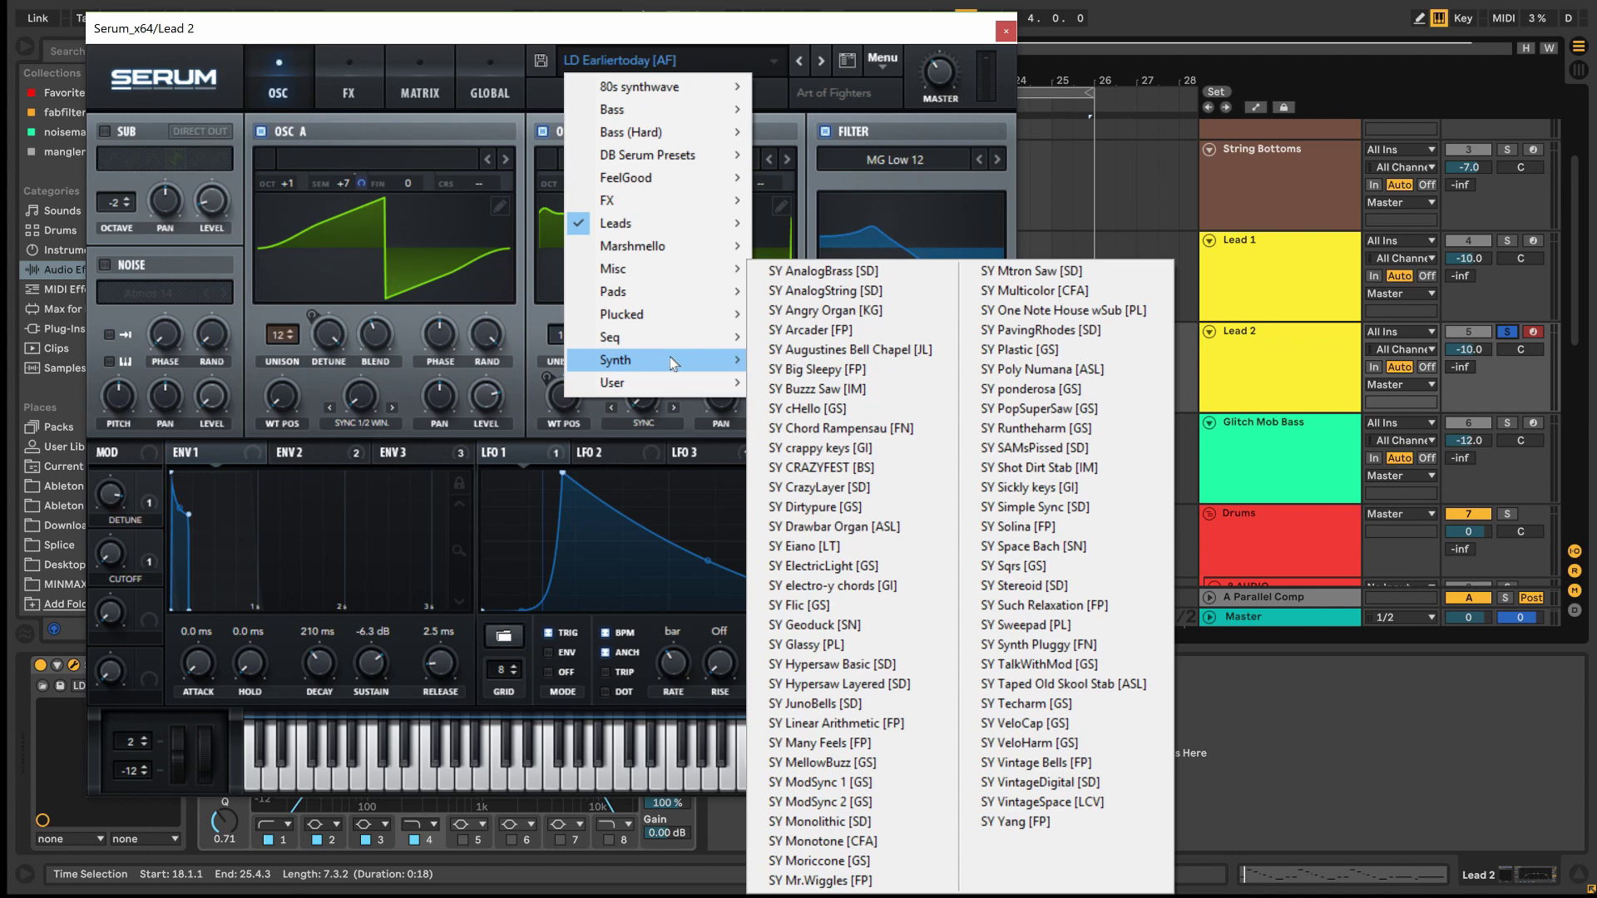
pyautogui.moveTo(686, 111)
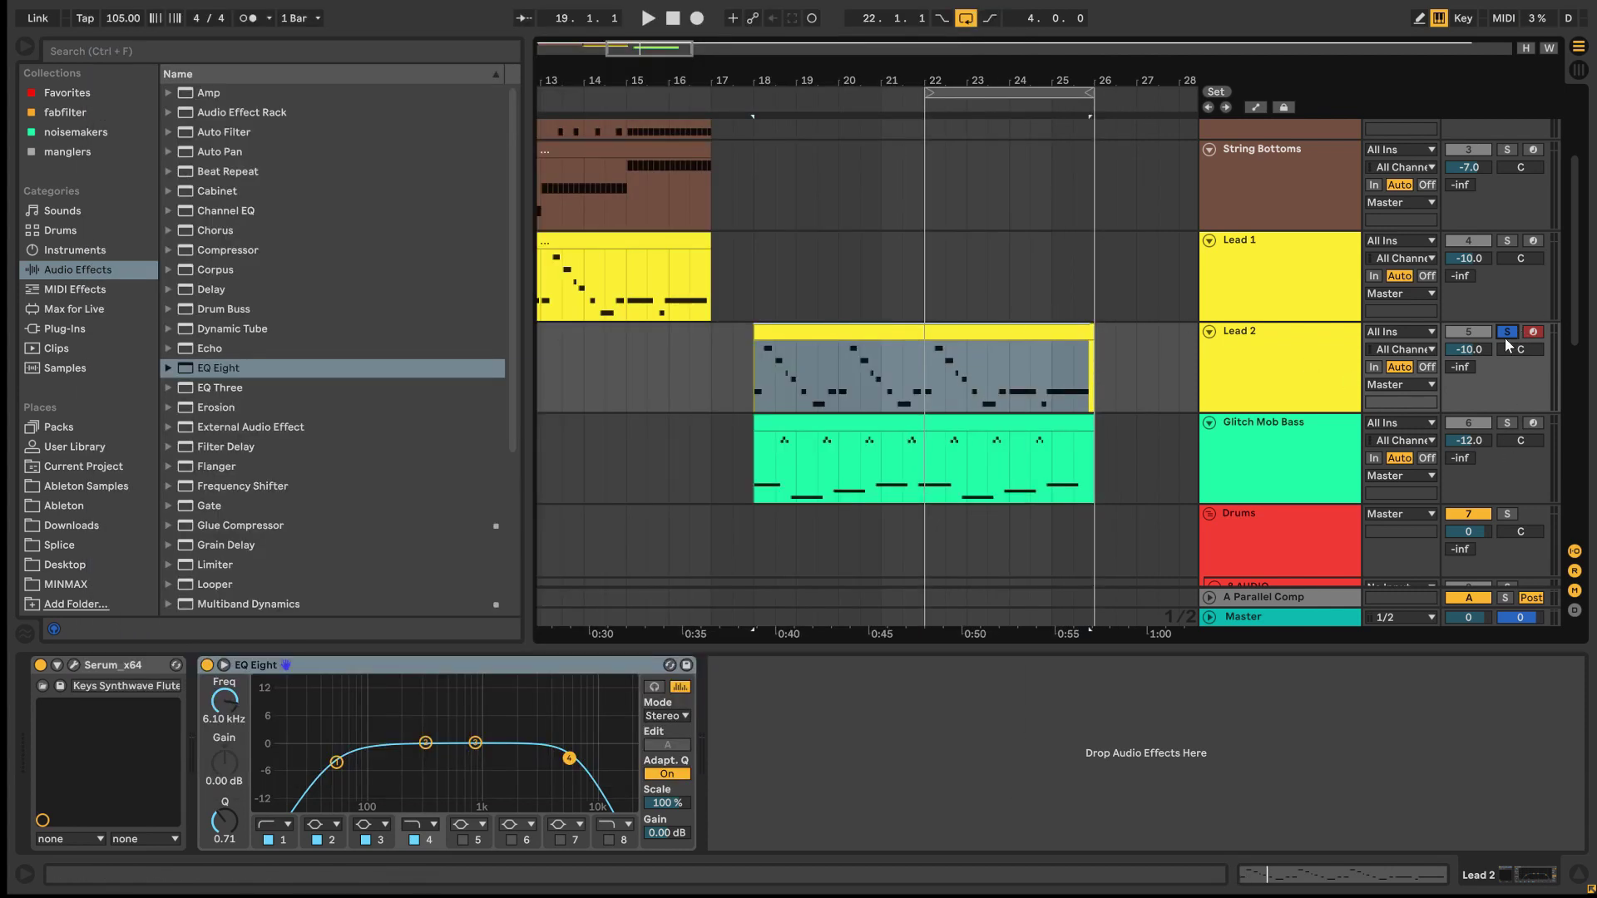
pyautogui.click(1507, 332)
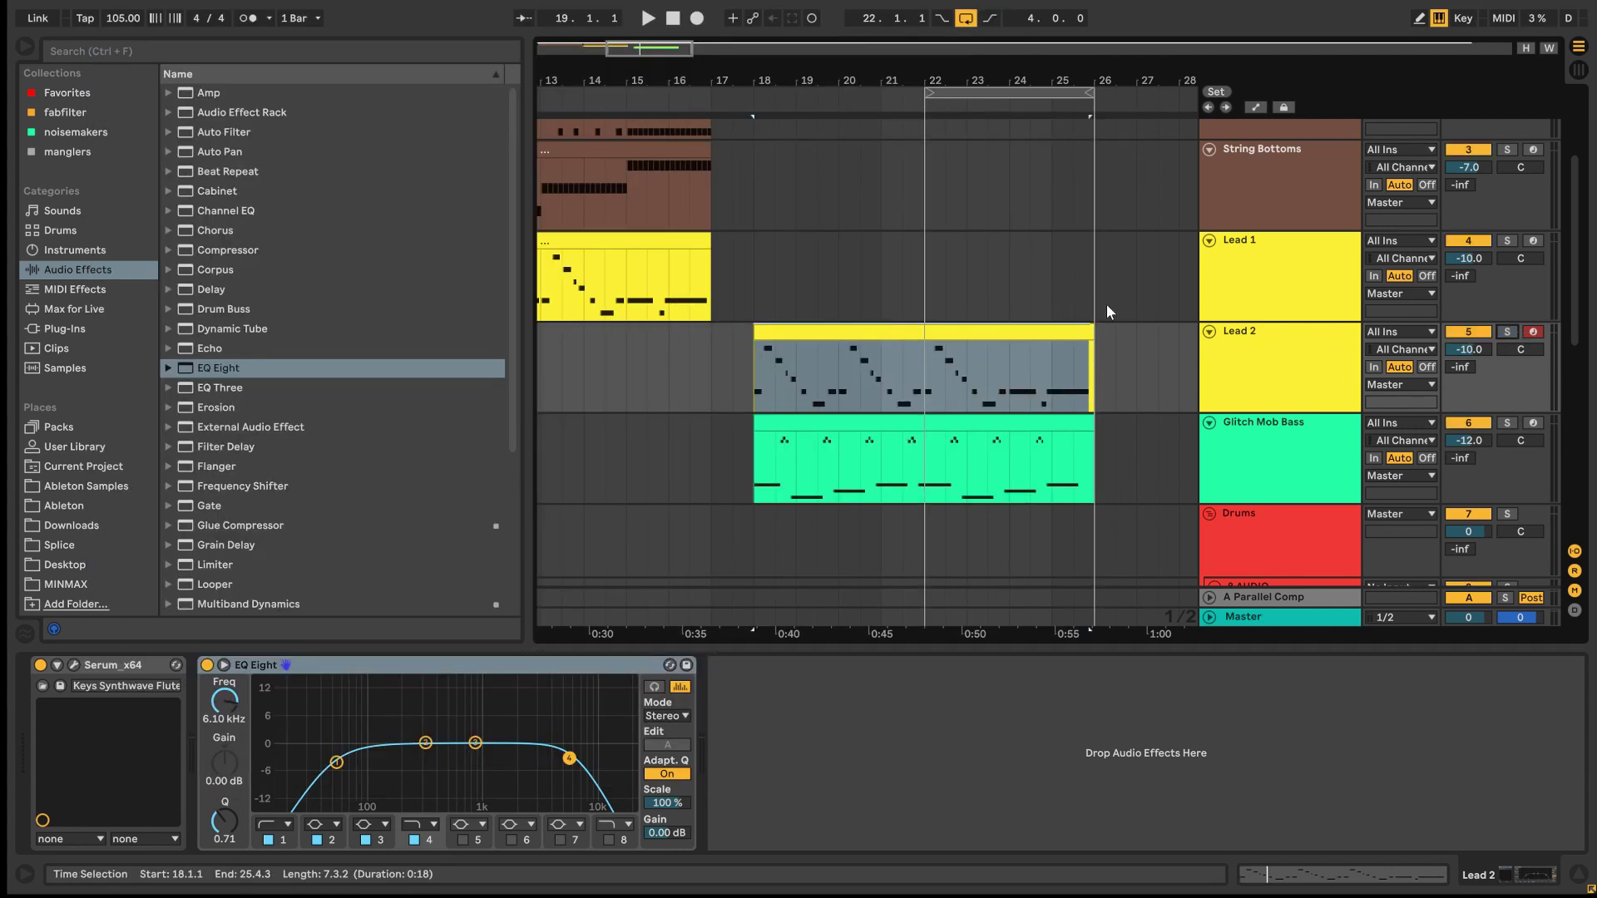
# - Solo OG Song and loop bars 18 to 26 to listen to the original lead
pyautogui.scroll(4, 1106, 303)
pyautogui.press('space')
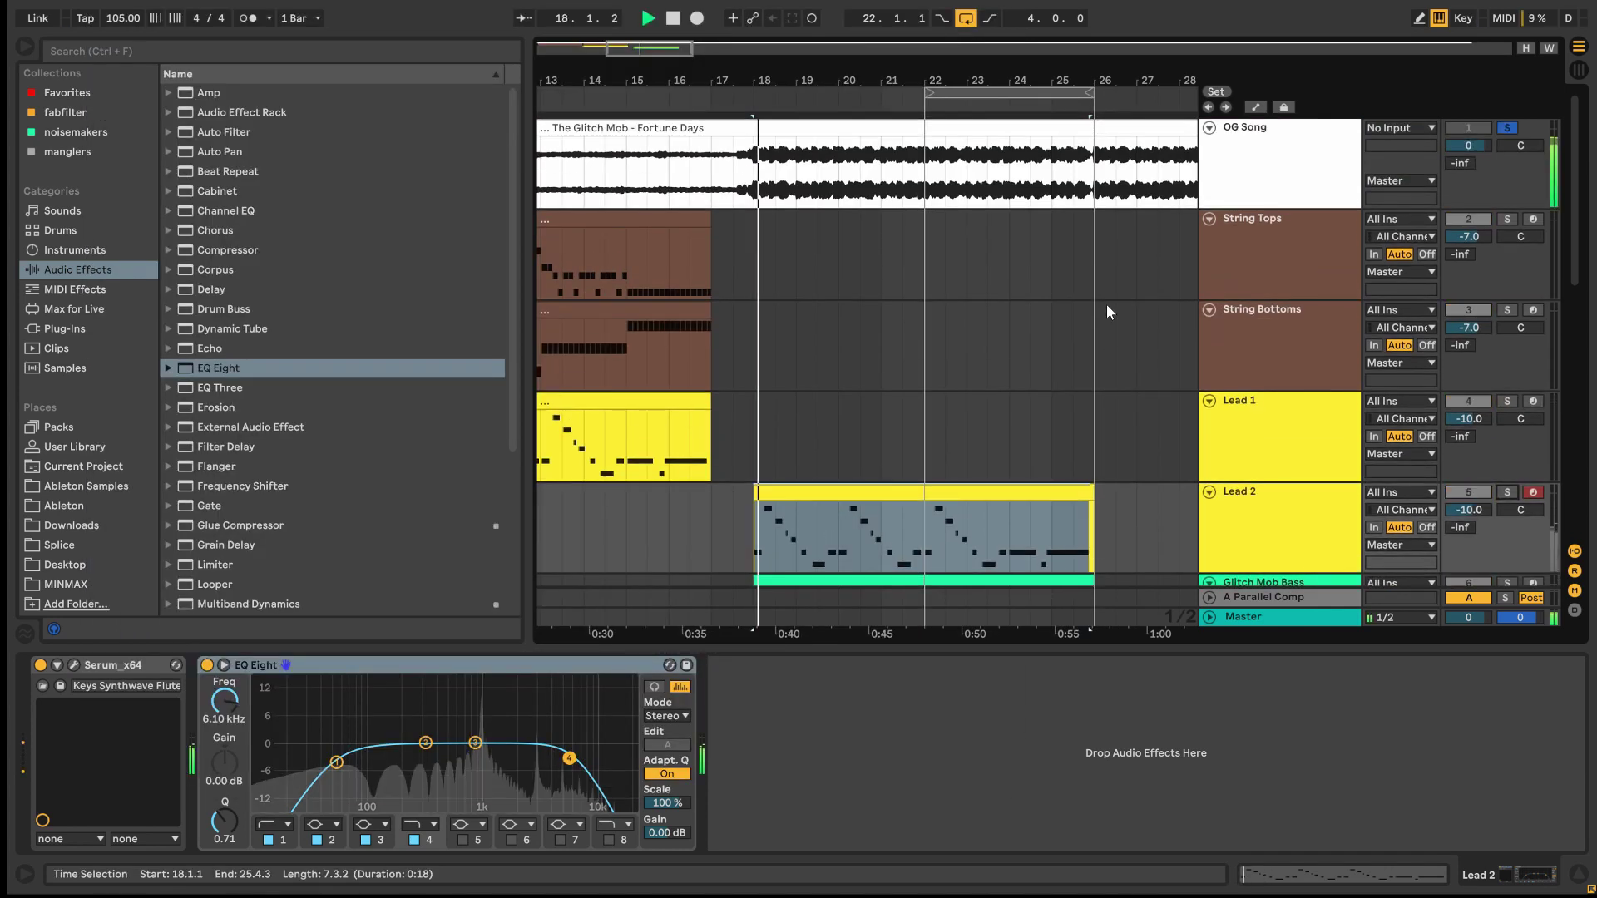
pyautogui.hotkey('ctrl', 'l')
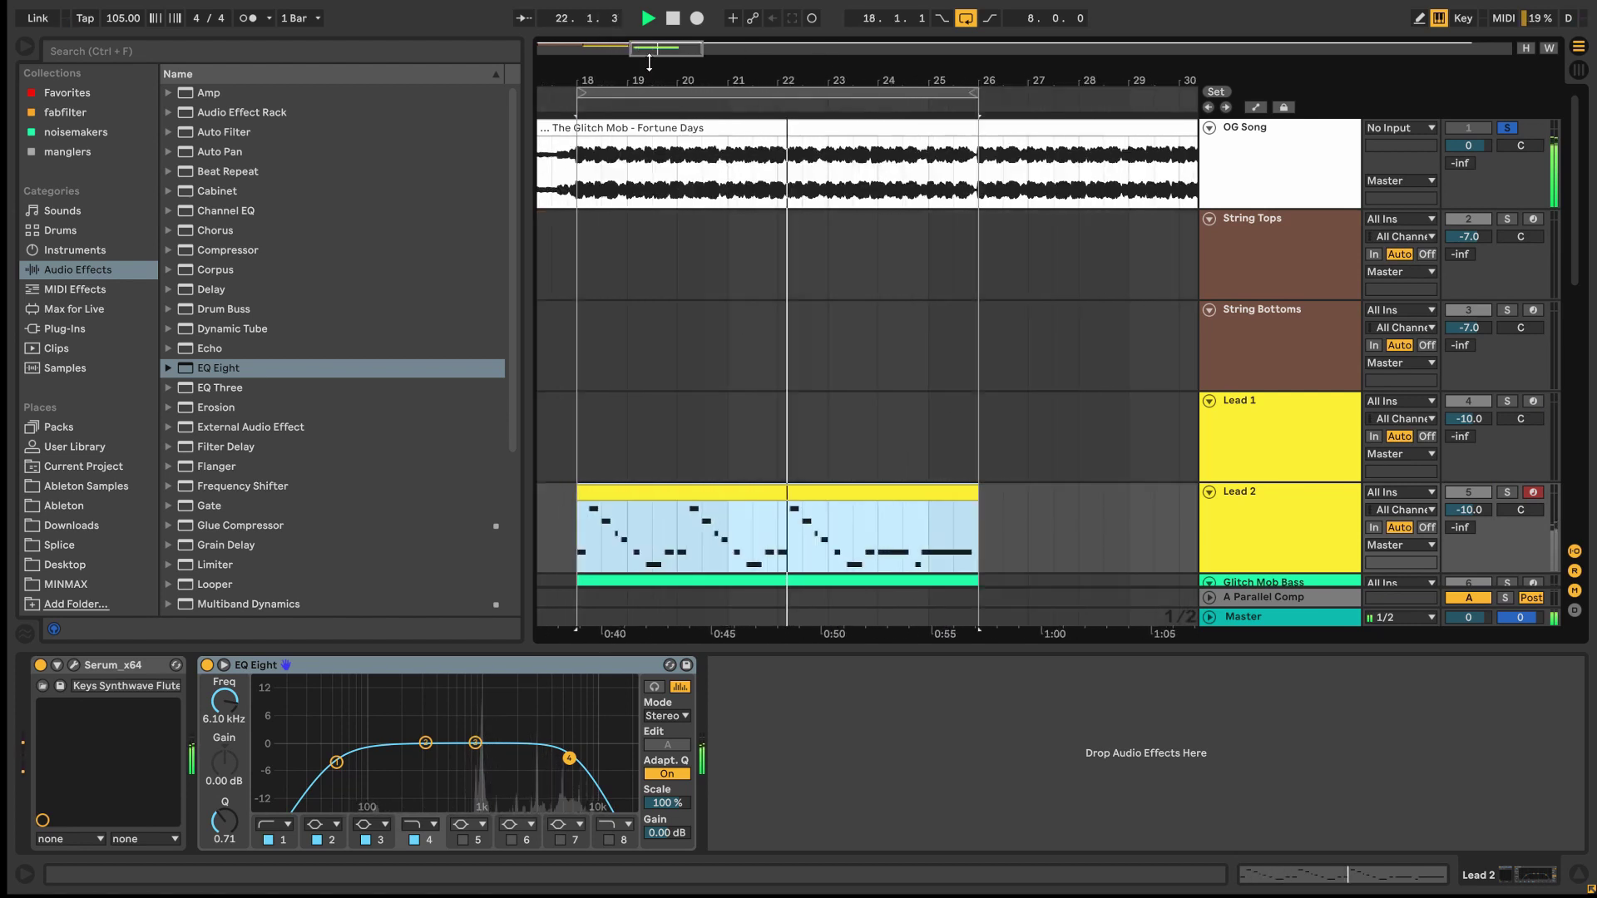
pyautogui.press('space')
# - Fold the Glitch Mob Bass and Lead 2 tracks in the arrangement
pyautogui.scroll(-3, 699, 291)
pyautogui.scroll(-4, 697, 237)
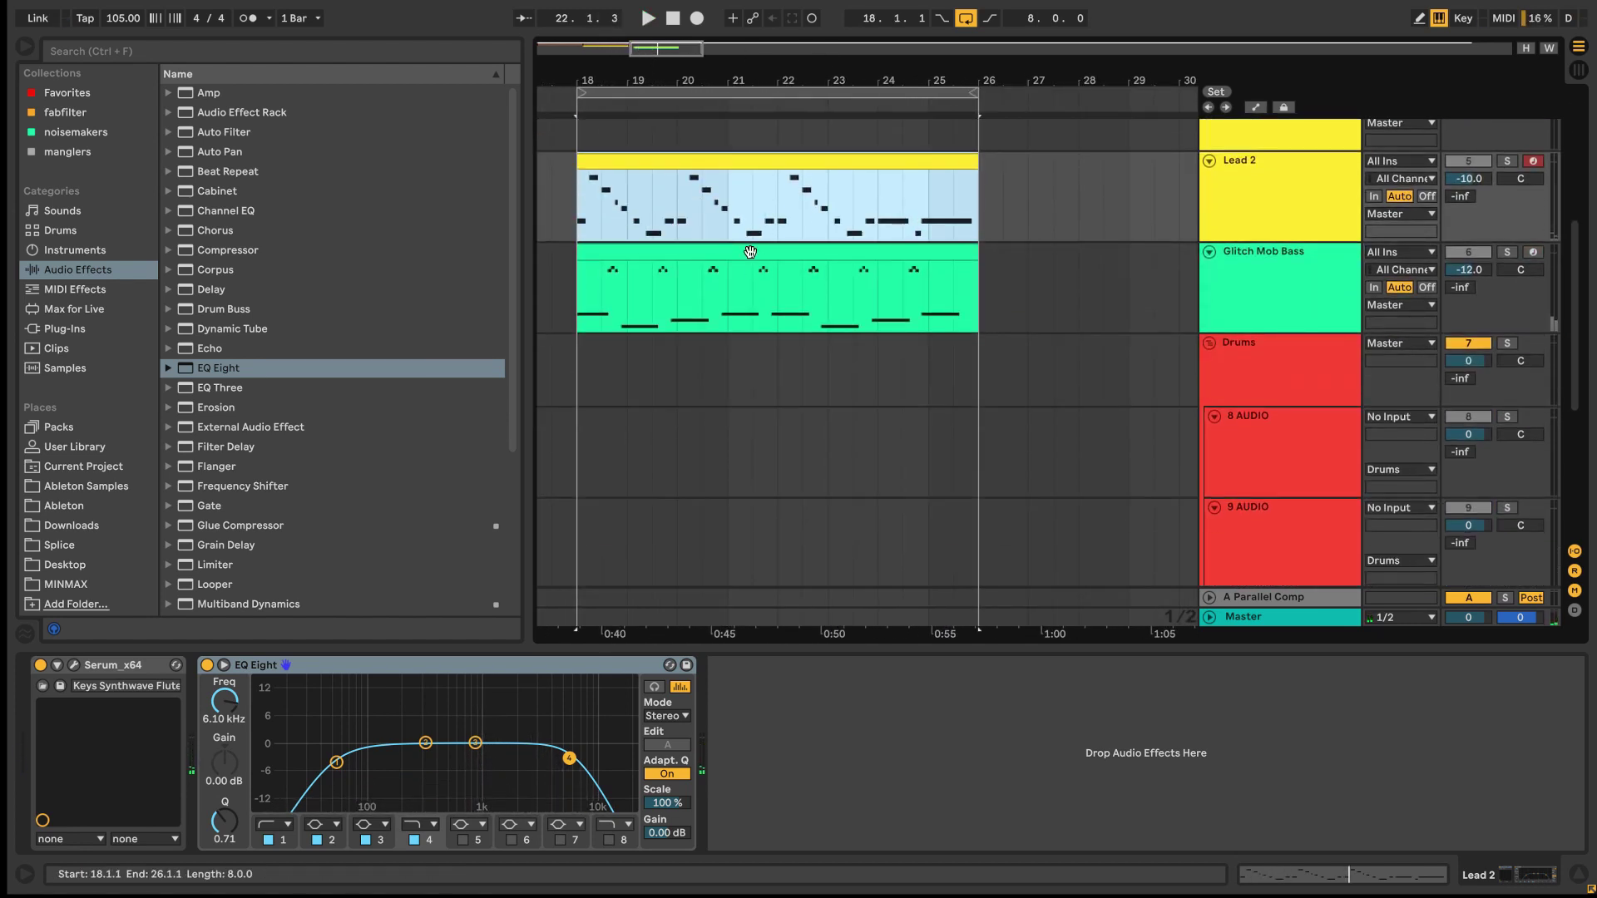
pyautogui.scroll(1, 749, 250)
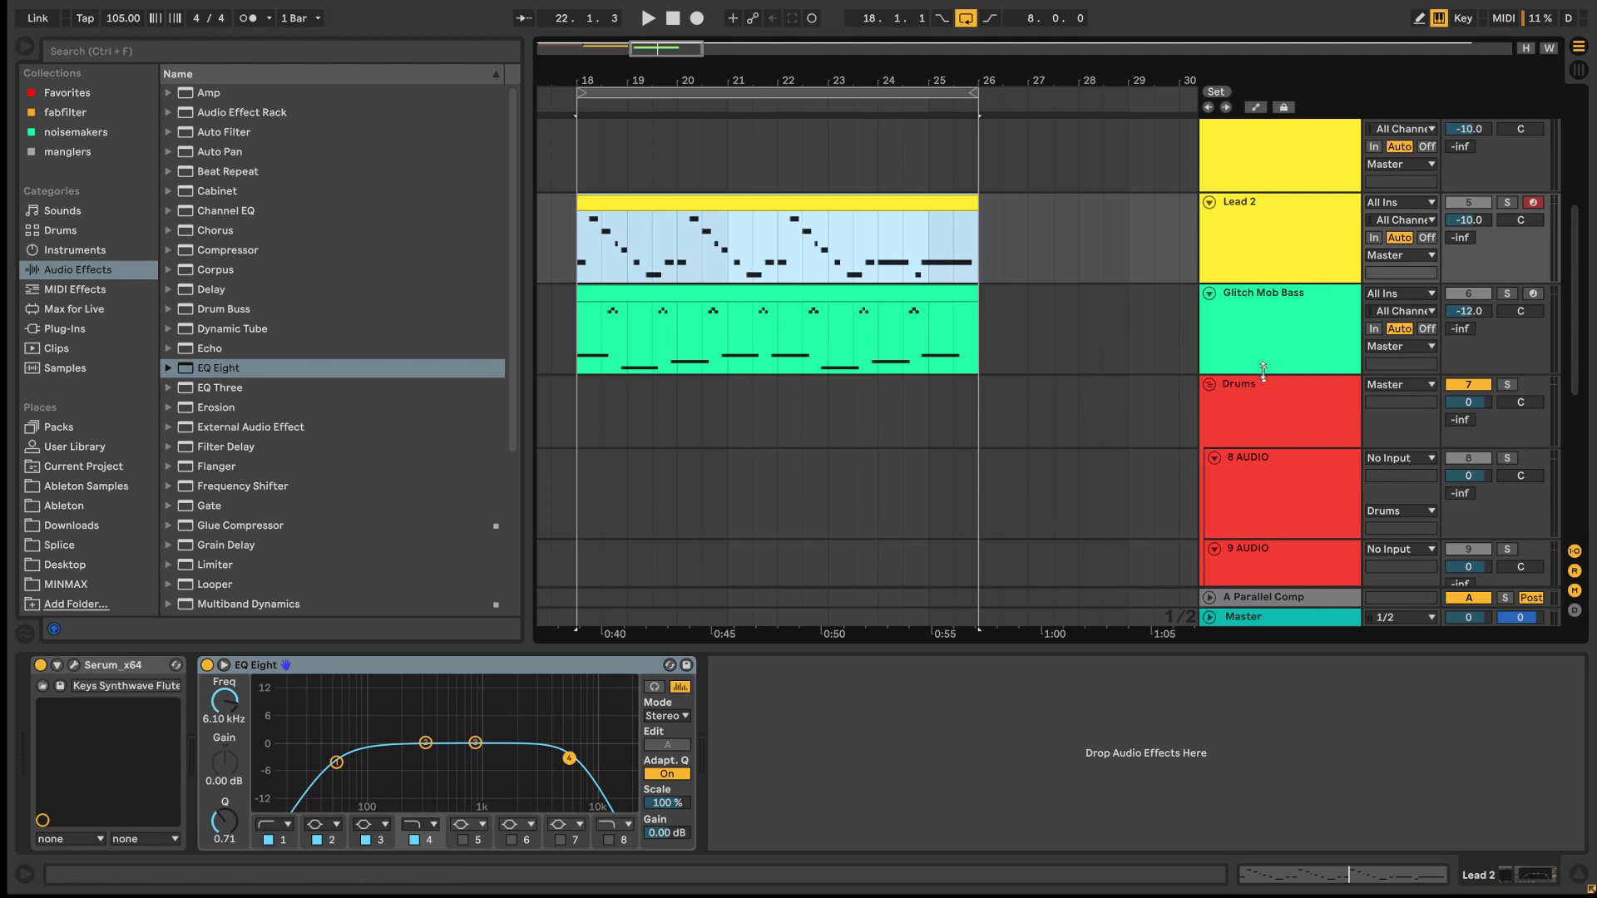
pyautogui.click(1213, 306)
pyautogui.click(1209, 293)
pyautogui.click(1213, 204)
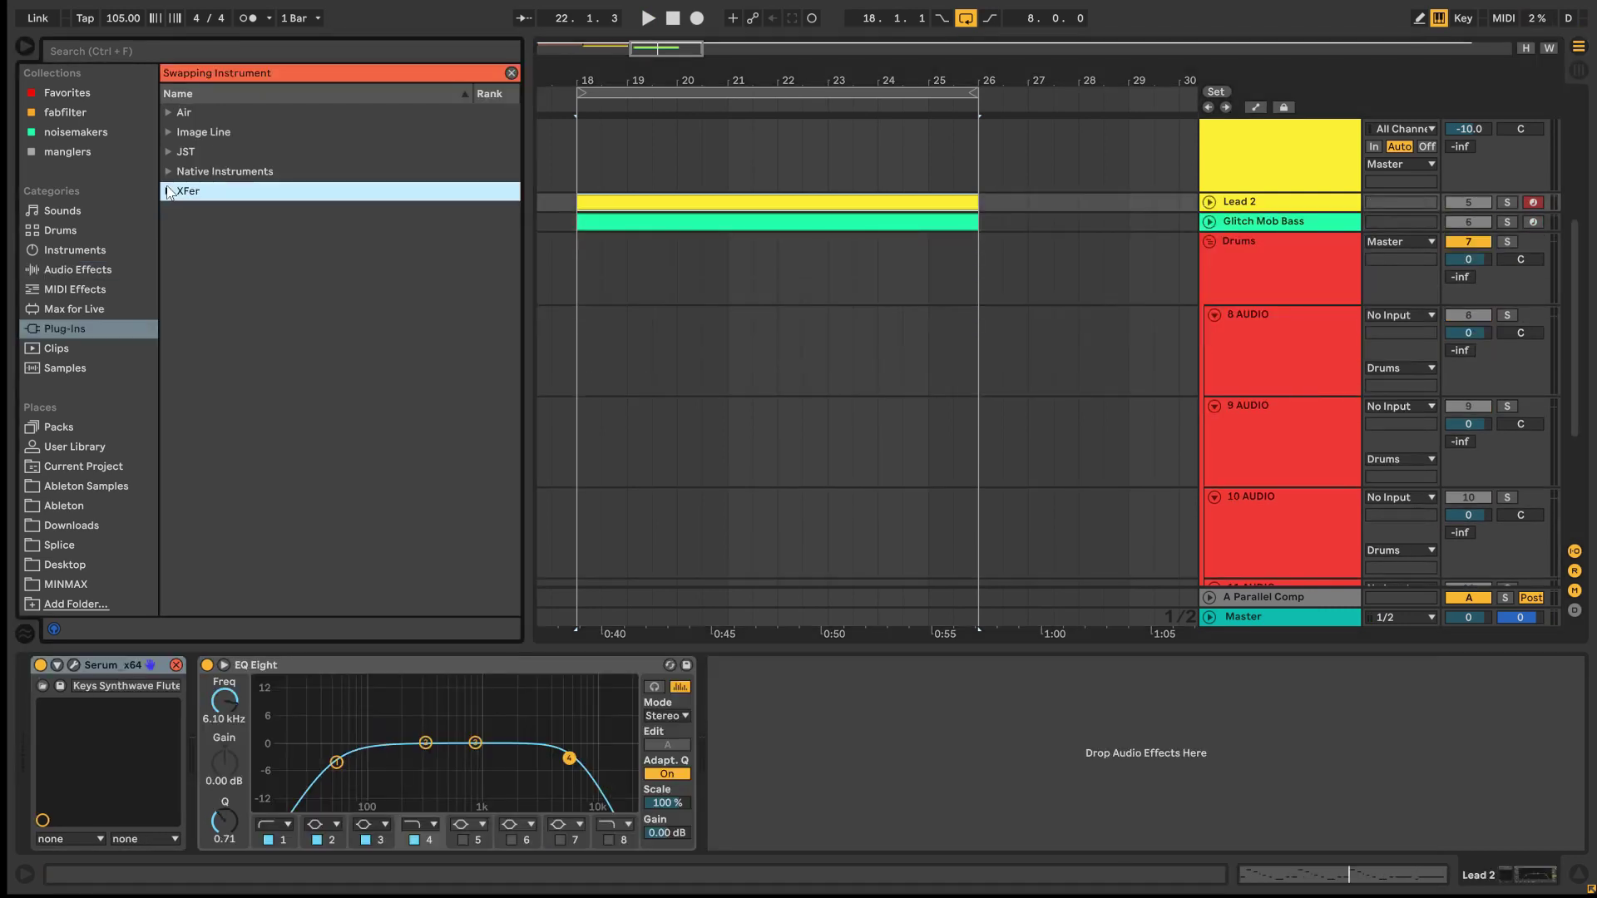
# - Swap Serum on Lead 2 for the Air instrument Xpand!2_x64
pyautogui.click(169, 172)
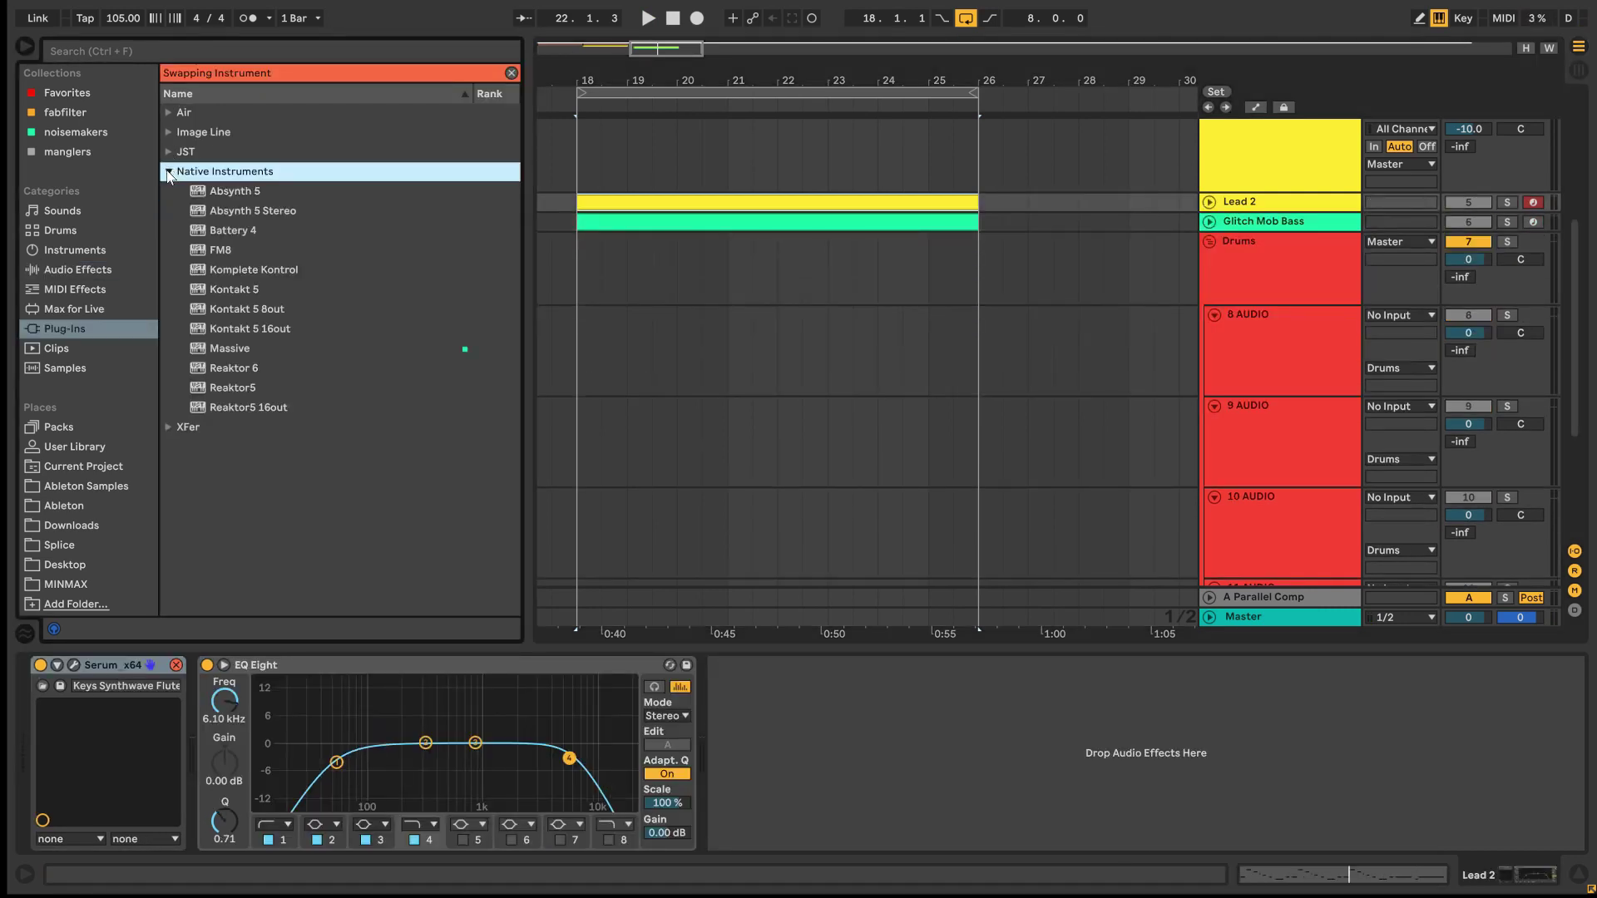
pyautogui.click(169, 172)
pyautogui.click(162, 114)
pyautogui.click(171, 113)
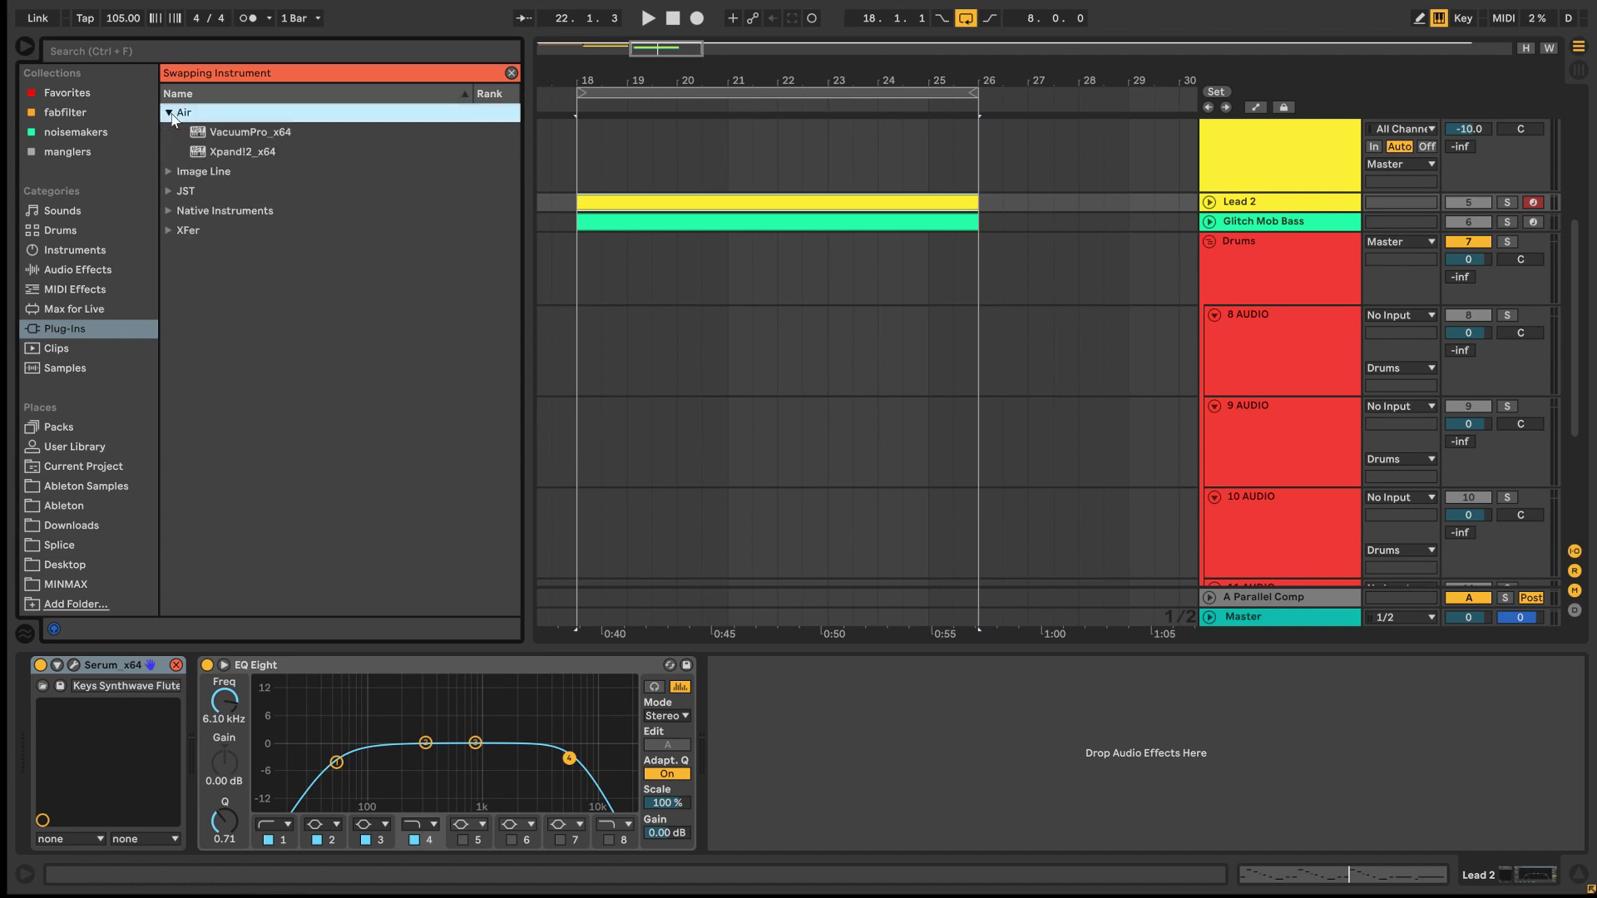
pyautogui.doubleClick(218, 150)
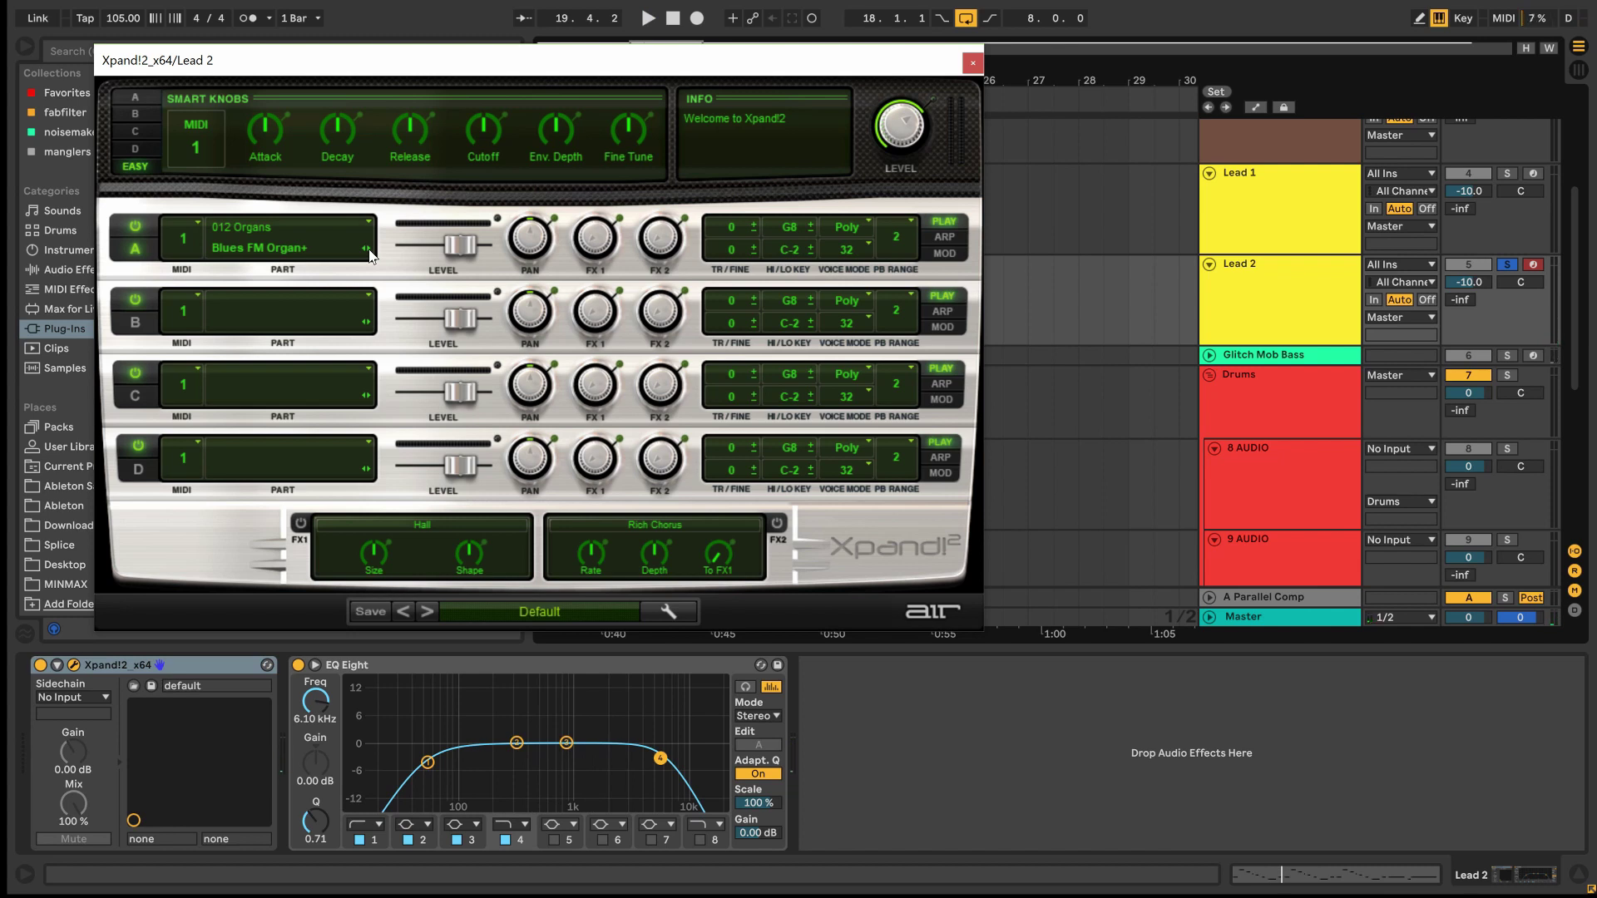
# - Audition organ patches for part A of Xpand!2 during playback and choose Jazz More+ from 012 Organs
pyautogui.press('space')
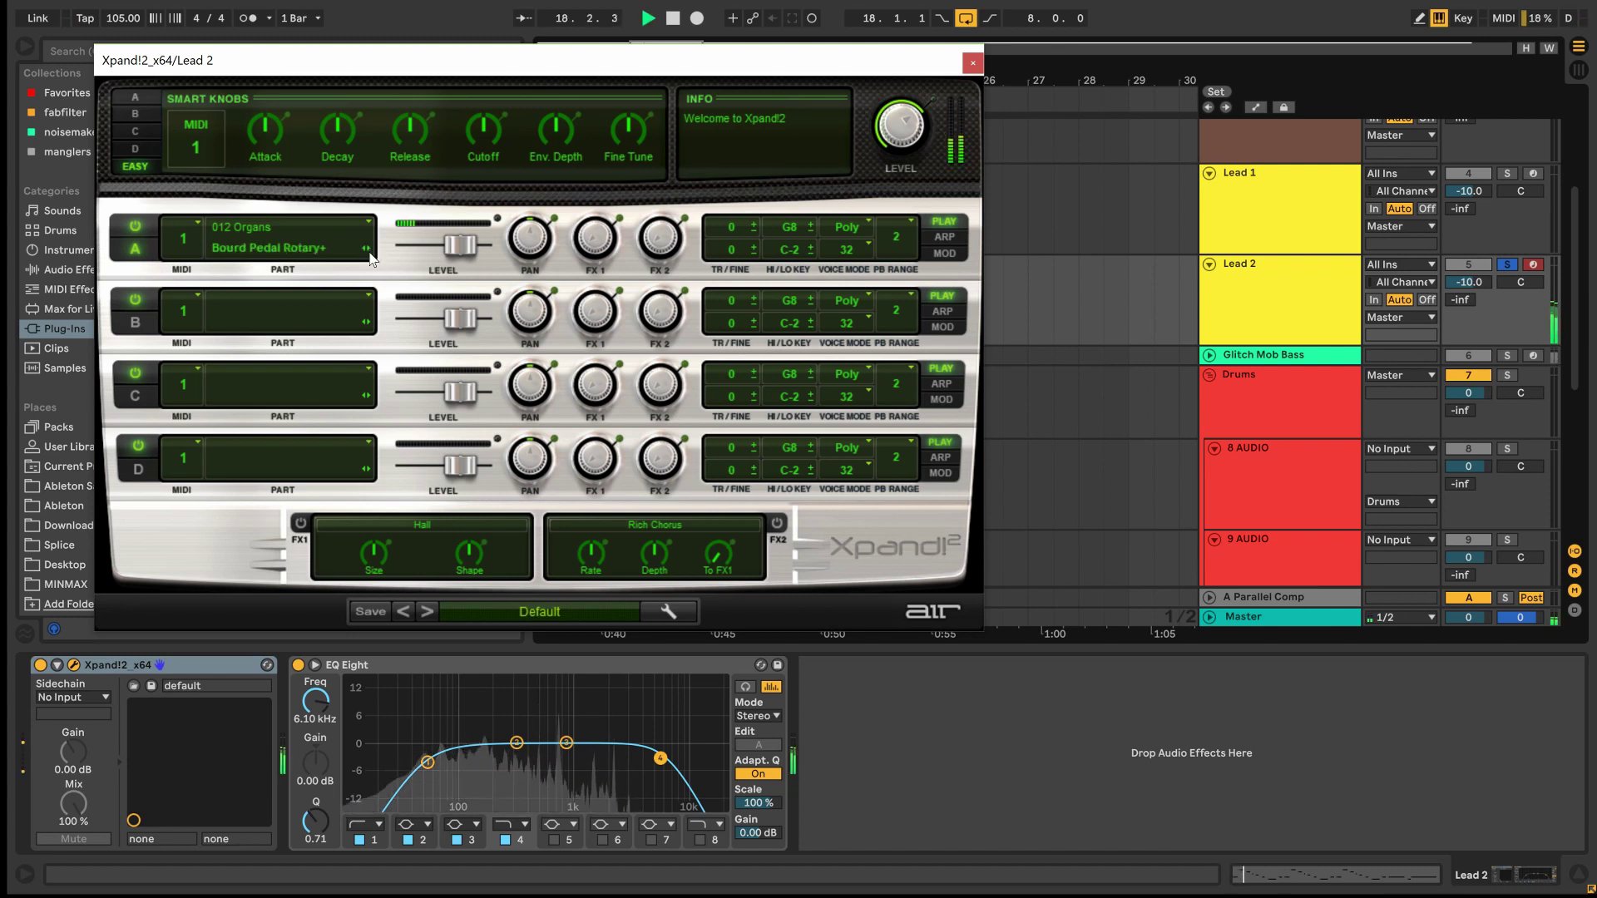
pyautogui.click(367, 249)
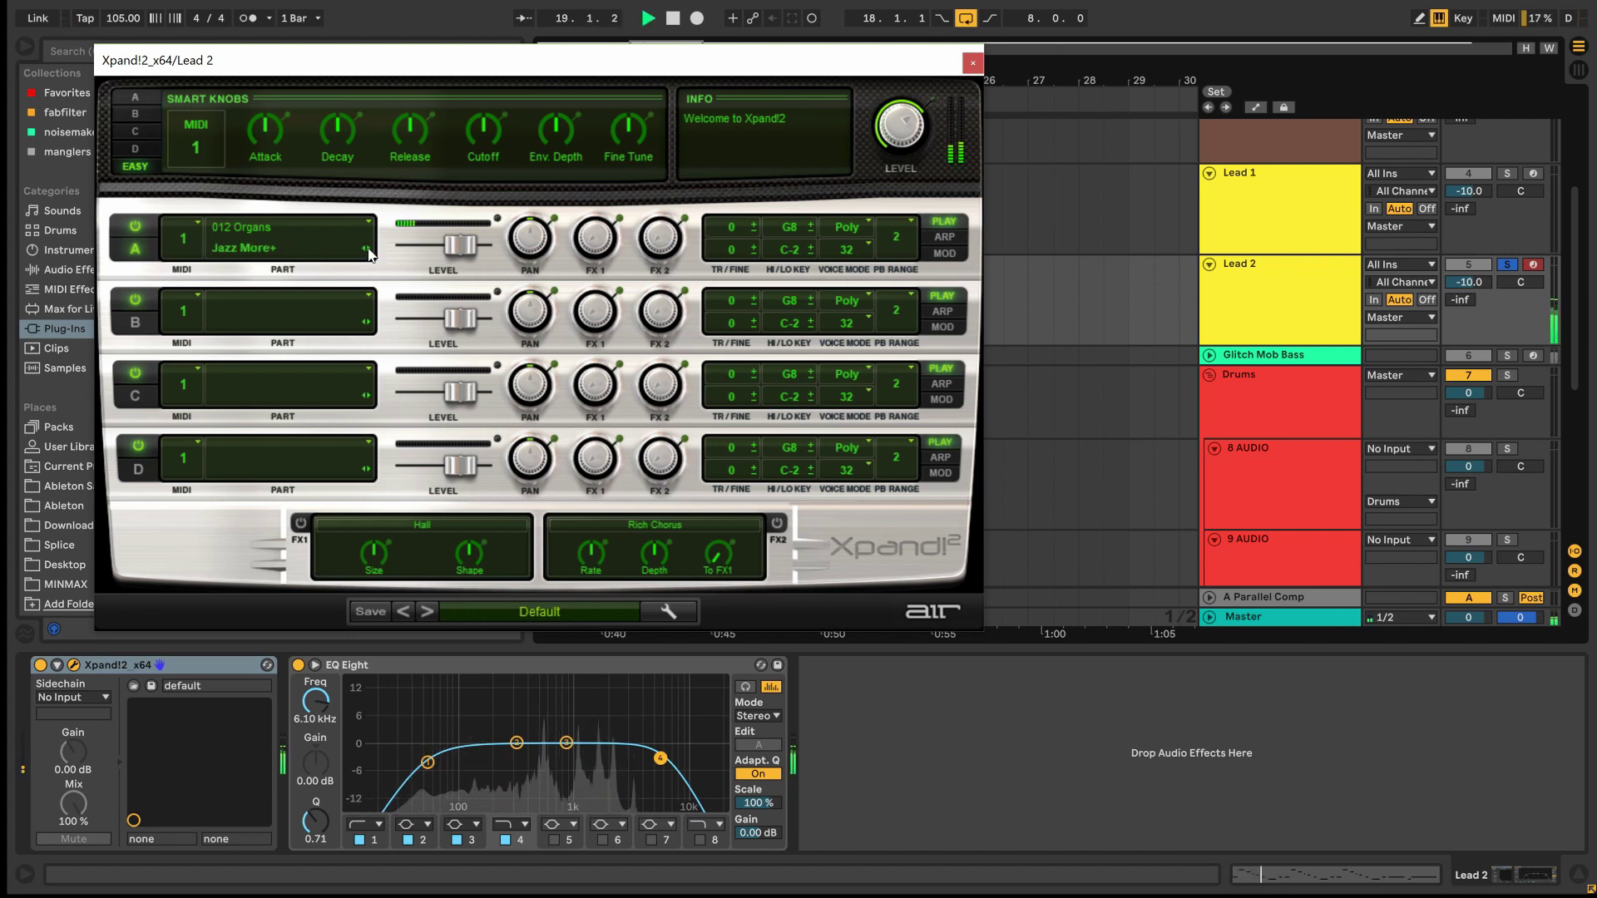
pyautogui.press('space')
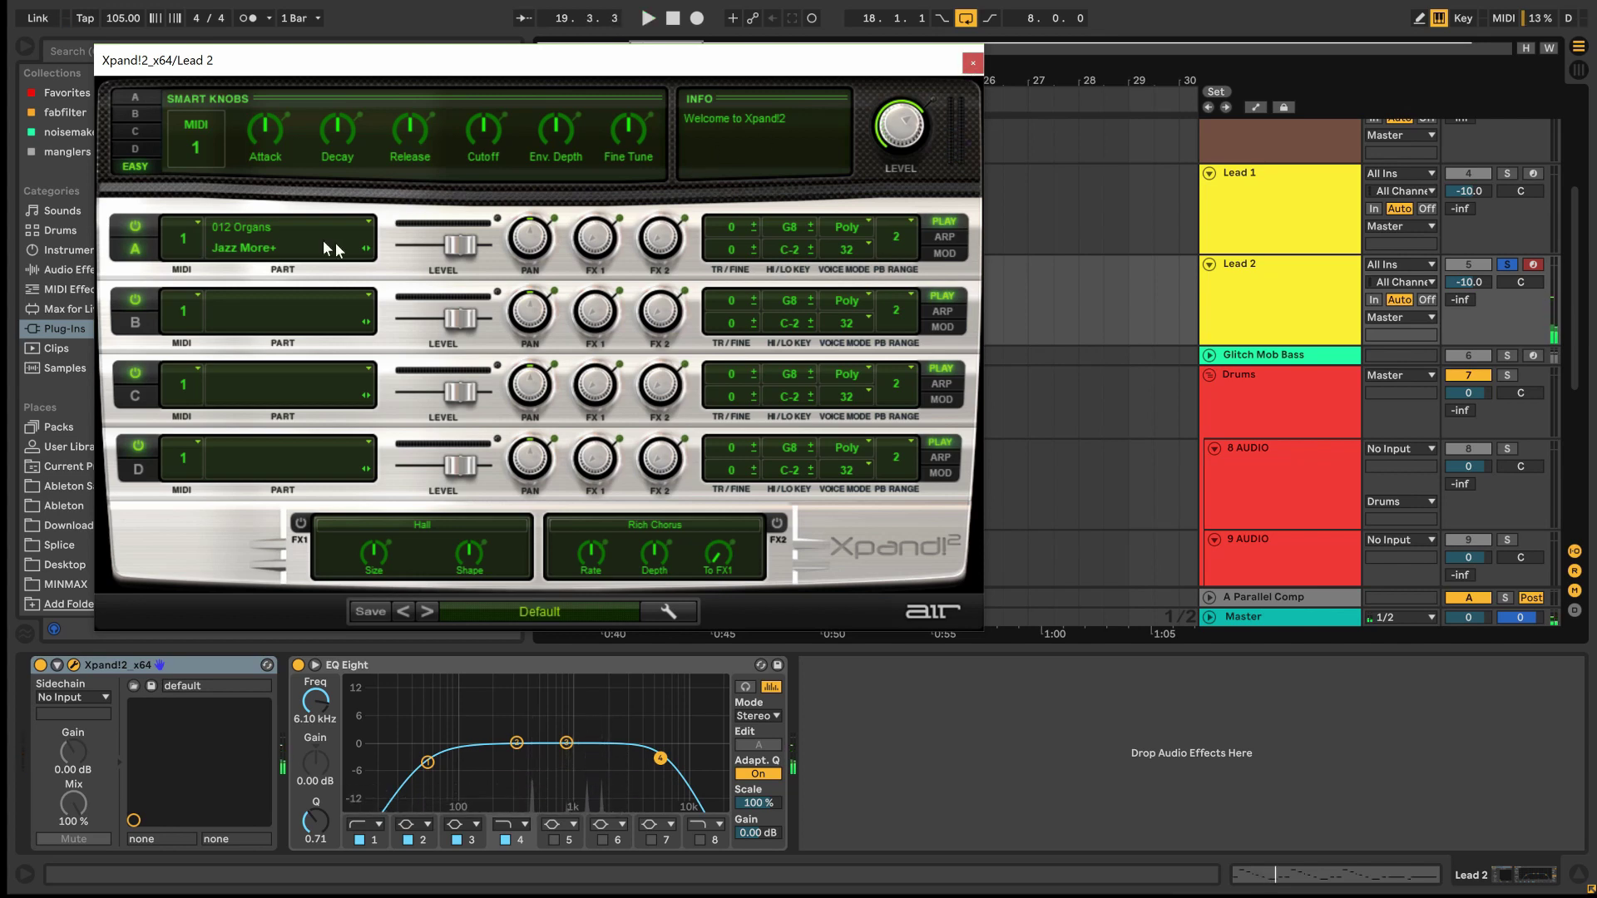
# - Load Dirty 70s from 012 Organs into part B of Xpand!2, slightly lower its level and raise part A to +4.8 dB
pyautogui.click(249, 314)
pyautogui.moveTo(276, 399)
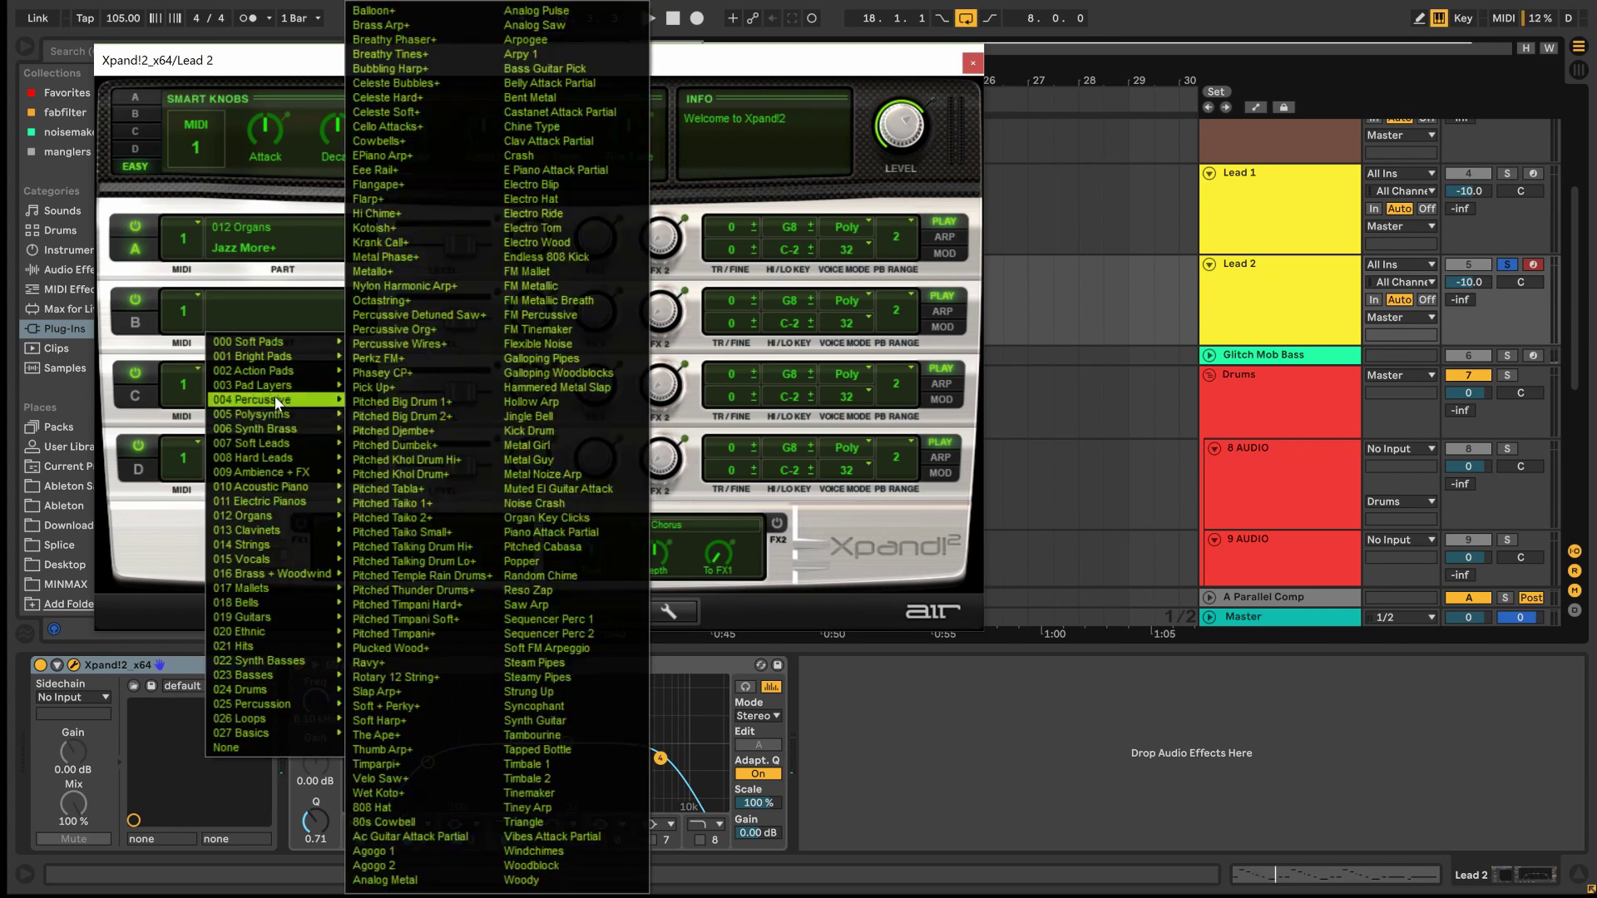
pyautogui.moveTo(273, 515)
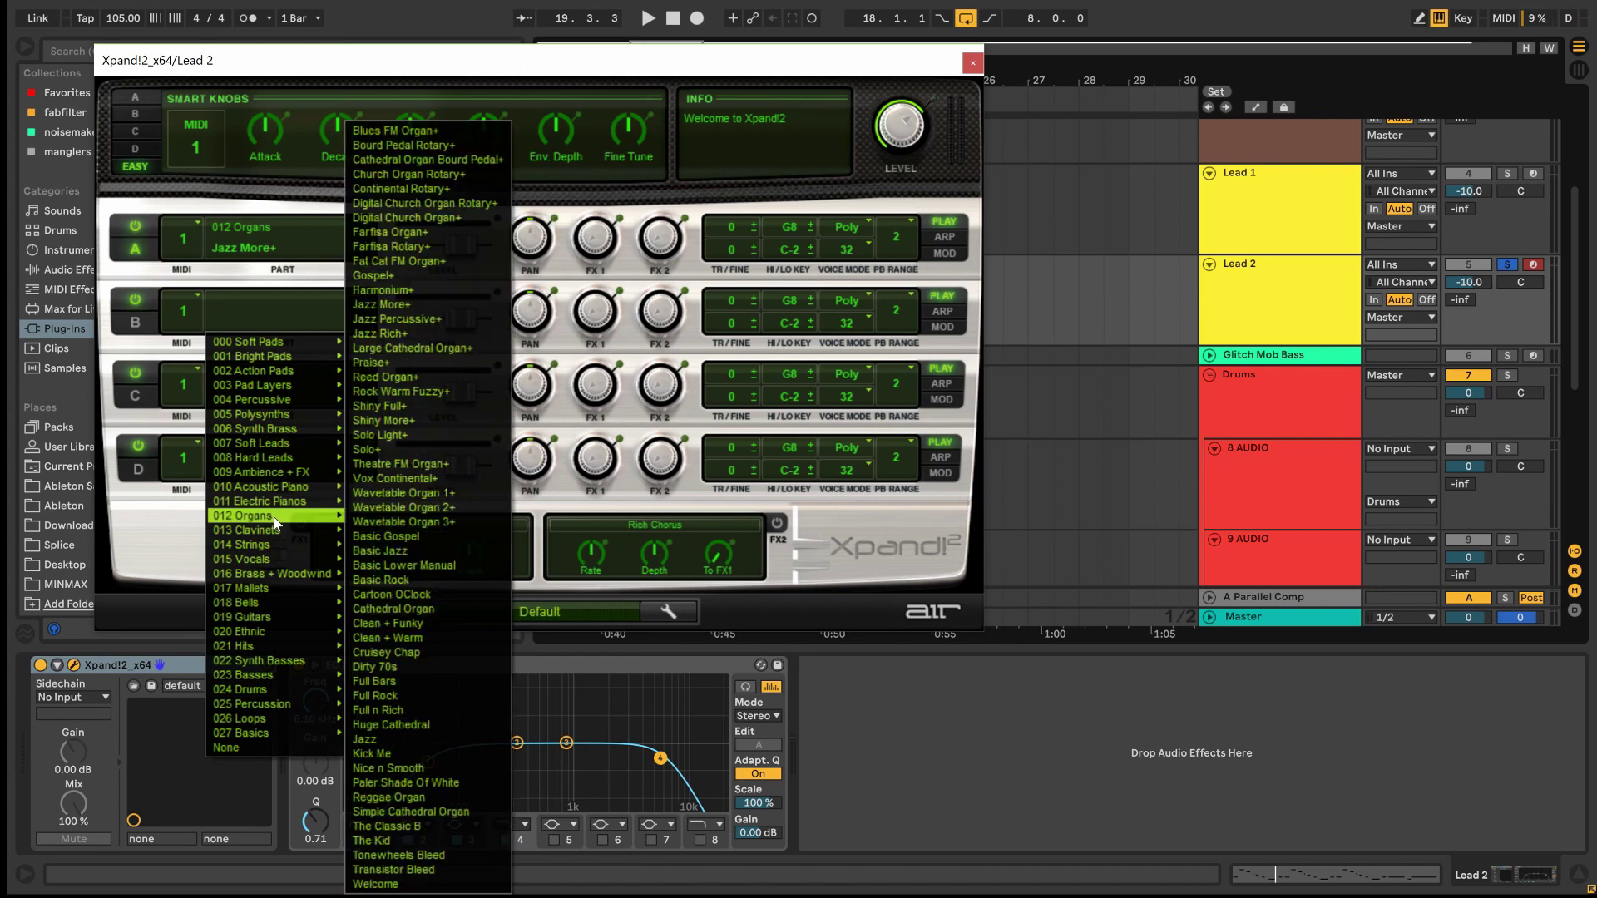
pyautogui.click(421, 672)
pyautogui.press('space')
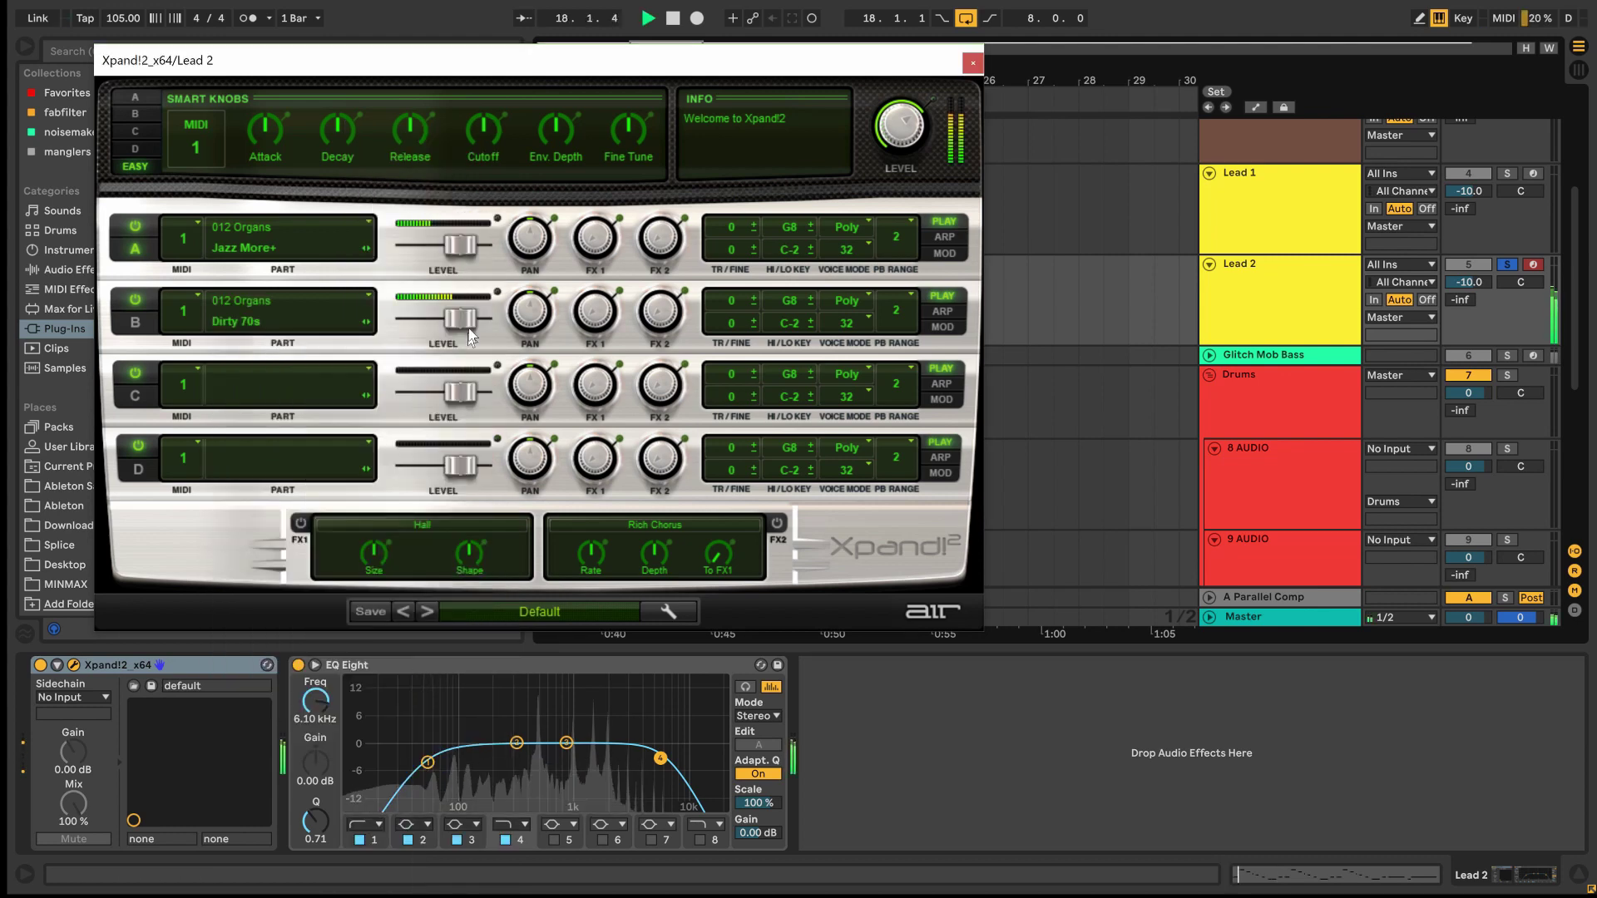
pyautogui.moveTo(462, 319); pyautogui.dragTo(450, 319)
pyautogui.moveTo(461, 248); pyautogui.dragTo(479, 247)
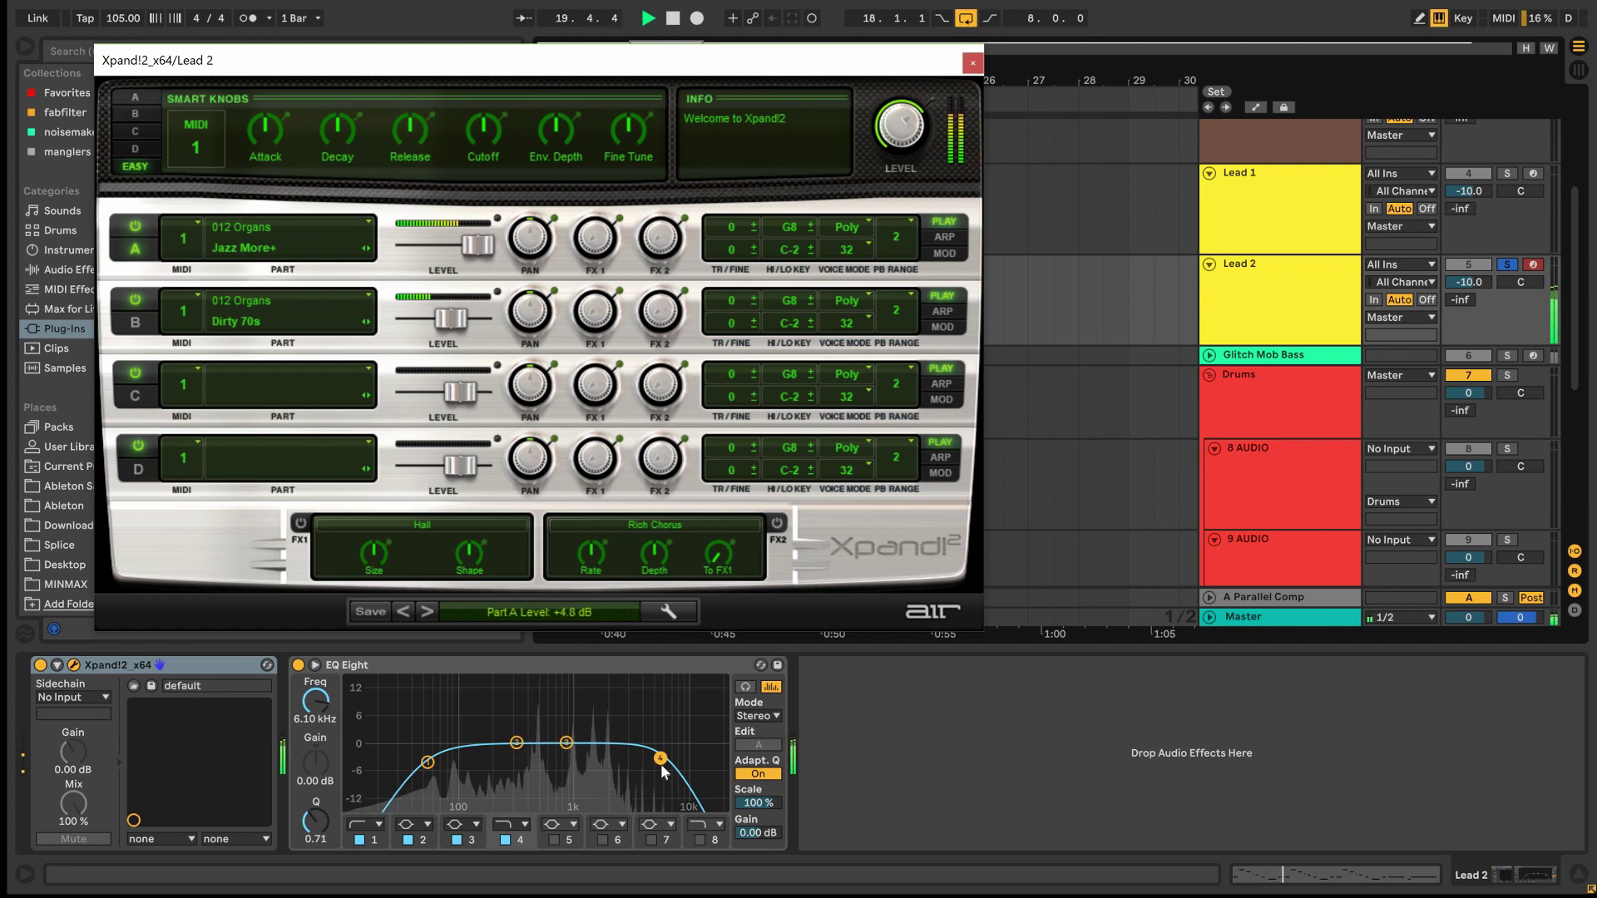
# - Set Lead 2's EQ Eight high cut to 8.43 kHz with Q 0.78 and low cut to 61.2 Hz with Q 0.25
pyautogui.moveTo(638, 767); pyautogui.dragTo(676, 756)
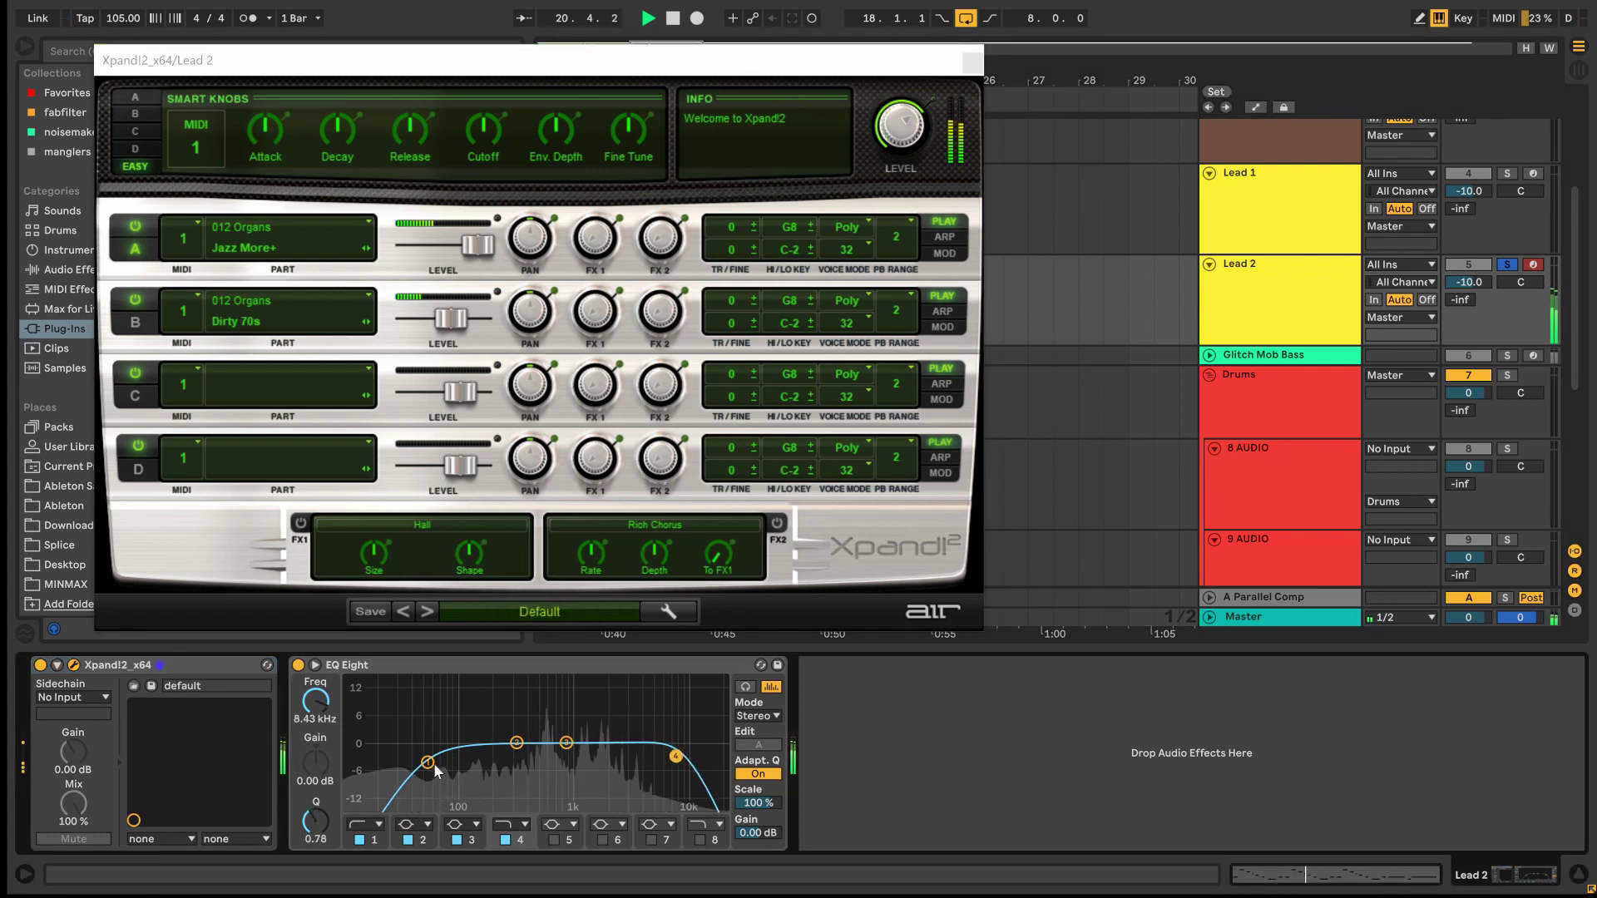
pyautogui.moveTo(431, 768); pyautogui.dragTo(440, 790)
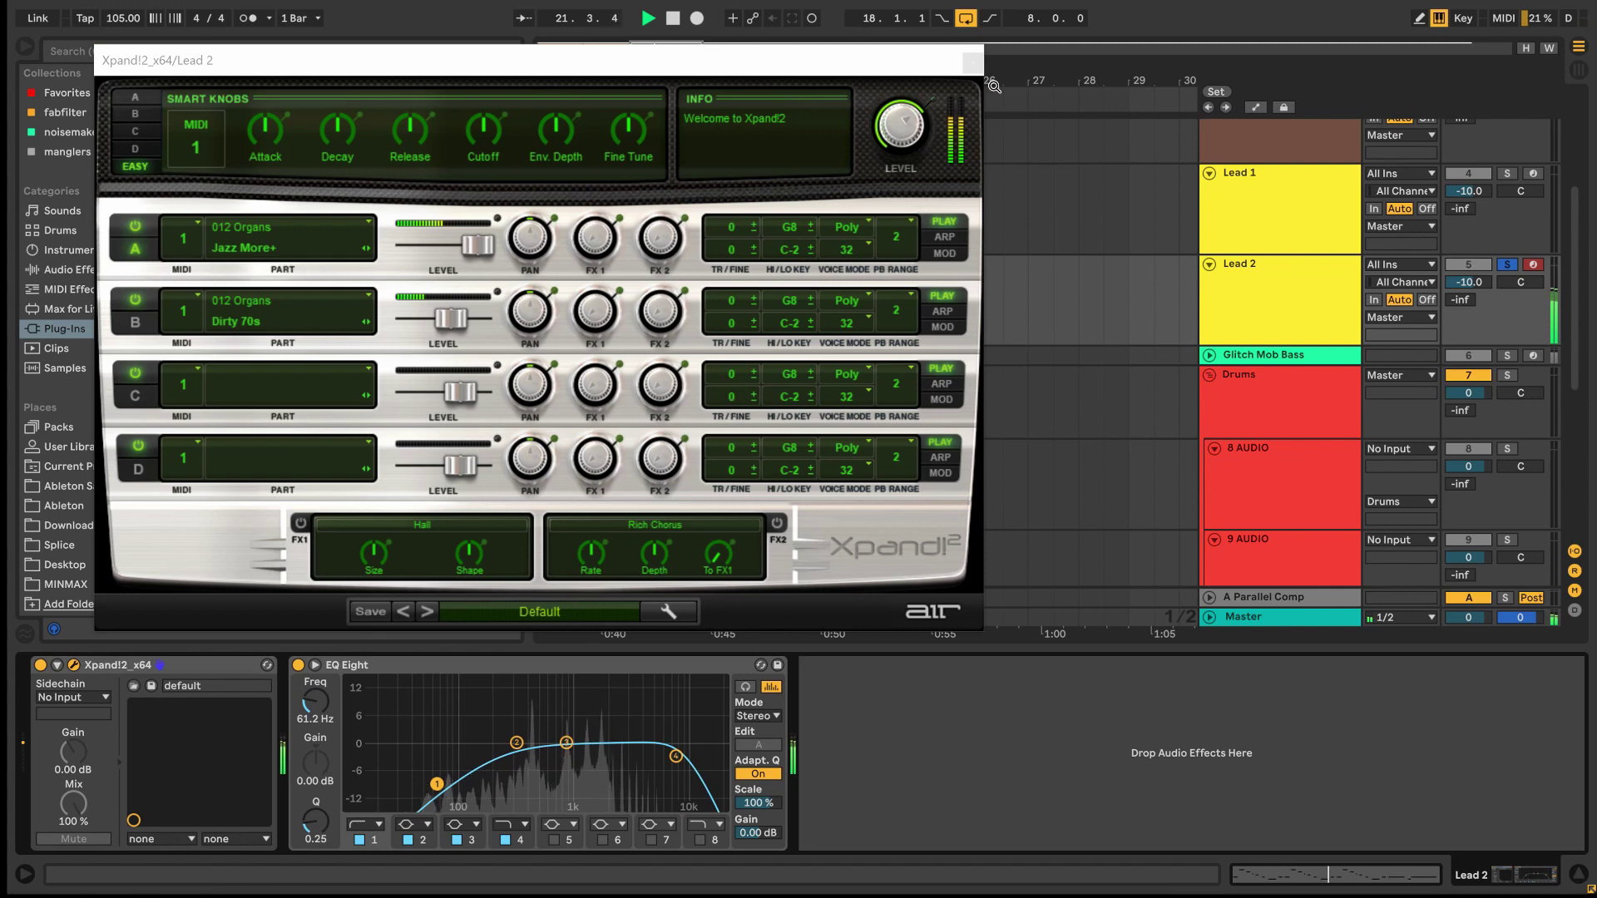
pyautogui.click(965, 57)
# - Solo OG Song and play the loop from bar 18 to compare the original lead
pyautogui.click(930, 321)
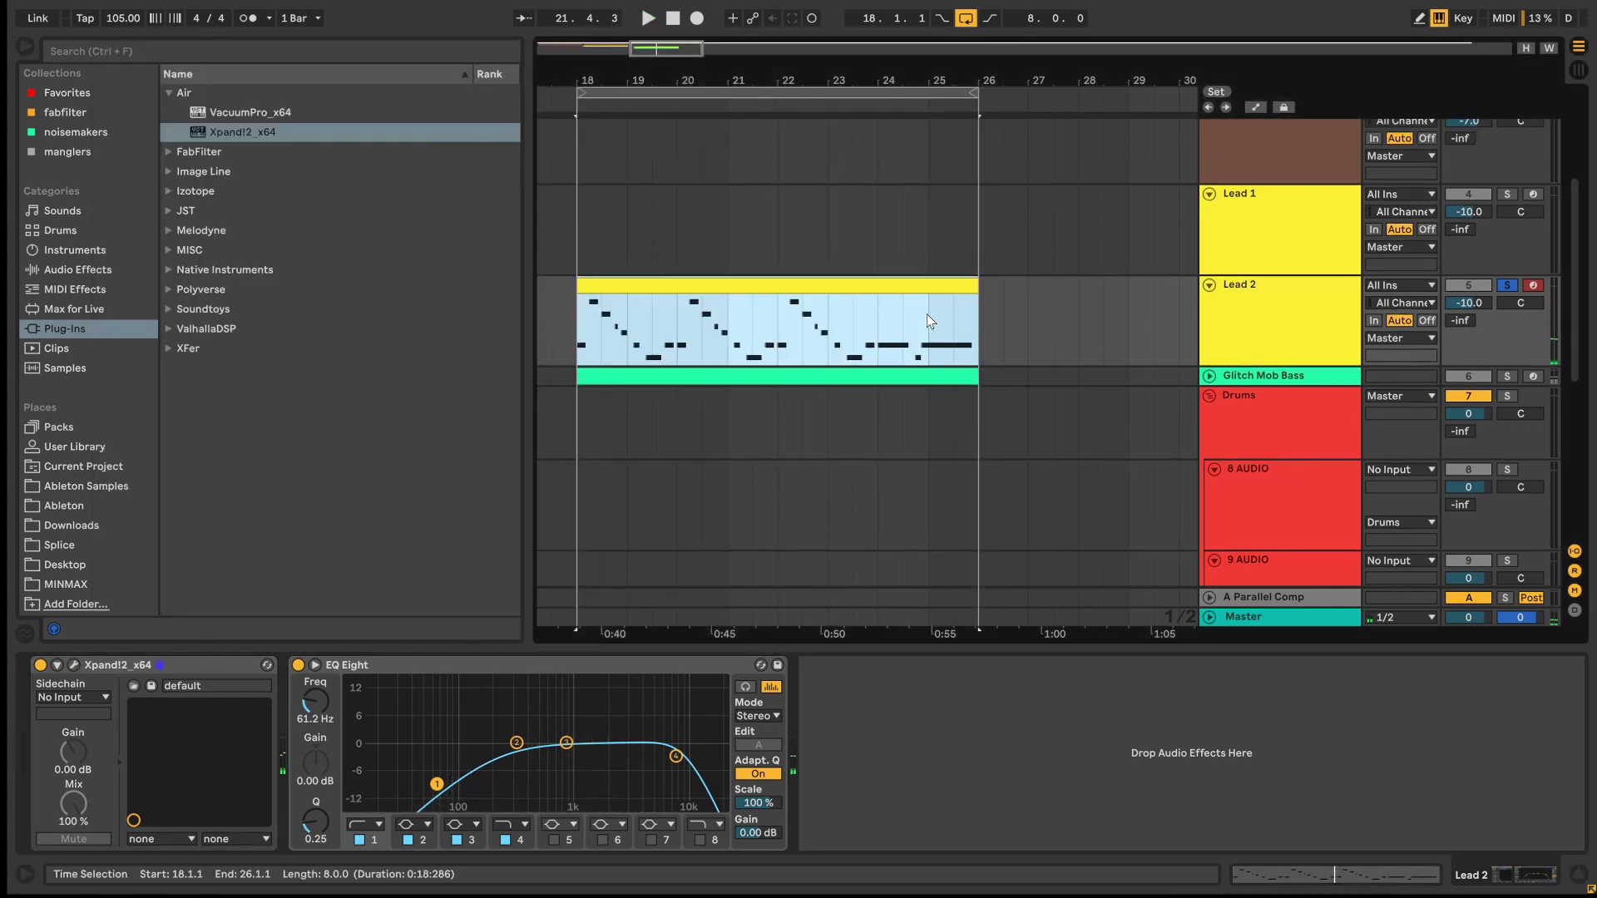
pyautogui.scroll(5, 1153, 333)
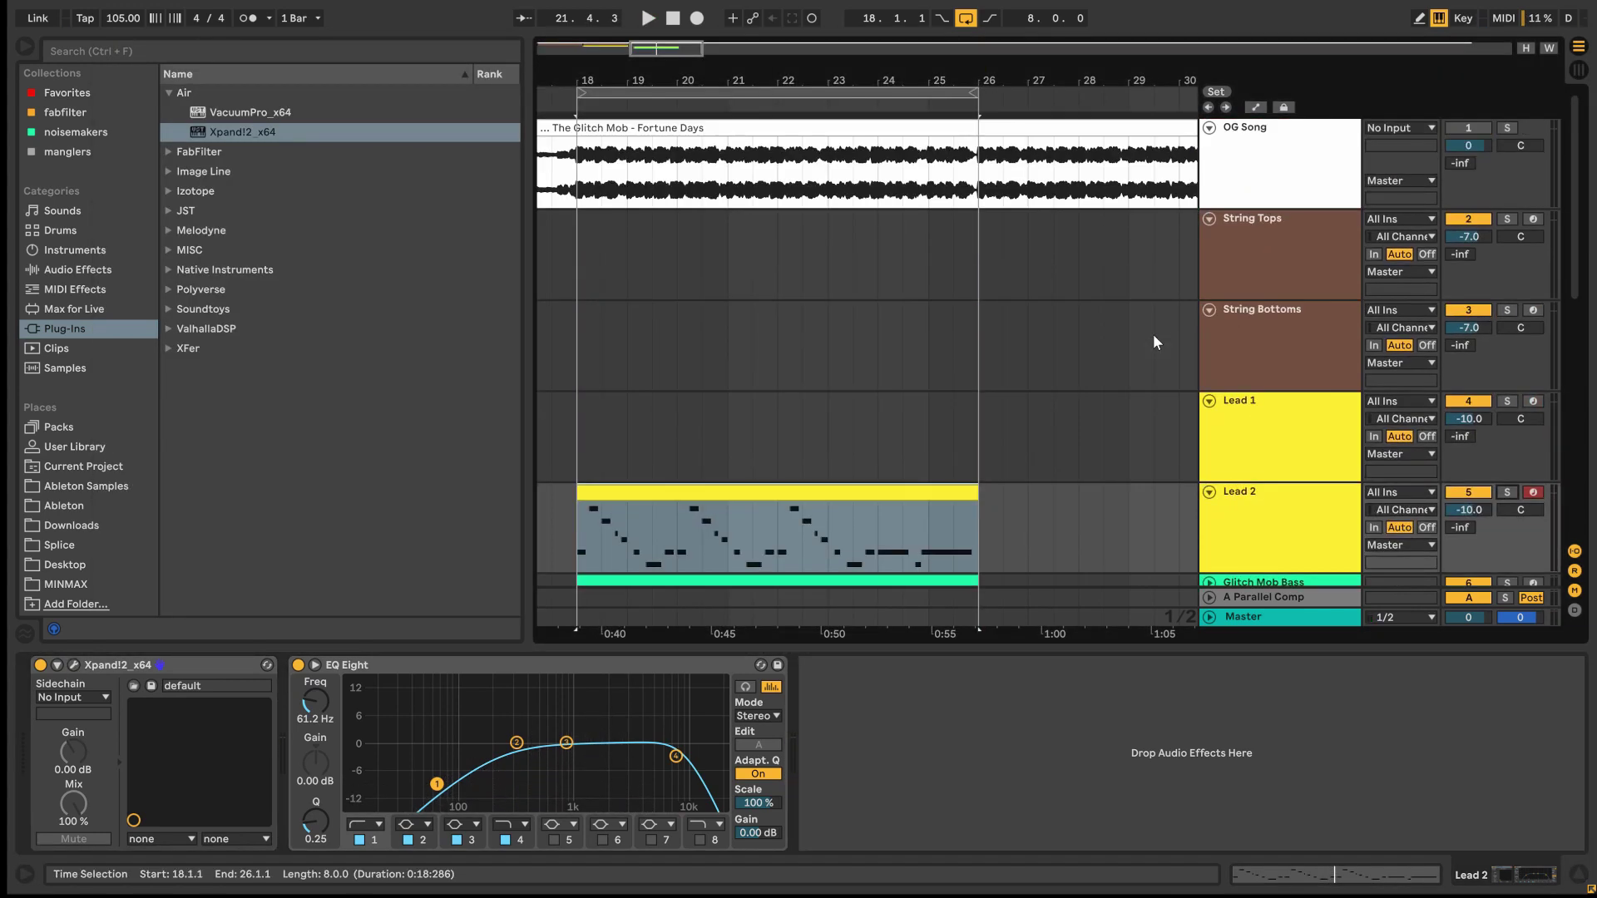
pyautogui.press('space')
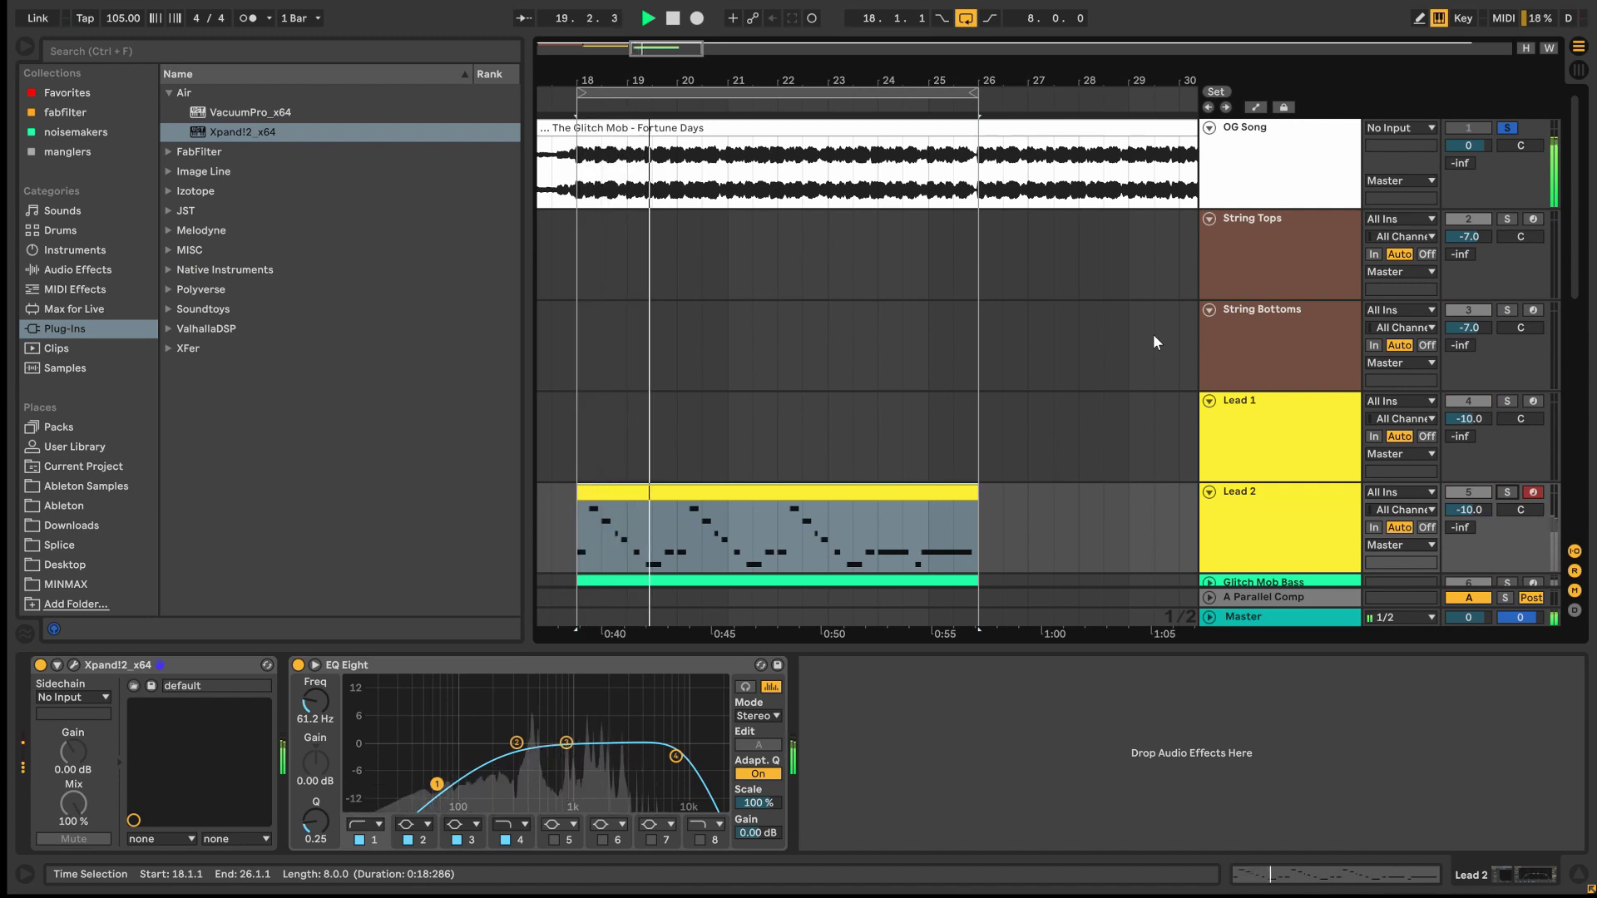
pyautogui.press('space')
pyautogui.scroll(-5, 1168, 381)
# - Solo Lead 2 and lower the frequency of its EQ Eight high-cut band during playback
pyautogui.click(1508, 286)
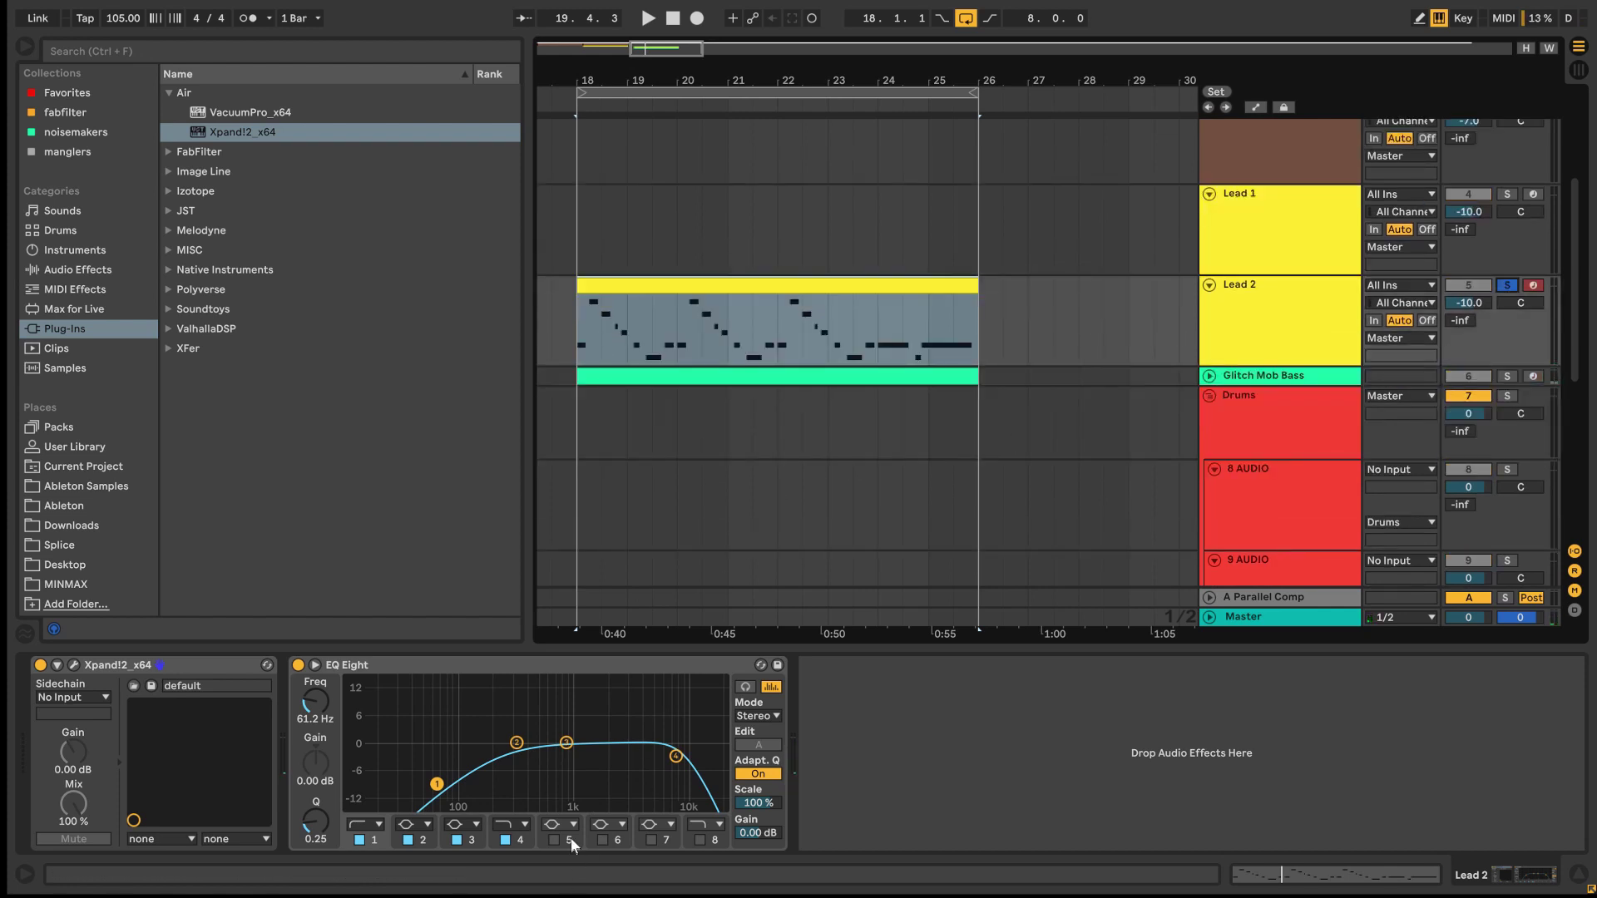
pyautogui.press('space')
pyautogui.moveTo(675, 757); pyautogui.dragTo(579, 769)
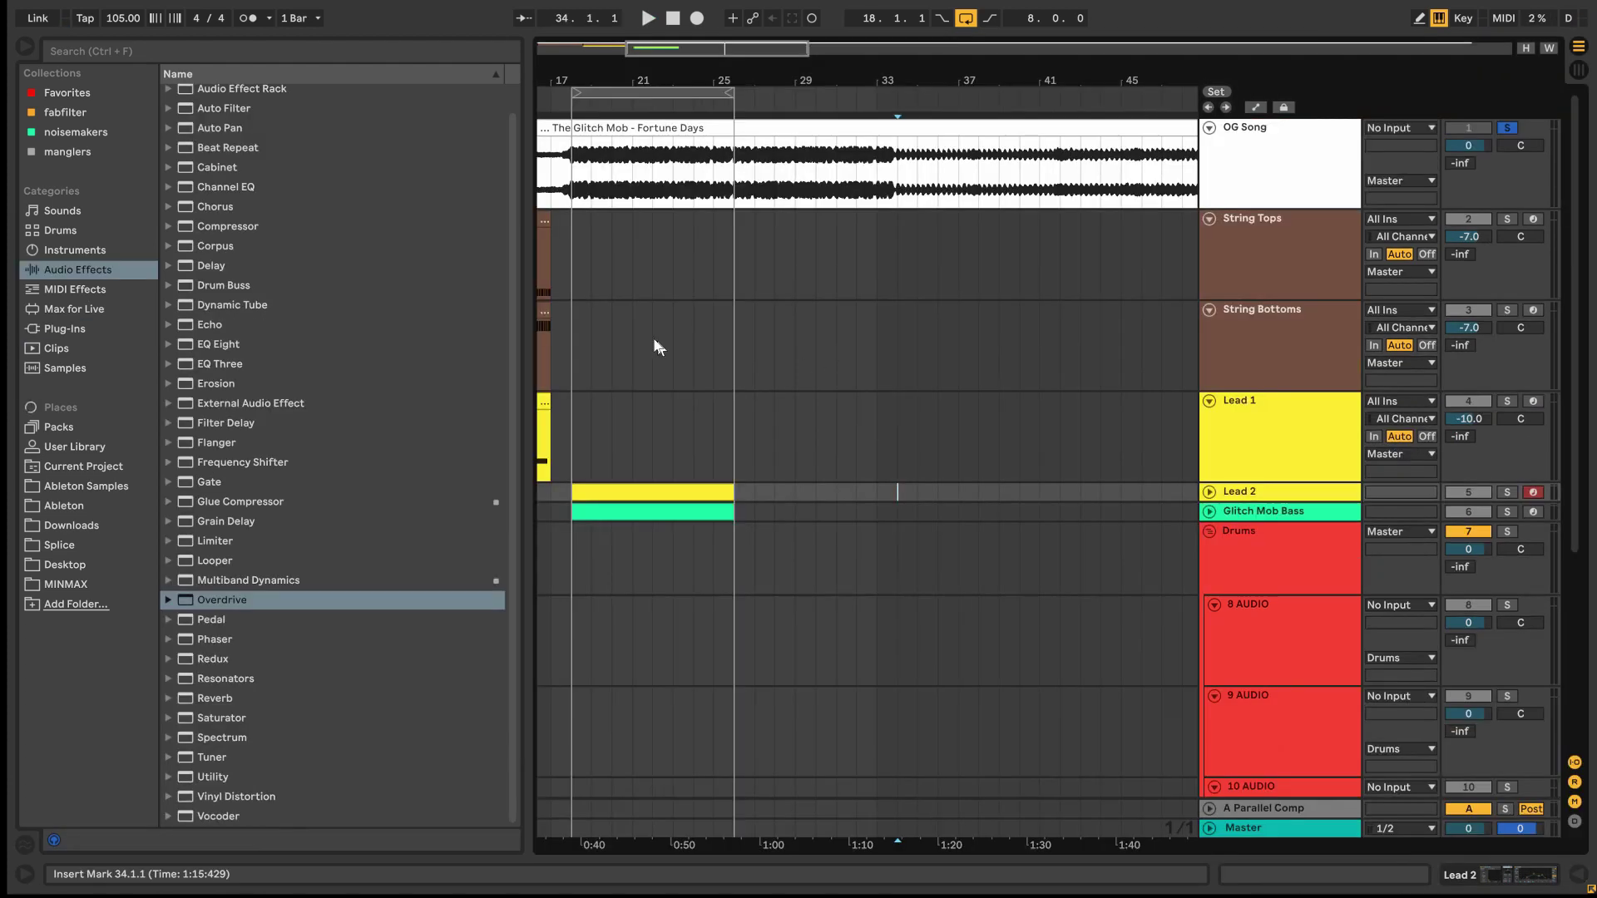
# - Rename the three audio tracks below Big Kick 2 as Muted Snare Thing, Clap Thing and Drum Line 1
pyautogui.scroll(-2, 658, 347)
pyautogui.scroll(2, 727, 323)
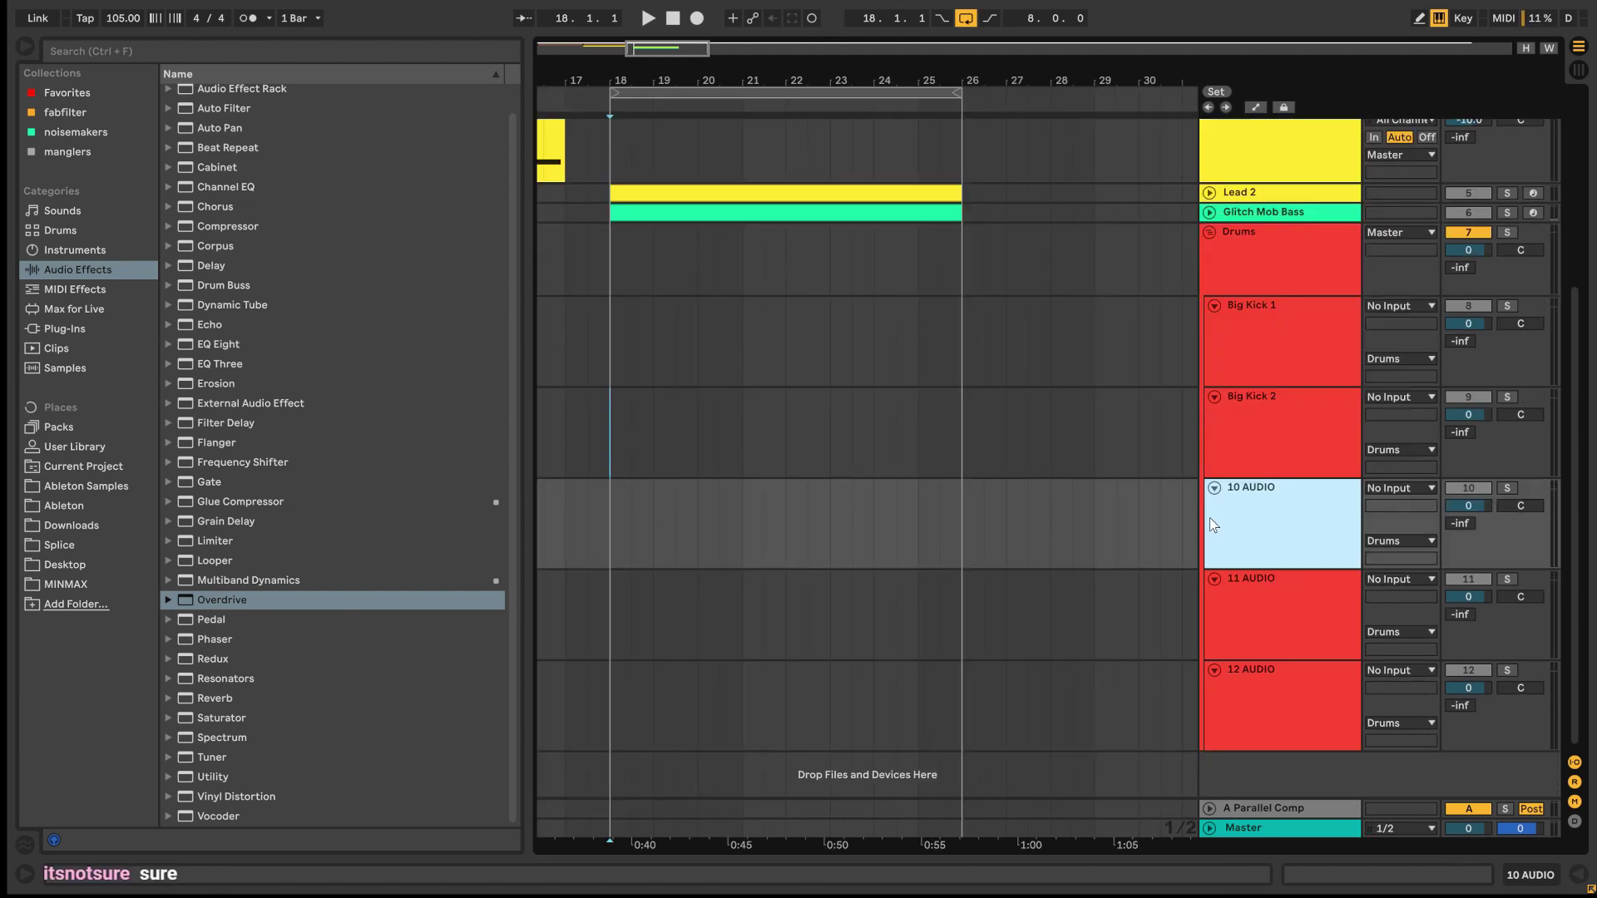
pyautogui.hotkey('ctrl', 'r')
pyautogui.write('Muted Snare Thing')
pyautogui.press('Tab')
pyautogui.write('Clap Thing')
pyautogui.press('Tab')
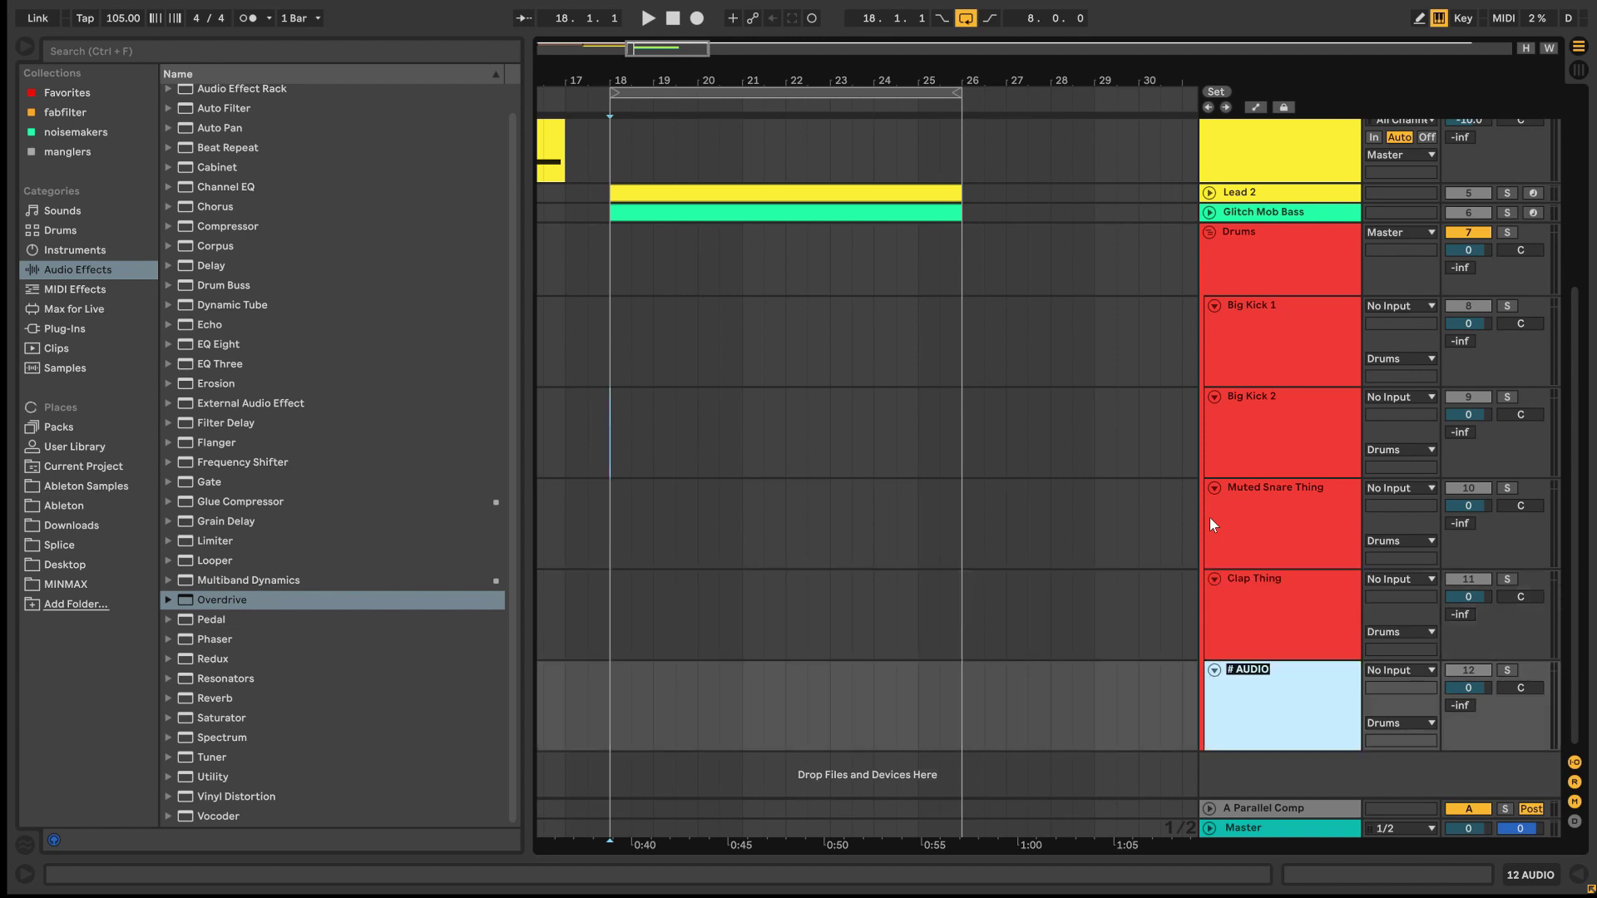
pyautogui.write('Drum Line 1')
pyautogui.press('Return')
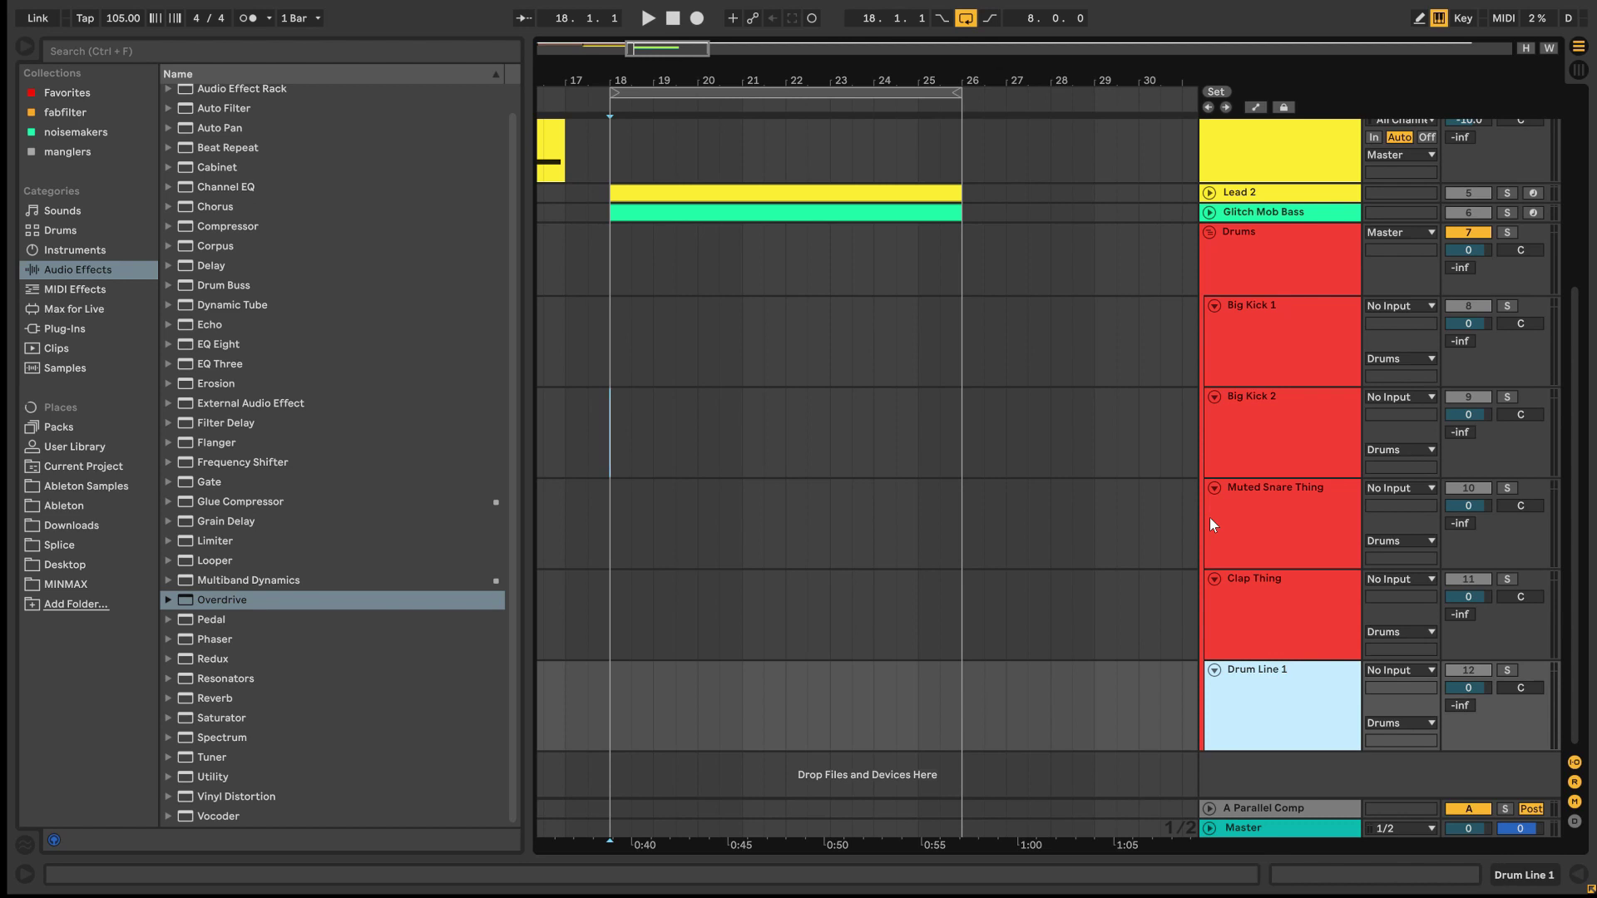
# - Duplicate the Drum Line 1 track and rename the copy as Drum Line 2
pyautogui.hotkey('ctrl', 'd')
pyautogui.hotkey('ctrl', 'r')
pyautogui.press('Right')
pyautogui.press('BackSpace')
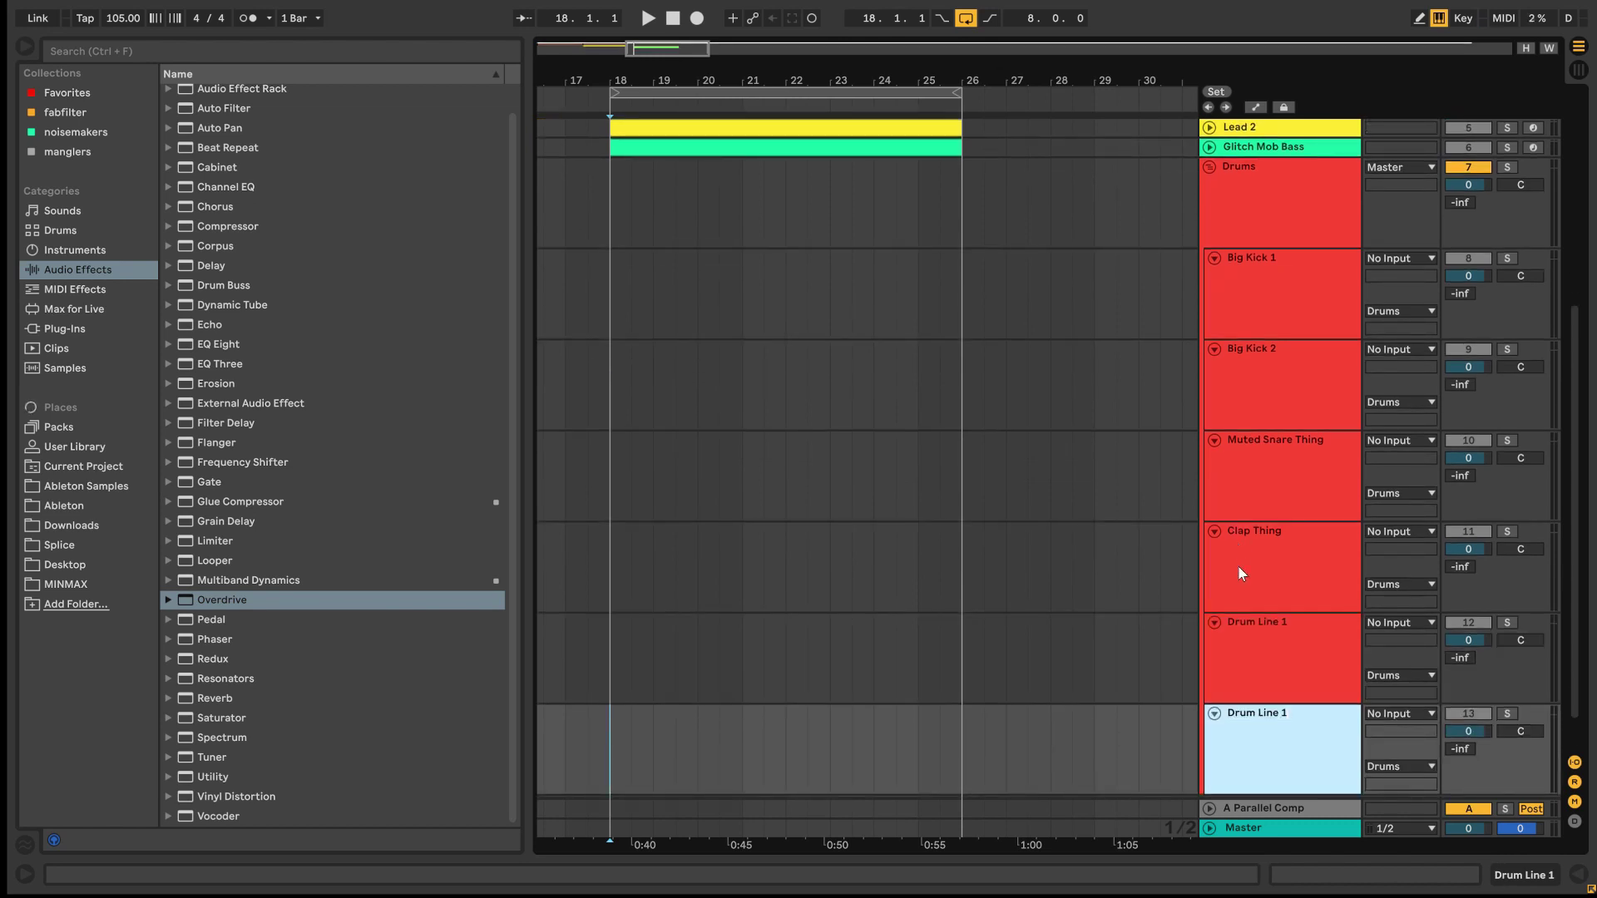
pyautogui.write('2')
pyautogui.press('Return')
# - Place DB2 Kick 1.wav on Big Kick 1 and DB2 Kick 2.wav on Big Kick 2, both at bar 18
pyautogui.scroll(1, 1236, 565)
pyautogui.click(704, 273)
pyautogui.click(610, 324)
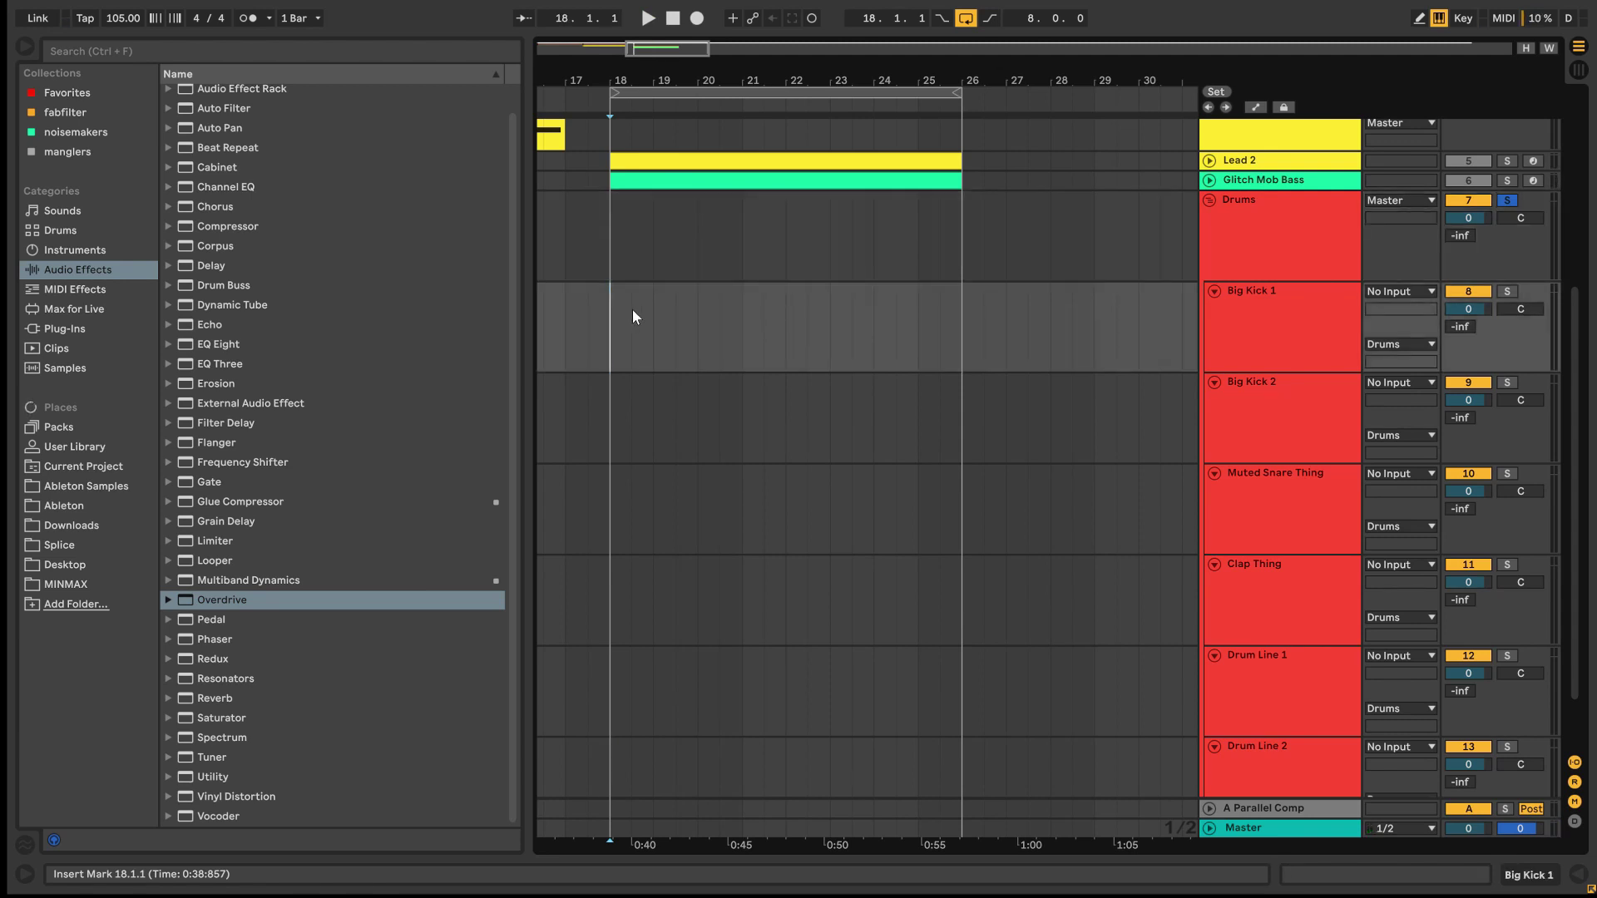
pyautogui.click(270, 695)
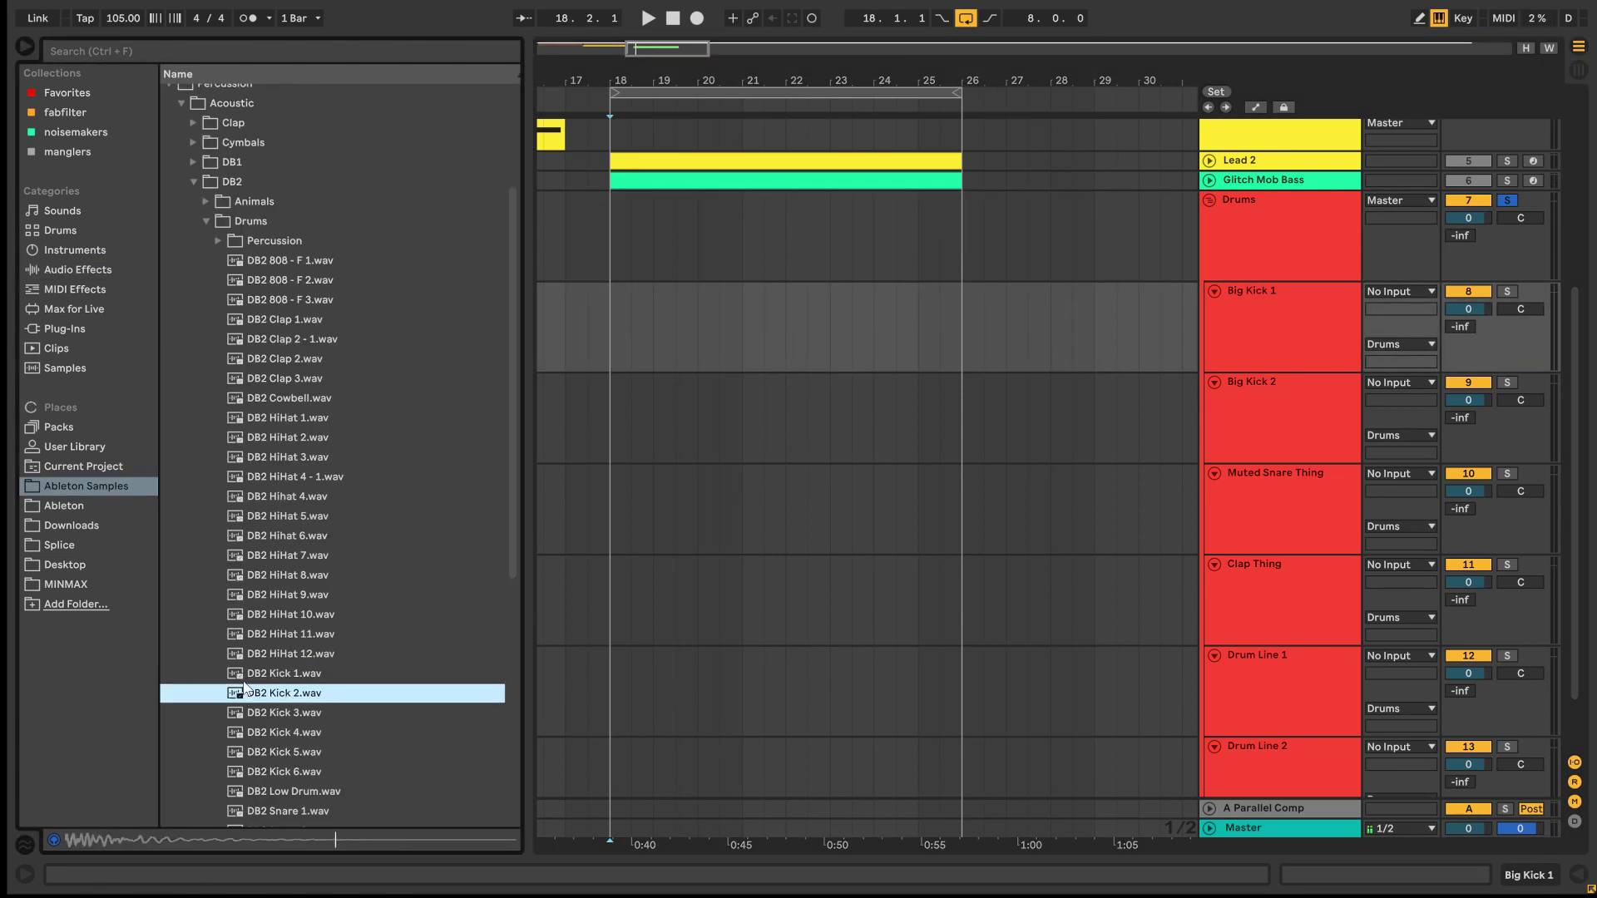
pyautogui.moveTo(249, 674); pyautogui.dragTo(612, 312)
pyautogui.moveTo(252, 697); pyautogui.dragTo(614, 415)
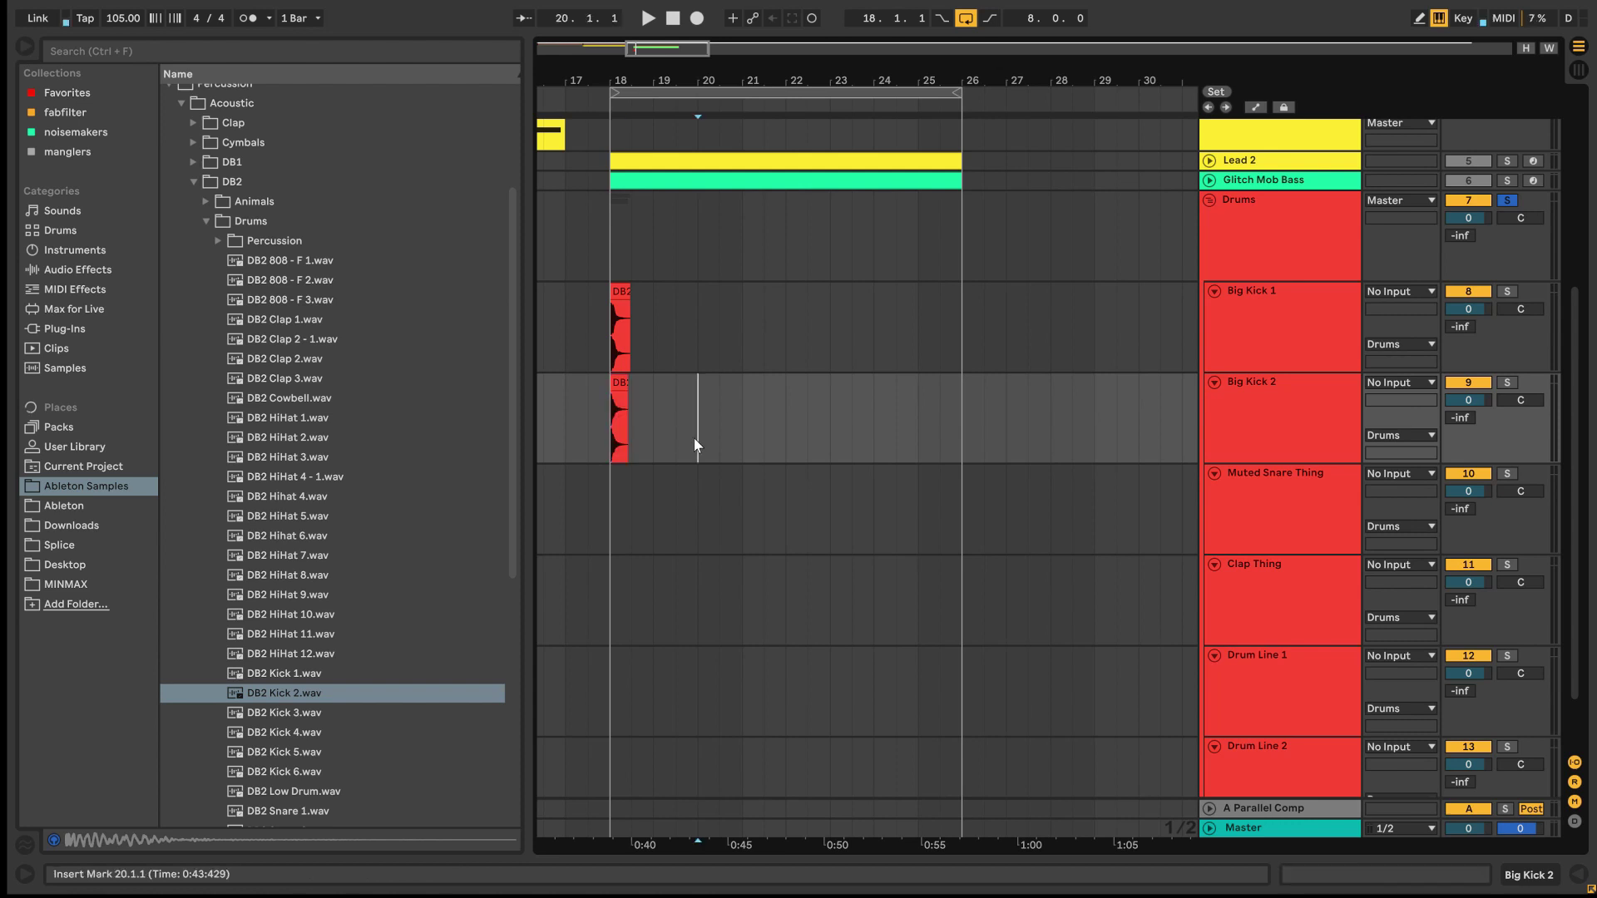
pyautogui.click(693, 437)
pyautogui.scroll(-2, 665, 399)
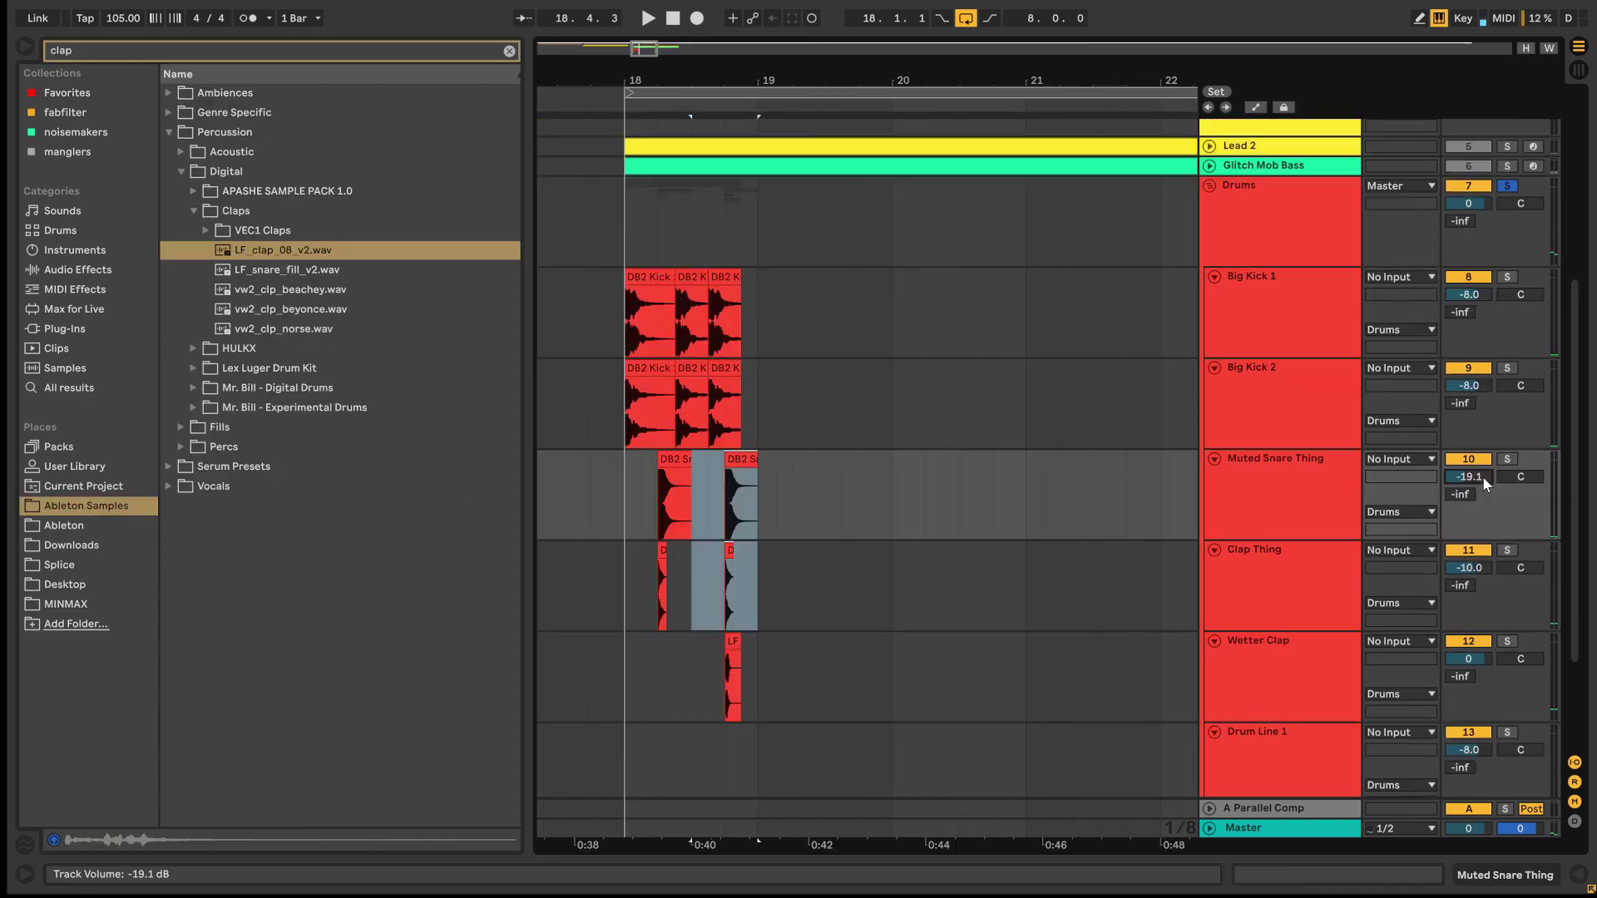
# - Lower Muted Snare Thing to -21.1 dB and Clap Thing to -12.0 dB, and play the beat to check the balance
pyautogui.press('Down')
pyautogui.press('Down')
pyautogui.press('Down')
pyautogui.press('space')
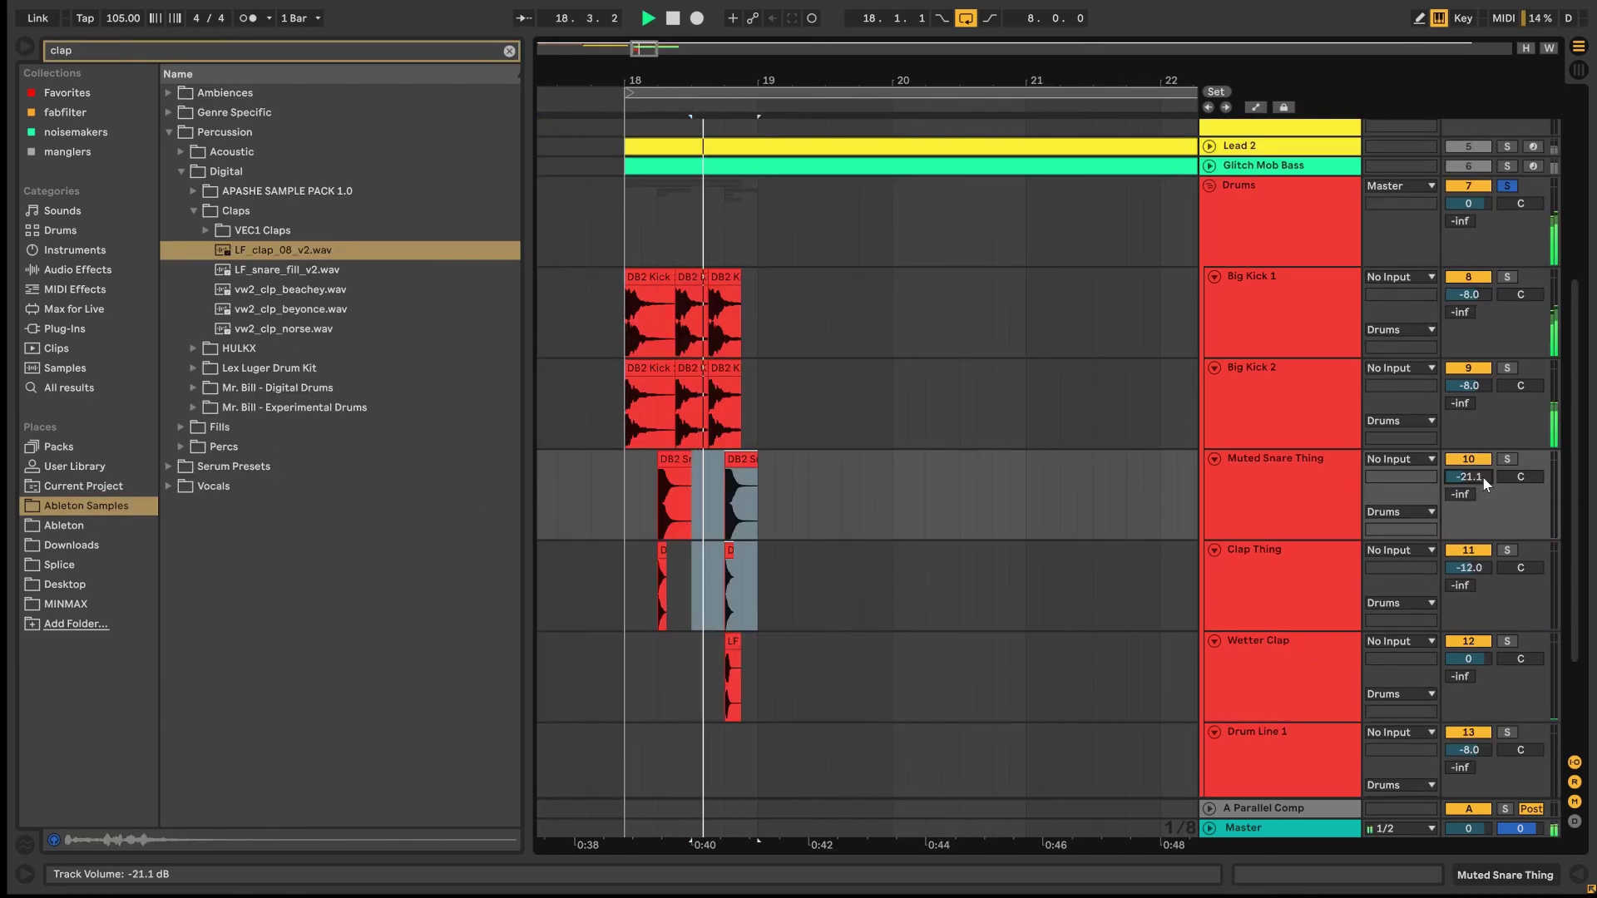
pyautogui.press('space')
pyautogui.click(1343, 533)
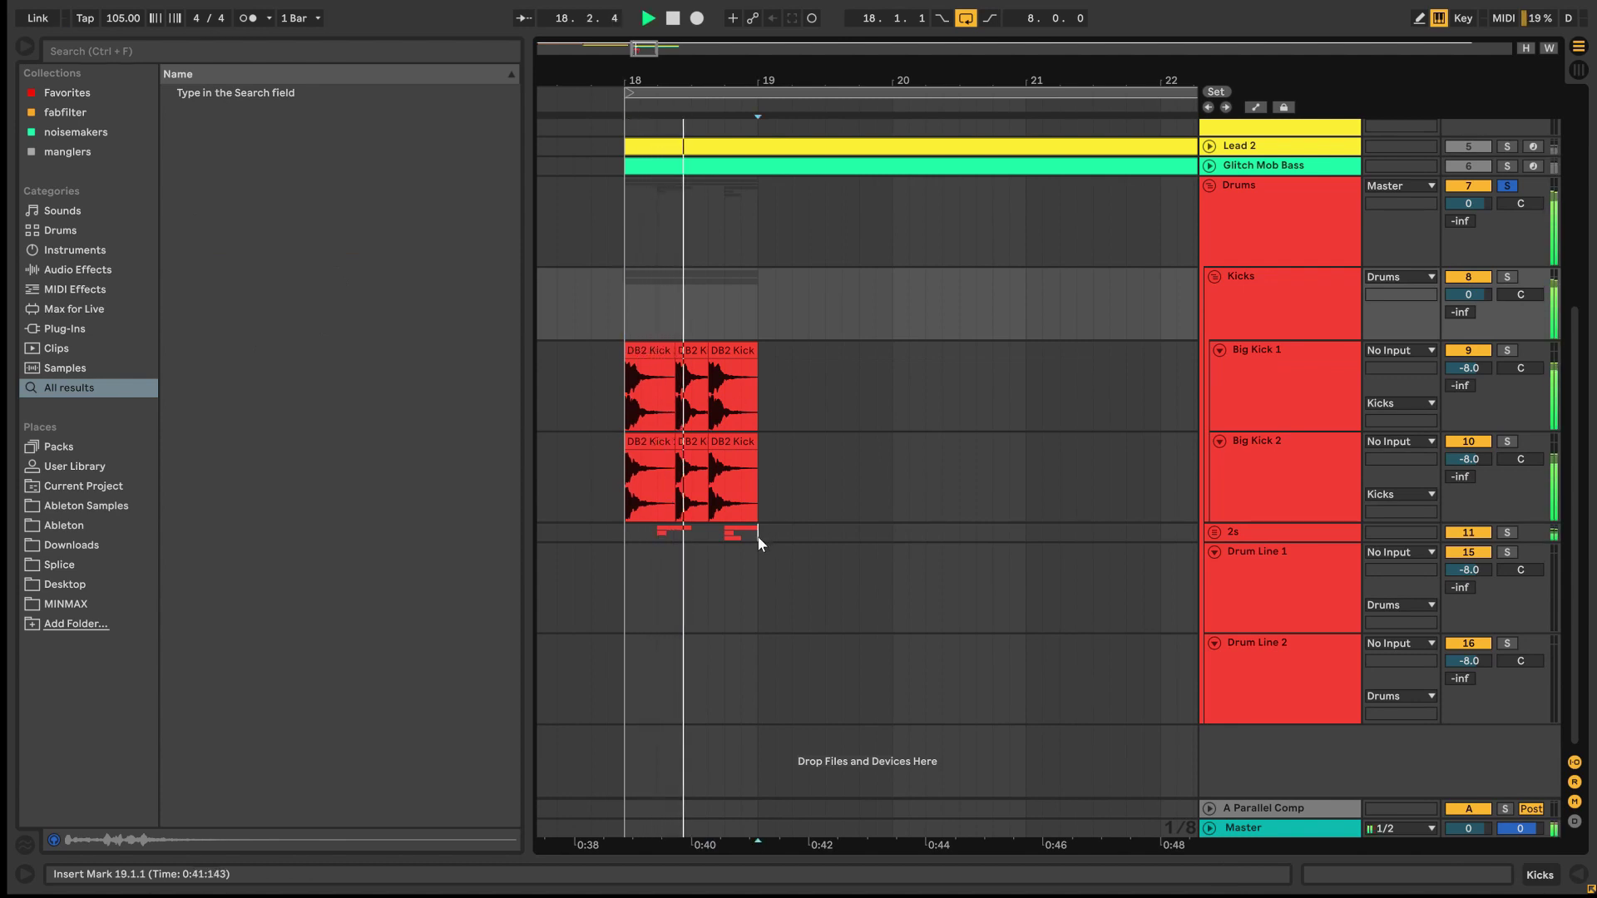
# - Duplicate the bar 18 pattern of the Big Kick tracks and the 2s group into bar 19
pyautogui.click(757, 537)
pyautogui.moveTo(757, 537); pyautogui.dragTo(633, 358)
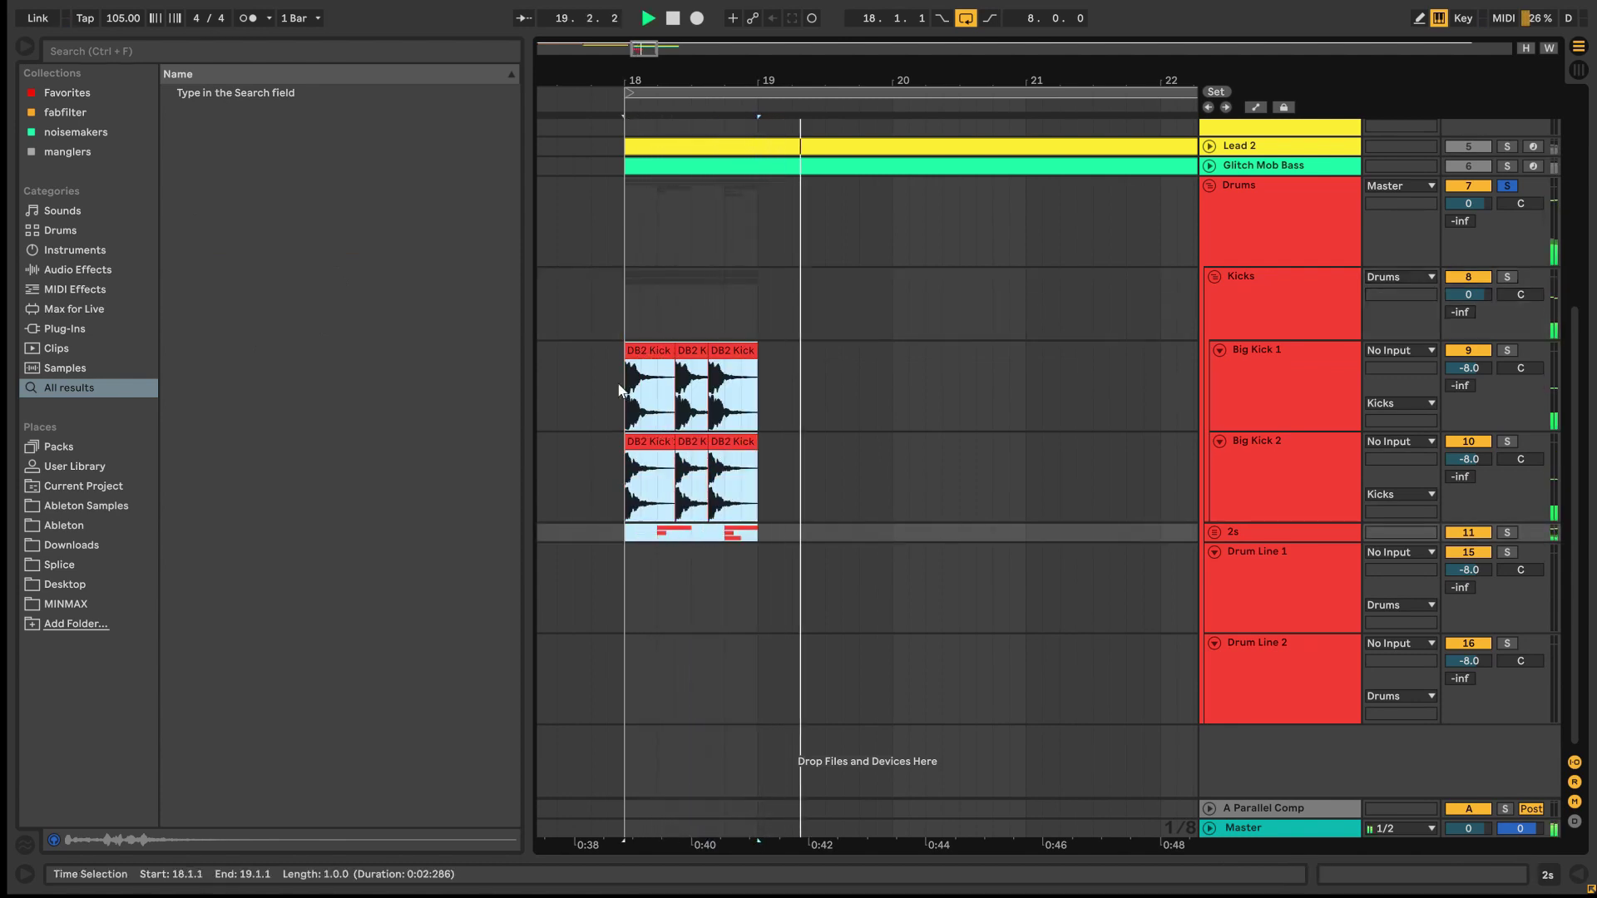
pyautogui.hotkey('ctrl', 'd')
pyautogui.moveTo(644, 55); pyautogui.dragTo(648, 37)
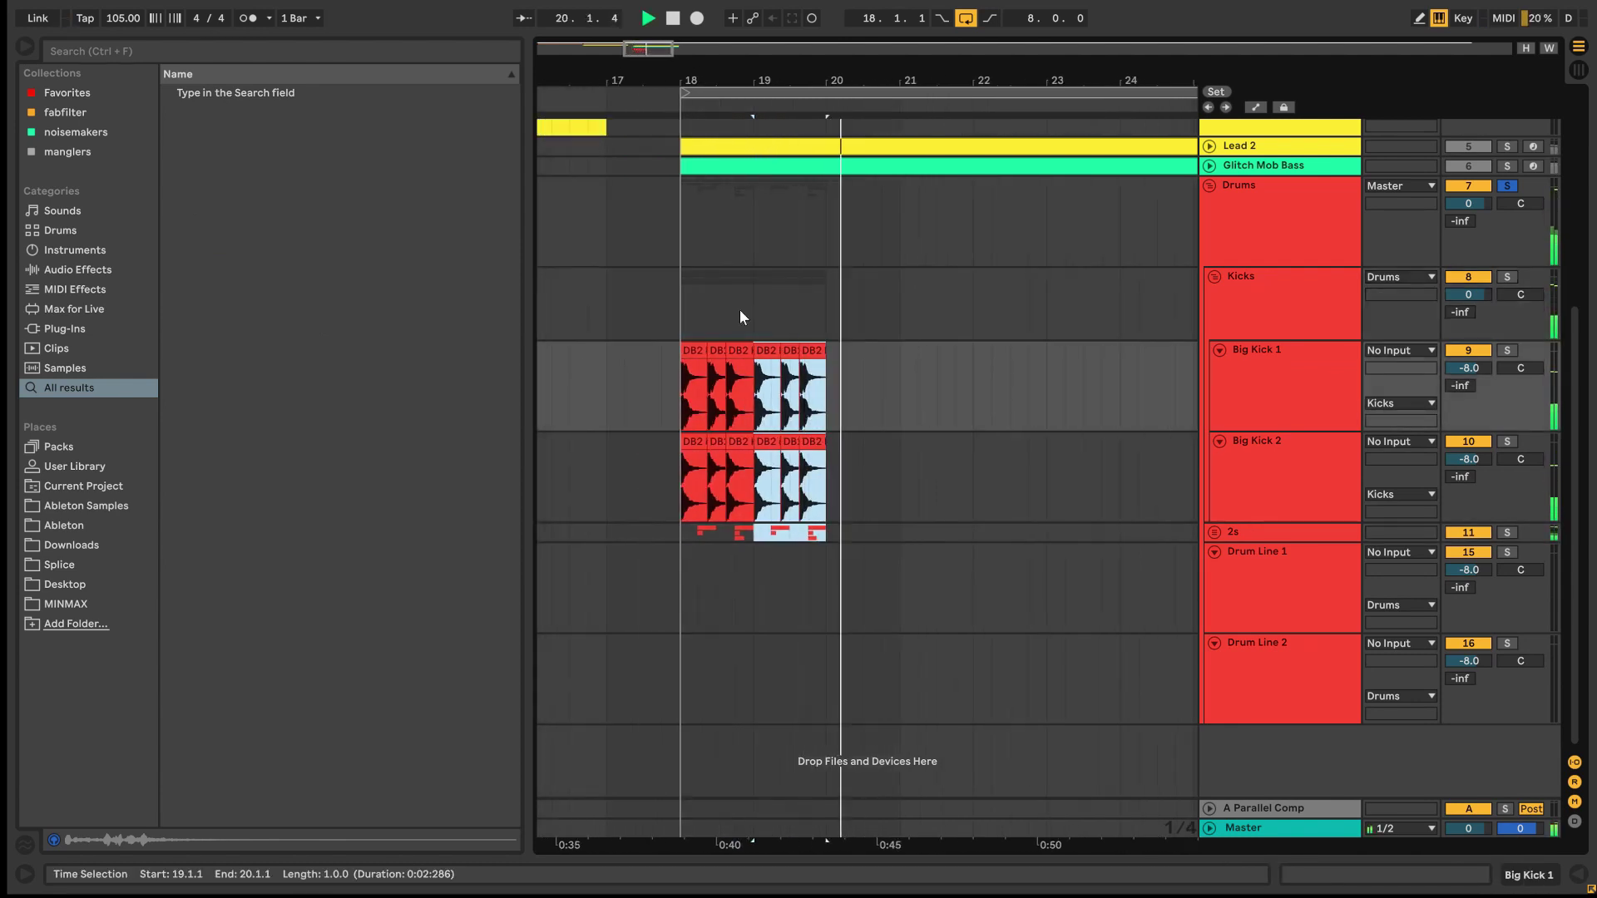
pyautogui.press('space')
# - Duplicate the last kick hit of bar 19 on Big Kick 1 and Big Kick 2 directly after itself
pyautogui.moveTo(729, 82); pyautogui.dragTo(533, 166)
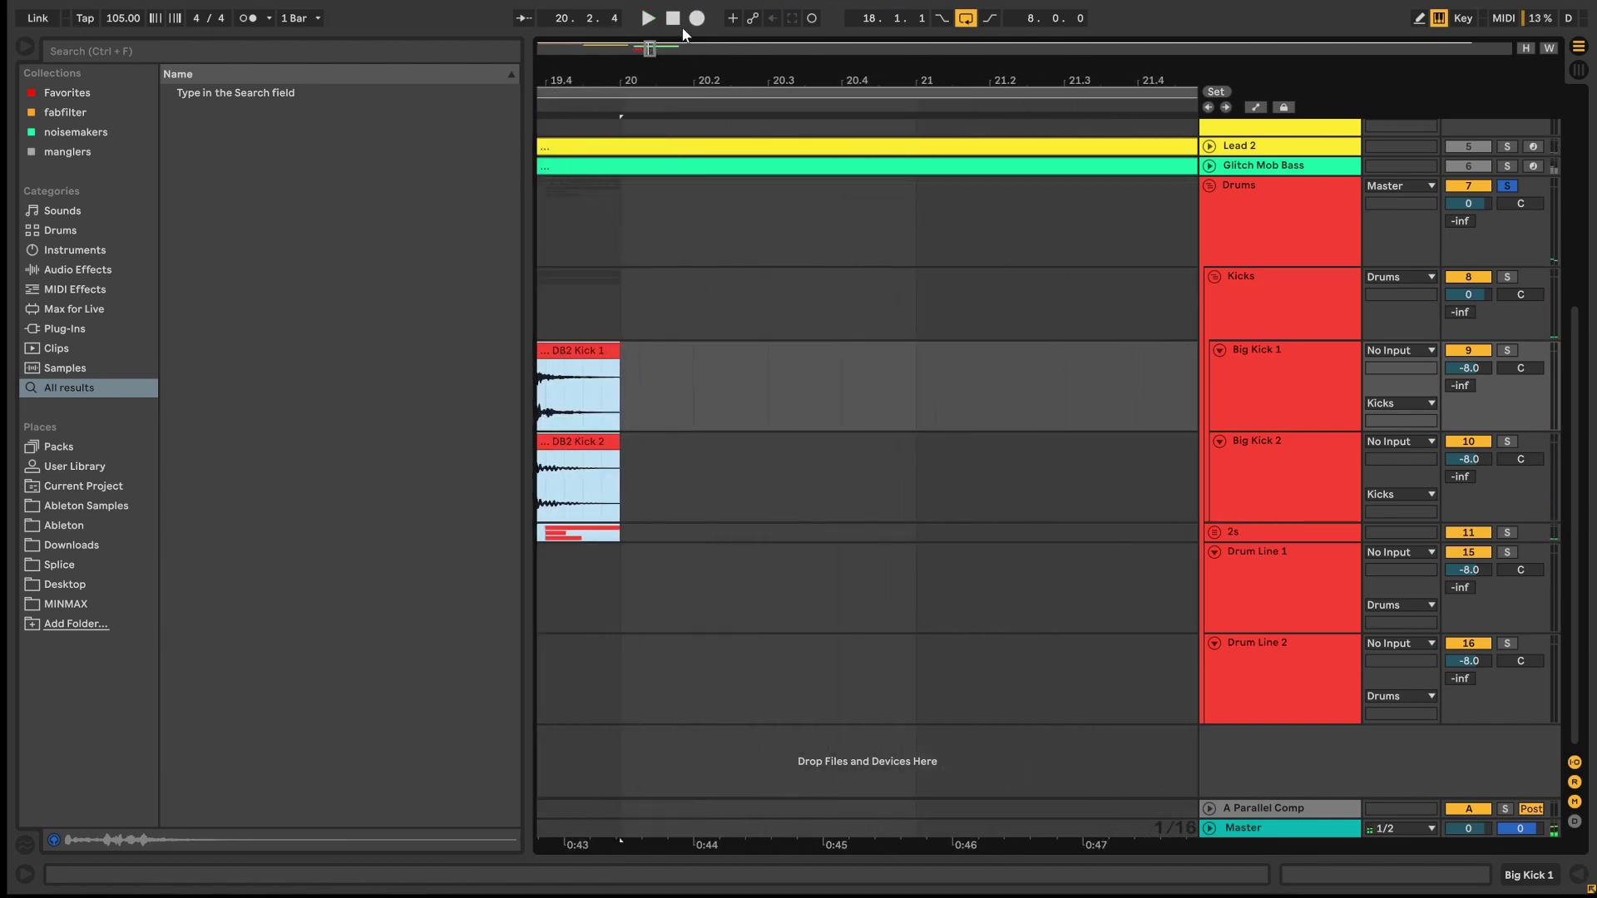
pyautogui.moveTo(652, 46); pyautogui.dragTo(646, 48)
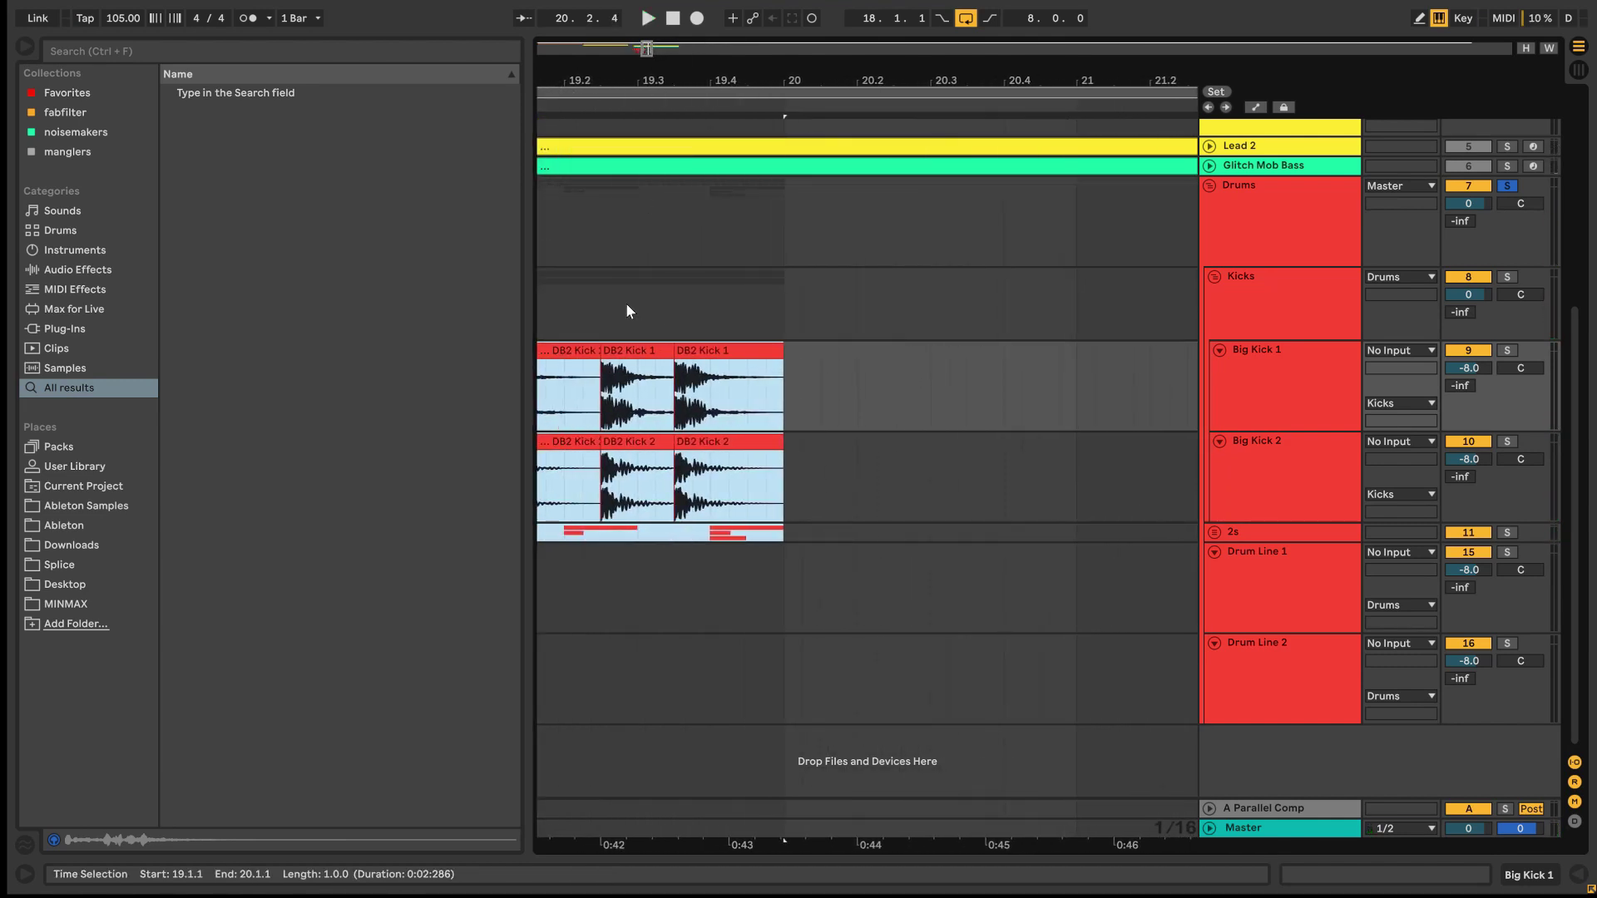
pyautogui.click(638, 301)
pyautogui.press('space')
pyautogui.press('space')
pyautogui.moveTo(747, 499); pyautogui.dragTo(674, 353)
pyautogui.hotkey('ctrl', 'd')
pyautogui.press('space')
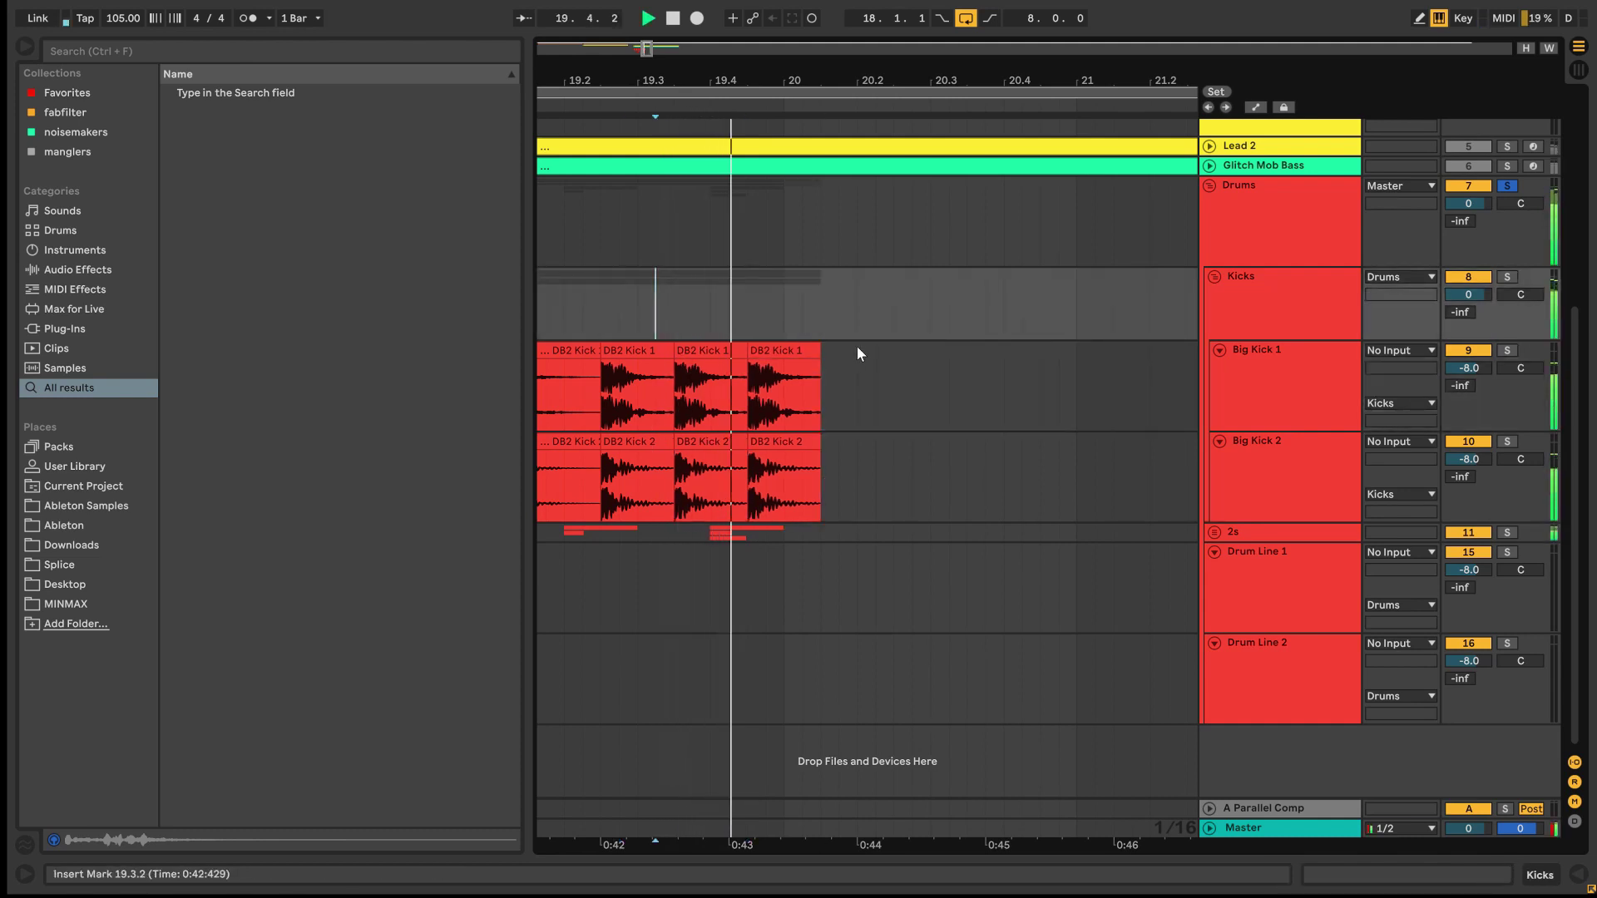
# - Delete the part of the duplicated kick clips extending past bar 20 and play the end of bar 19
pyautogui.moveTo(880, 357); pyautogui.dragTo(797, 468)
pyautogui.press('Delete')
pyautogui.click(653, 284)
pyautogui.press('space')
# - Duplicate the two-bar kick pattern from bars 18 to 20 on Big Kick 1 and Big Kick 2
pyautogui.moveTo(649, 49); pyautogui.dragTo(649, 17)
pyautogui.moveTo(803, 81); pyautogui.dragTo(803, 63)
pyautogui.moveTo(799, 375); pyautogui.dragTo(695, 479)
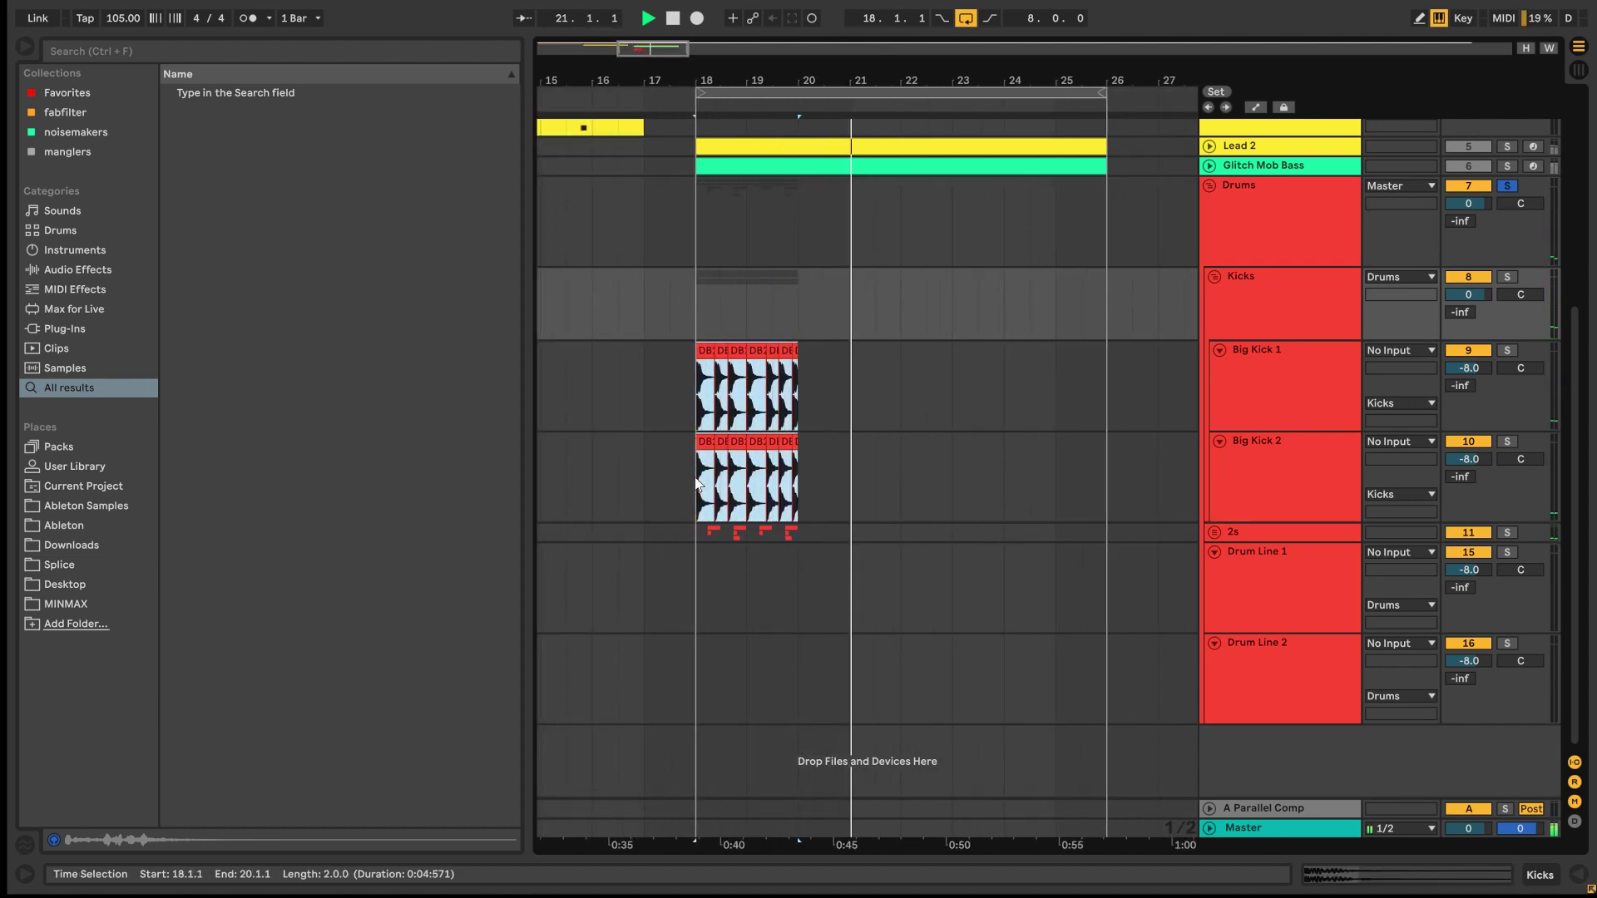
pyautogui.hotkey('ctrl', 'd')
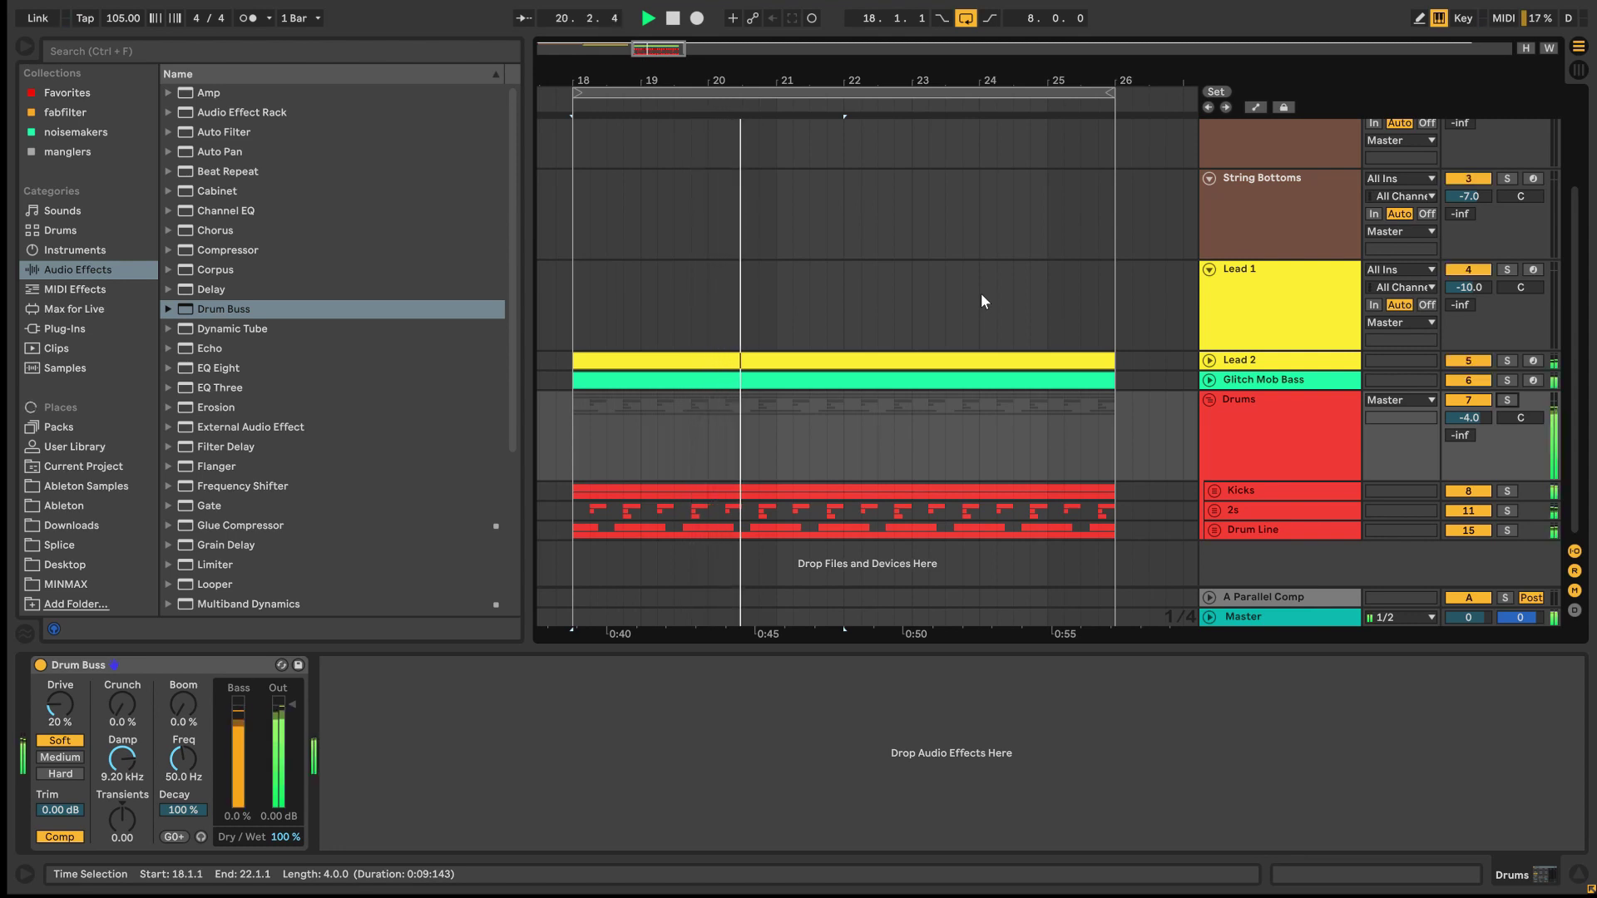
# - Unfold the Glitch Mob Bass and Lead 2 tracks in the arrangement
pyautogui.scroll(1, 981, 301)
pyautogui.click(1264, 422)
pyautogui.click(1210, 422)
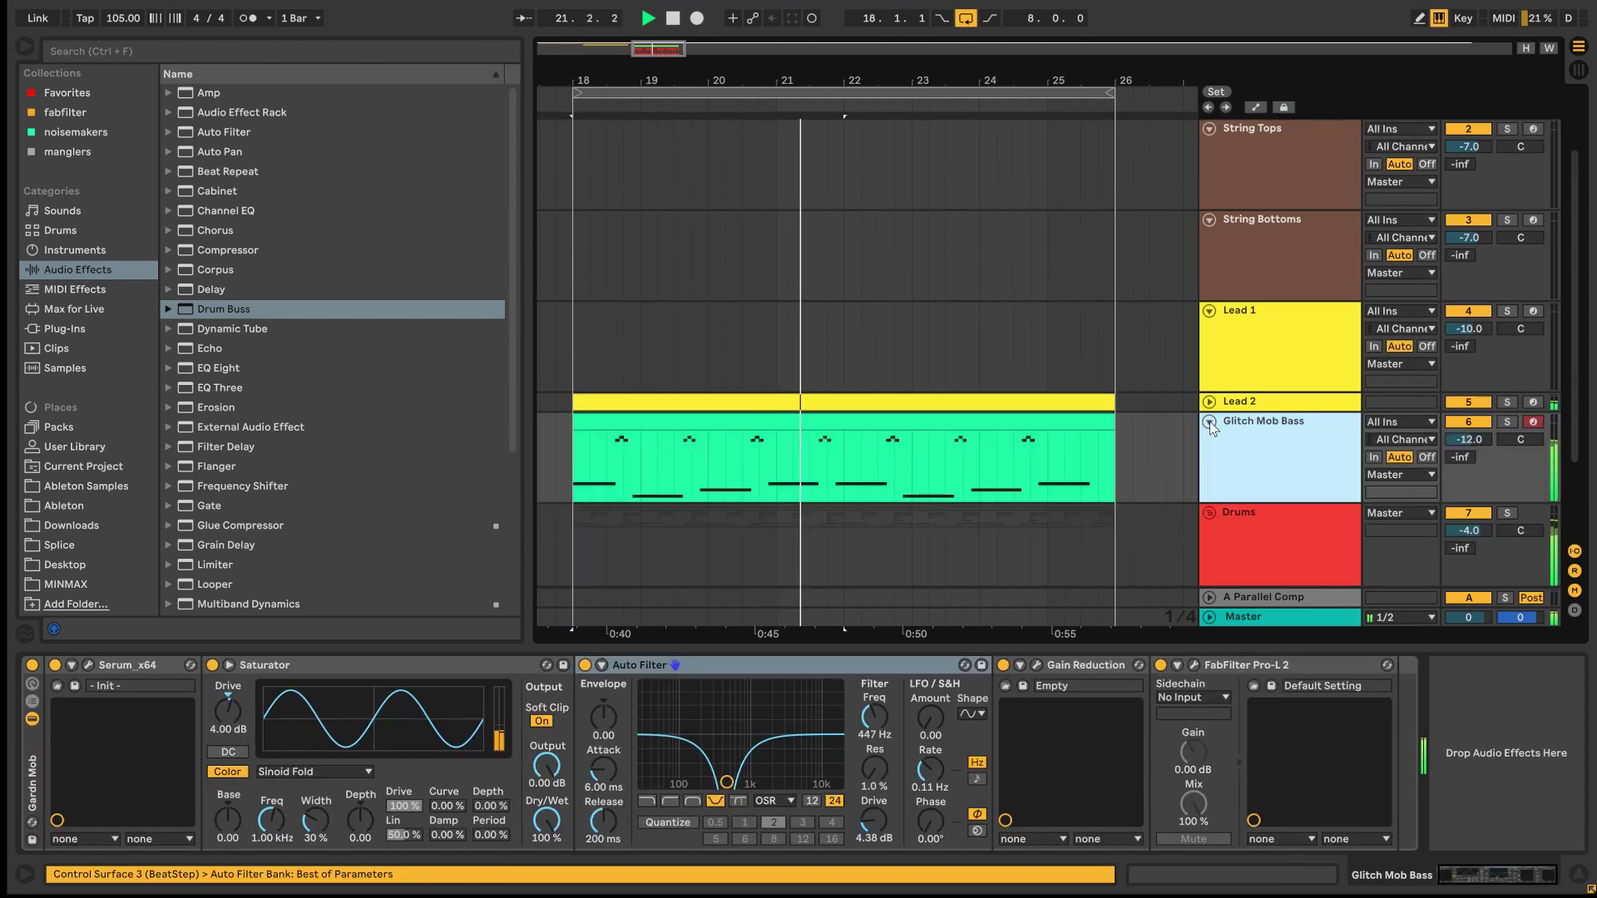
pyautogui.scroll(-1, 1212, 426)
pyautogui.click(1209, 361)
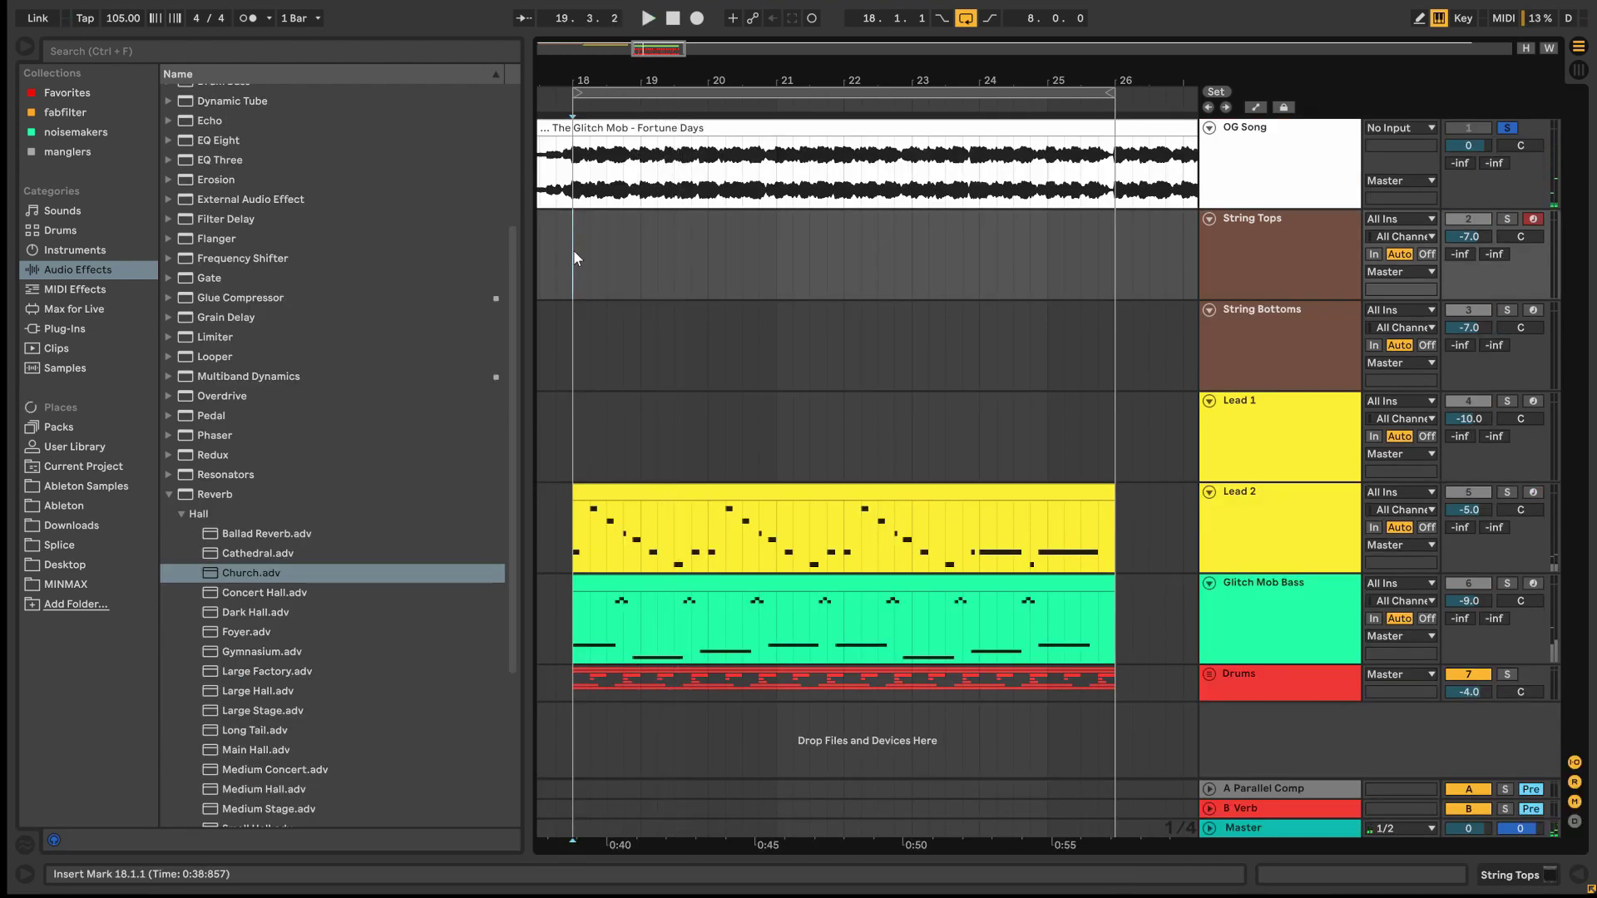
# - Insert a new MIDI track below Lead 2 and name it Nasal Pad
pyautogui.click(1304, 533)
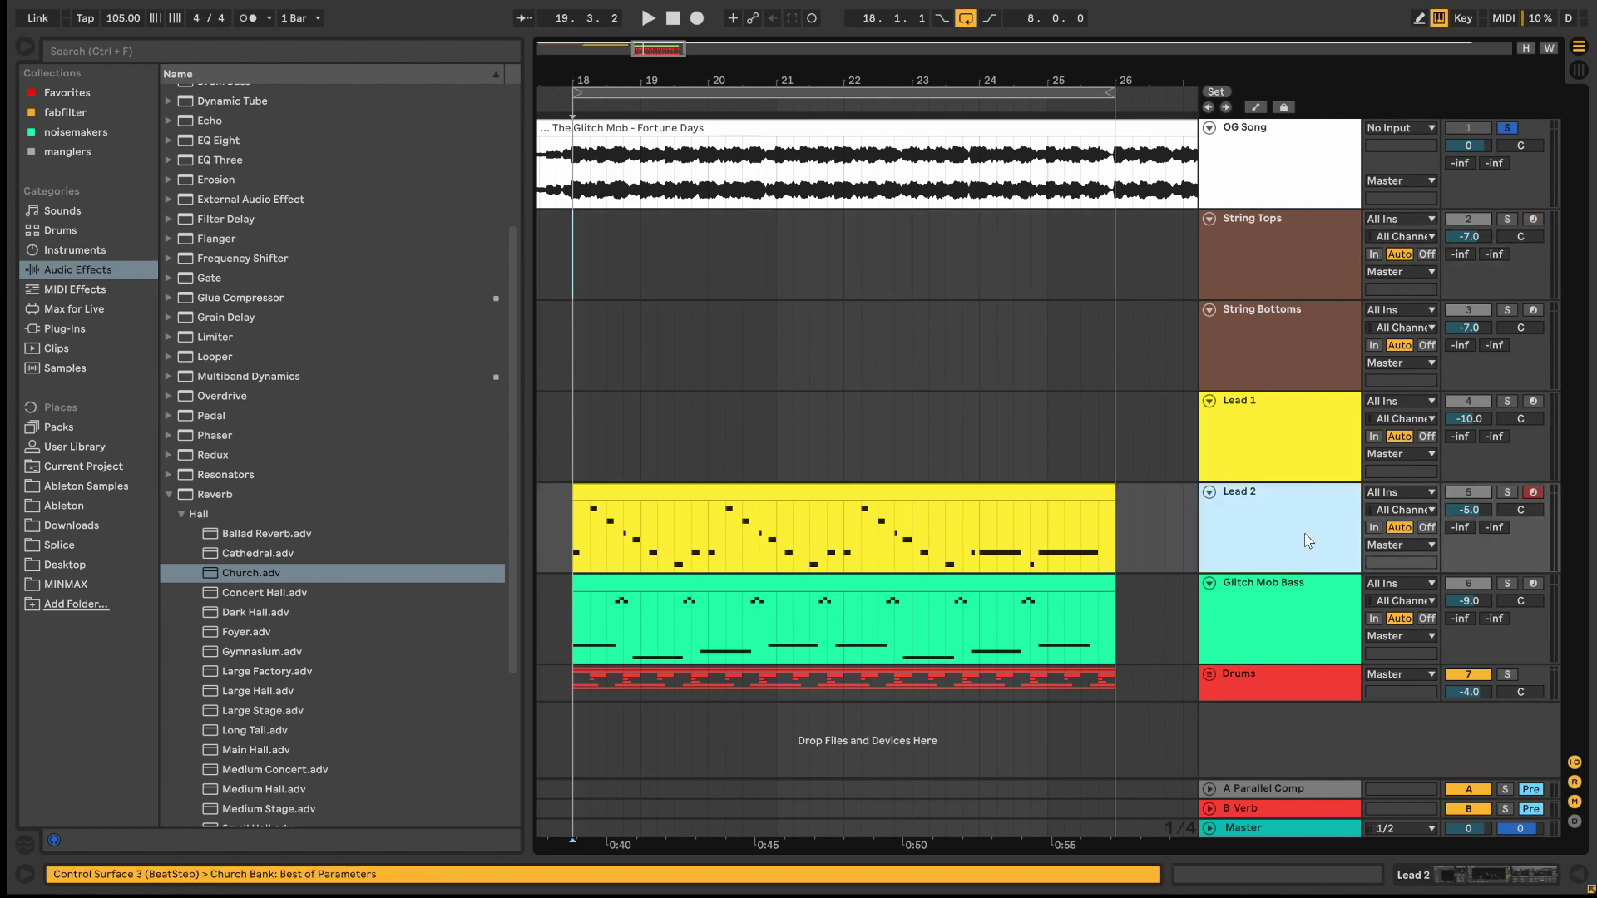
pyautogui.hotkey('ctrl', 'shift', 't')
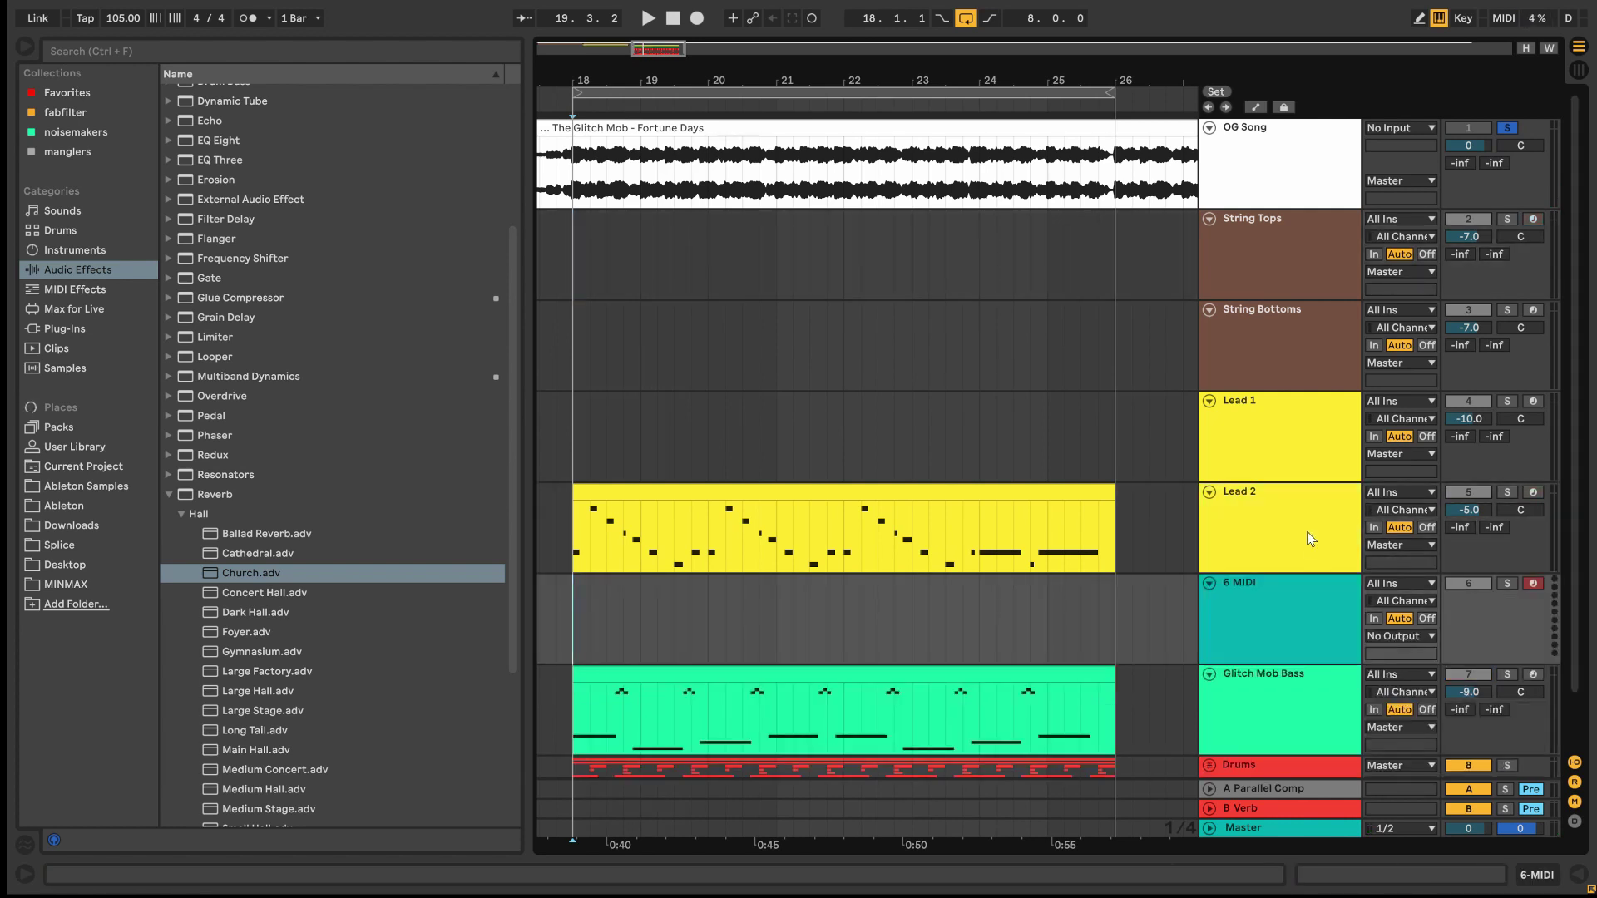
pyautogui.click(1297, 632)
pyautogui.hotkey('ctrl', 'r')
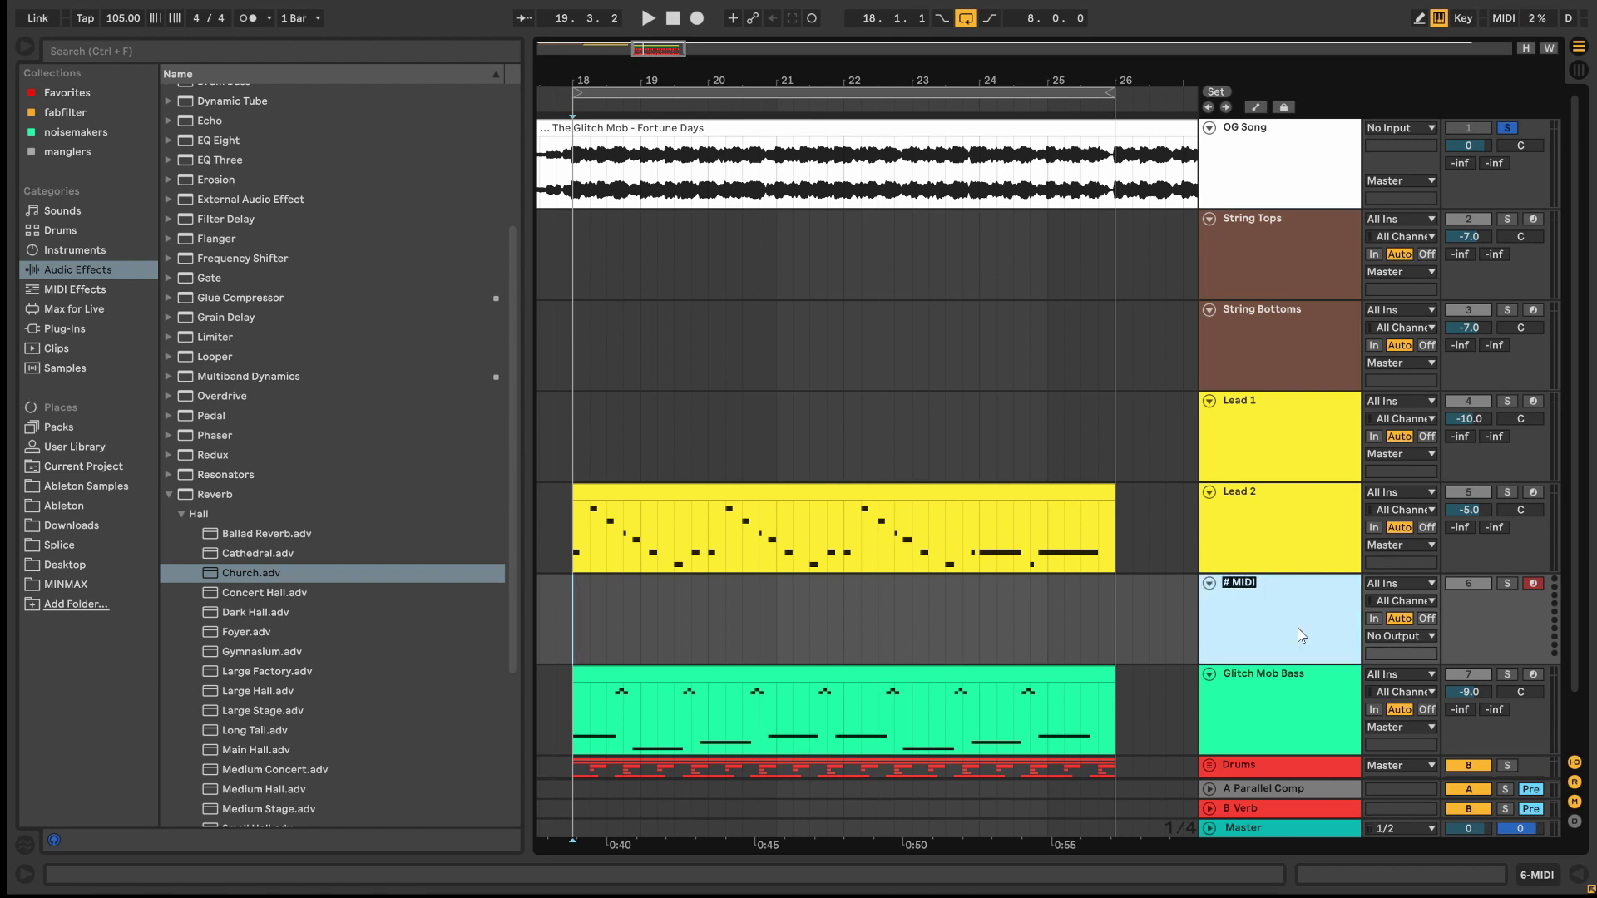
pyautogui.write('Nasal Pad')
pyautogui.press('Return')
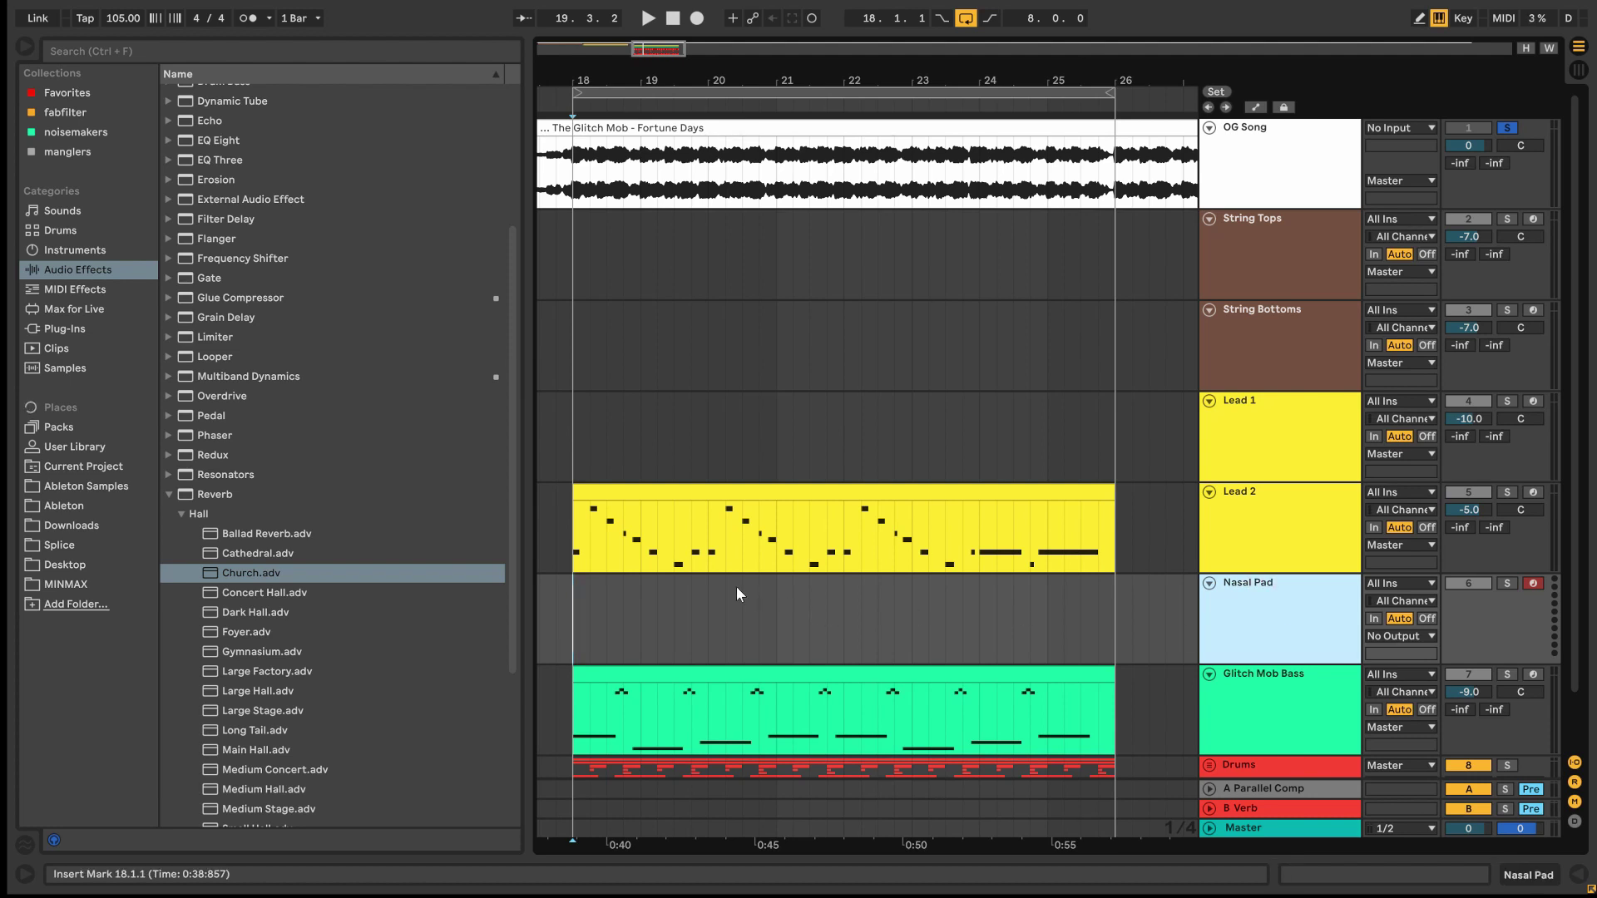
pyautogui.scroll(-1, 572, 602)
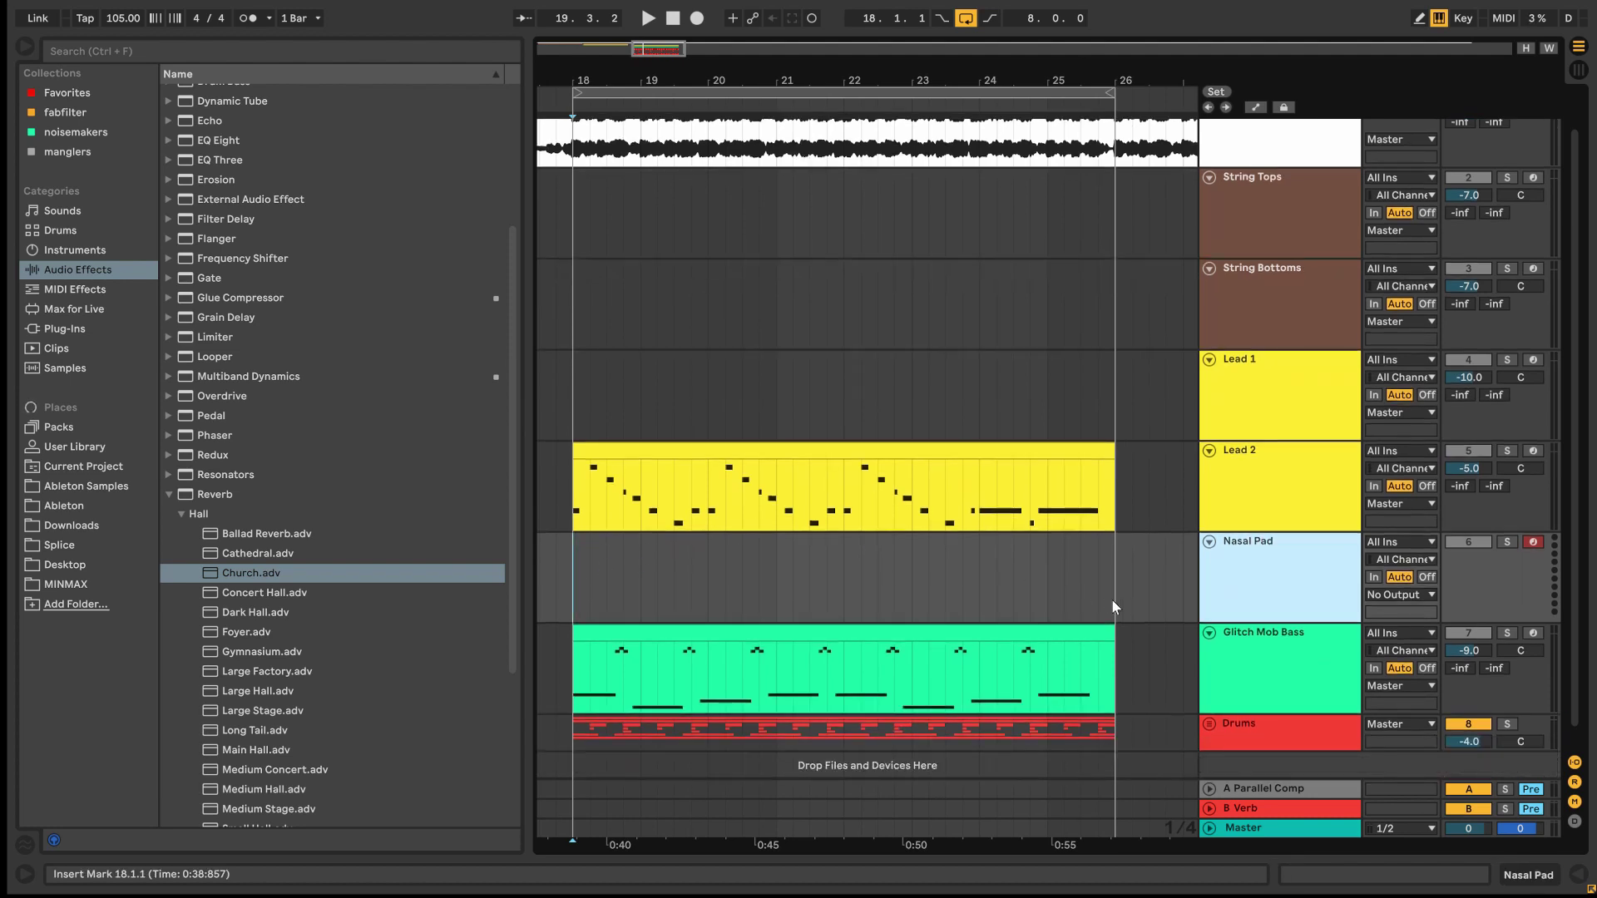
# - Play the section from bar 18 and mark the Nasal Pad track's empty range from bar 18 to about bar 25
pyautogui.press('space')
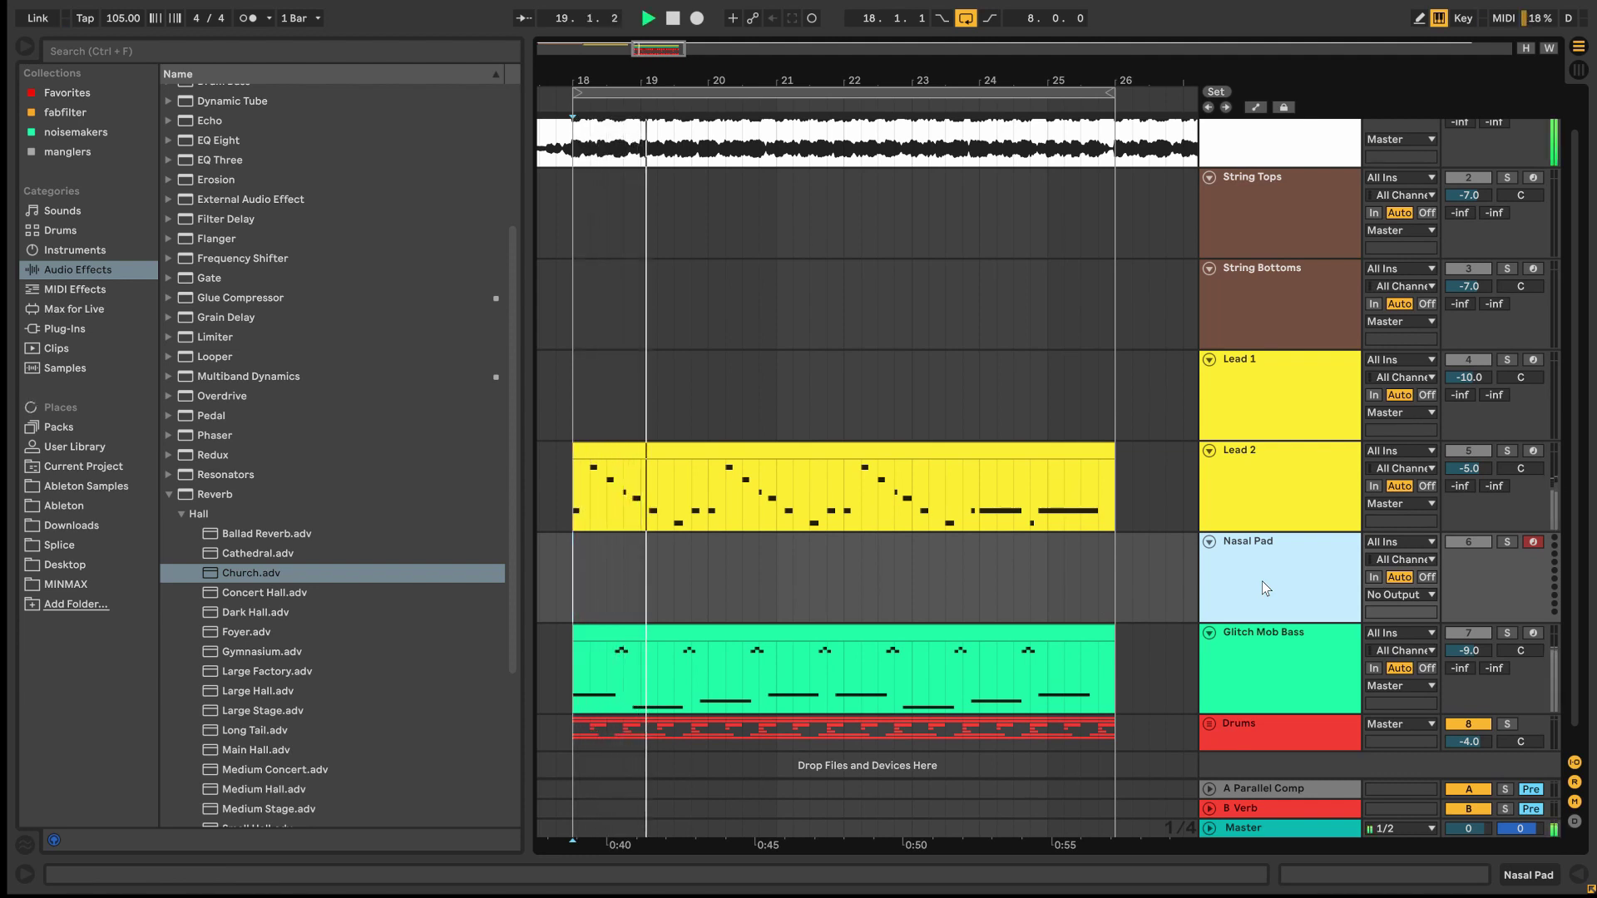
pyautogui.press('space')
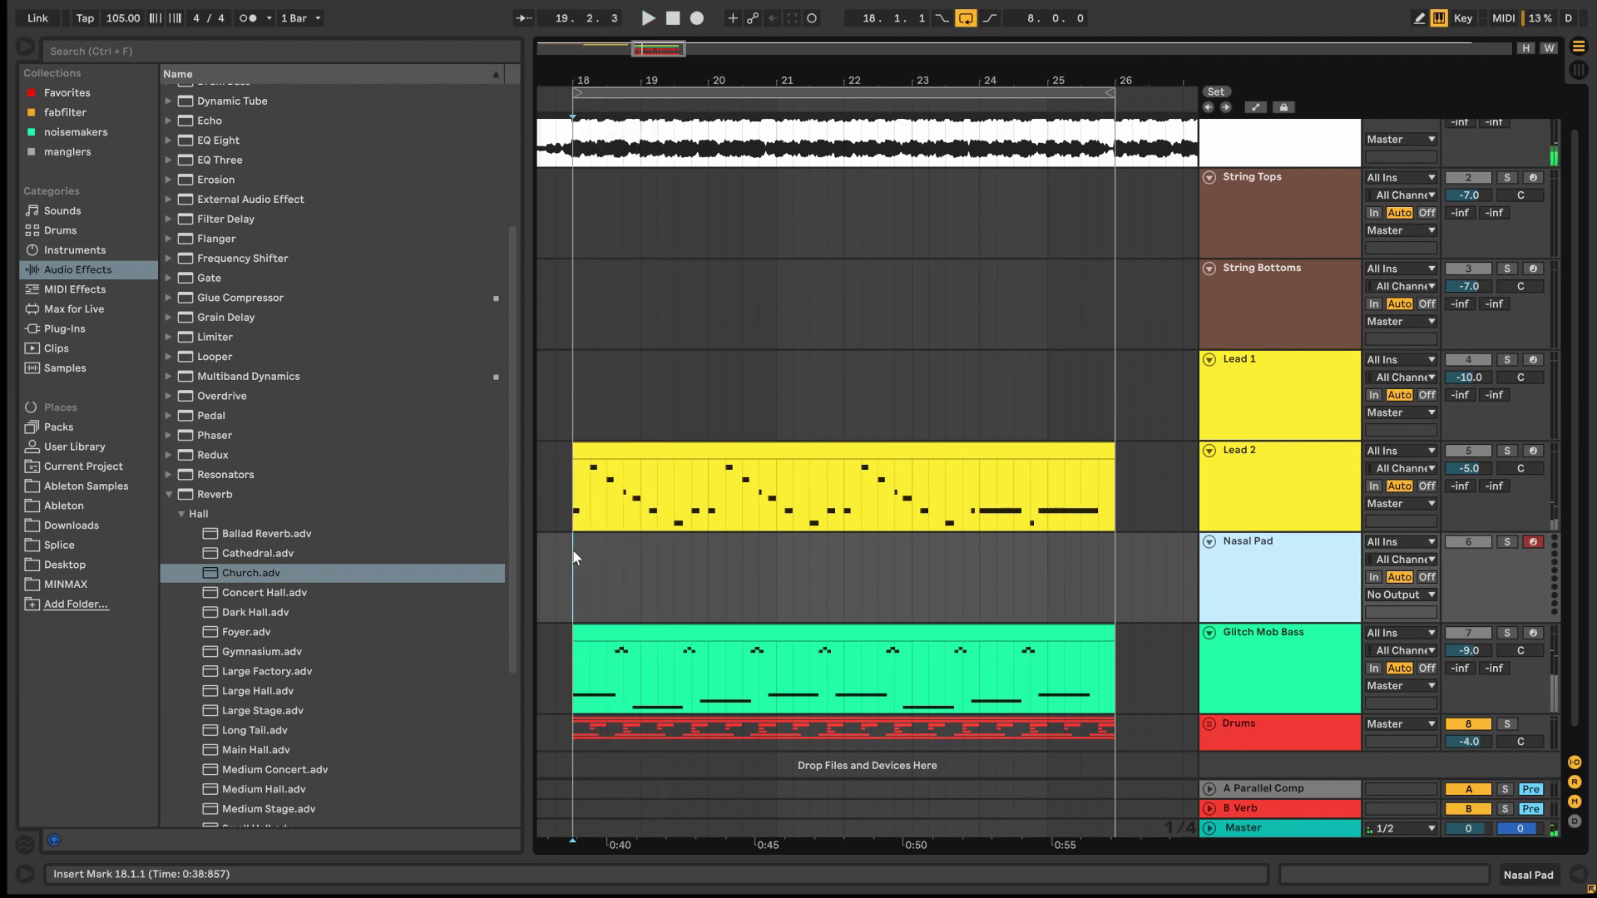
pyautogui.press('space')
pyautogui.moveTo(571, 561); pyautogui.dragTo(1081, 578)
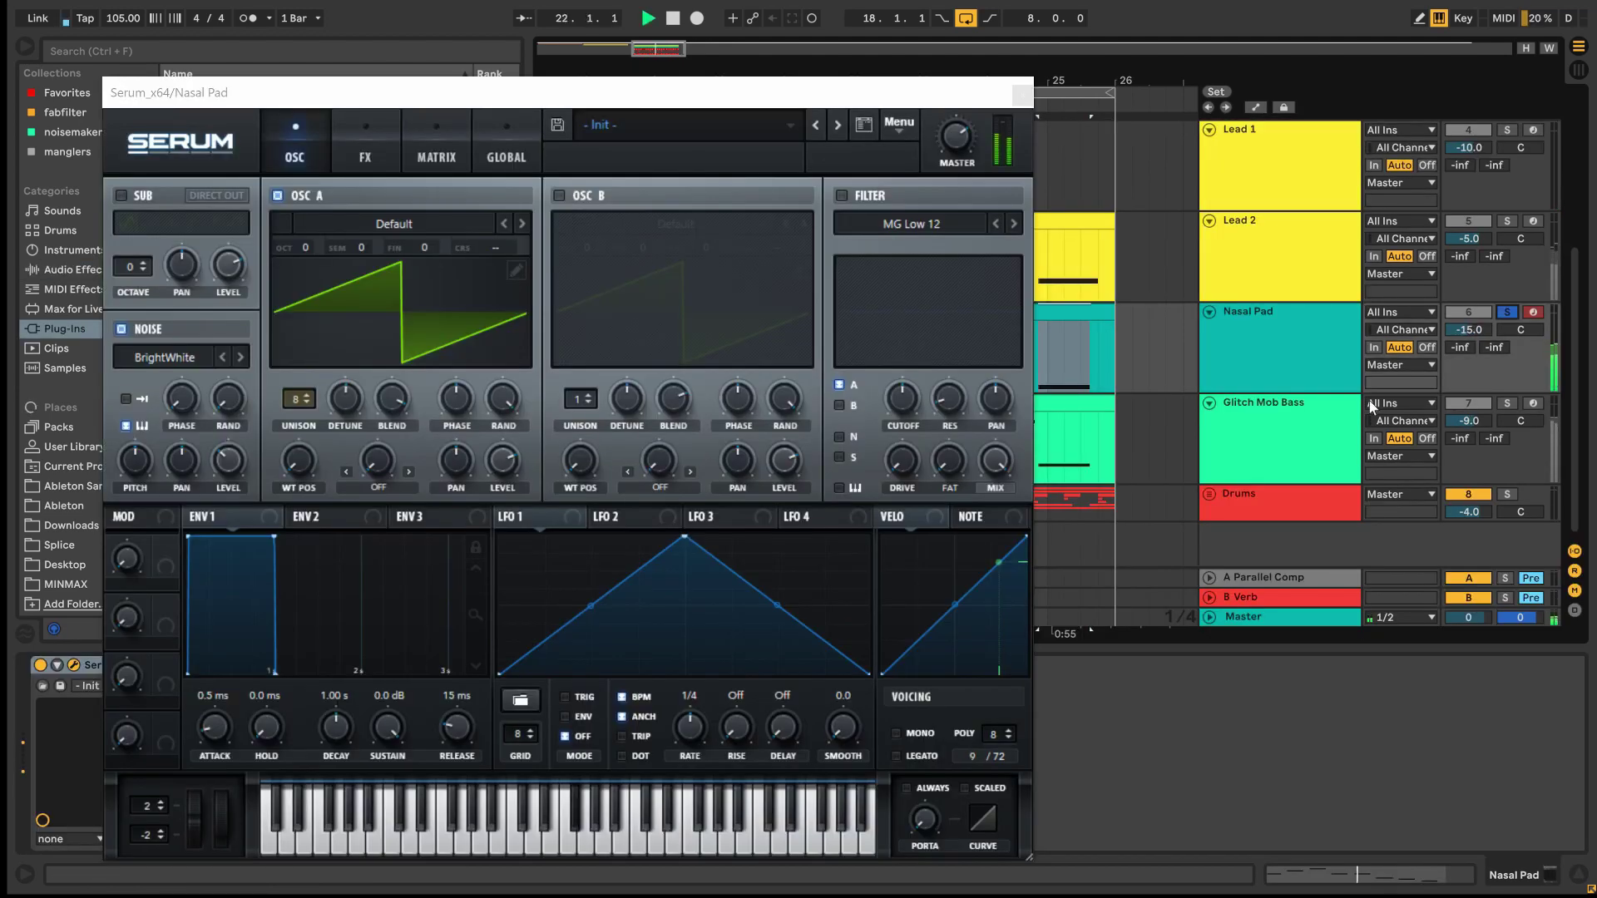
# - Reduce oscillator A's unison detune in the Nasal Pad's Serum patch
pyautogui.click(356, 392)
pyautogui.moveTo(358, 394); pyautogui.dragTo(355, 413)
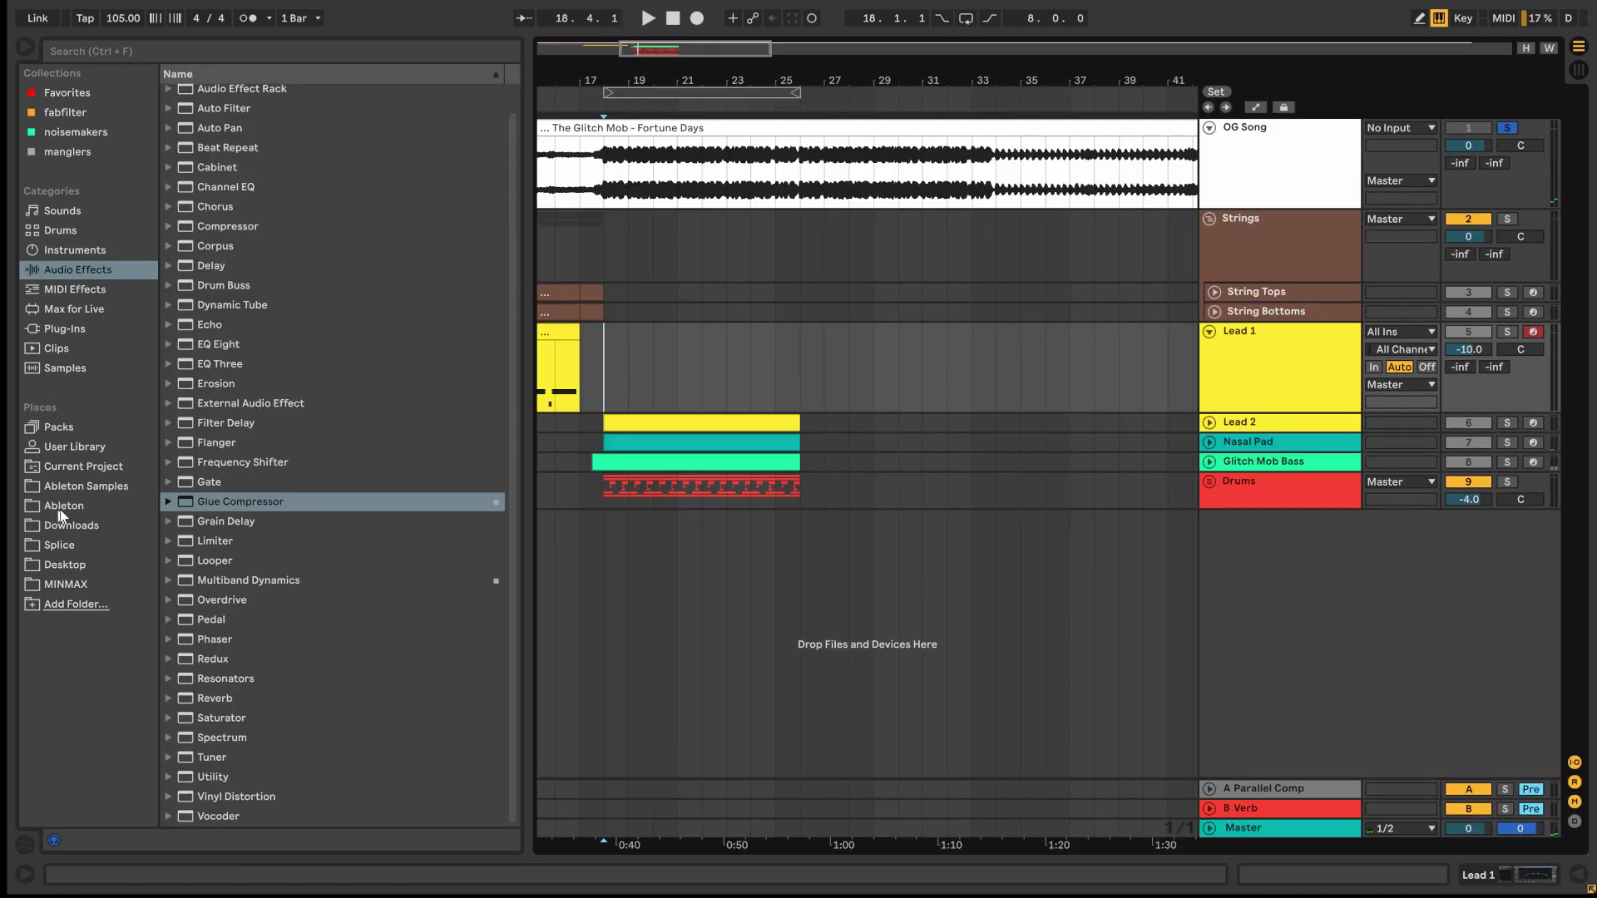
# - Choose SO_CDL_100_drum_loop_widegroove.wav from Splice's Cobra Drumline pack and insert an audio track below Drum Line 2
pyautogui.click(63, 553)
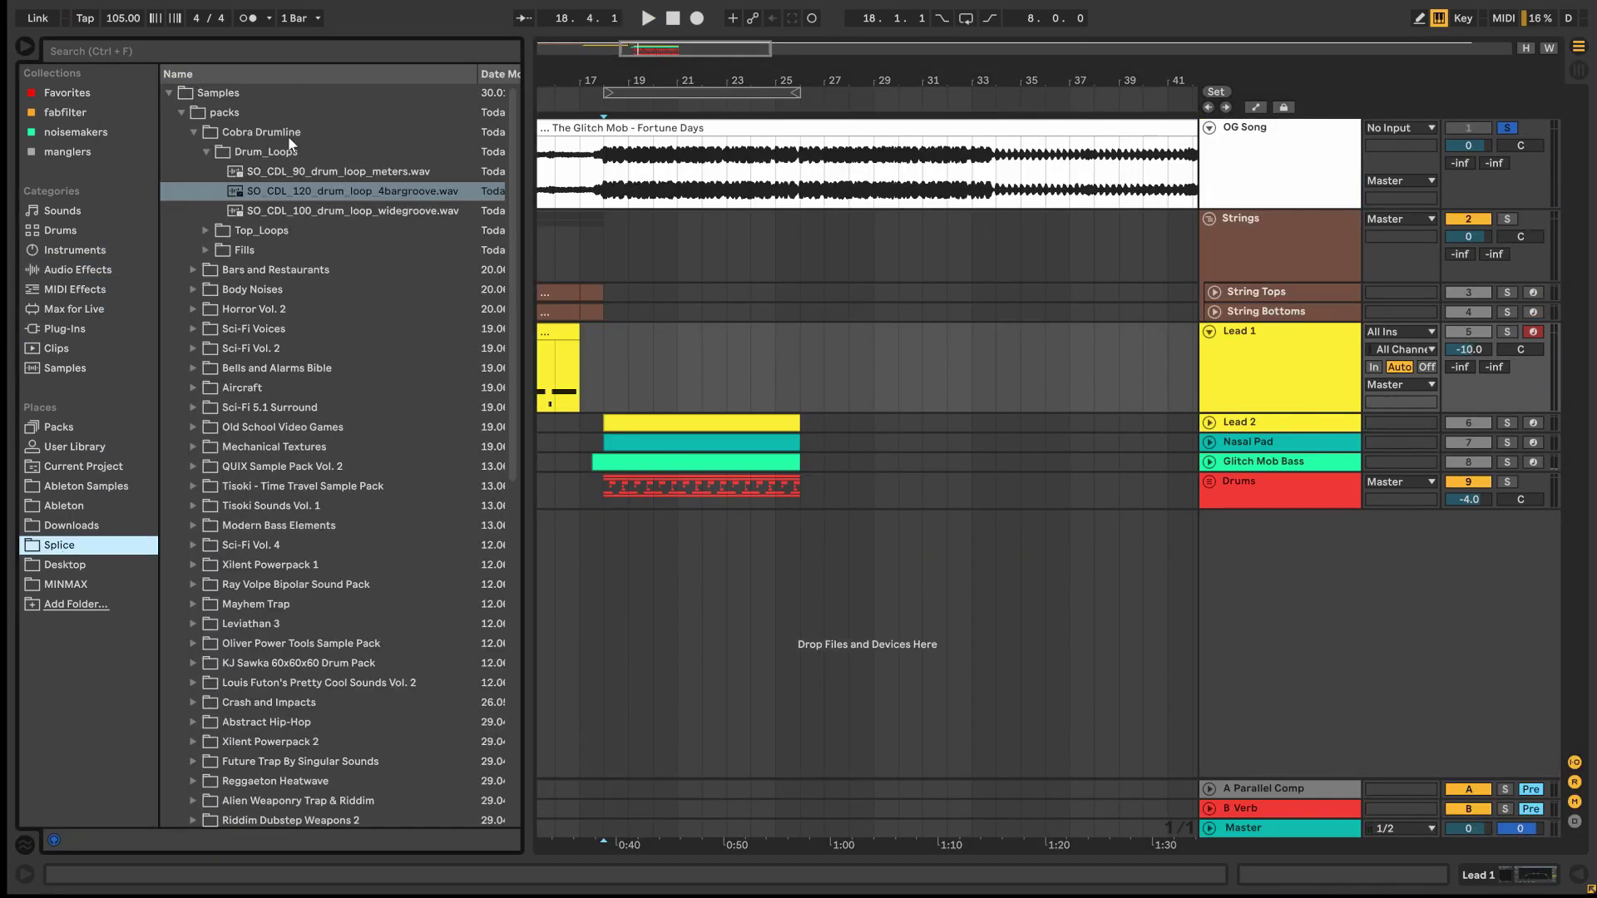
pyautogui.click(259, 211)
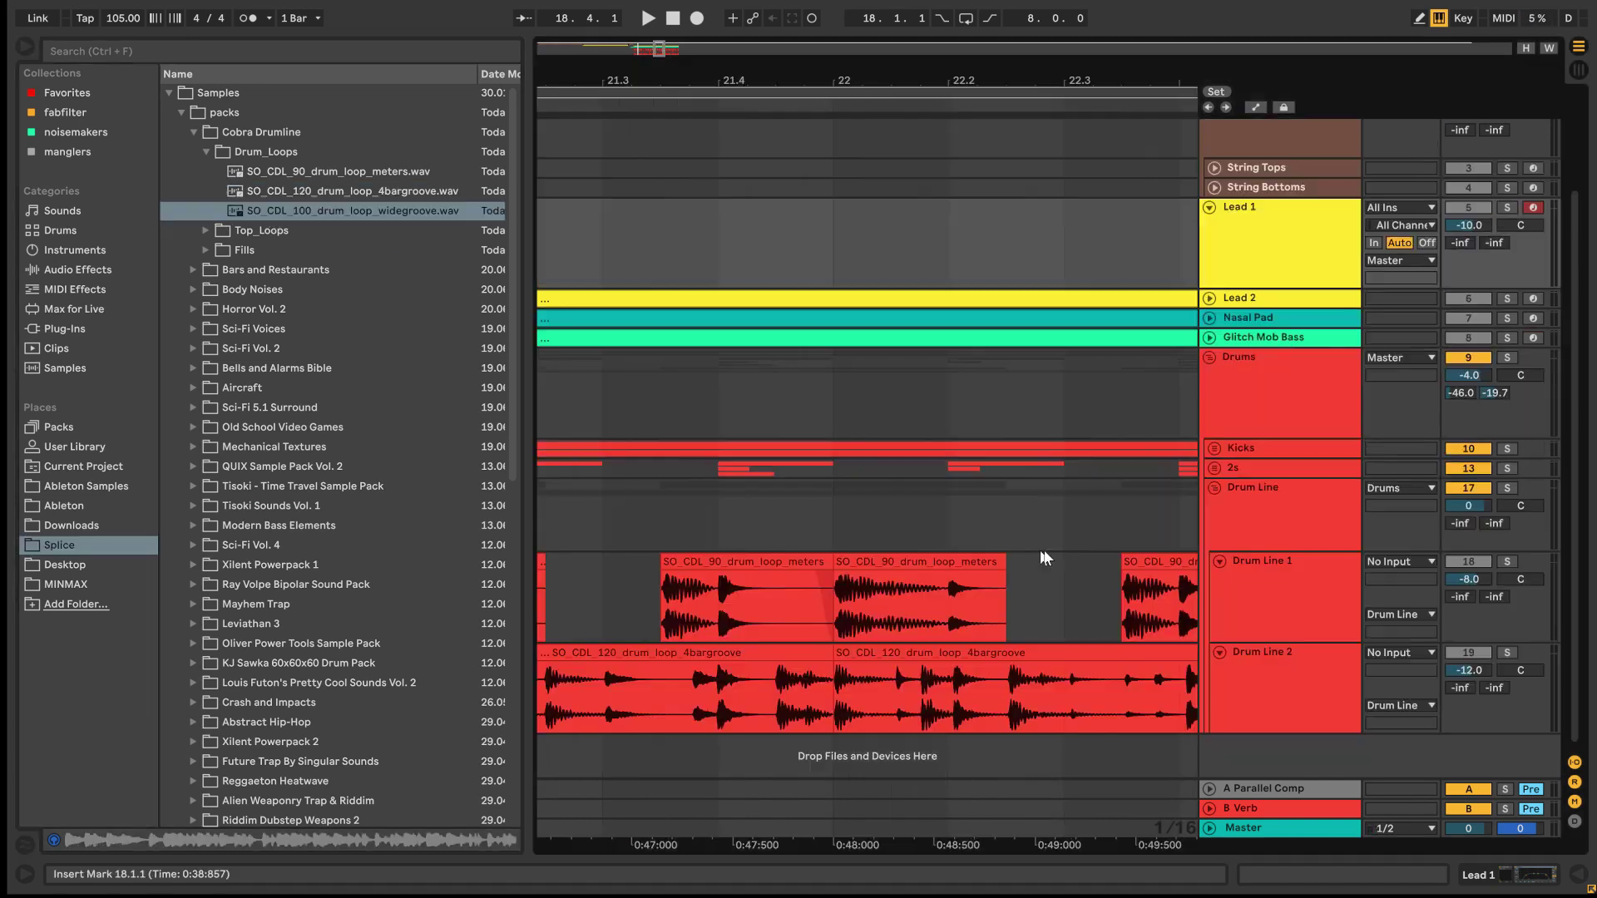
pyautogui.click(1329, 666)
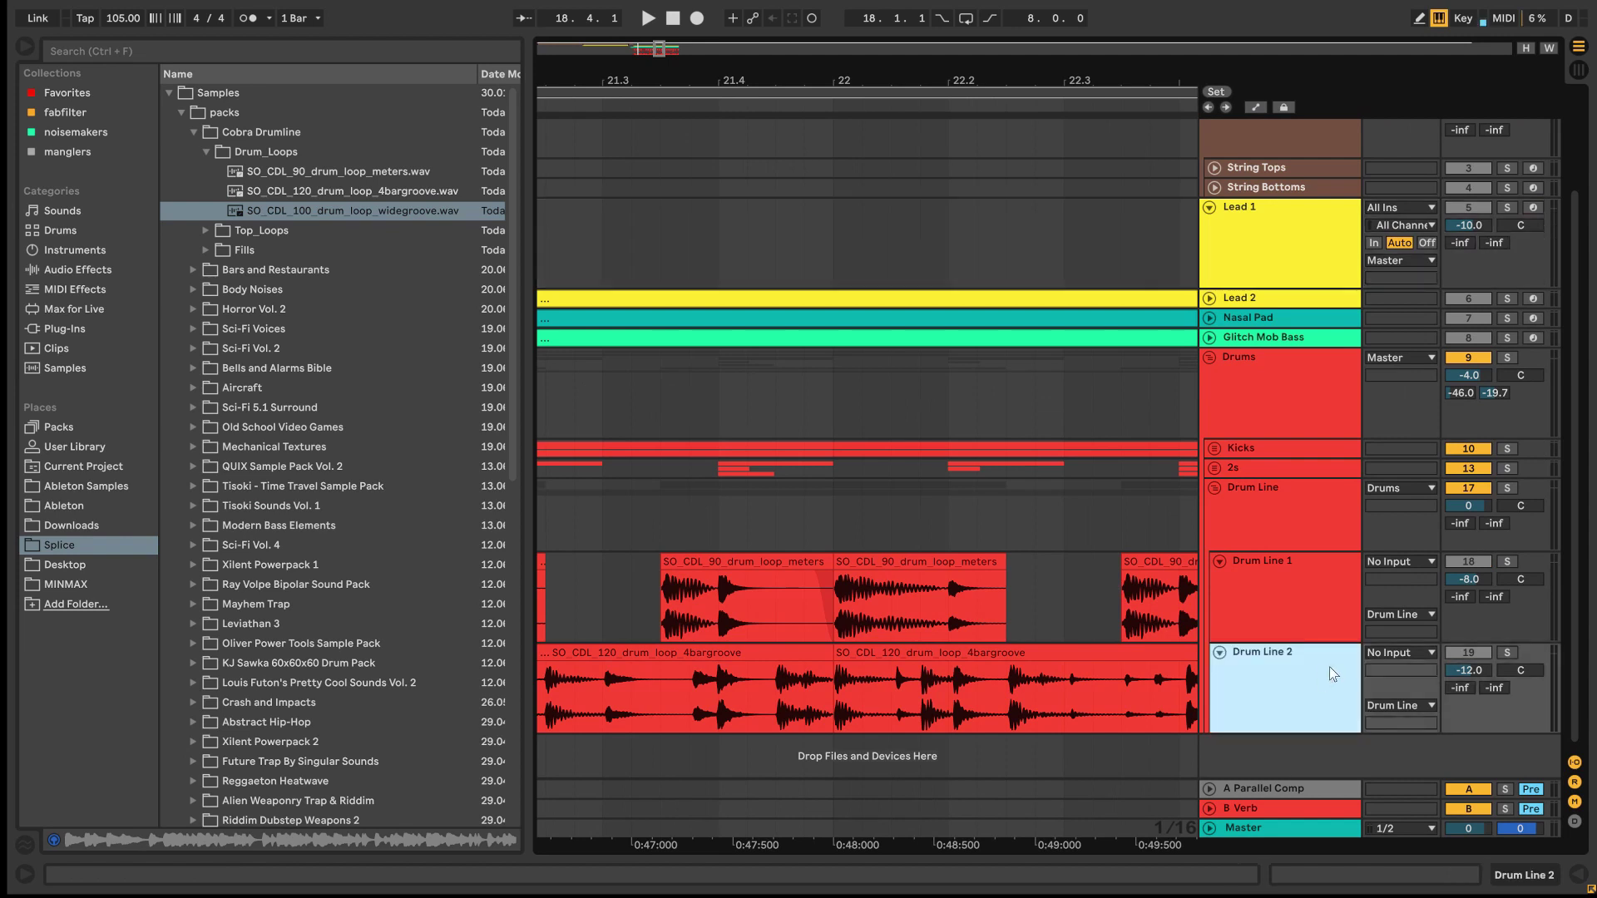
pyautogui.hotkey('ctrl', 't')
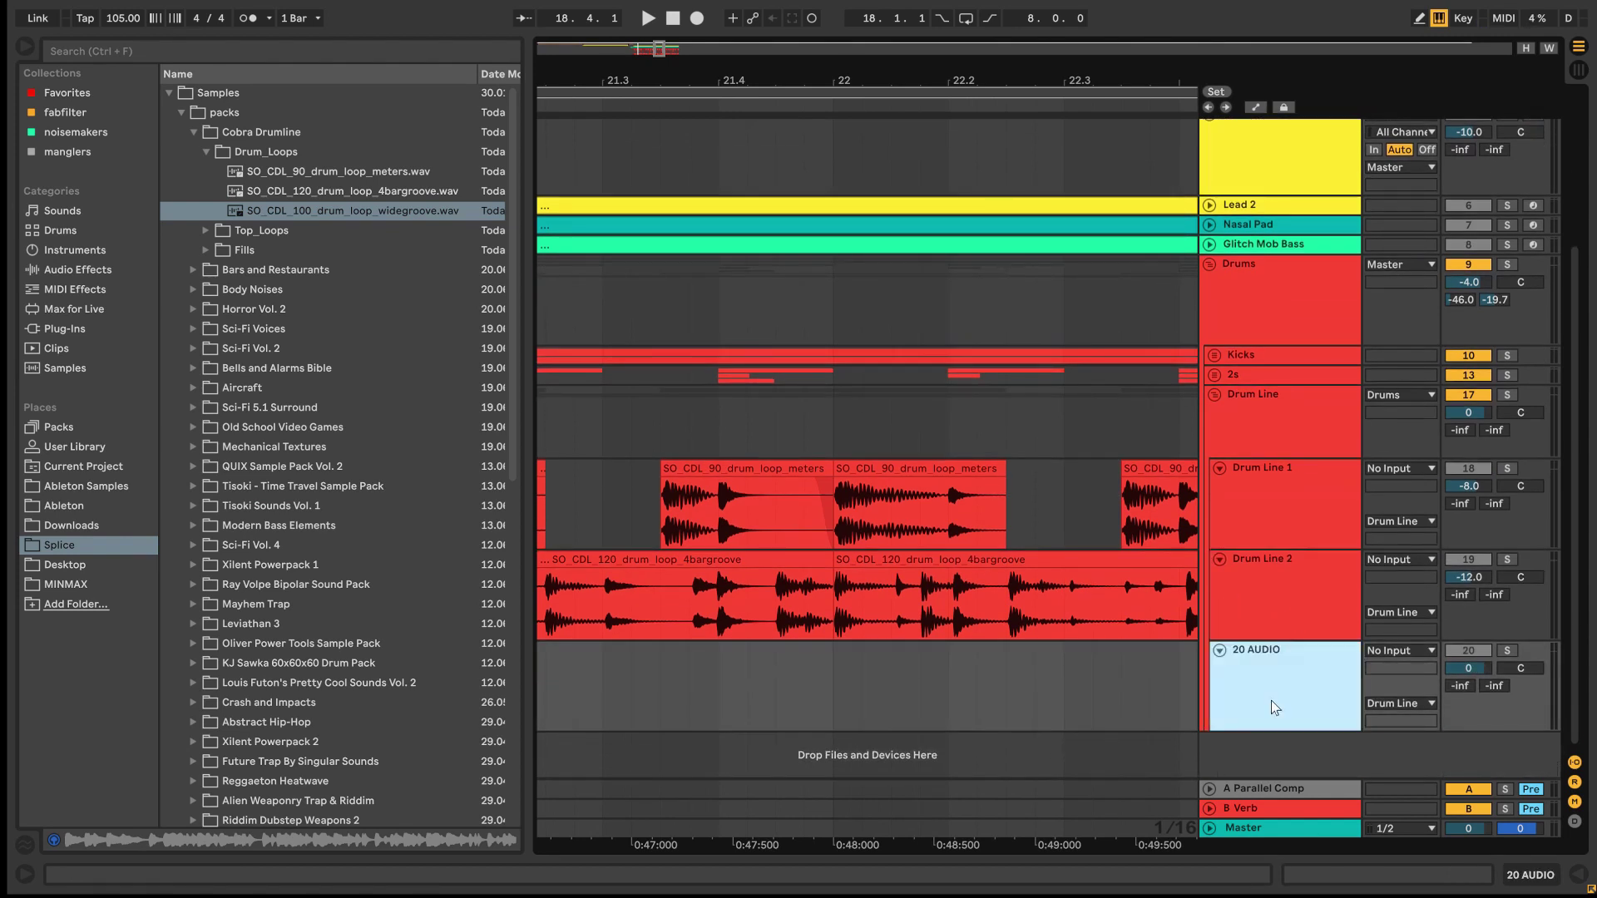
# - Place SO_CDL_100_drum_loop_widegroove.wav on the new 20 AUDIO track, starting at bar 18
pyautogui.moveTo(660, 48); pyautogui.dragTo(660, 45)
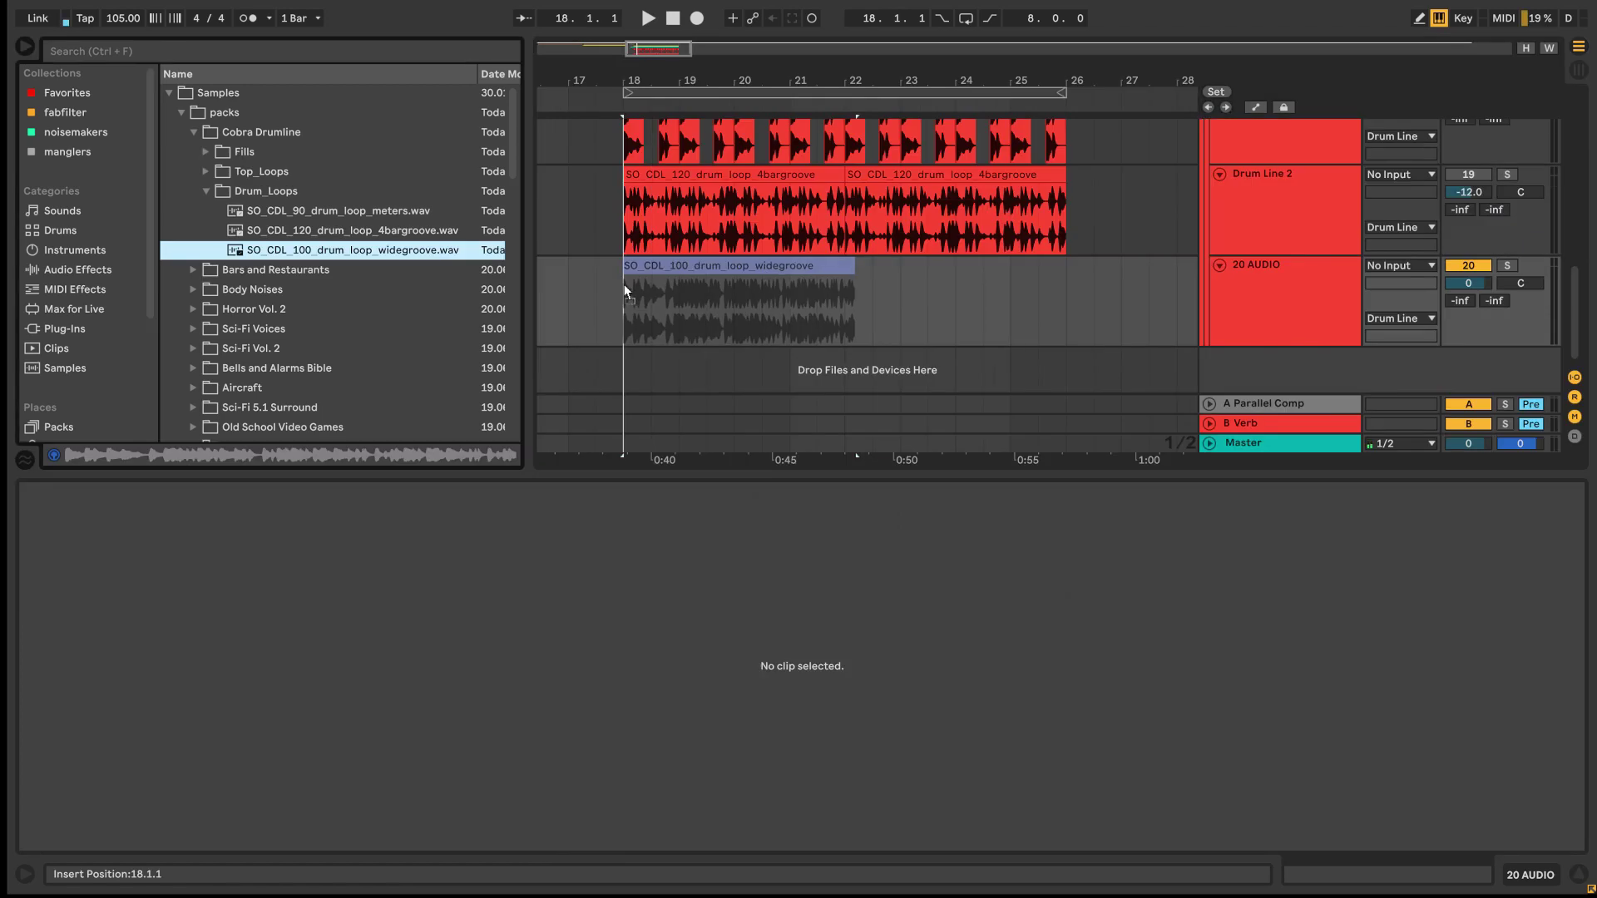
pyautogui.moveTo(353, 250); pyautogui.dragTo(627, 292)
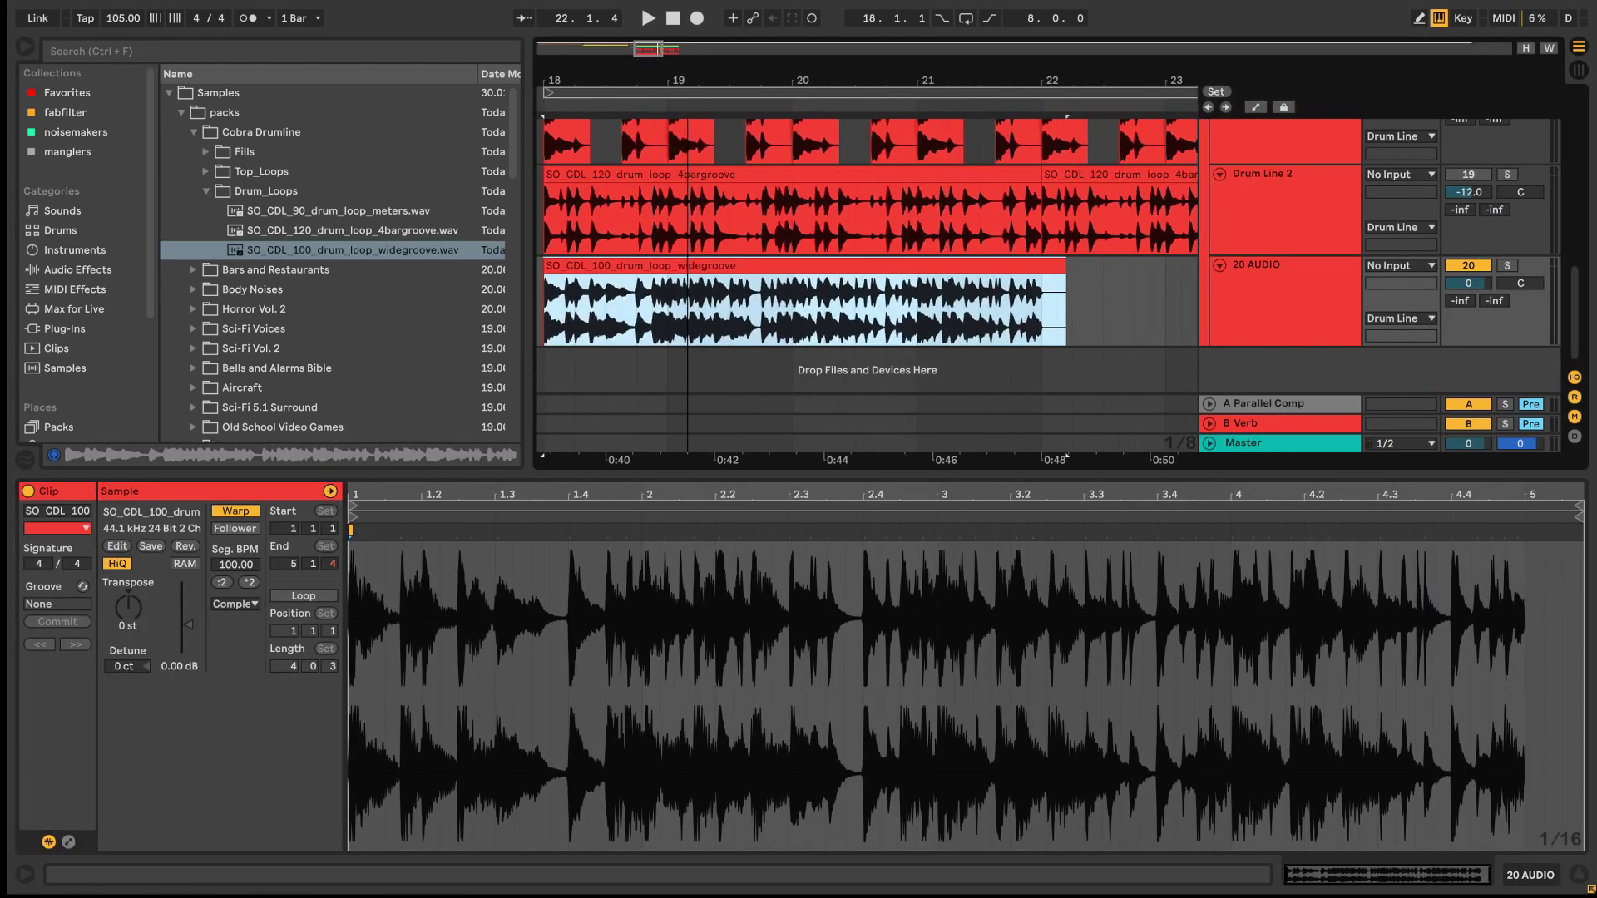
pyautogui.moveTo(695, 48); pyautogui.dragTo(643, 40)
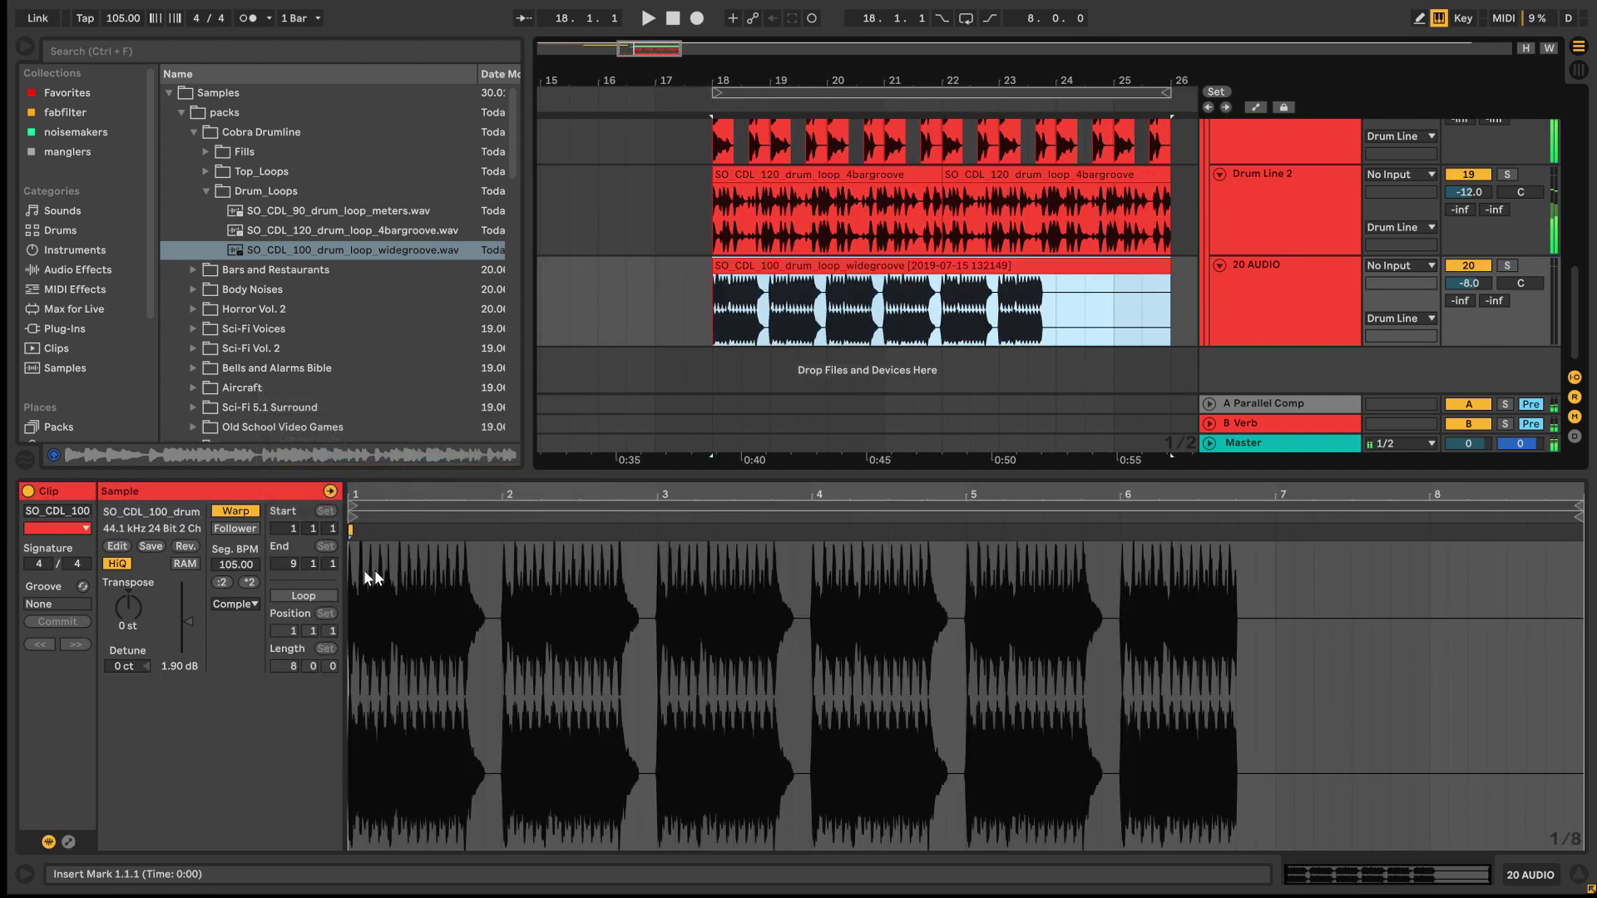
# - Set the wide groove clip's warp mode to Beats, turn off its transient looping and play the result
pyautogui.click(236, 604)
pyautogui.click(241, 612)
pyautogui.click(236, 637)
pyautogui.click(156, 750)
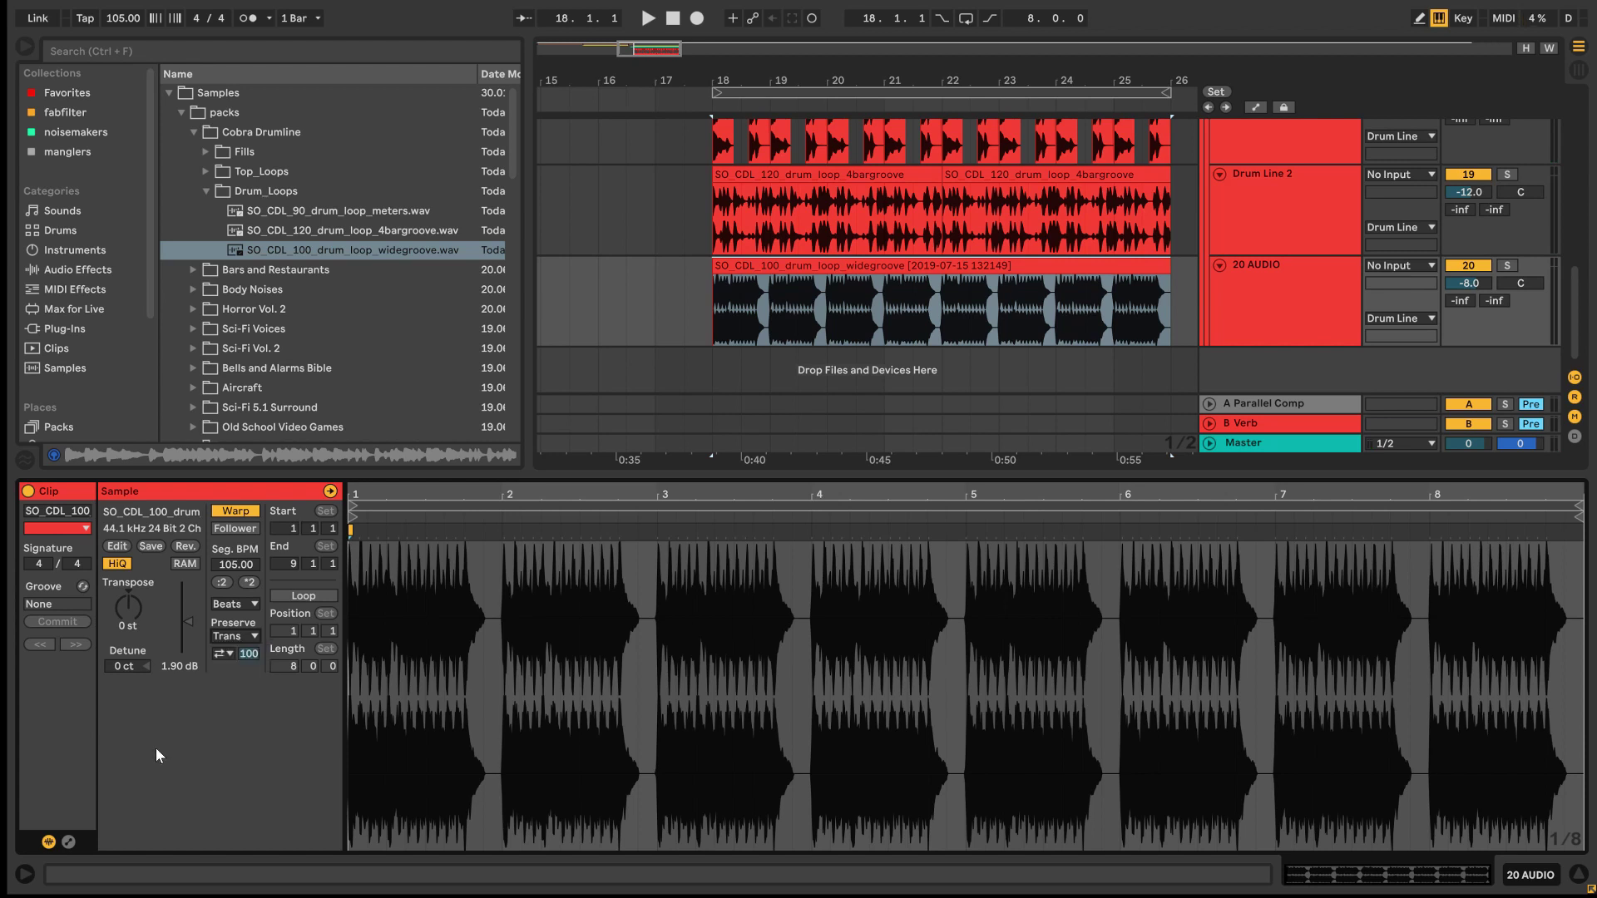
pyautogui.click(237, 656)
pyautogui.press('space')
pyautogui.scroll(3, 1076, 203)
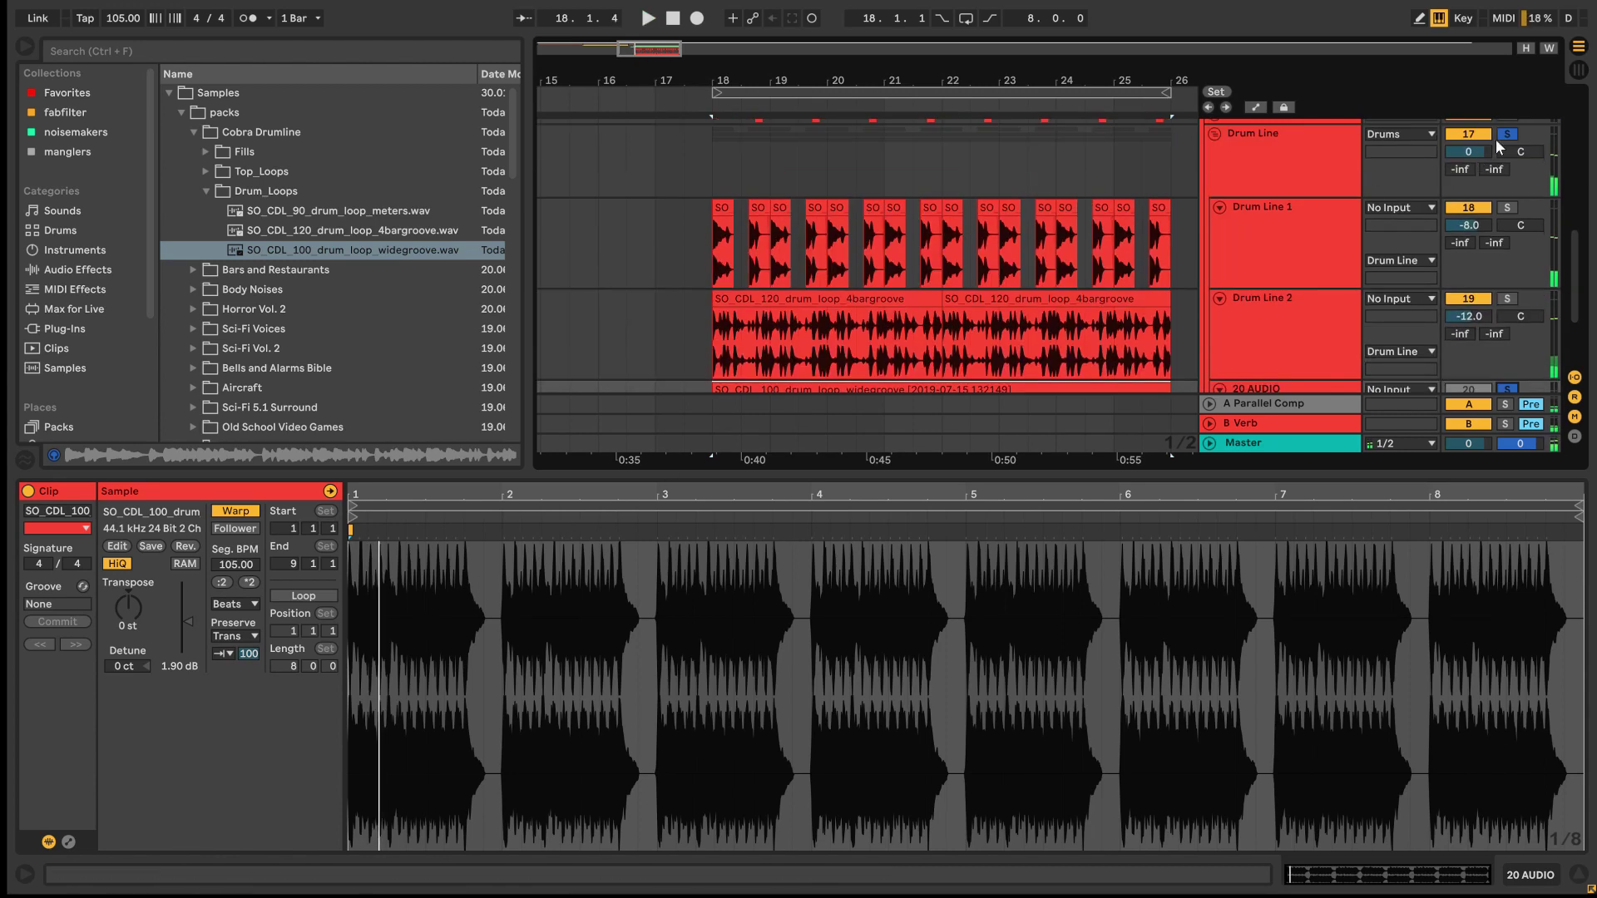
pyautogui.scroll(-3, 1281, 202)
pyautogui.press('space')
# - Lower the wide groove clip's transient envelope to 26 and compare it by playing the track soloed and with the other drums
pyautogui.moveTo(249, 655); pyautogui.dragTo(249, 717)
pyautogui.press('space')
pyautogui.press('space')
pyautogui.press('space')
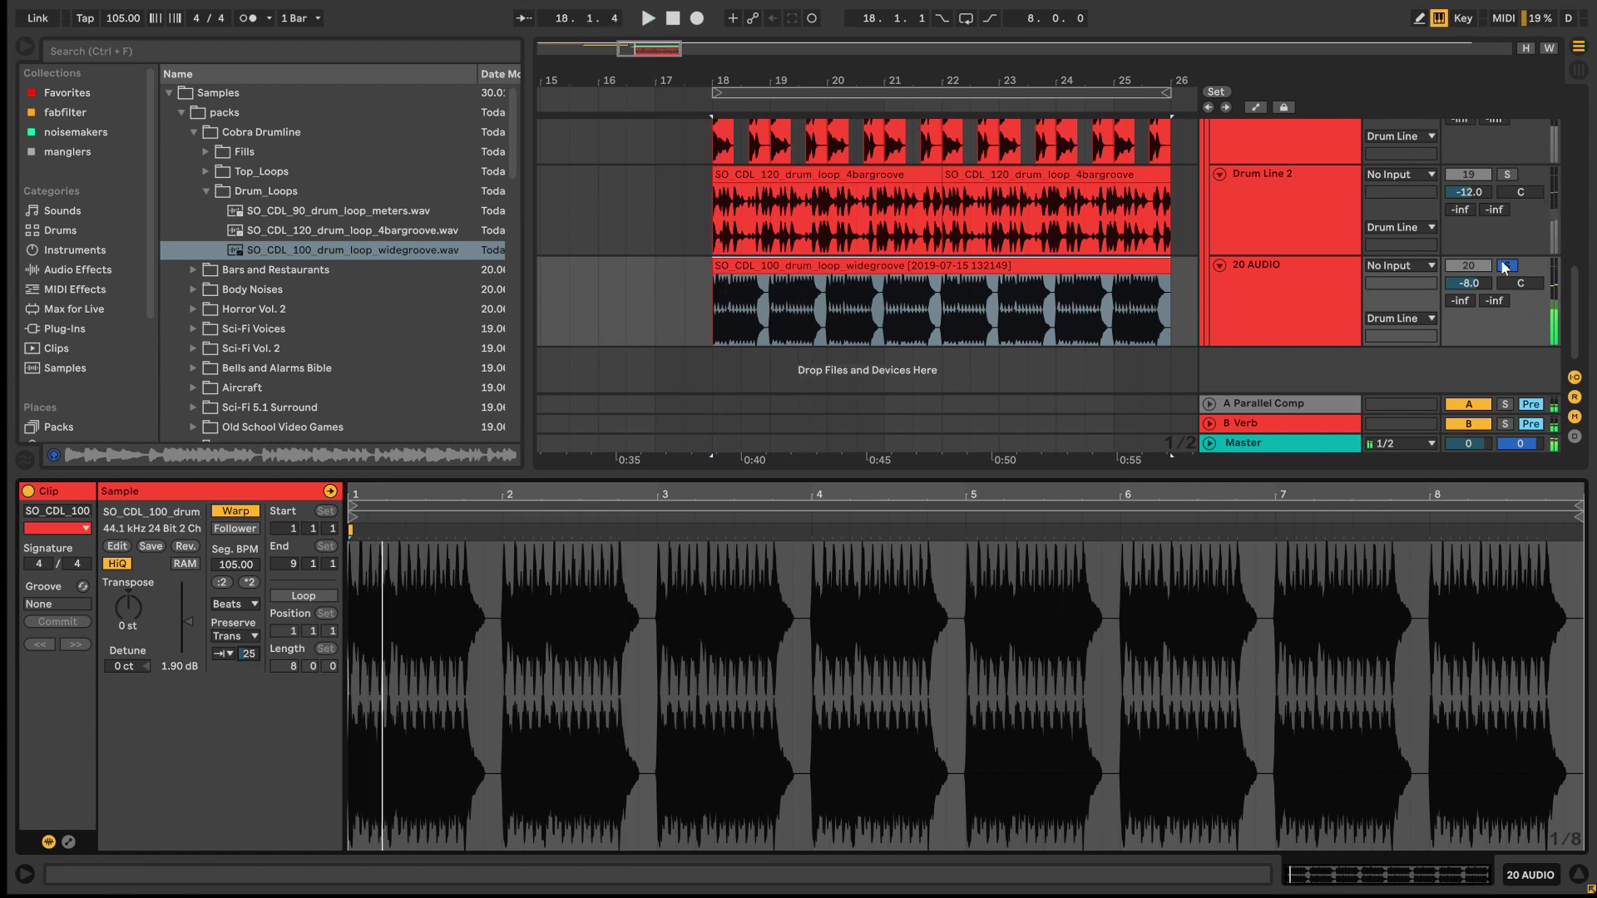
pyautogui.click(1507, 266)
pyautogui.press('space')
pyautogui.moveTo(249, 655); pyautogui.dragTo(248, 654)
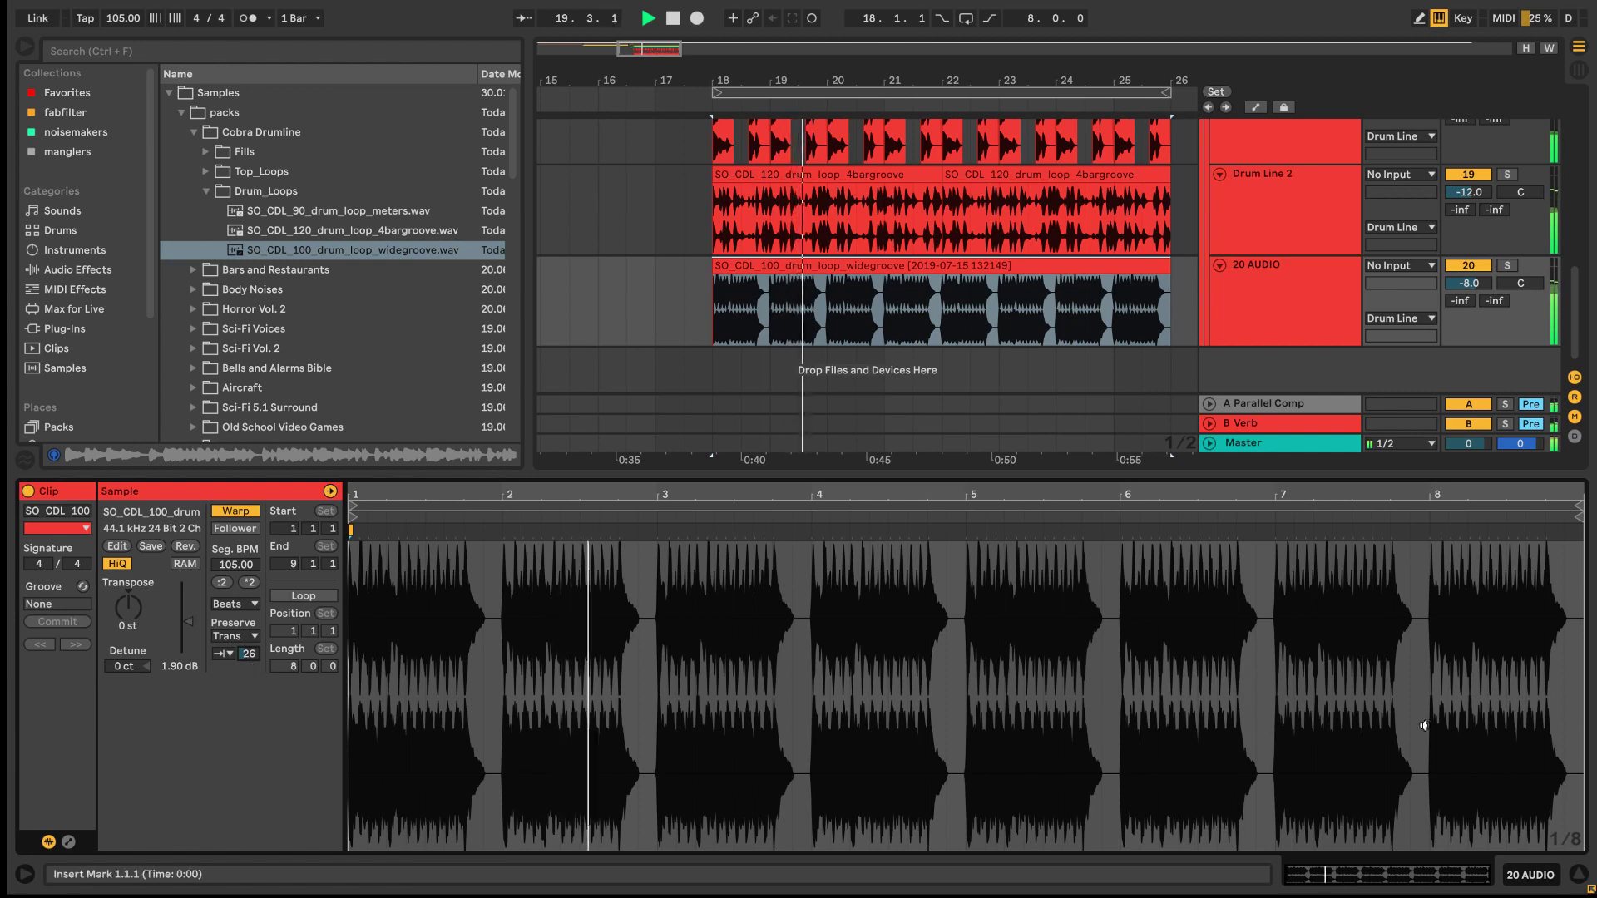
# - Add the Drums Room reverb preset to the 20 AUDIO track
pyautogui.hotkey('shift', 'Tab')
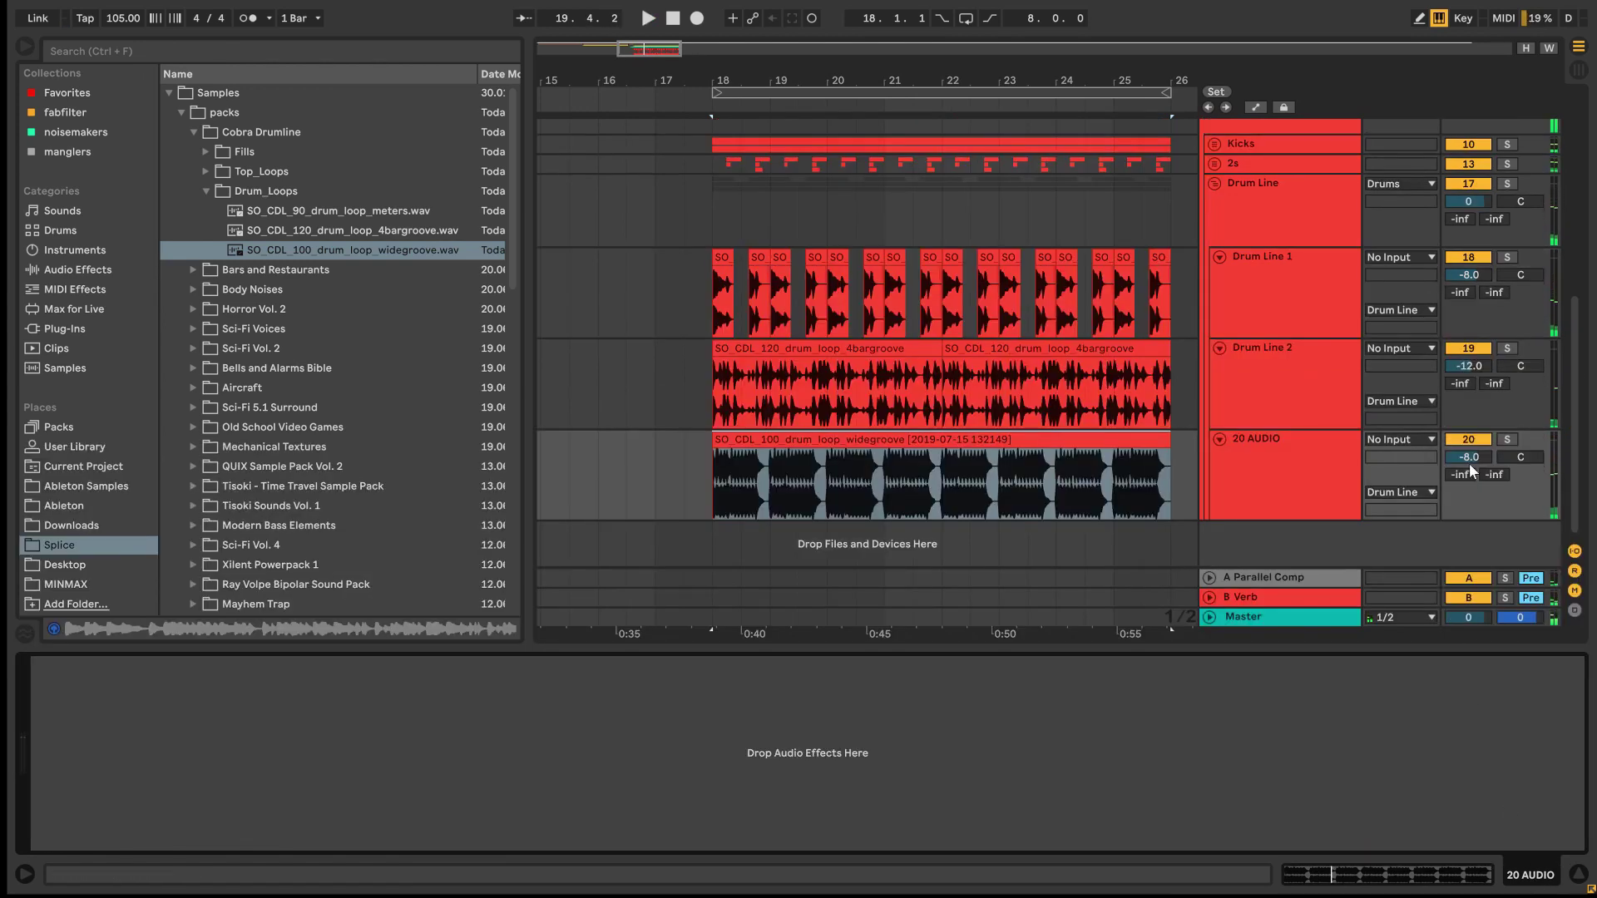
pyautogui.click(1290, 436)
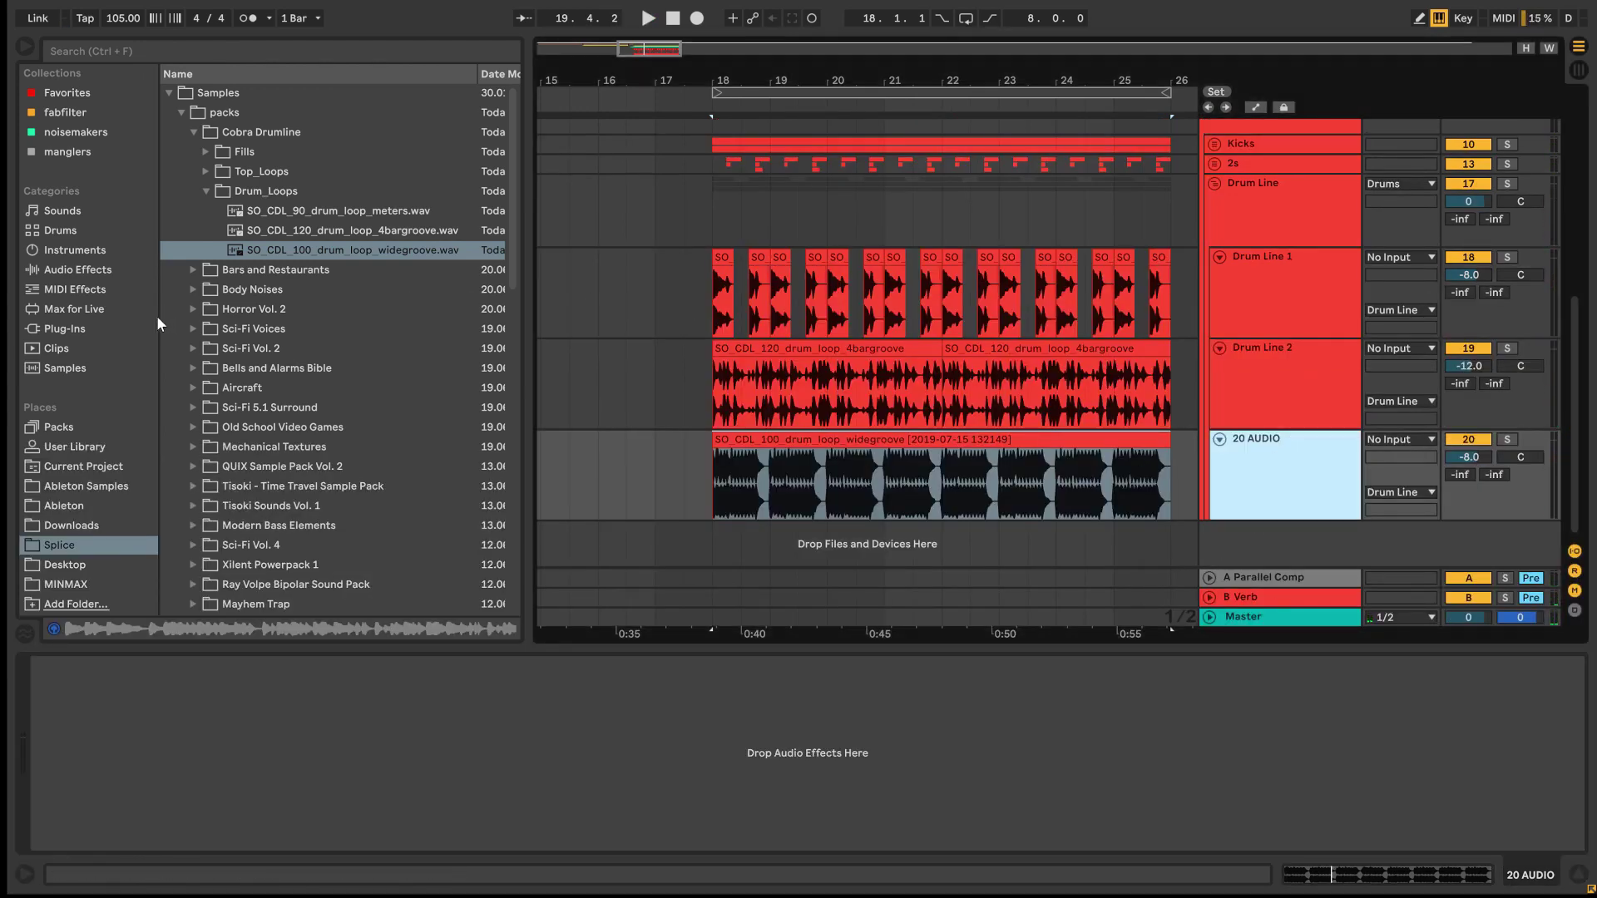
pyautogui.click(78, 271)
pyautogui.click(226, 502)
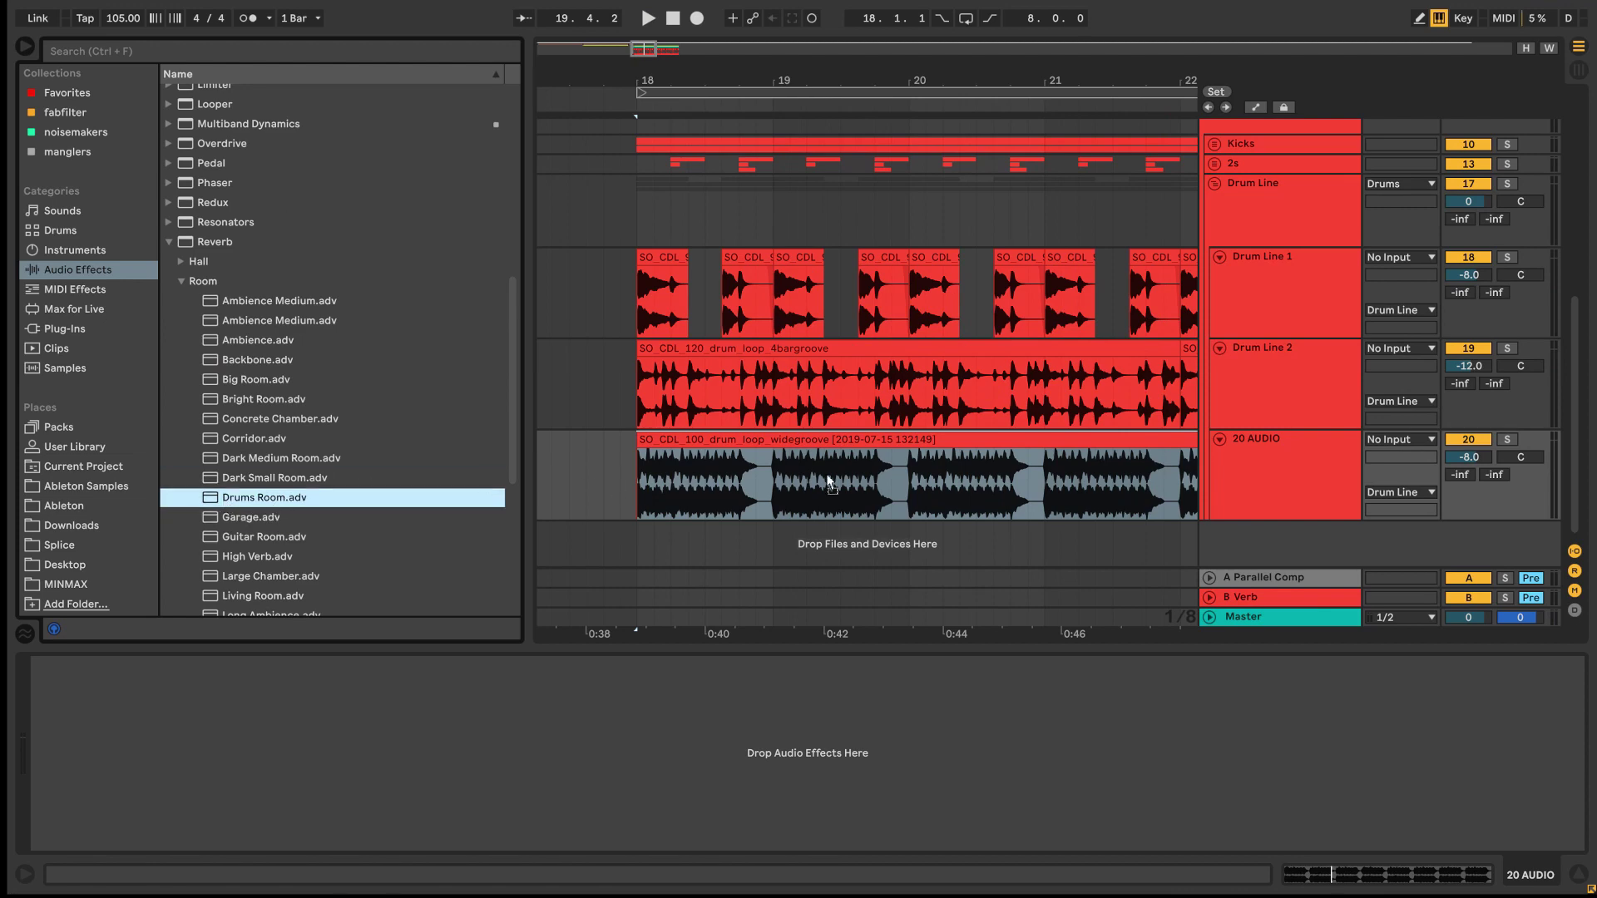
# - Open the wide groove clip's envelopes and choose the Clip category for the transposition envelope
pyautogui.doubleClick(799, 480)
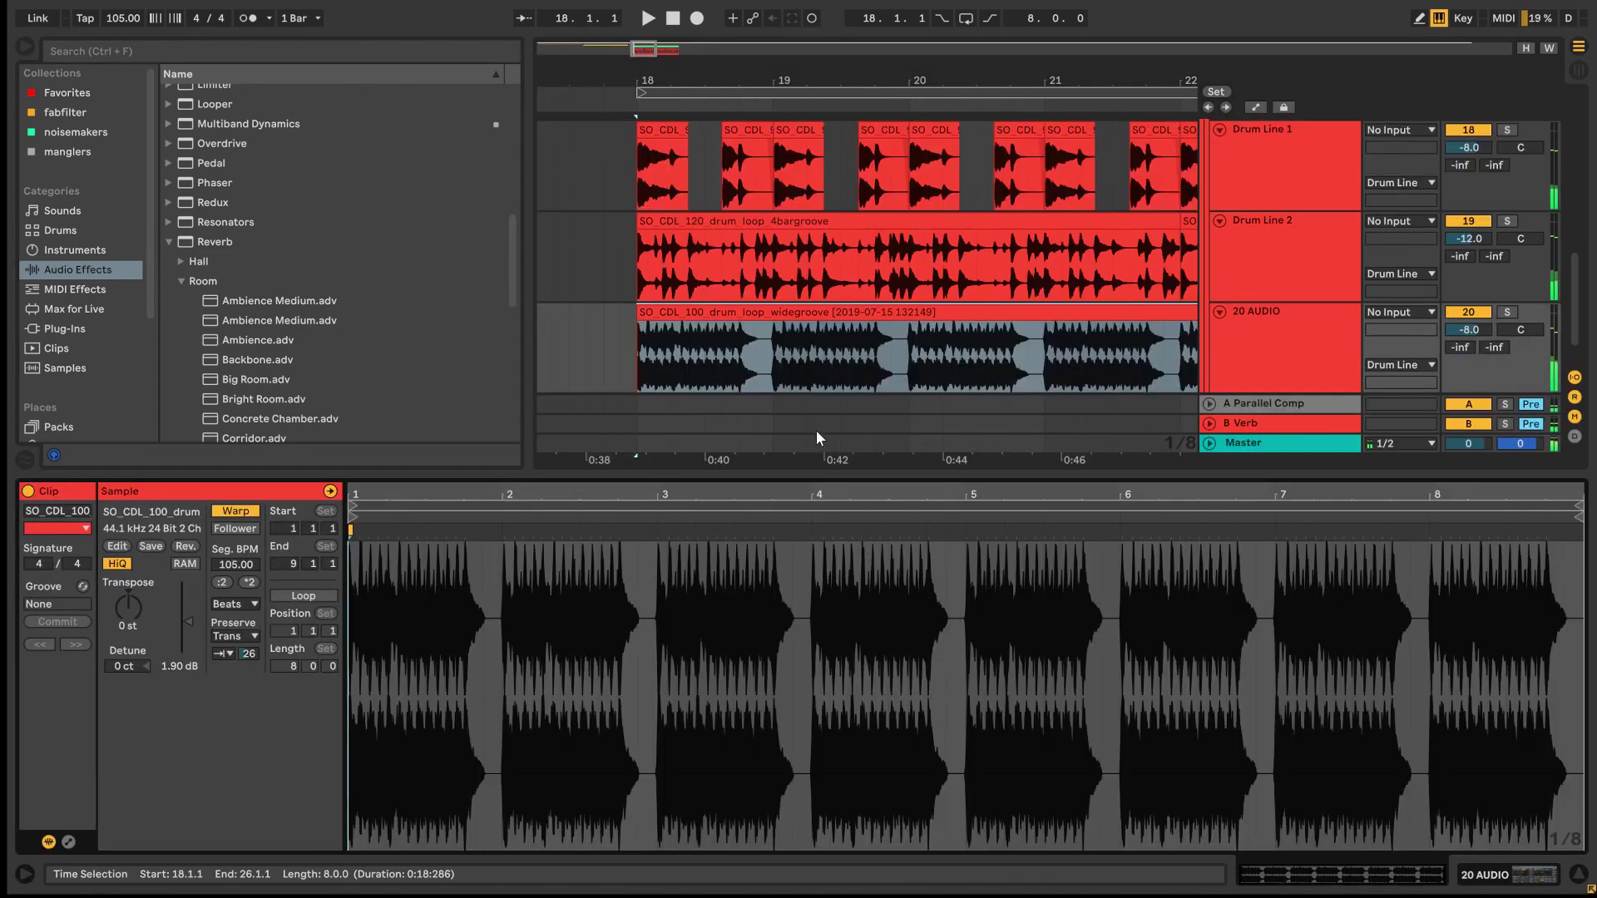
pyautogui.click(68, 842)
pyautogui.click(400, 512)
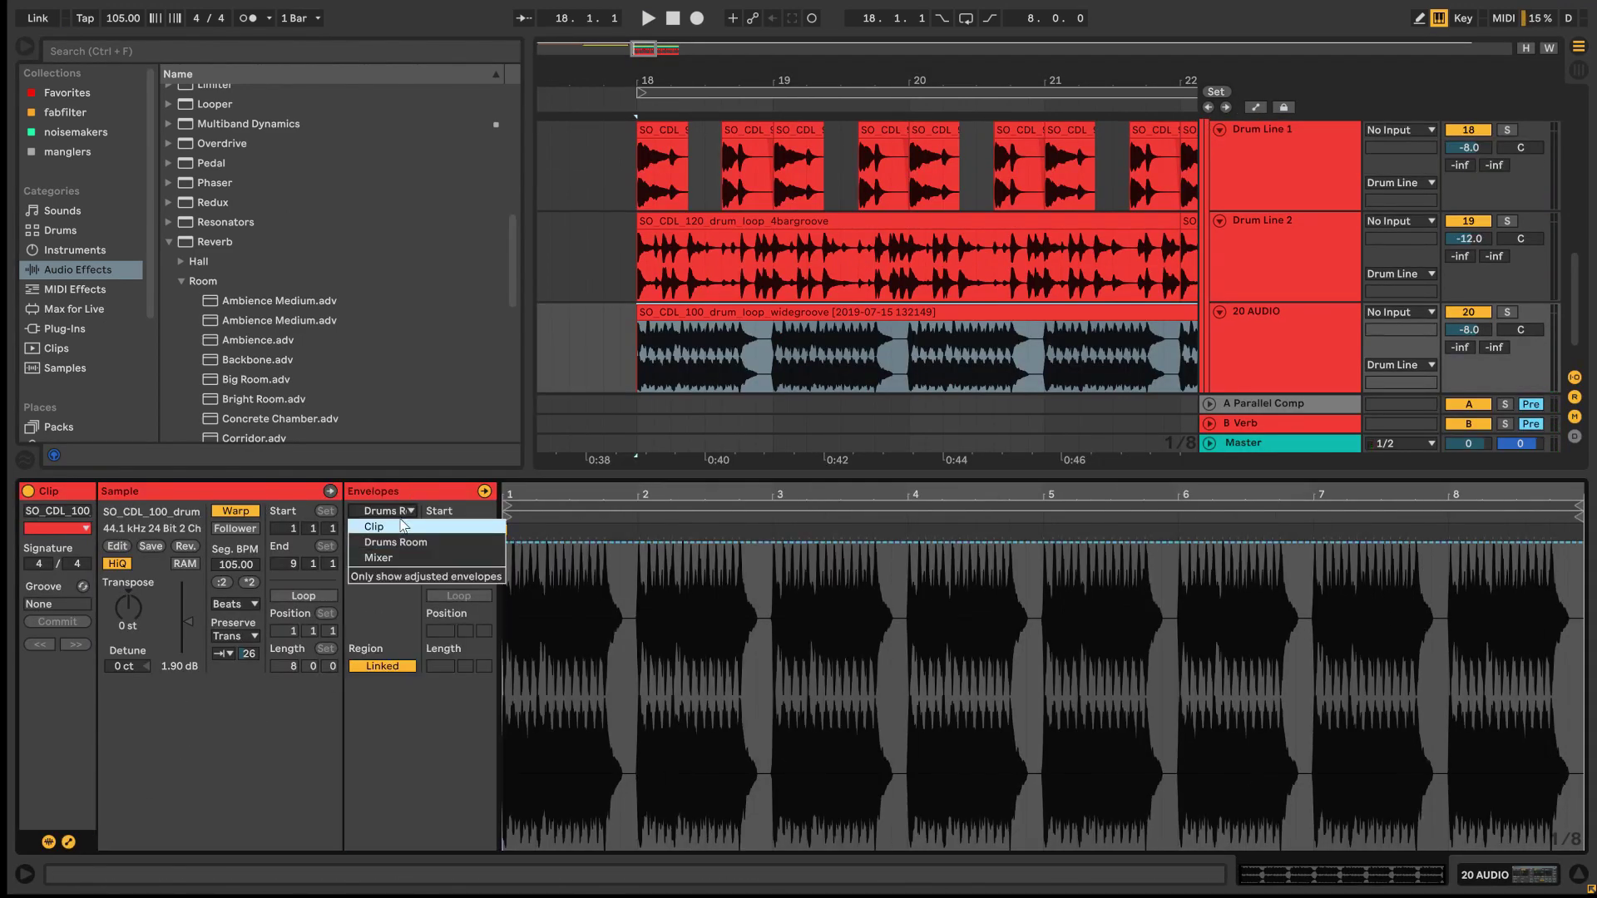
pyautogui.click(400, 526)
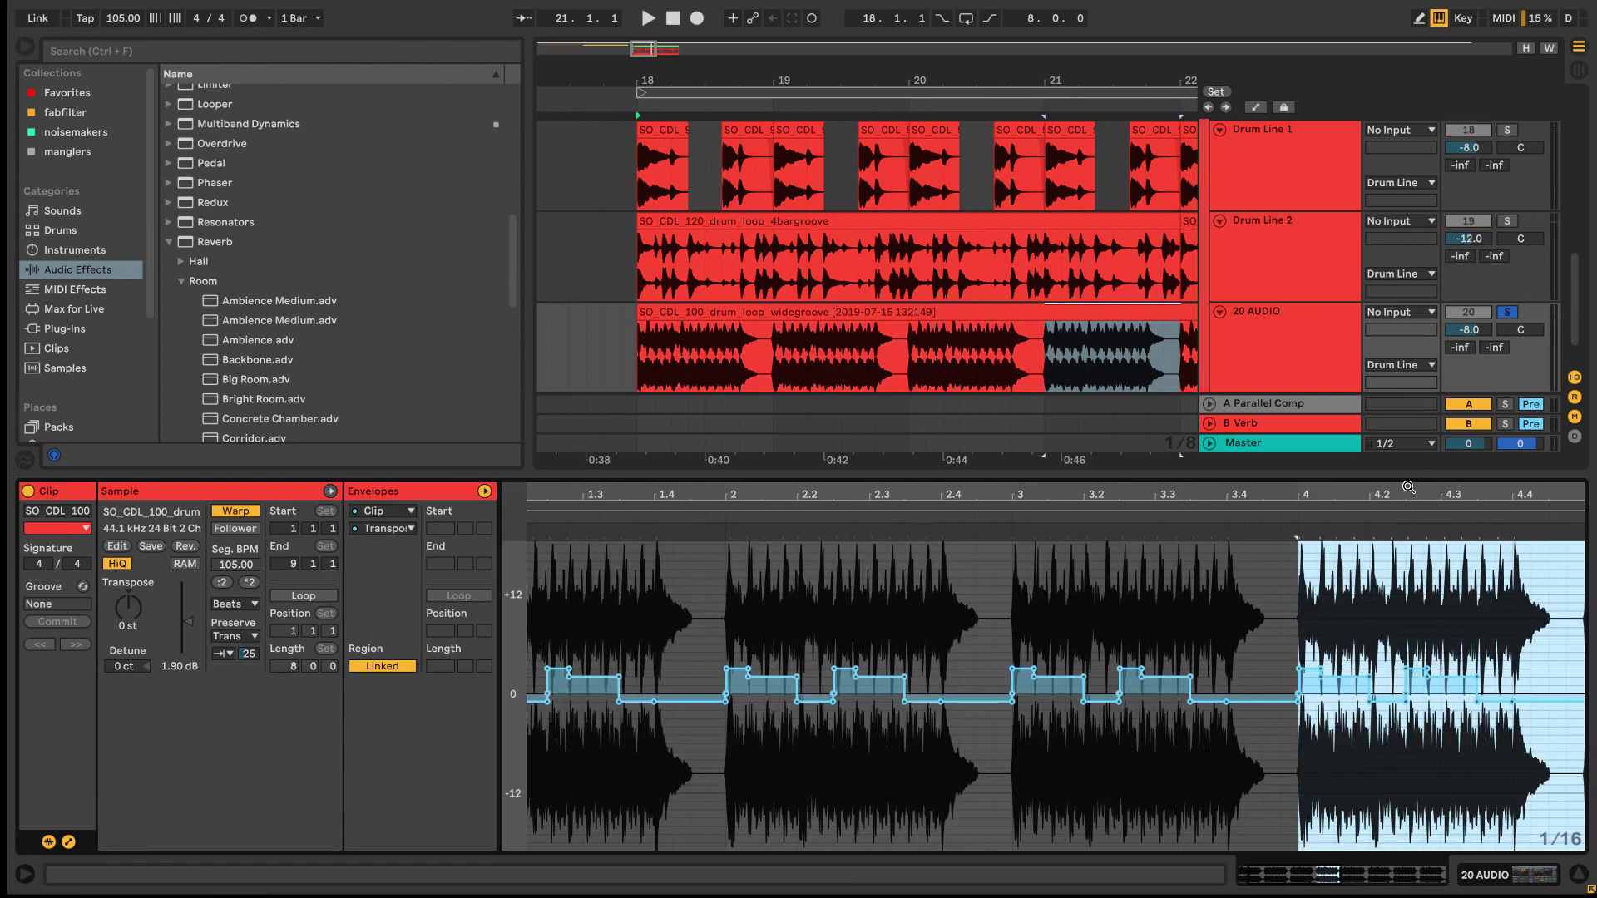
# - Duplicate the transposition envelope from the wide groove clip's bars 1 to 4 onto bars 5 to 8
pyautogui.moveTo(1409, 487); pyautogui.dragTo(988, 456)
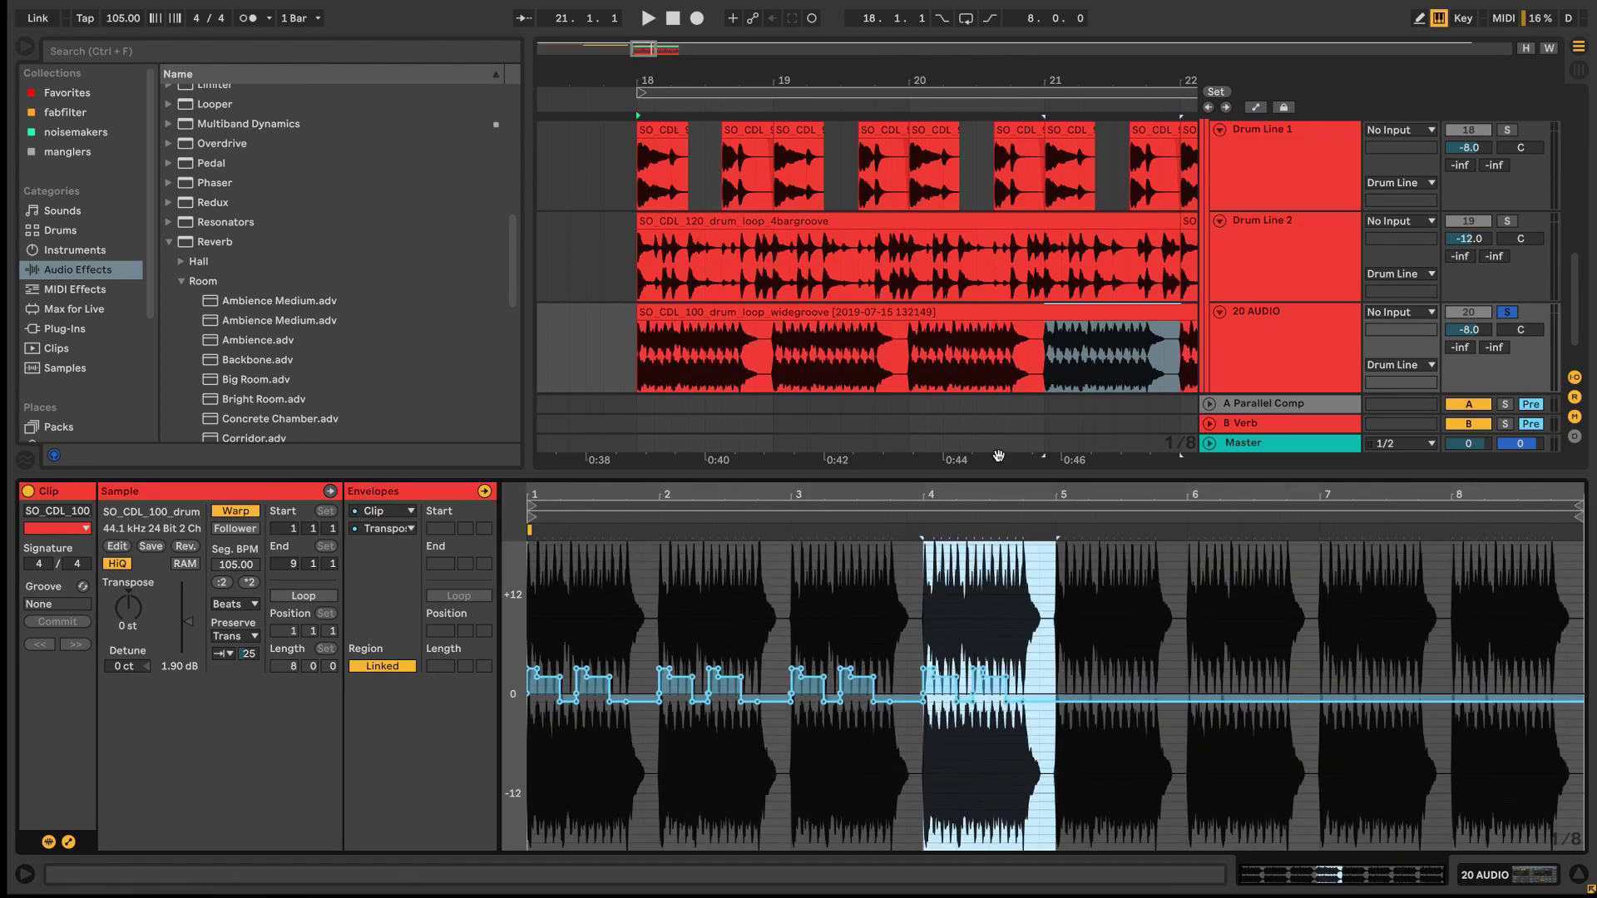
pyautogui.moveTo(1072, 624); pyautogui.dragTo(534, 616)
pyautogui.hotkey('ctrl', 'd')
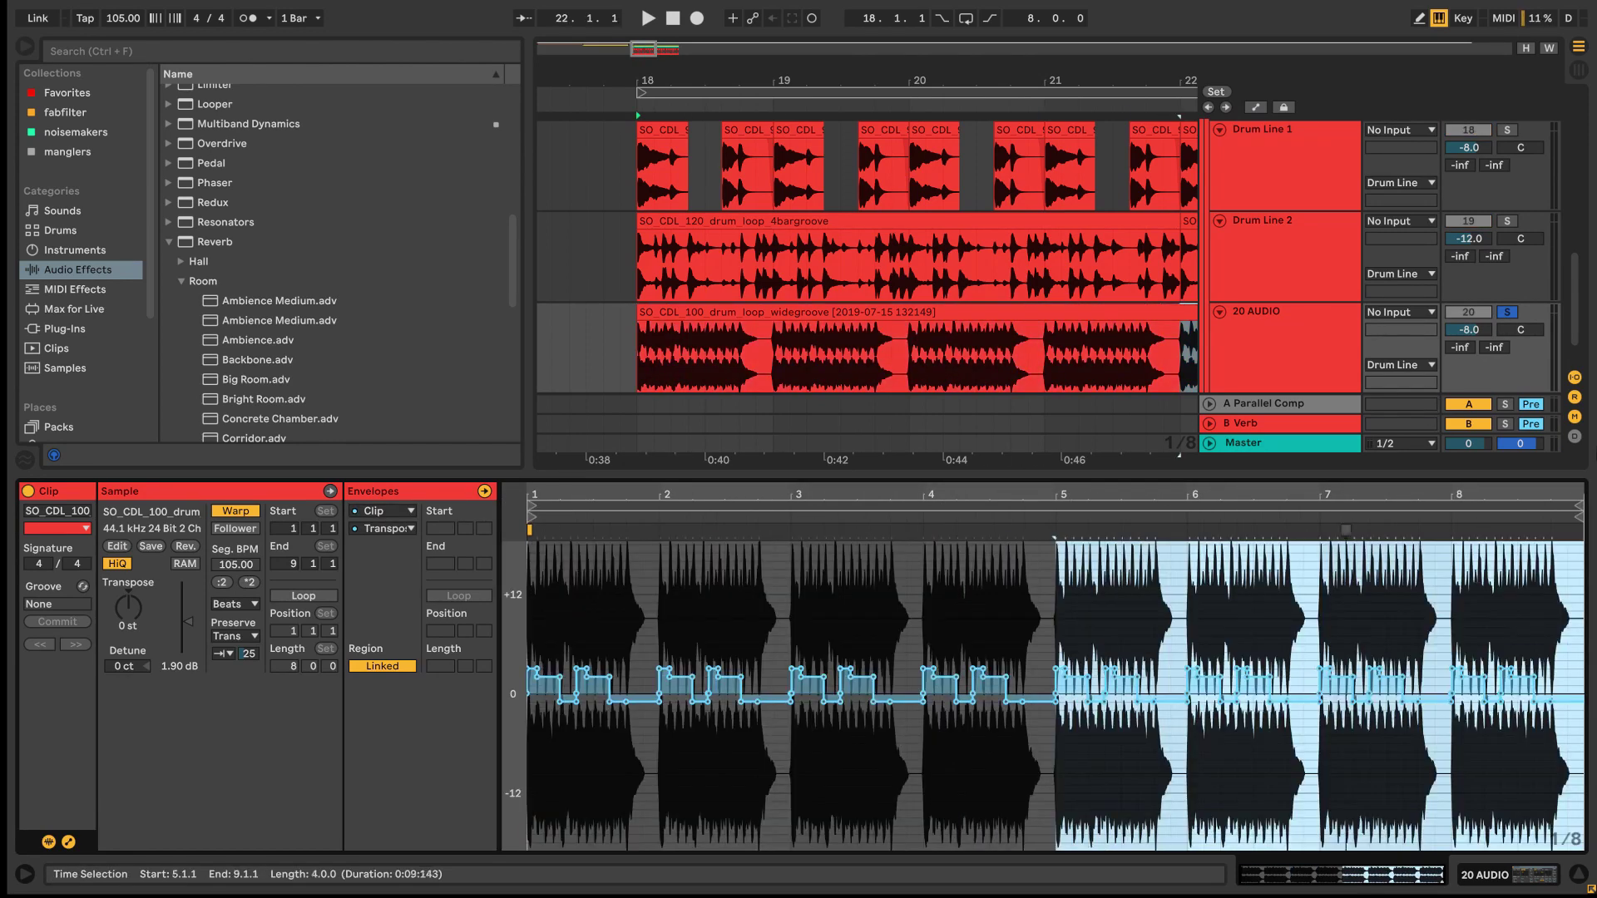
# - Unsolo the 20 AUDIO track and play the arrangement from just before bar 18
pyautogui.click(1507, 312)
pyautogui.click(1578, 878)
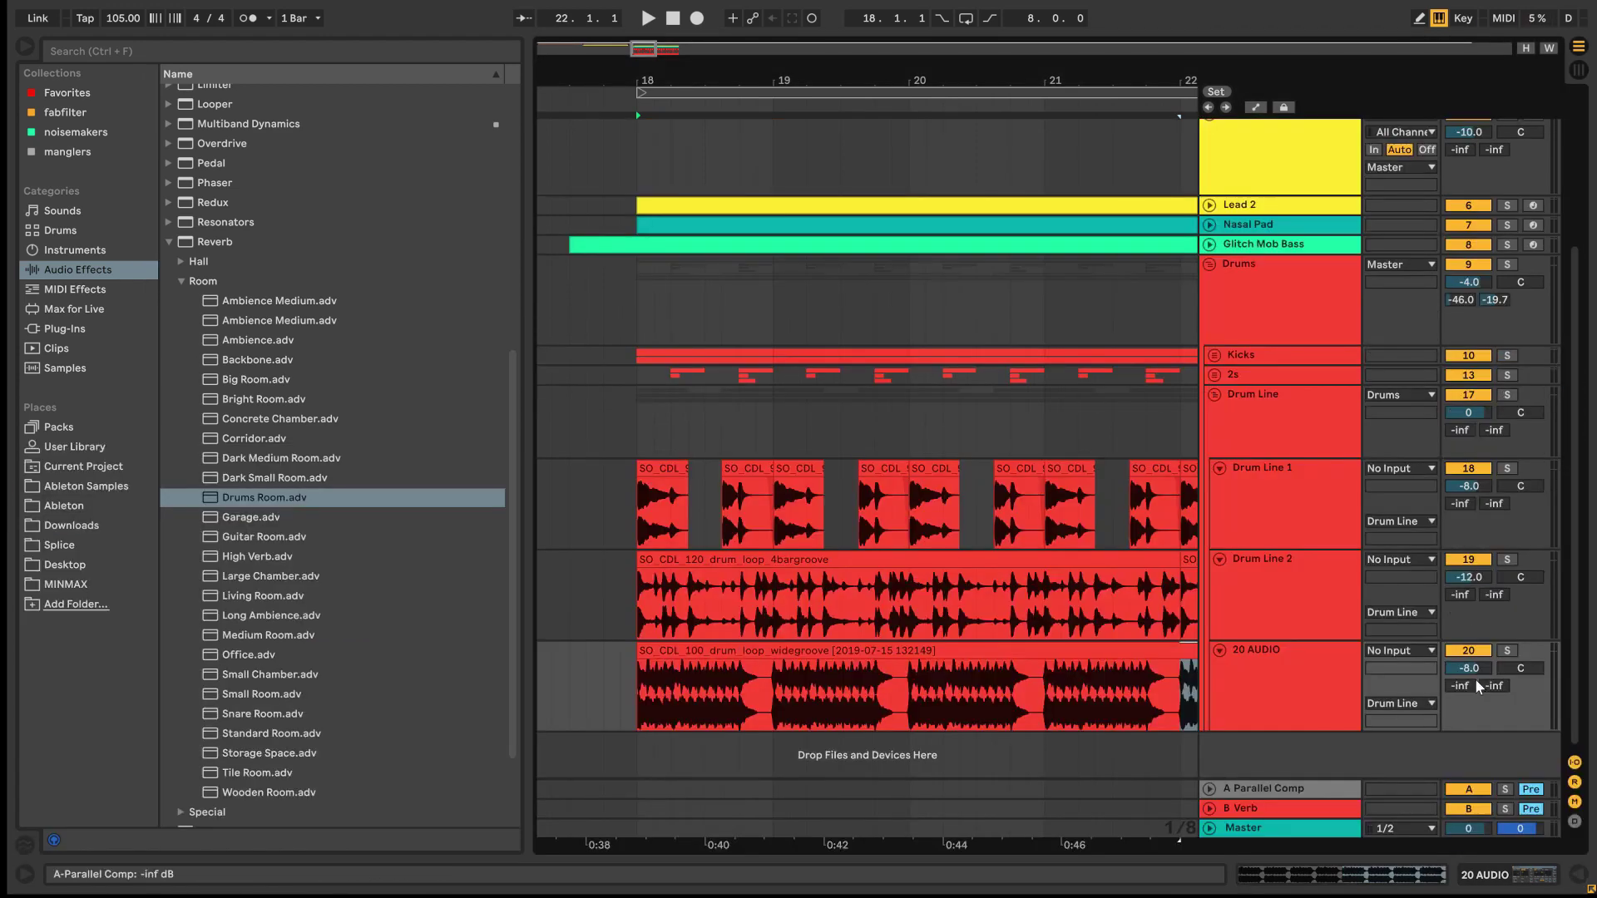
pyautogui.click(580, 590)
pyautogui.press('space')
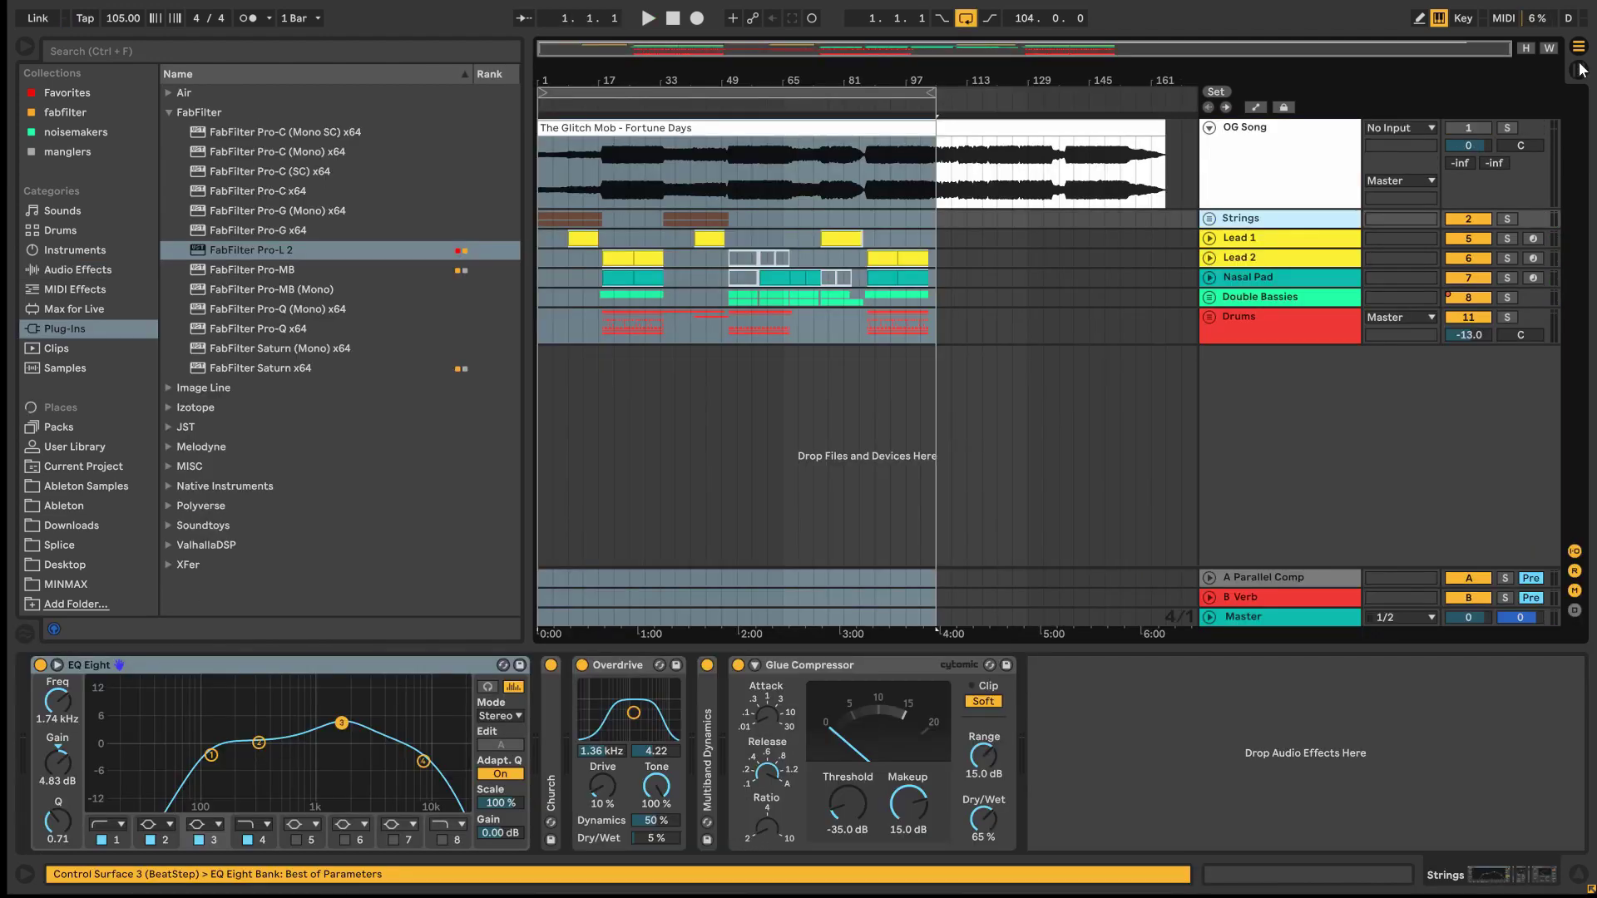
# - Review the track levels in the Session mixer and return to the full arrangement
pyautogui.press('Tab')
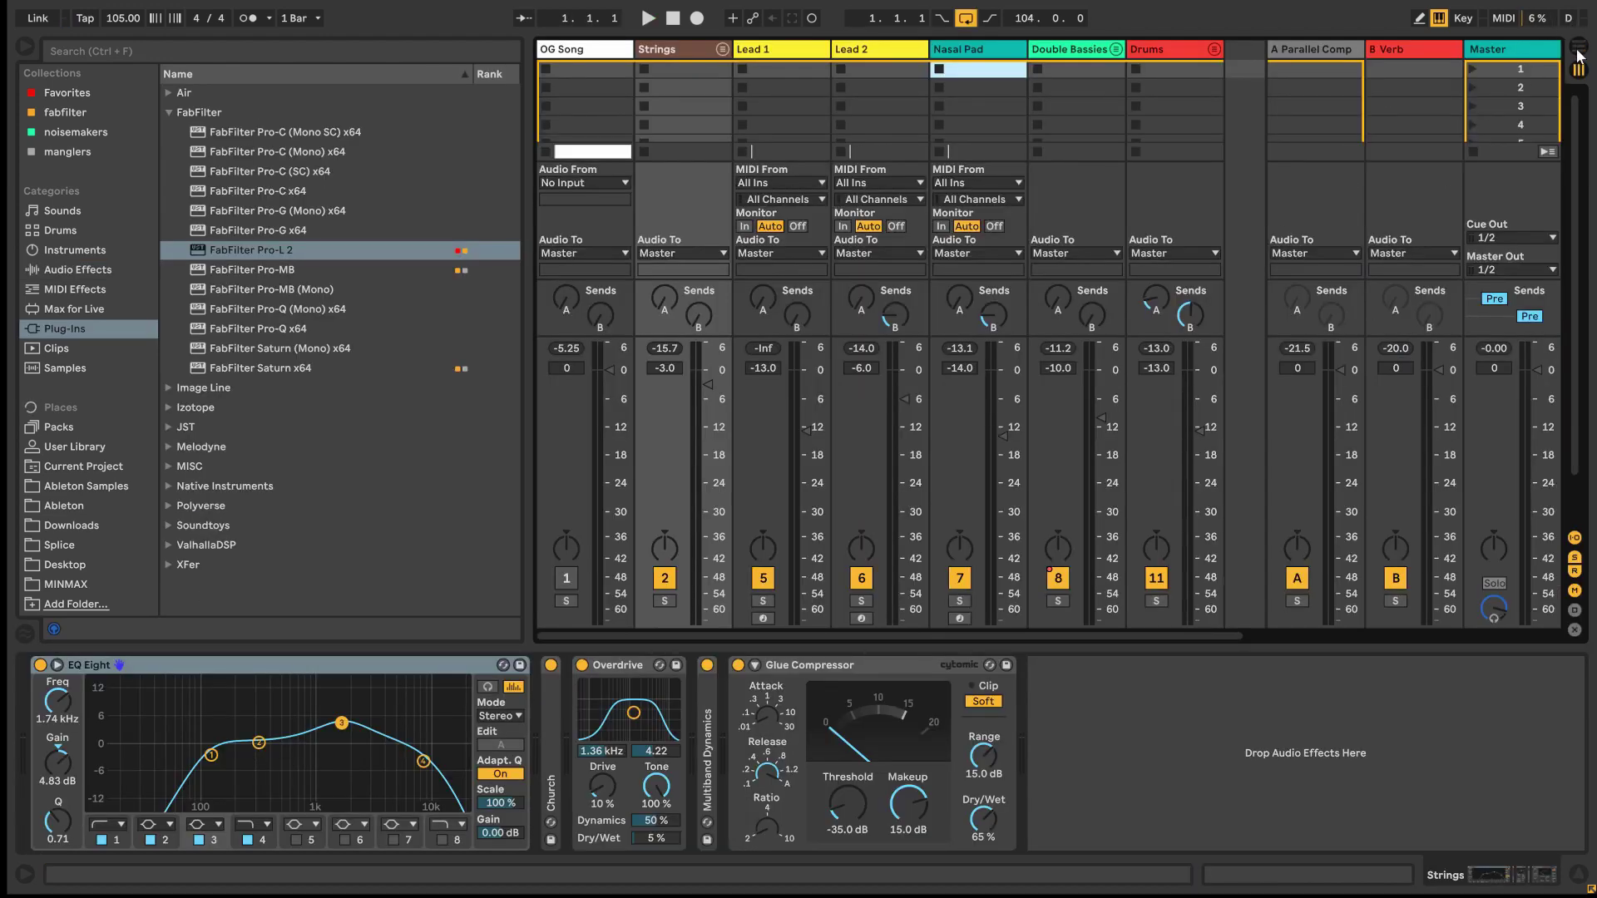
pyautogui.press('Tab')
pyautogui.press('z')
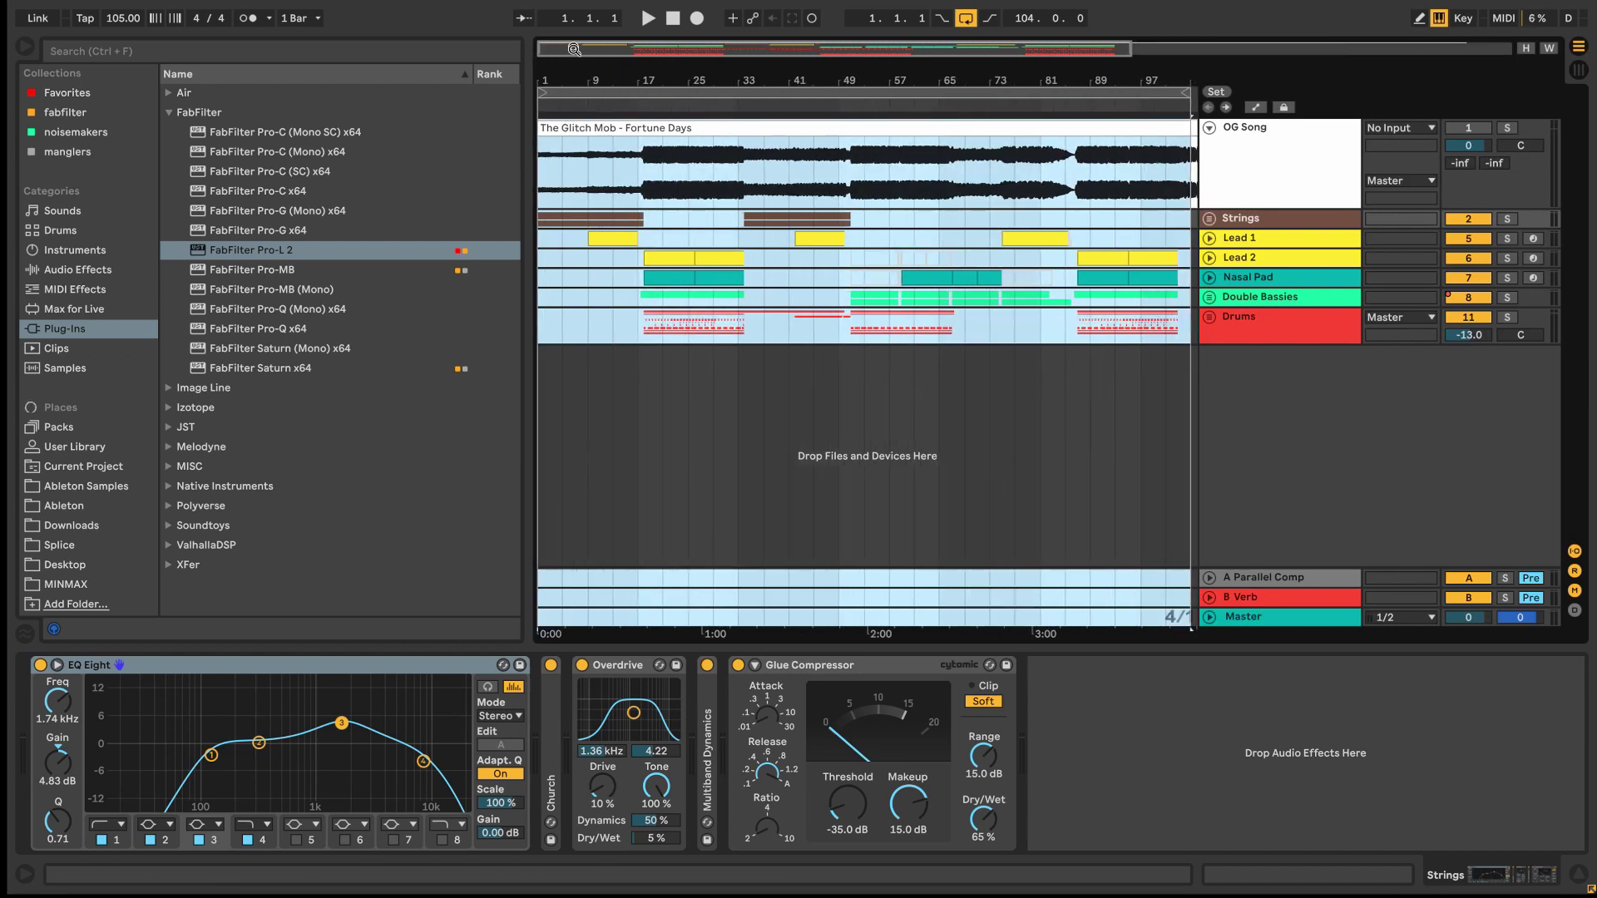
# - Unfold the Strings group and select the first String Tops clip, starting at bar 1
pyautogui.click(1208, 218)
pyautogui.click(683, 288)
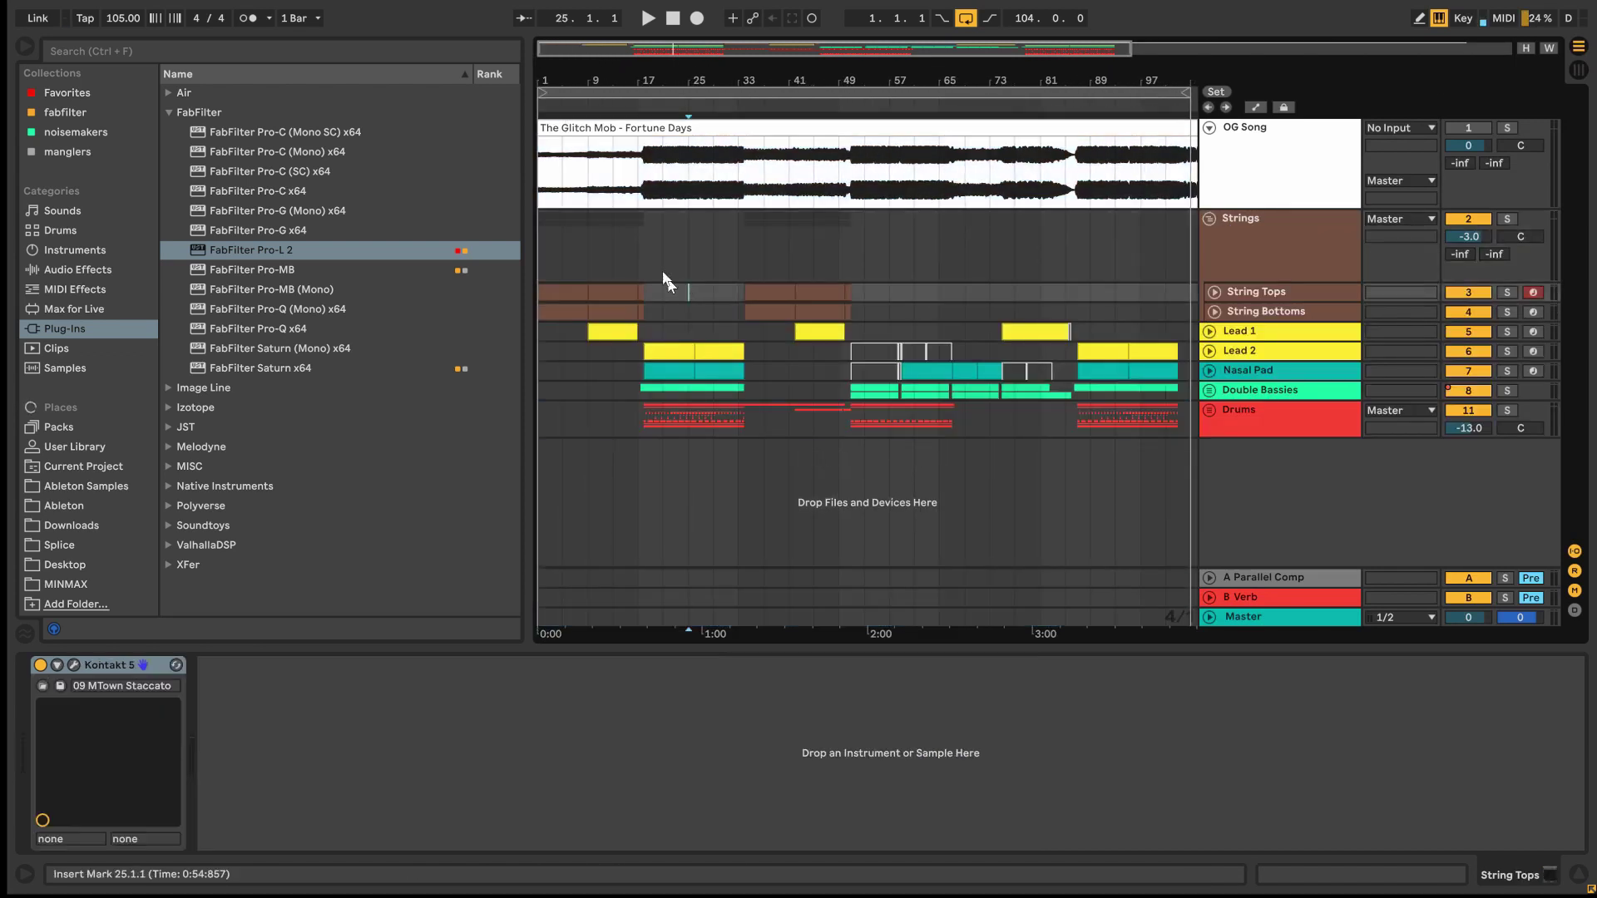
pyautogui.moveTo(564, 44); pyautogui.dragTo(688, 227)
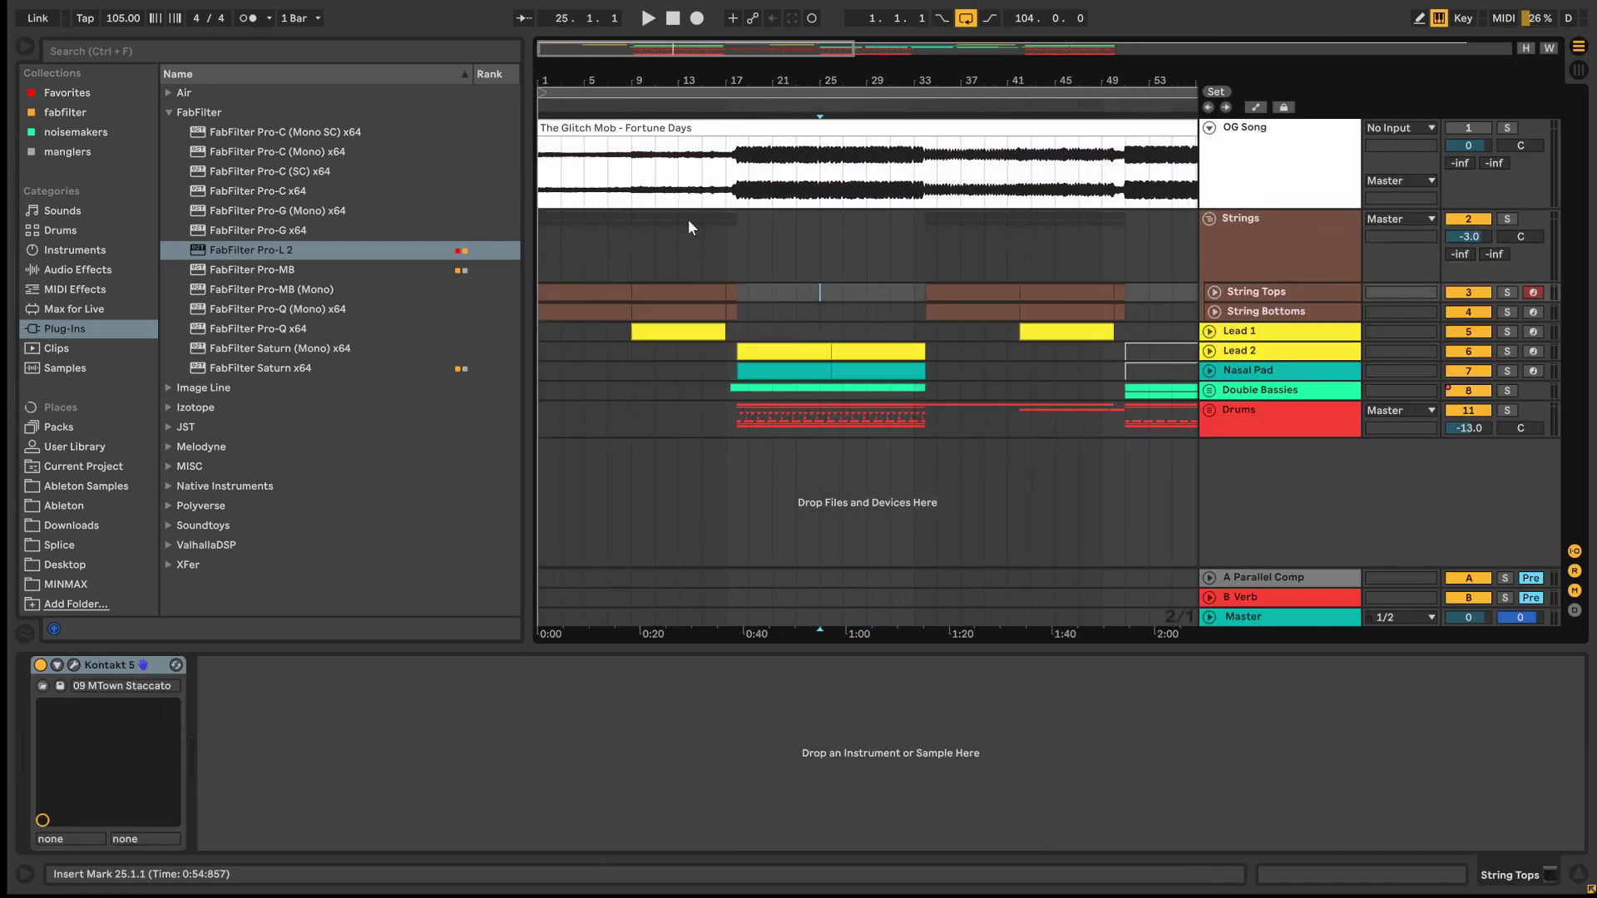
pyautogui.click(580, 288)
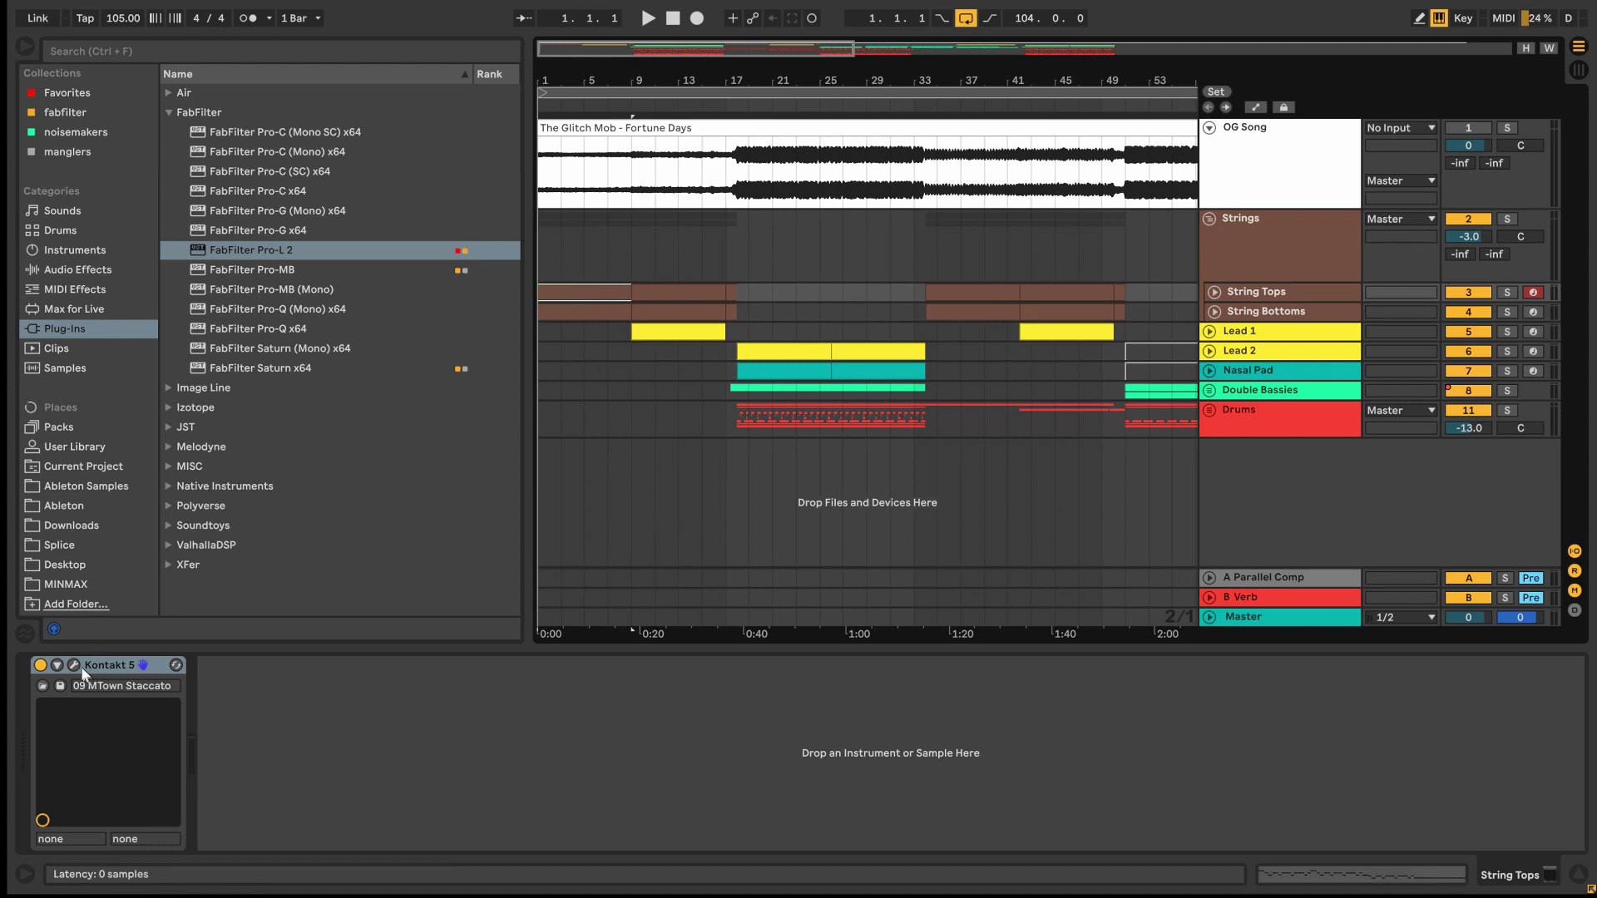
pyautogui.moveTo(562, 45); pyautogui.dragTo(563, 70)
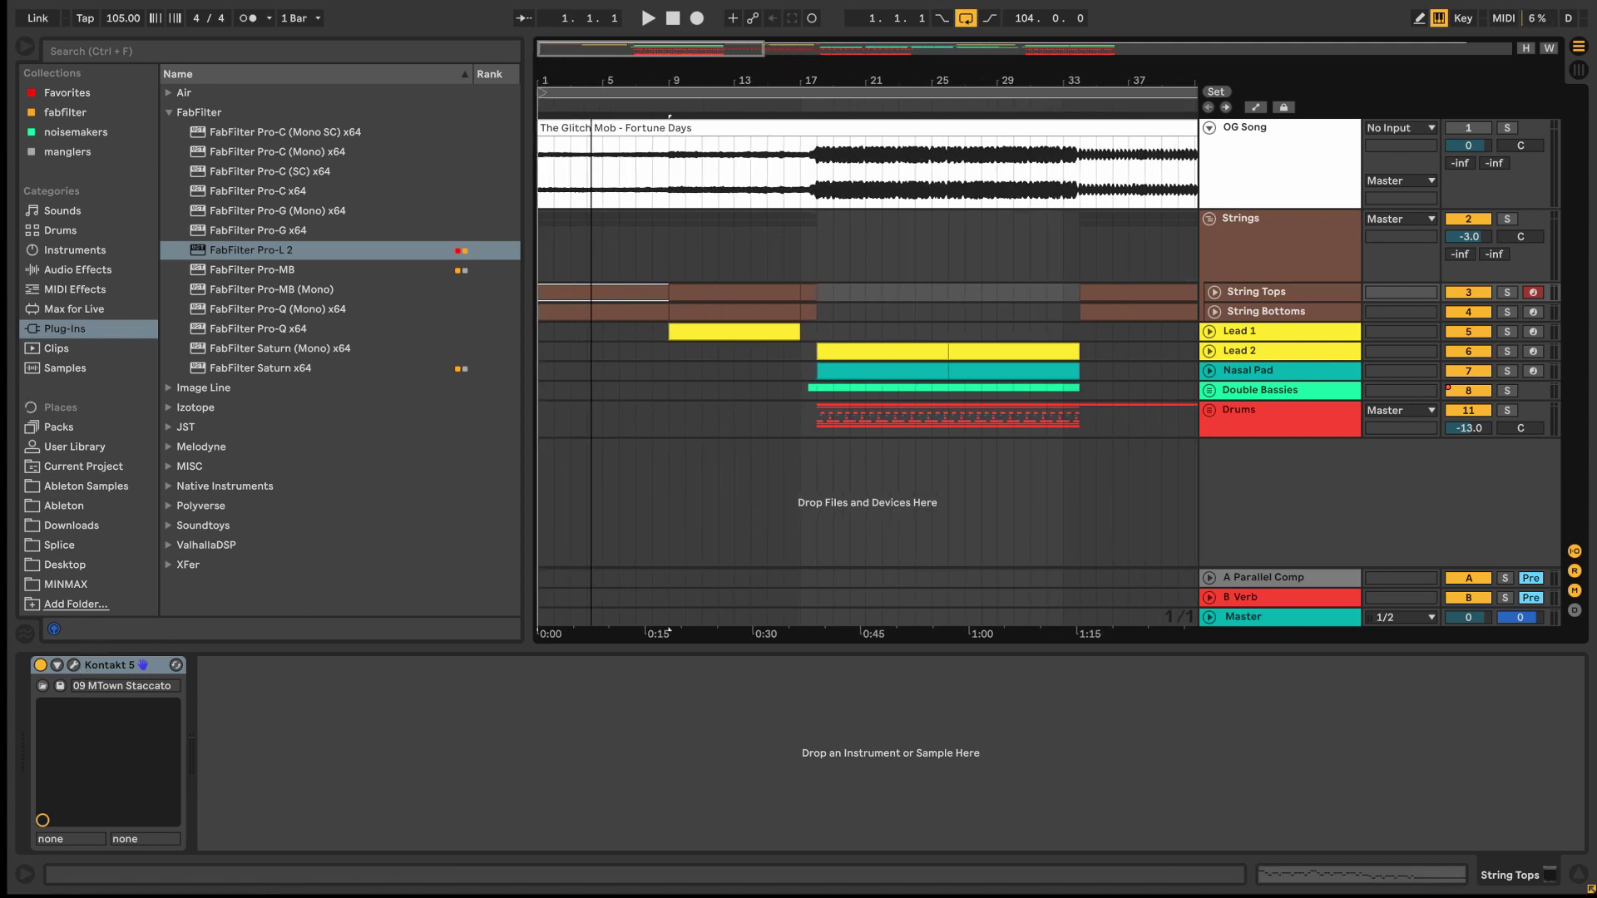
# - Play the soloed OG Song from bar 1, then compare it with the recreated strings
pyautogui.click(576, 130)
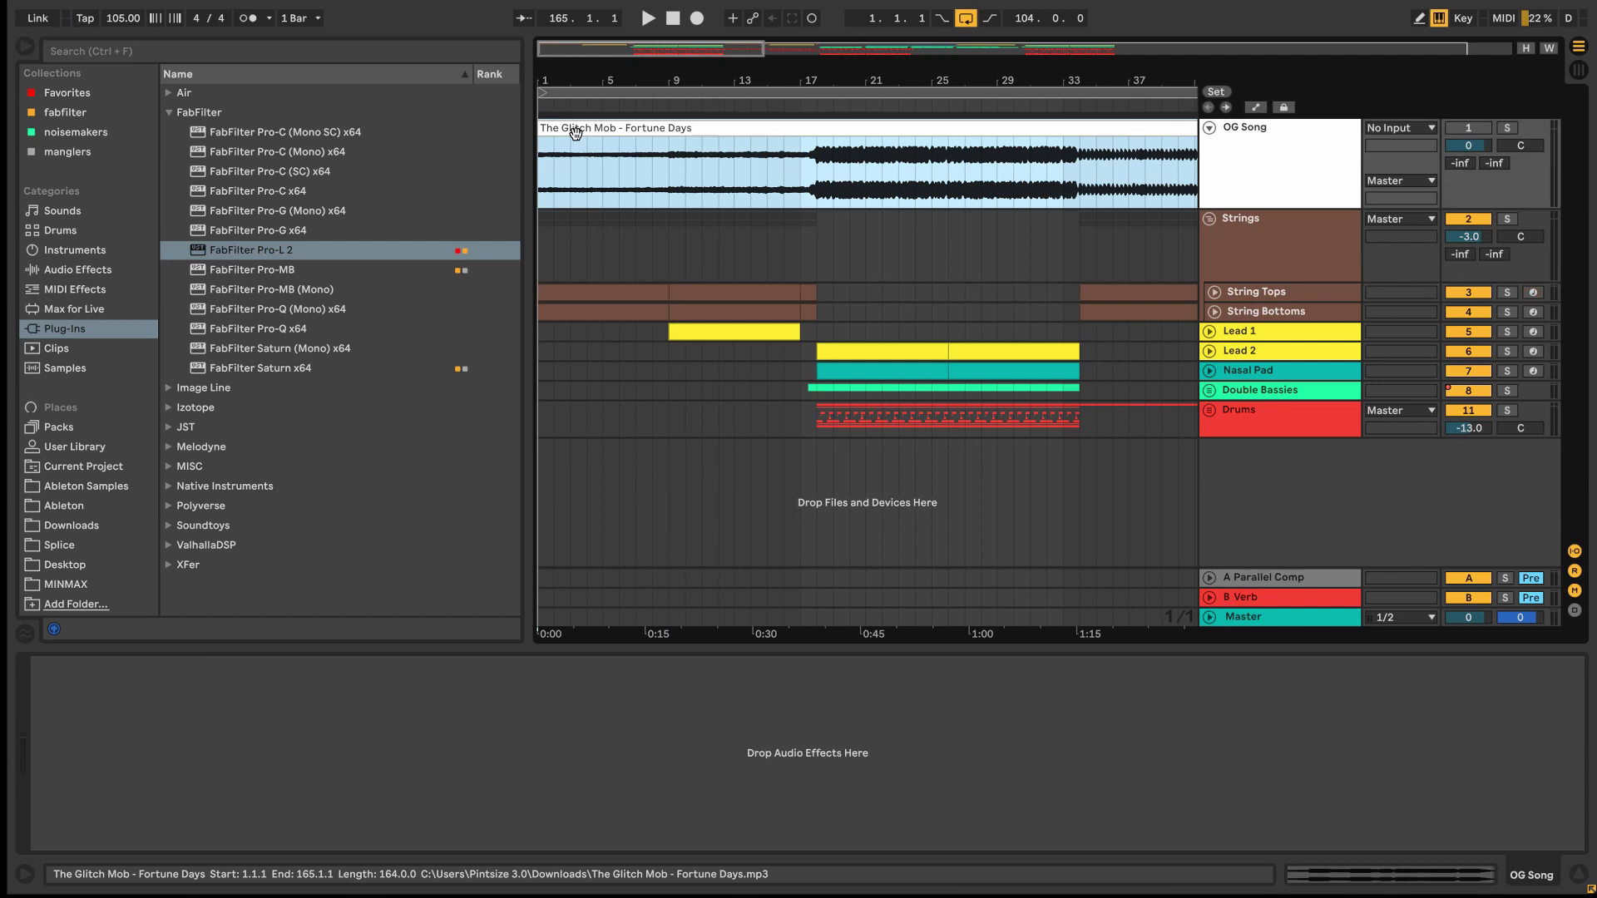
pyautogui.press('s')
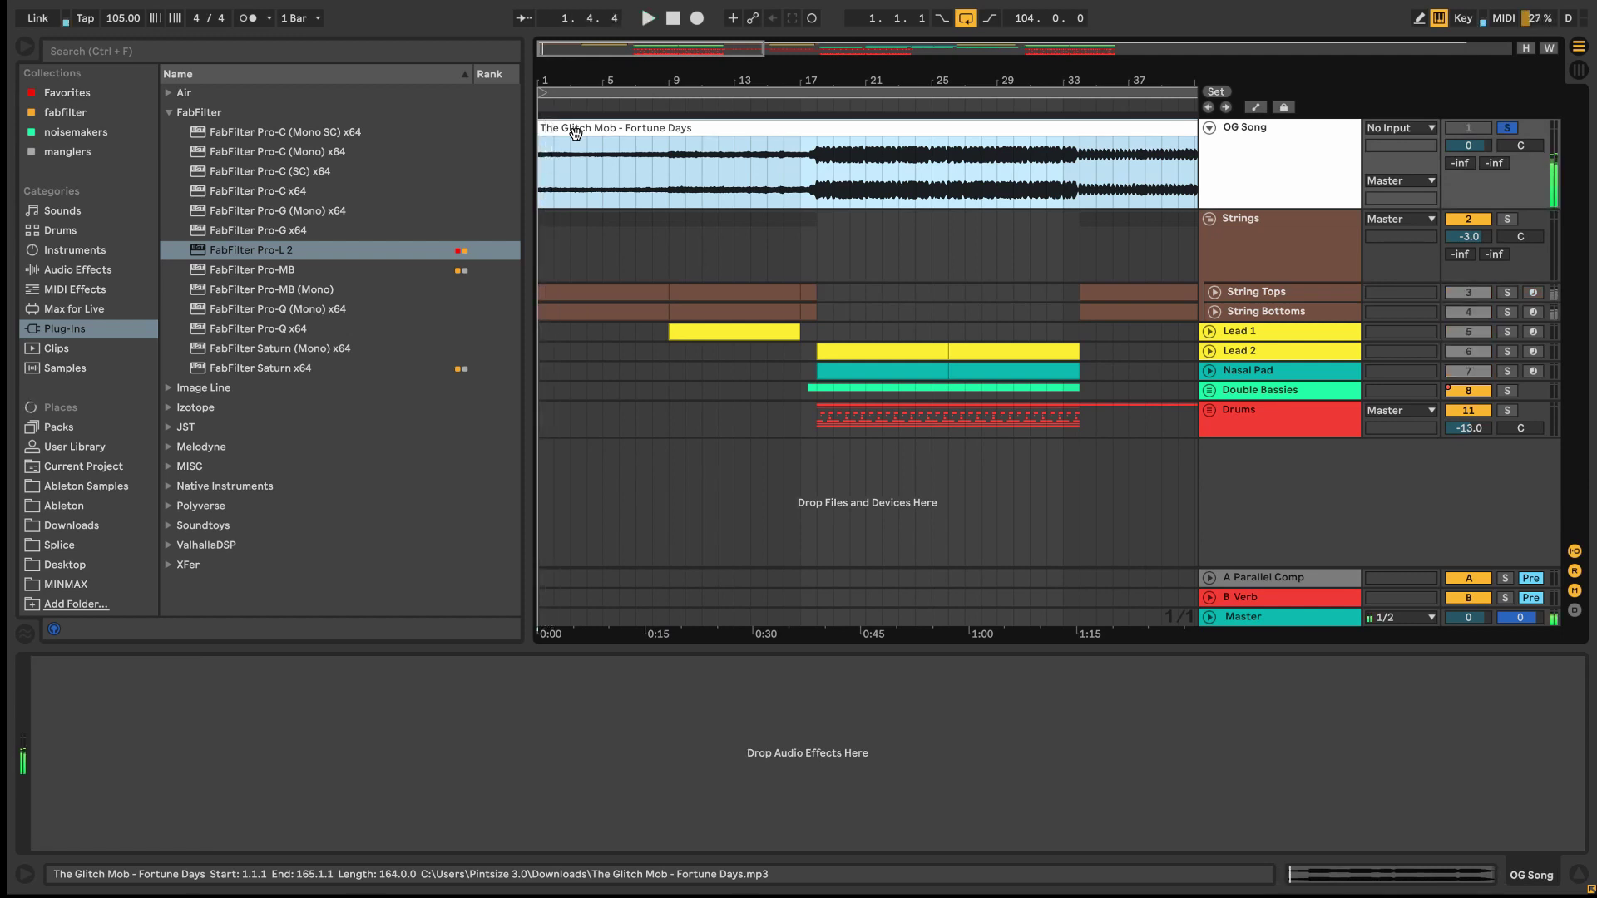
pyautogui.press('s')
pyautogui.press('space')
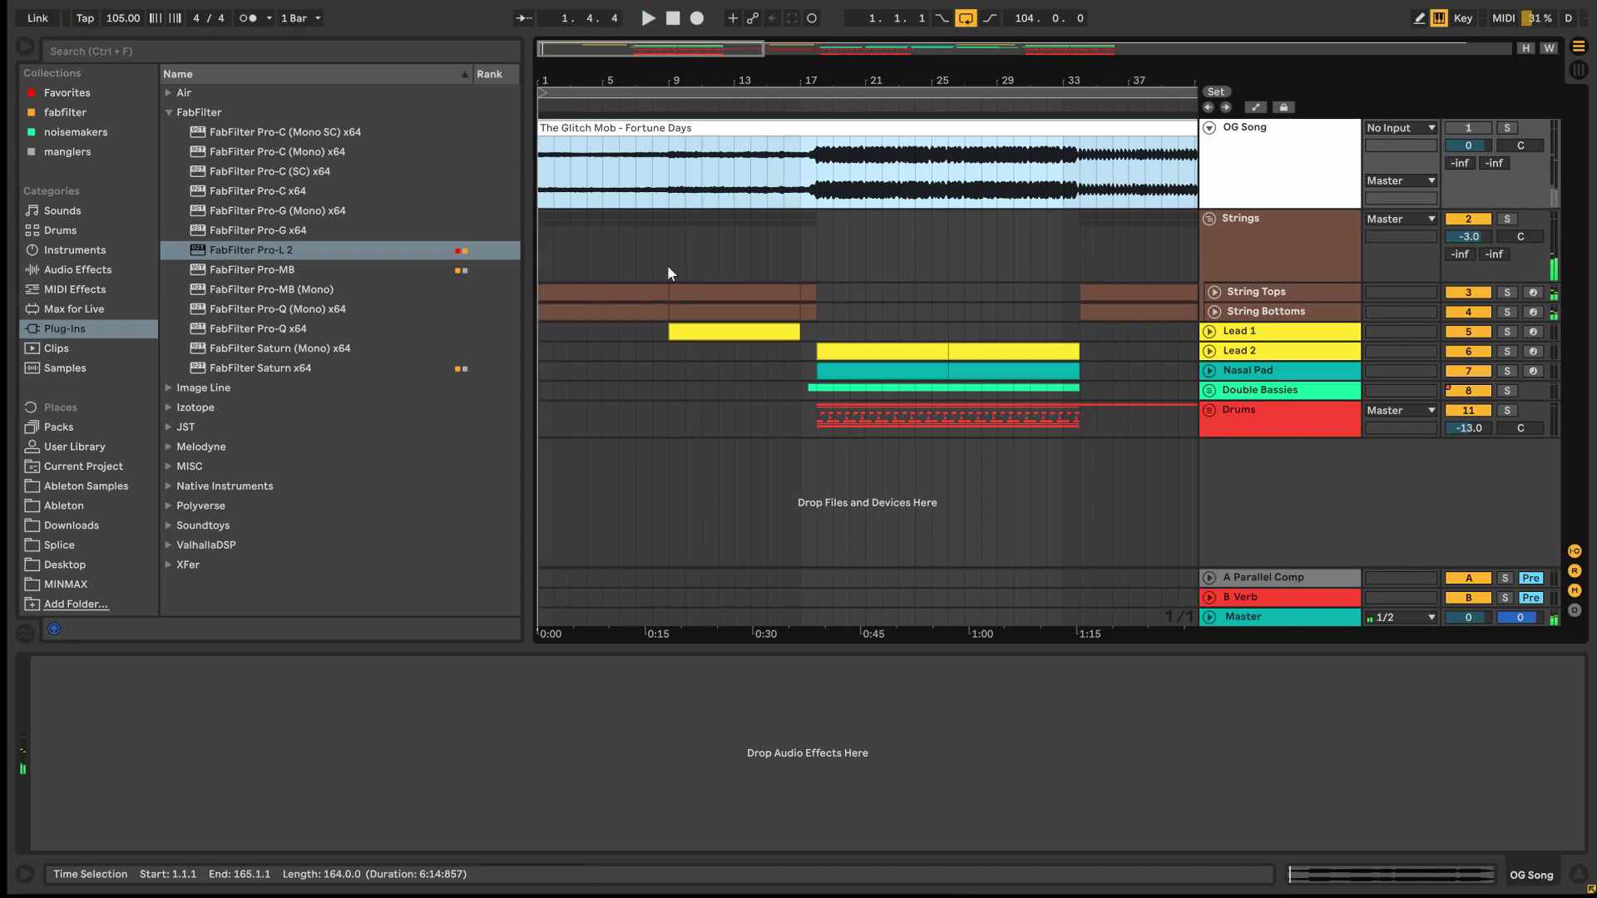
# - Select the Lead 1 clip at bar 9, solo its track and review the Distortion effect in its Serum synth
pyautogui.click(676, 331)
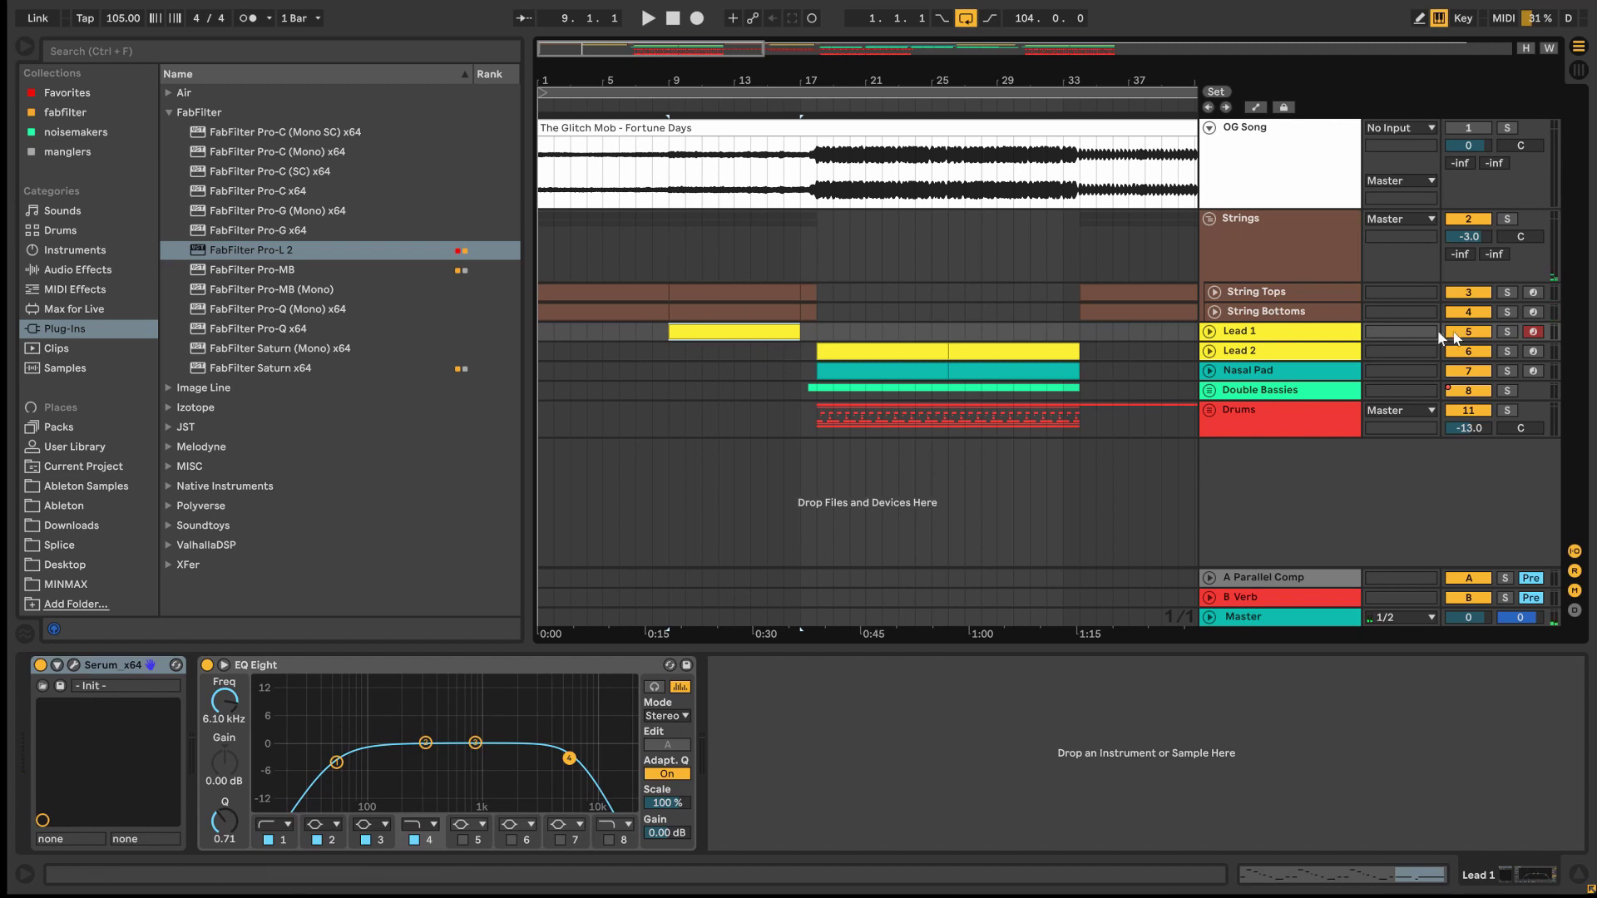
pyautogui.click(1508, 332)
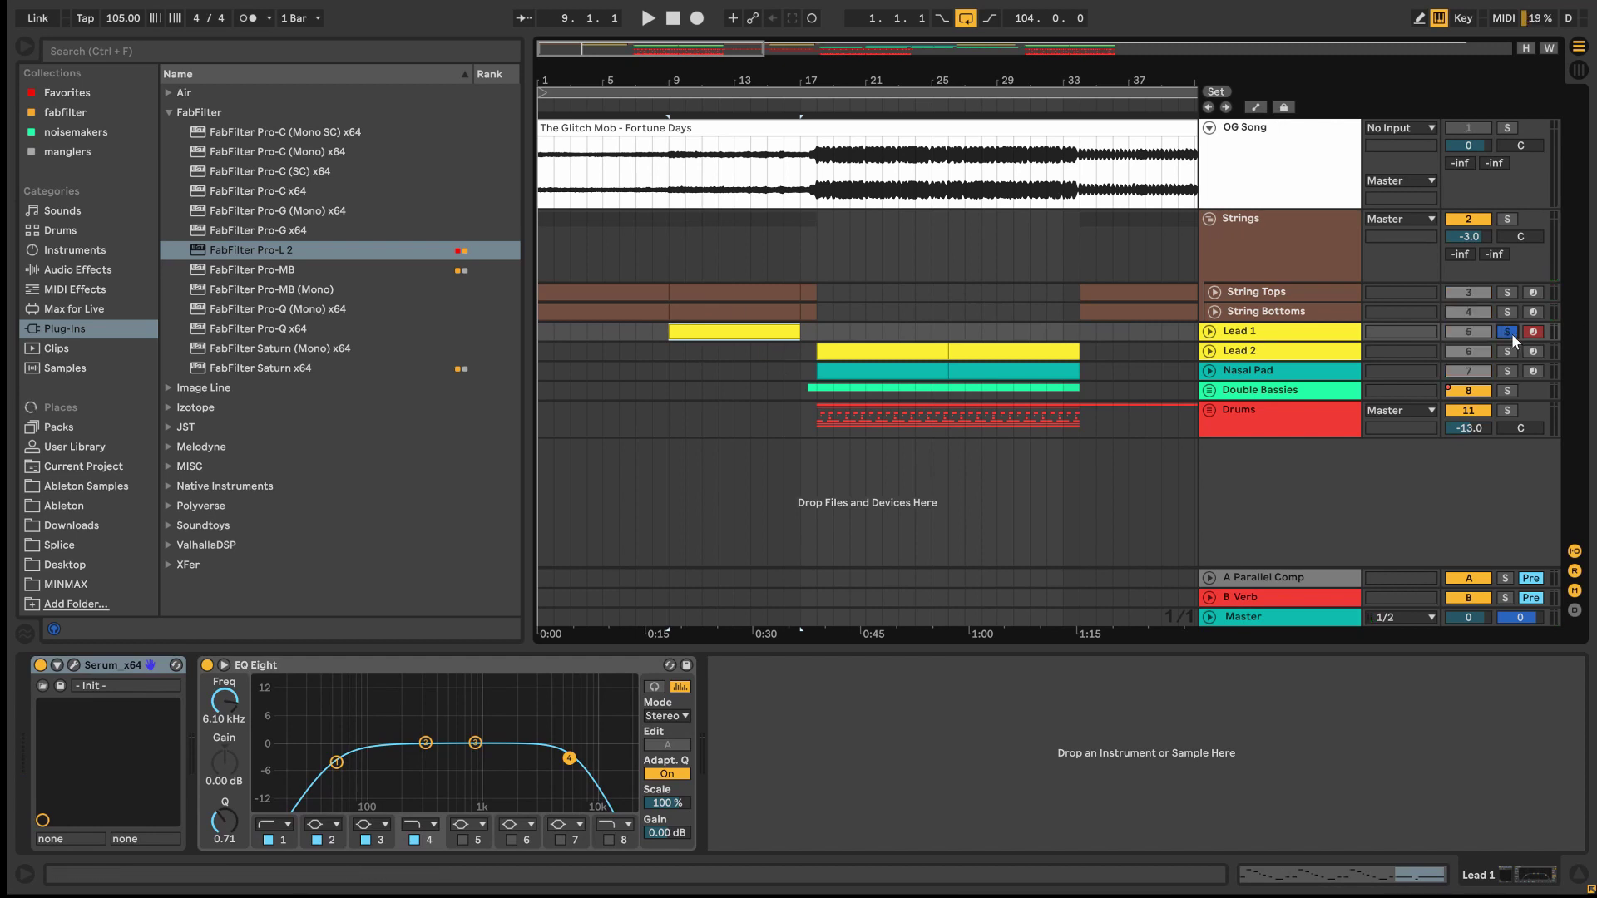
pyautogui.click(73, 665)
pyautogui.click(346, 83)
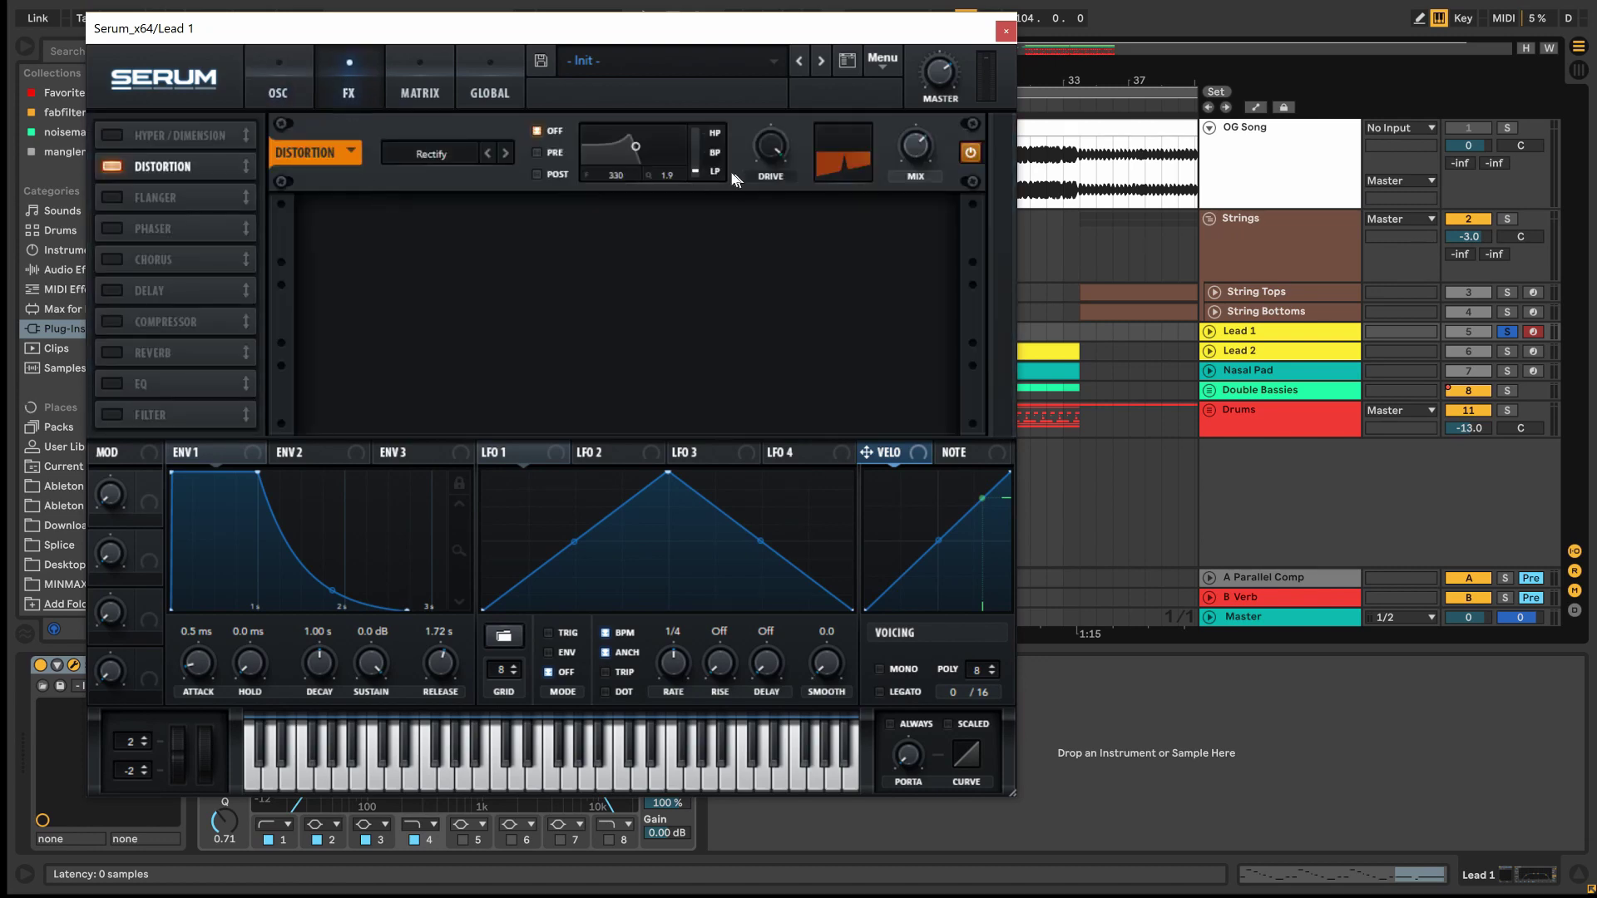
pyautogui.click(1006, 32)
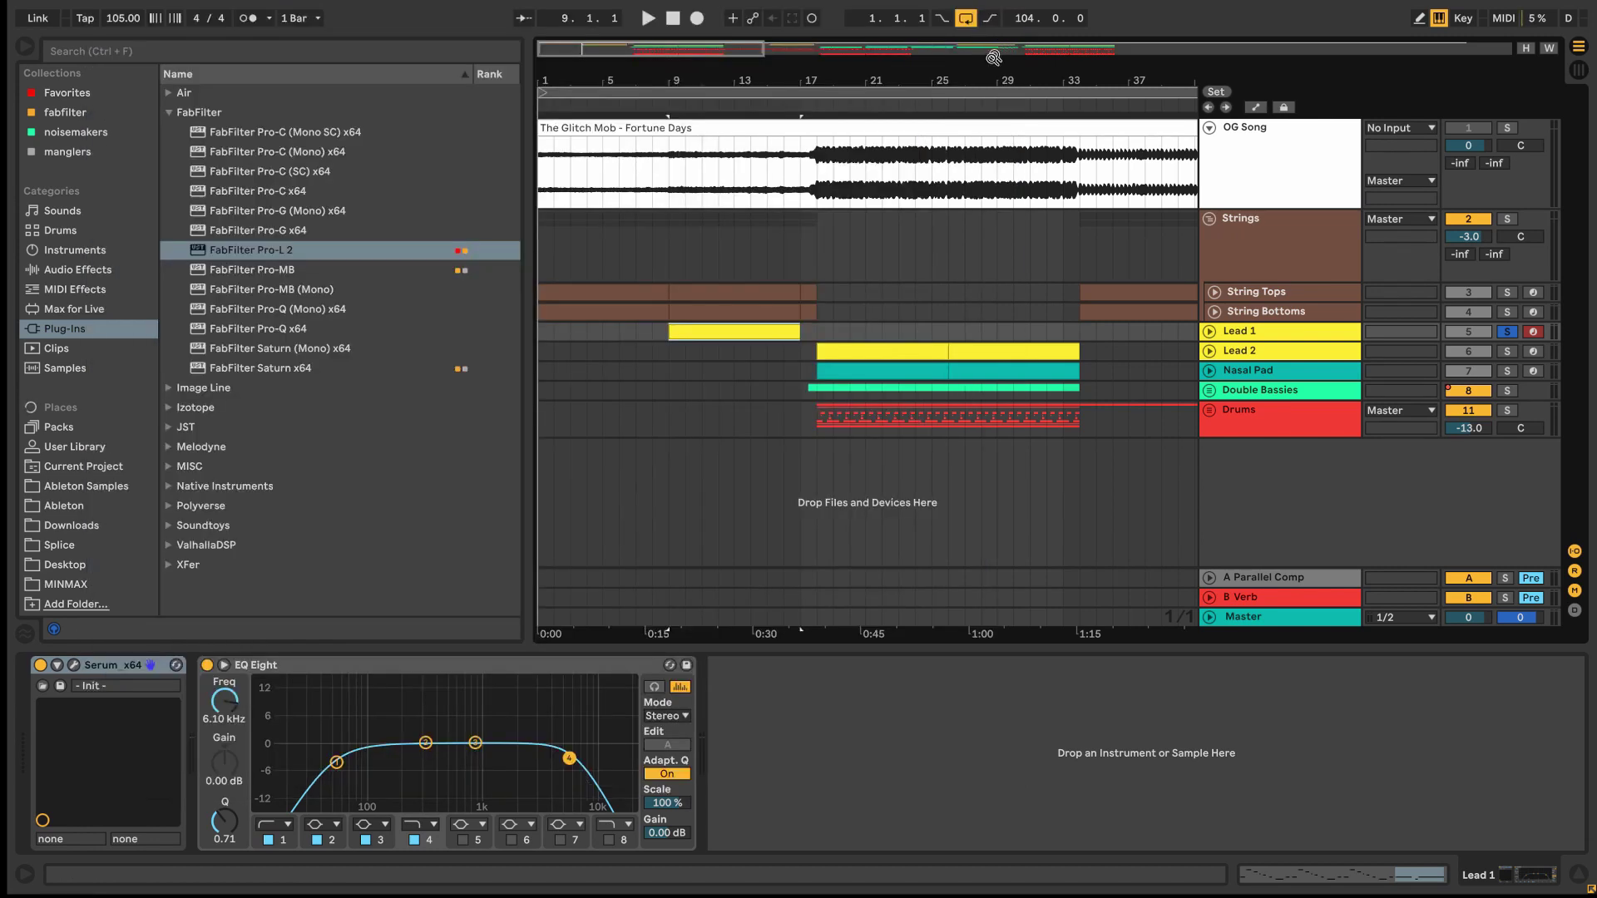
# - Play the soloed Lead 1 clip from bar 9, then unsolo the track
pyautogui.click(706, 334)
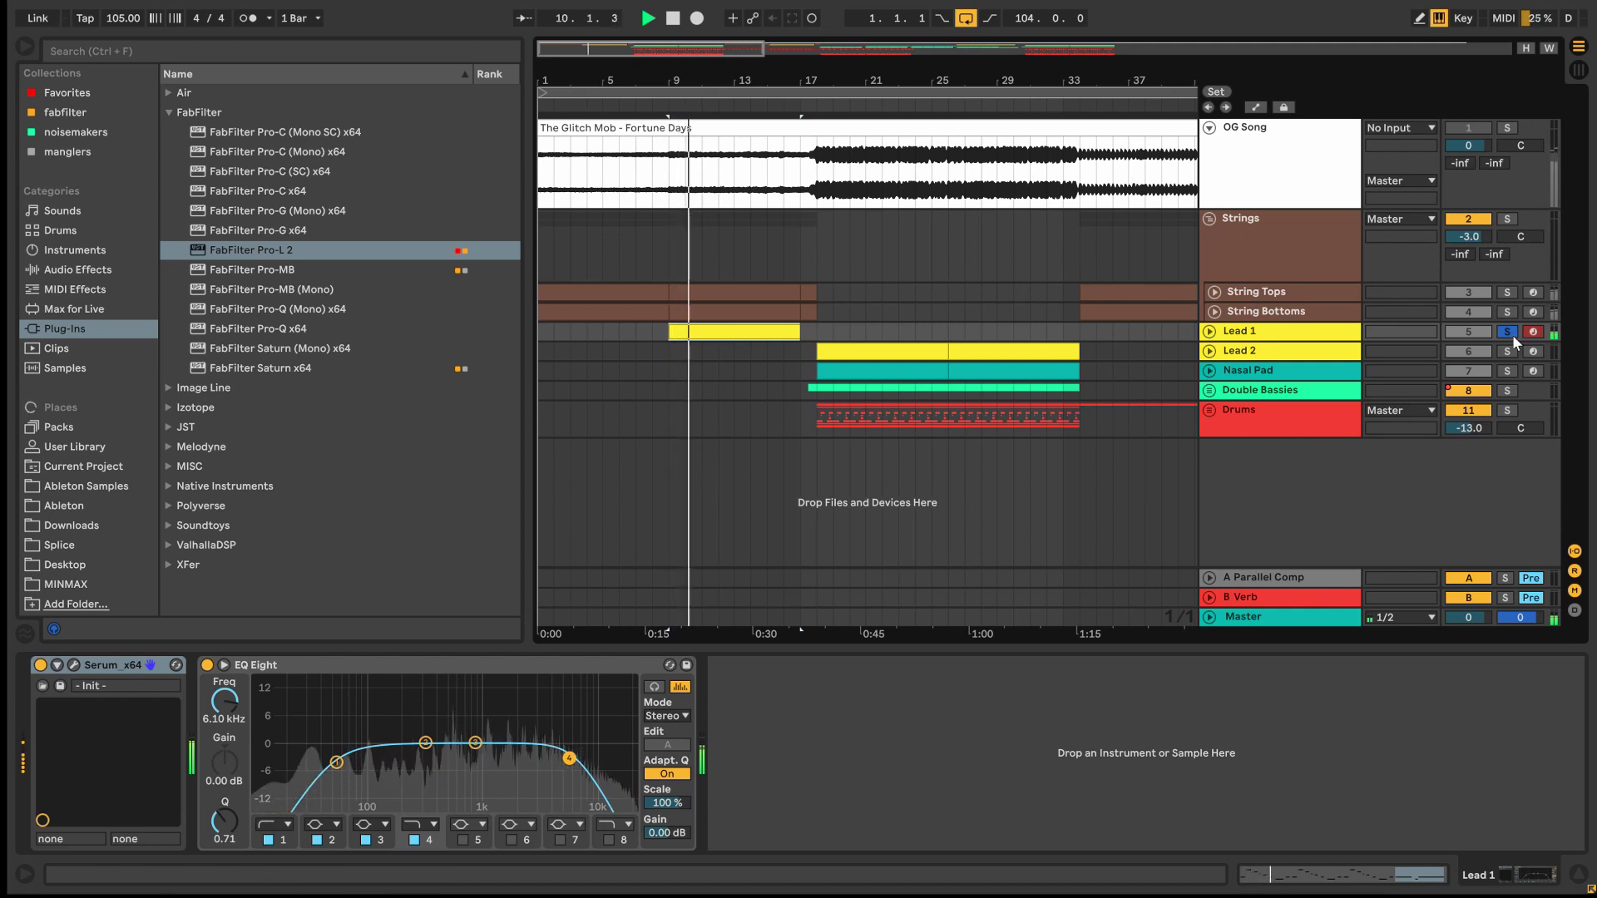
pyautogui.press('space')
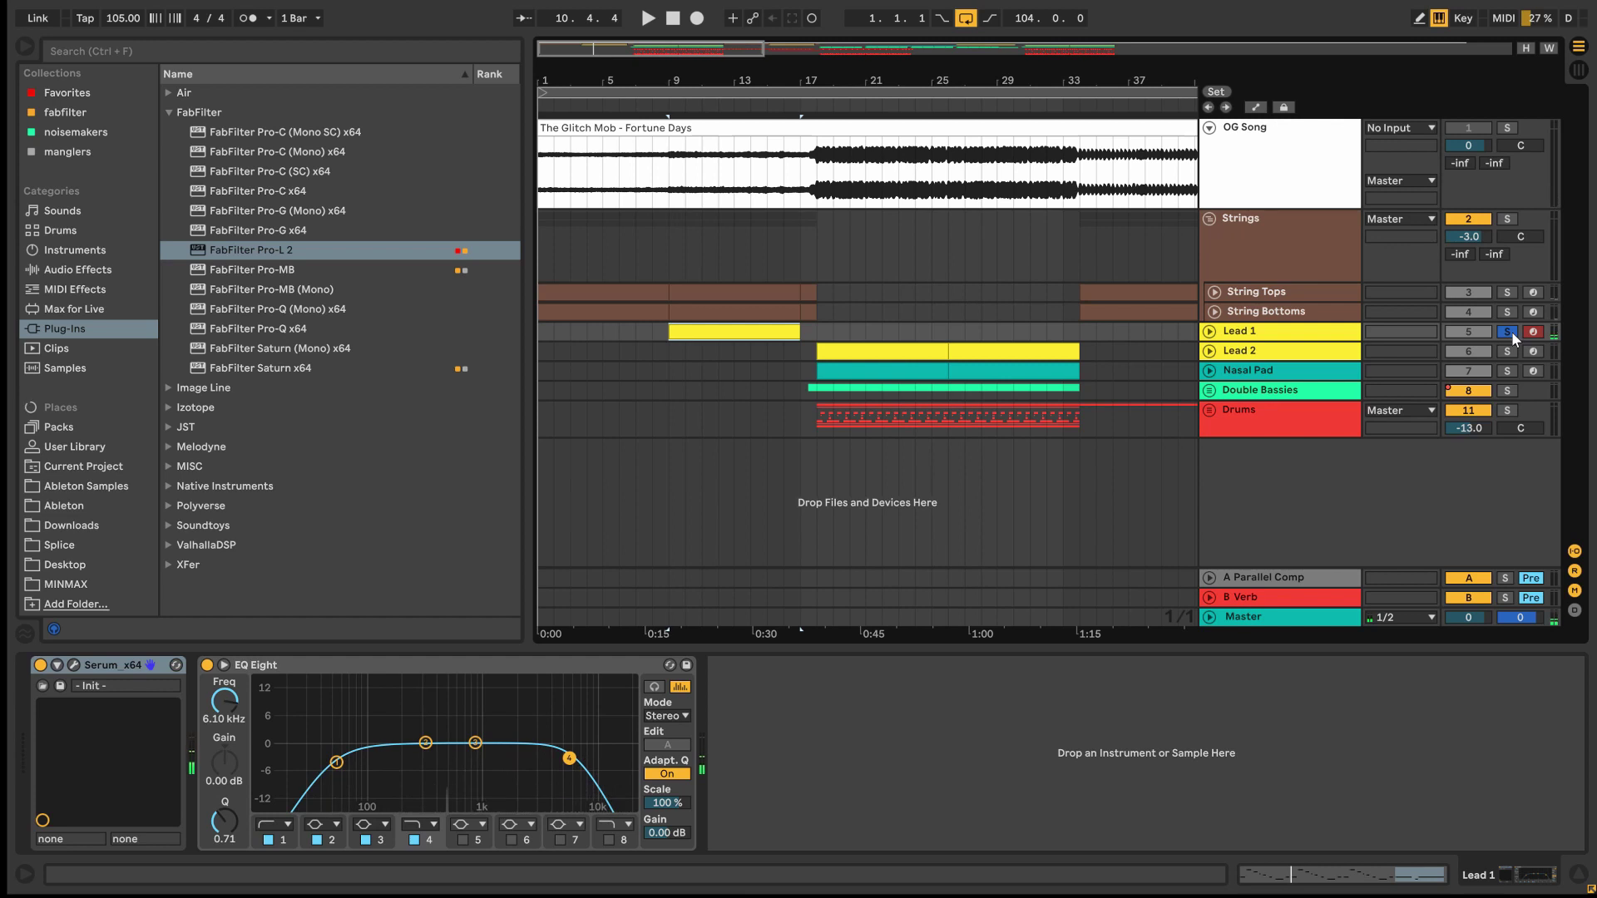
pyautogui.click(1511, 332)
# - Select the first Lead 2 clip at bar 18 and review the organ parts in its Xpand!2 instrument
pyautogui.moveTo(649, 47); pyautogui.dragTo(722, 57)
pyautogui.click(660, 347)
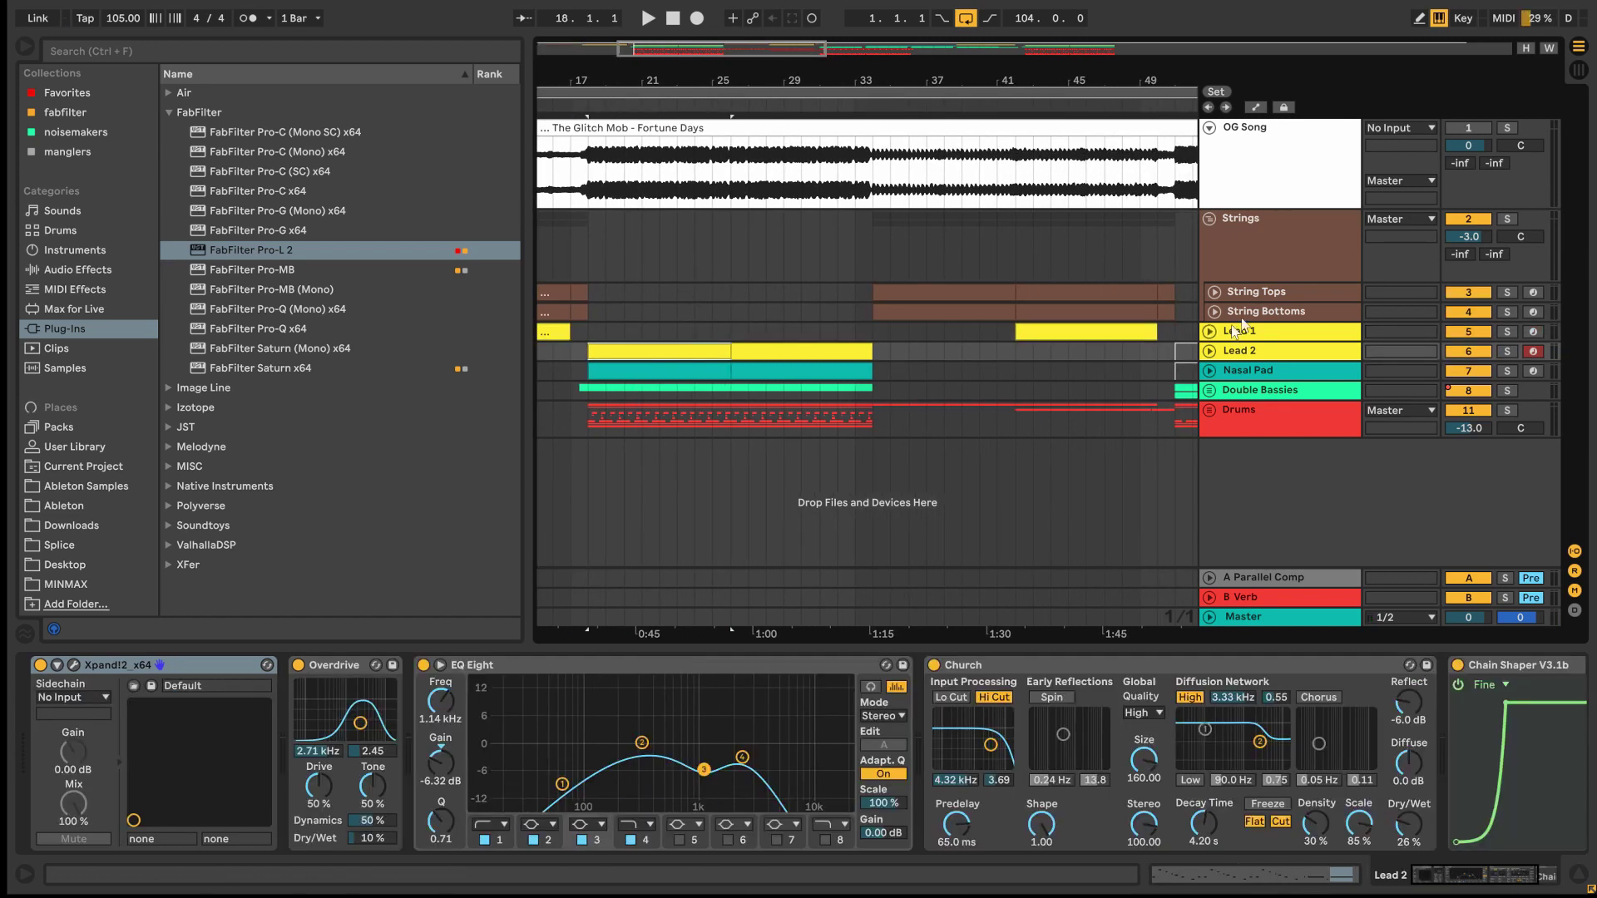
pyautogui.click(80, 670)
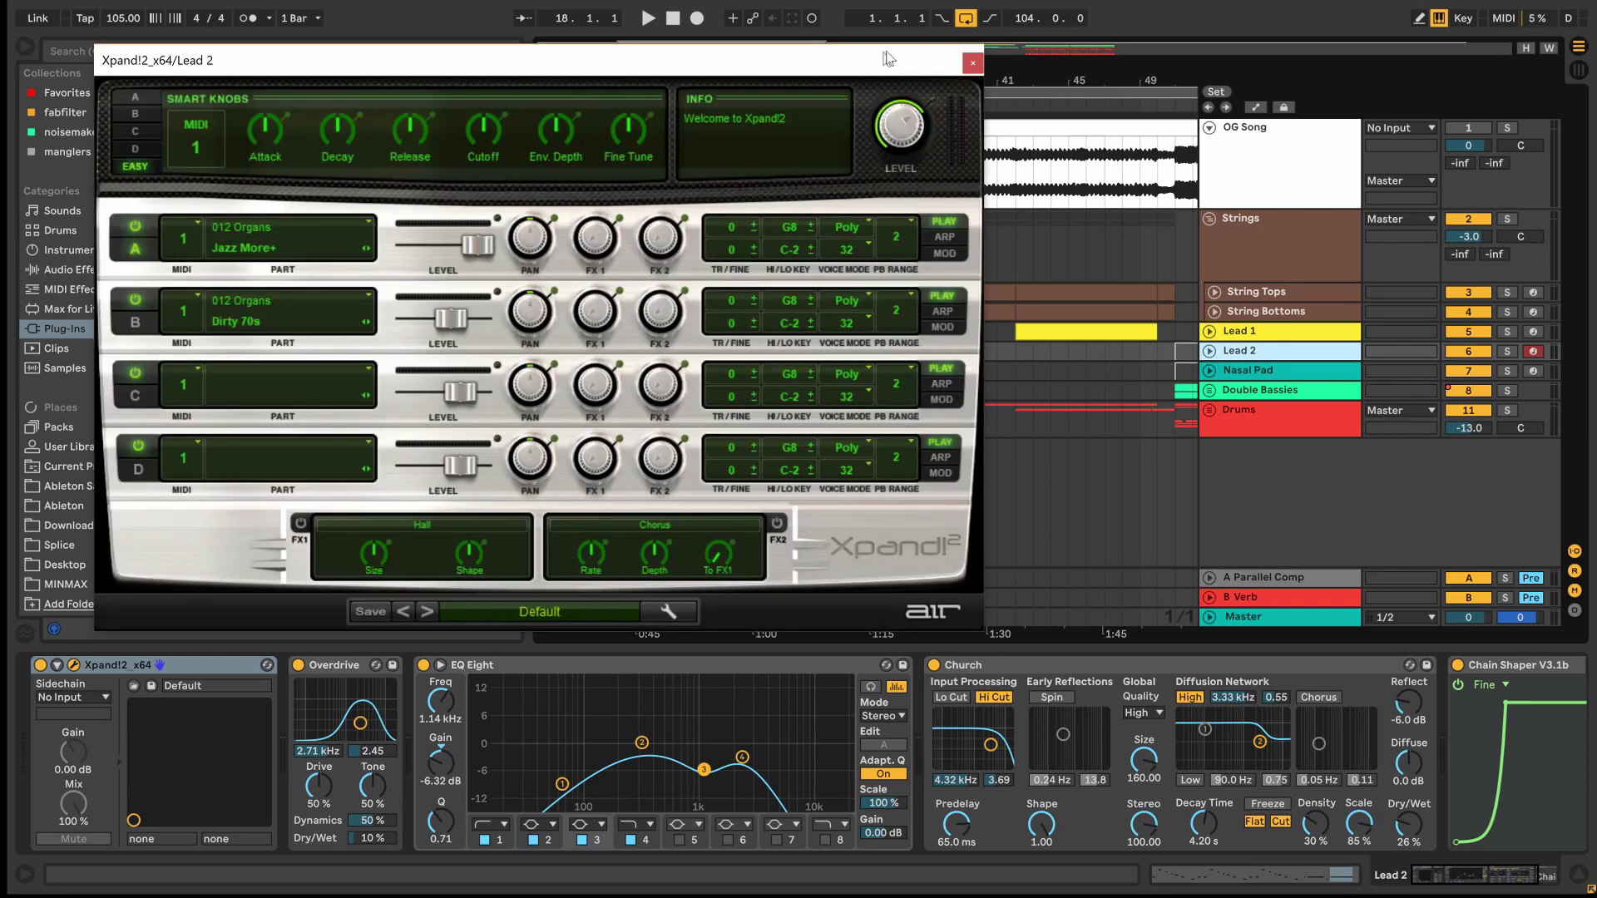
pyautogui.click(972, 64)
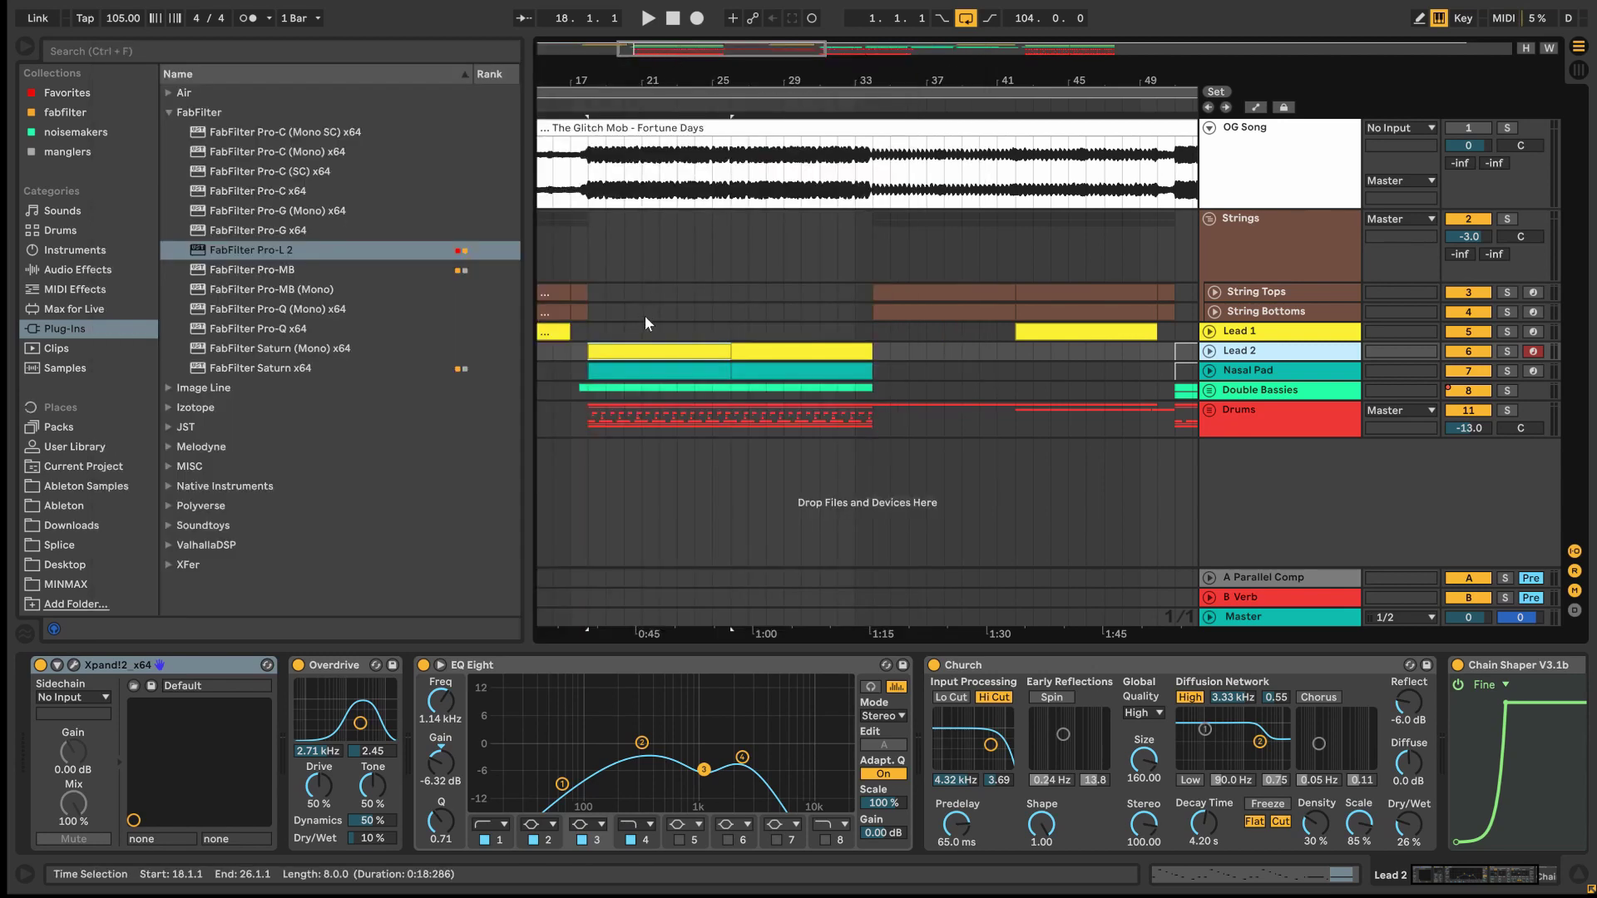
# - Unfold the Nasal Pad track and select its first clip, starting at bar 18
pyautogui.click(698, 273)
pyautogui.click(683, 346)
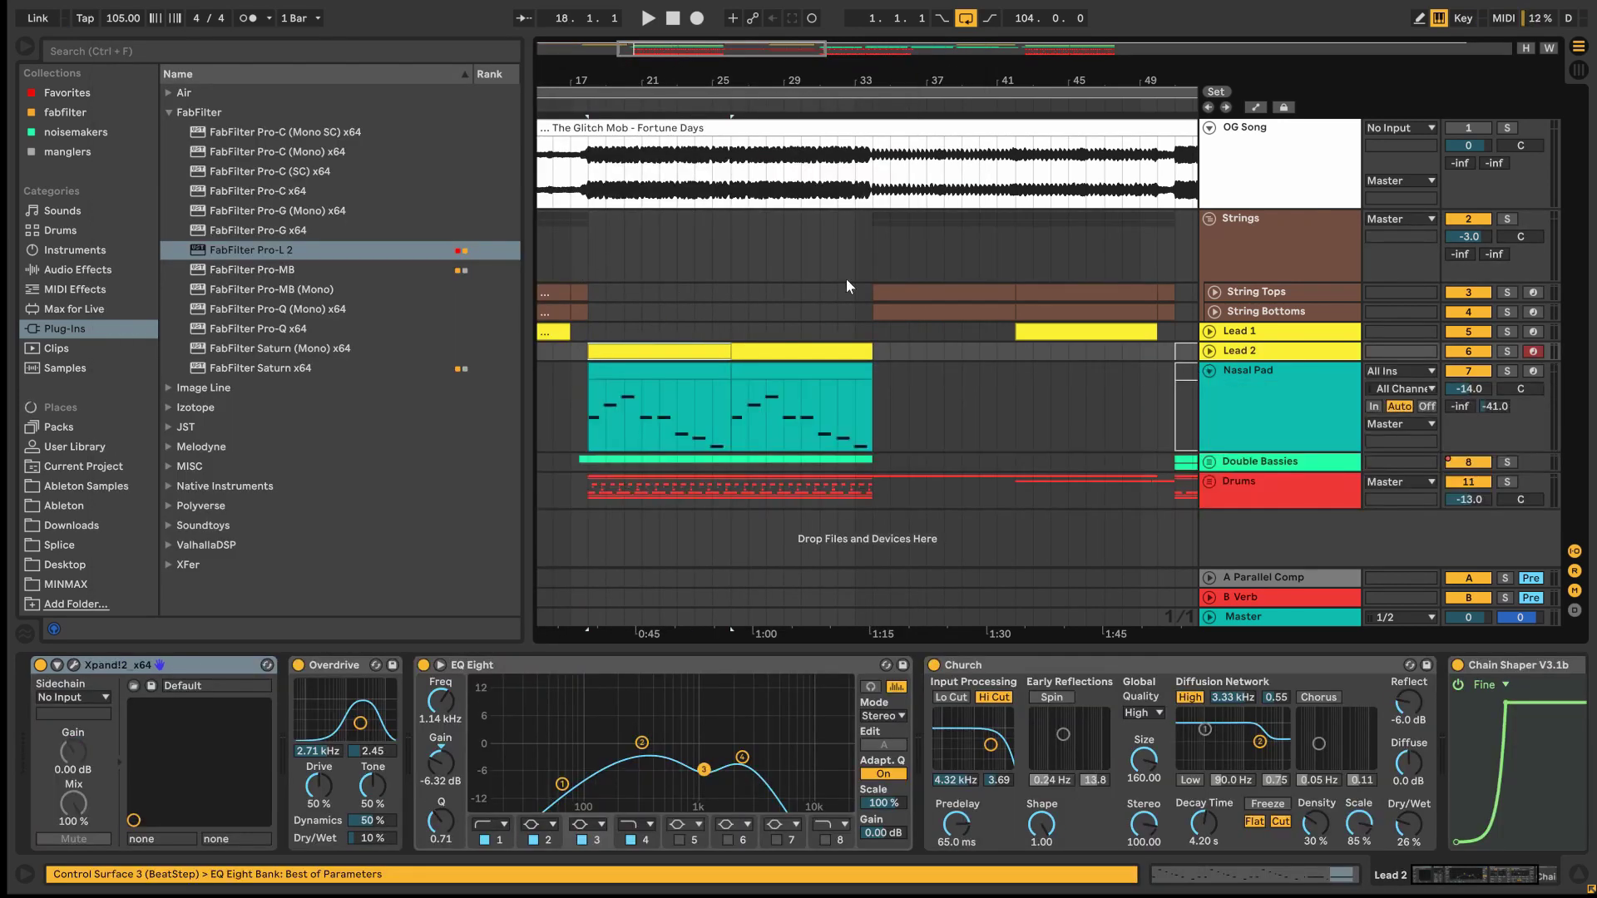
pyautogui.click(667, 388)
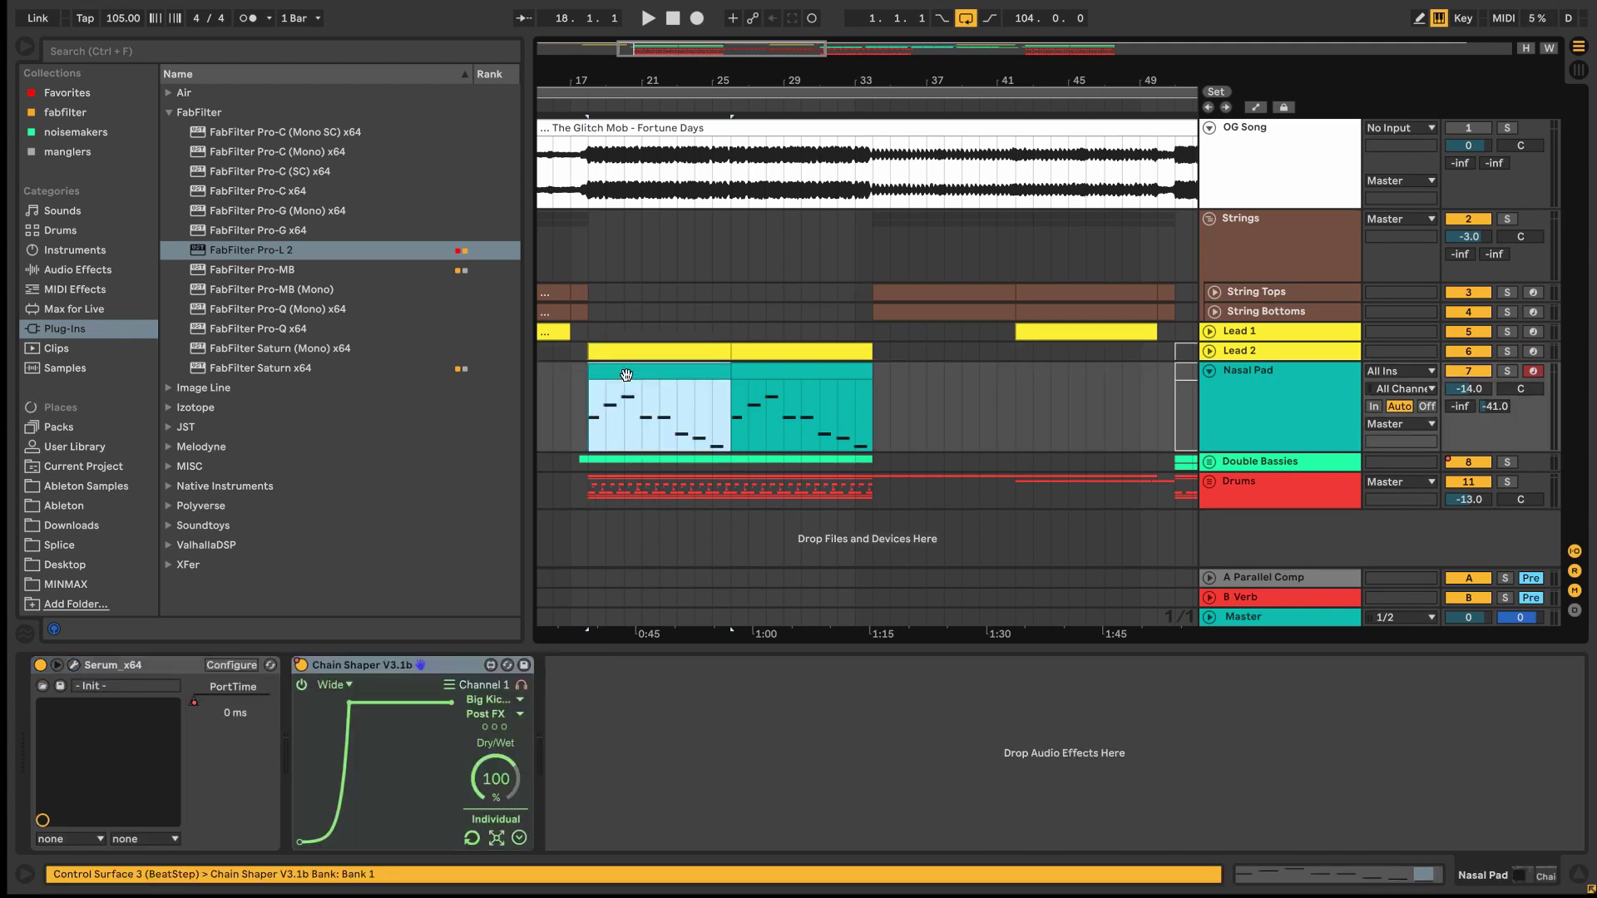
pyautogui.moveTo(670, 58)
pyautogui.mouseDown()
pyautogui.moveTo(665, 71)
pyautogui.moveTo(674, 51)
pyautogui.mouseUp()
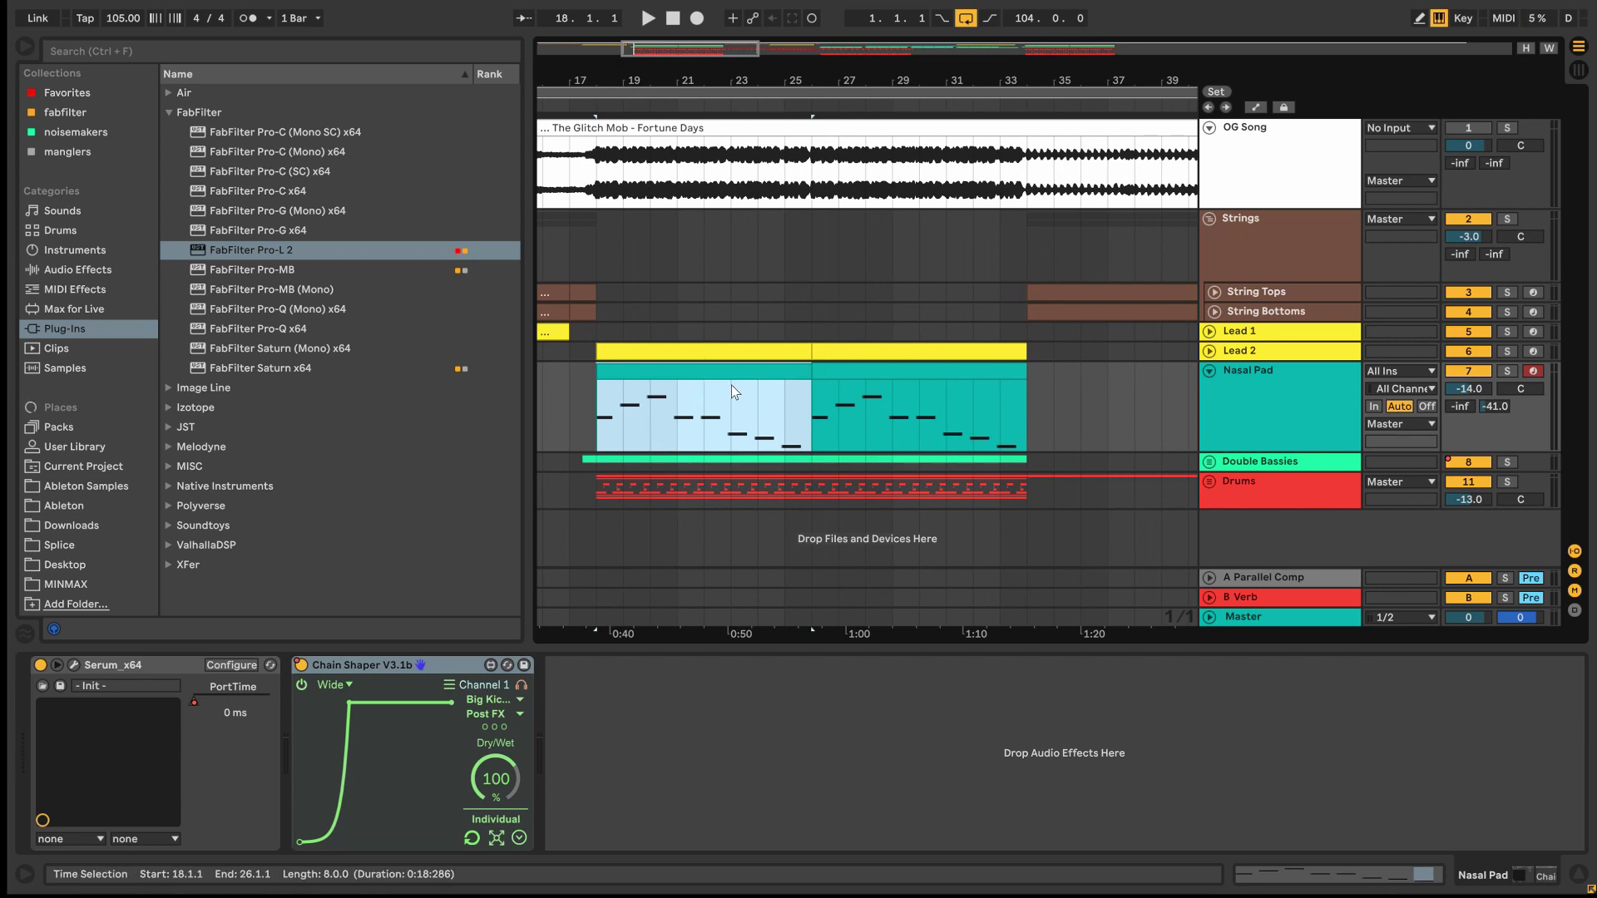
# - Unfold the Double Bassies group and select the first Glitch Mob Bass clip to inspect its device chain, including the Auto Filter
pyautogui.click(1208, 463)
pyautogui.scroll(-4, 1055, 441)
pyautogui.click(749, 329)
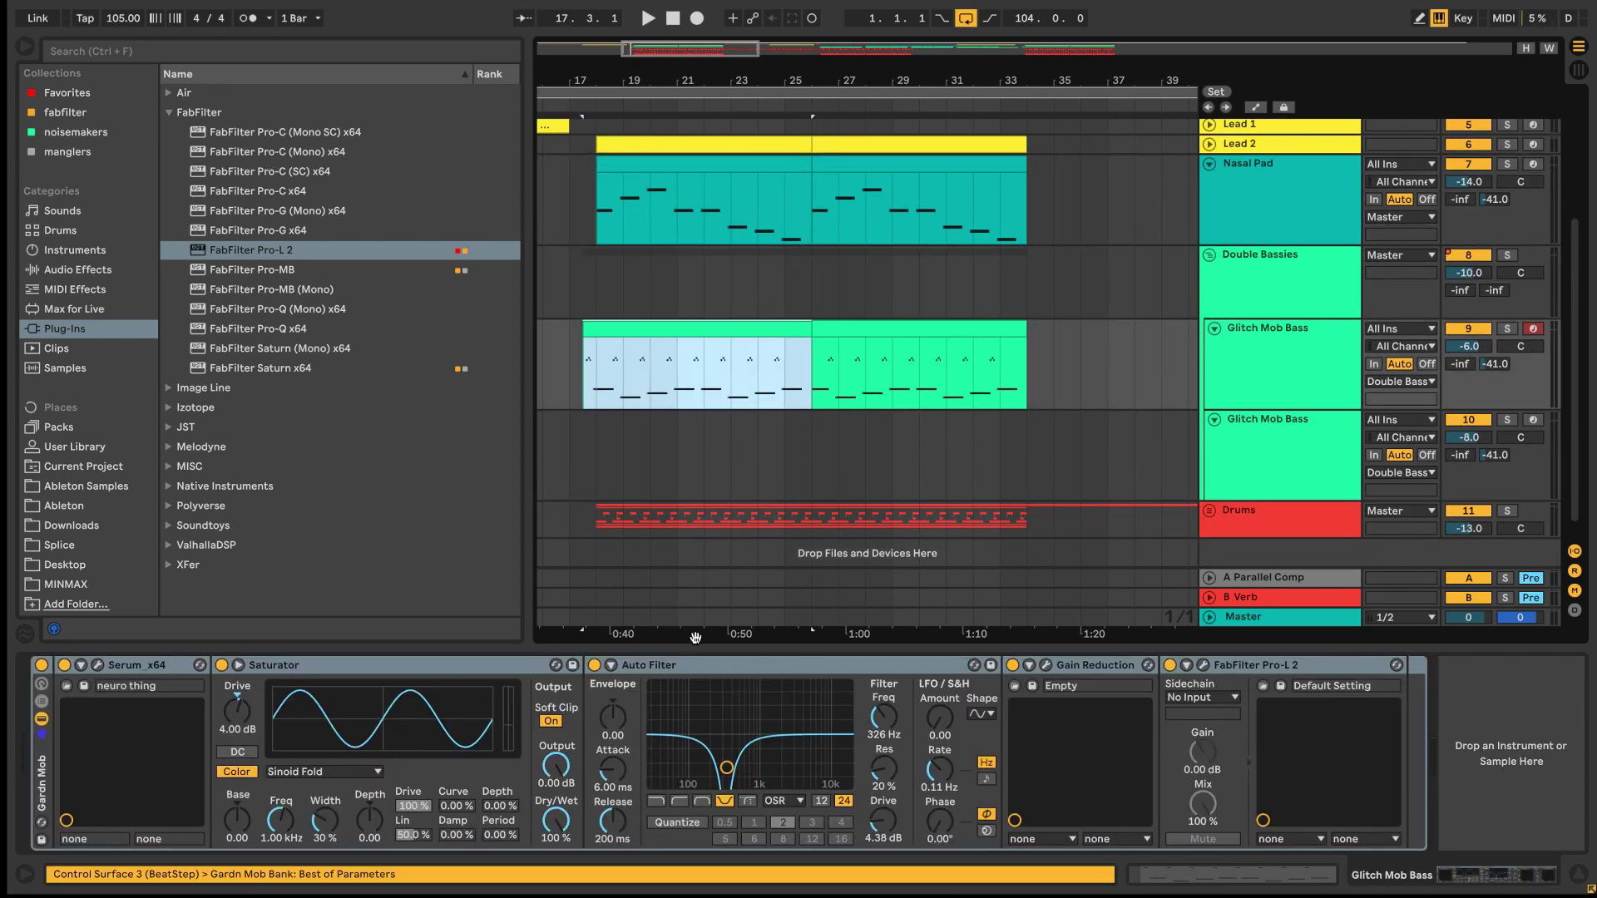
pyautogui.click(736, 666)
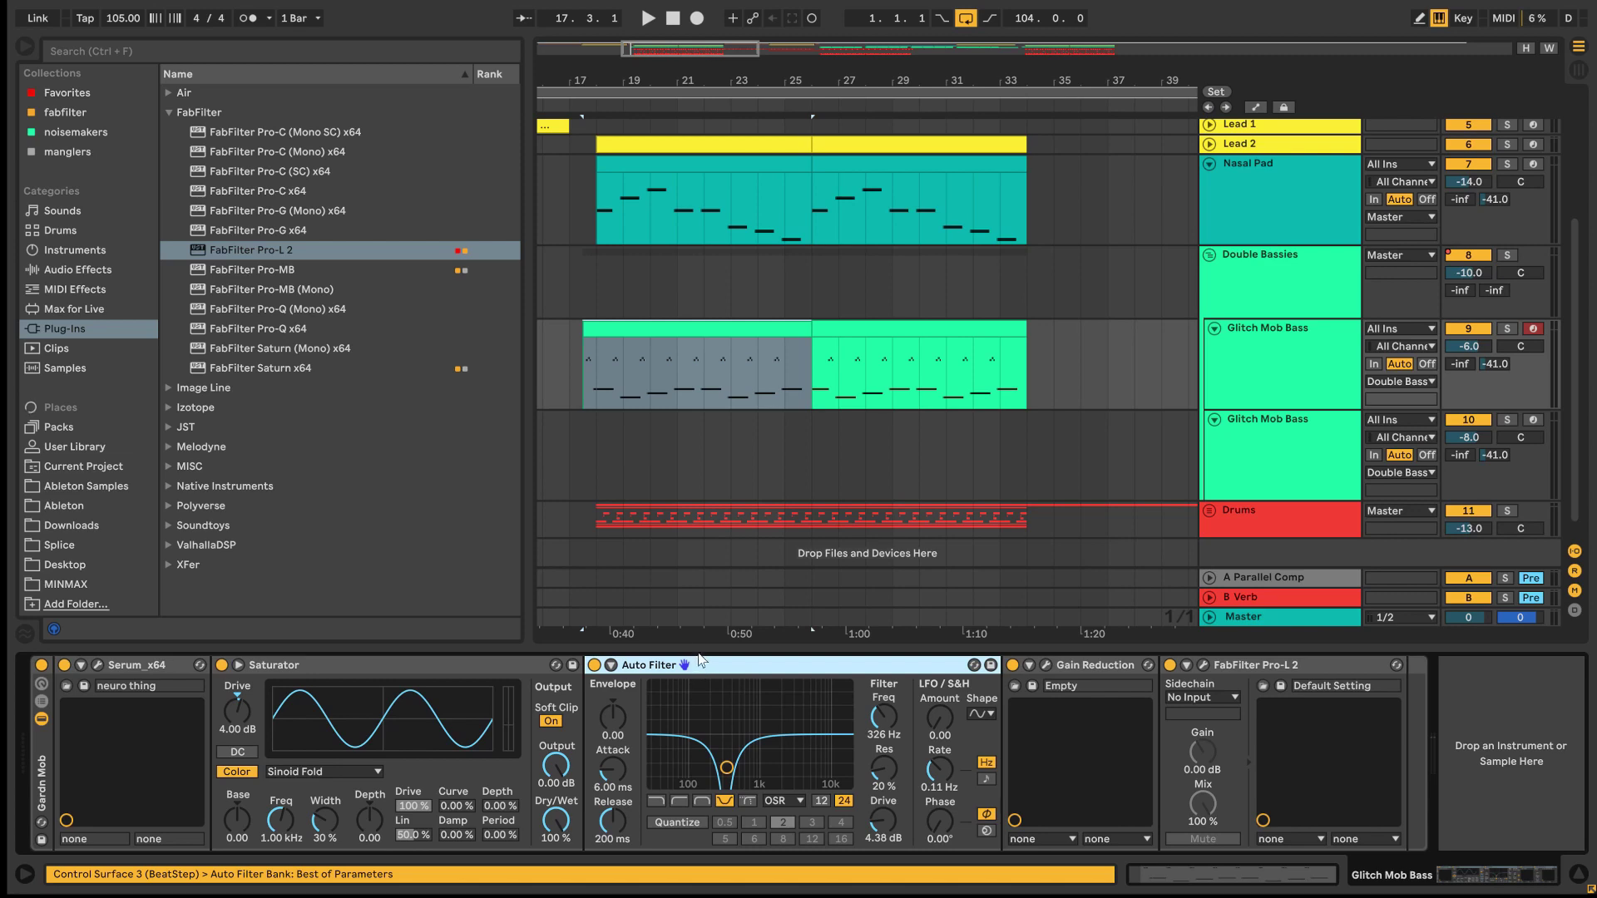
# - Open the Serum synth on the first Glitch Mob Bass track, solo the track and play its first clip
pyautogui.click(98, 665)
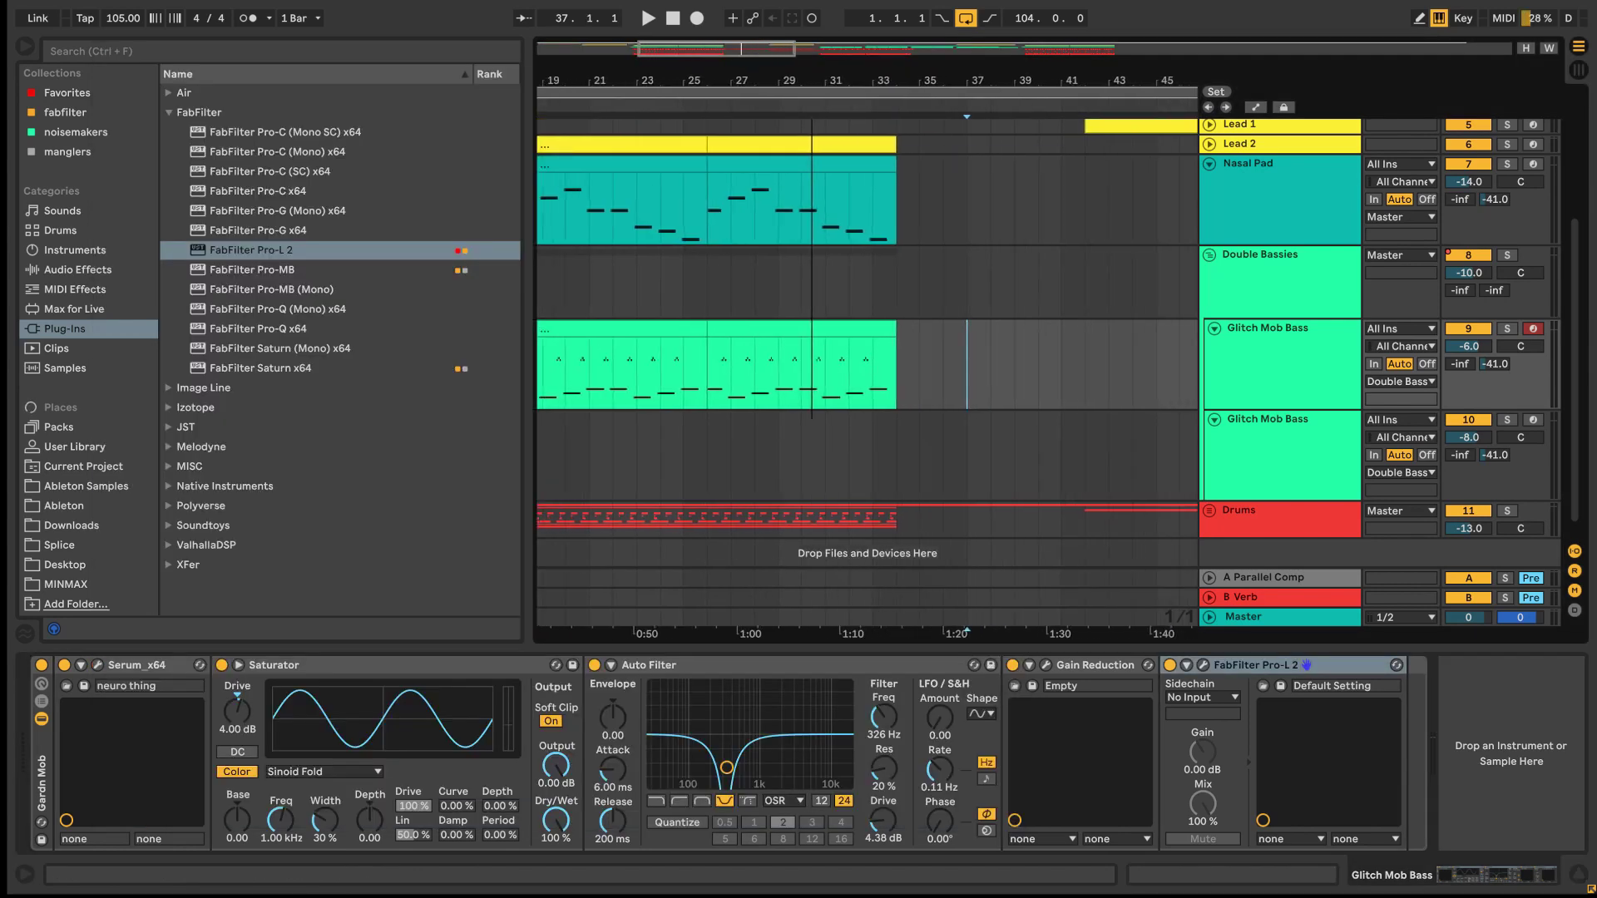
pyautogui.moveTo(812, 80); pyautogui.dragTo(812, 63)
pyautogui.click(632, 328)
pyautogui.click(98, 665)
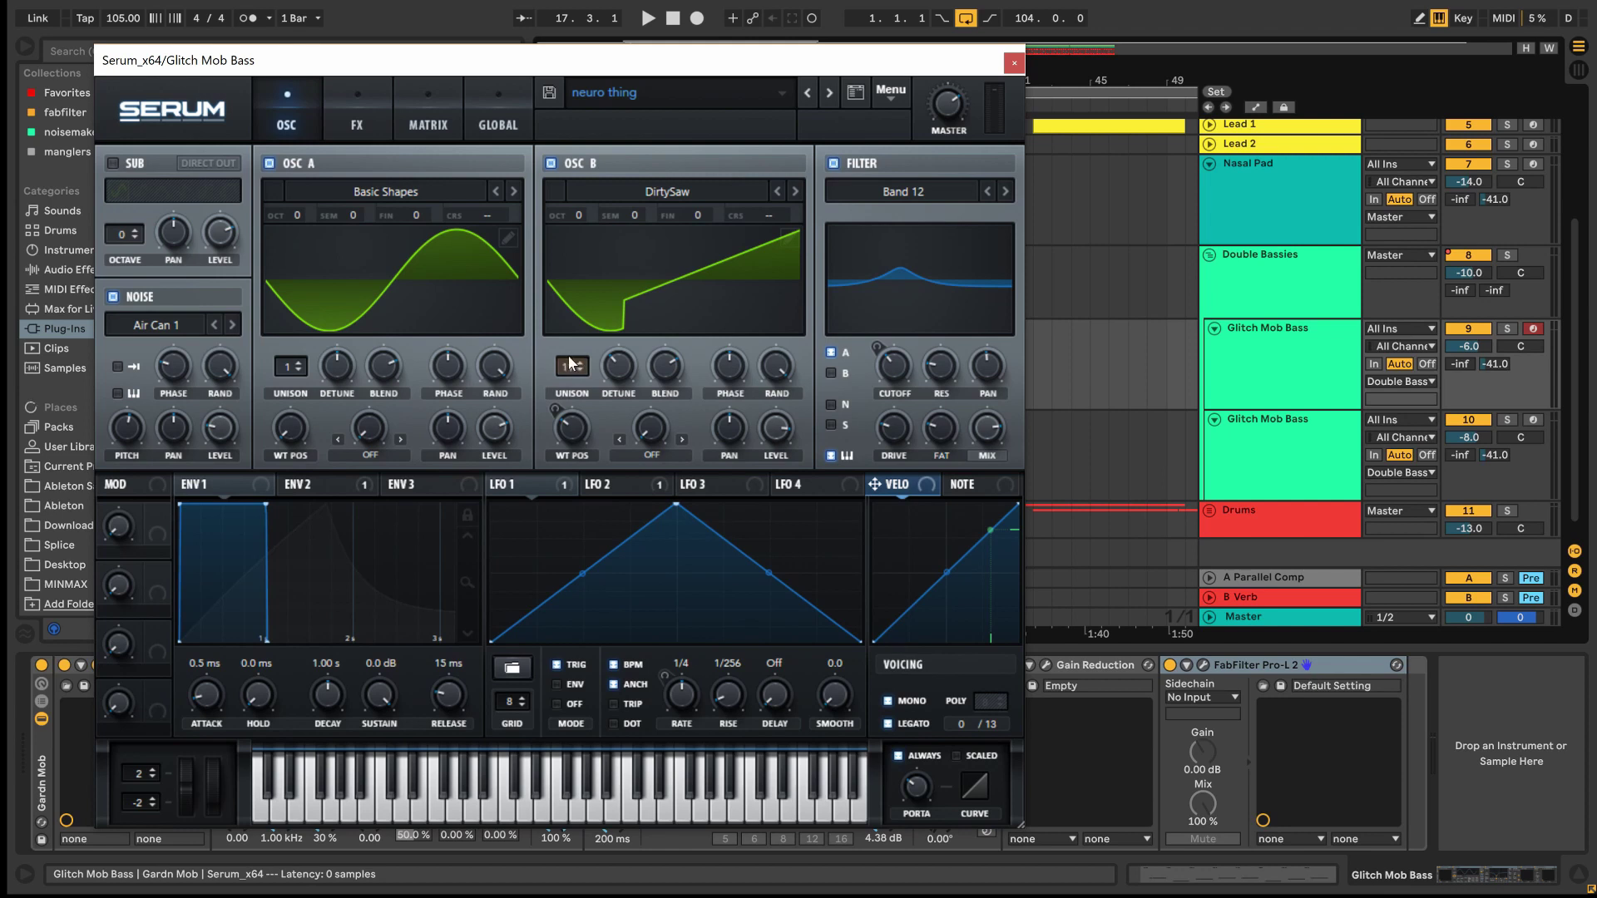
pyautogui.click(1507, 331)
pyautogui.press('space')
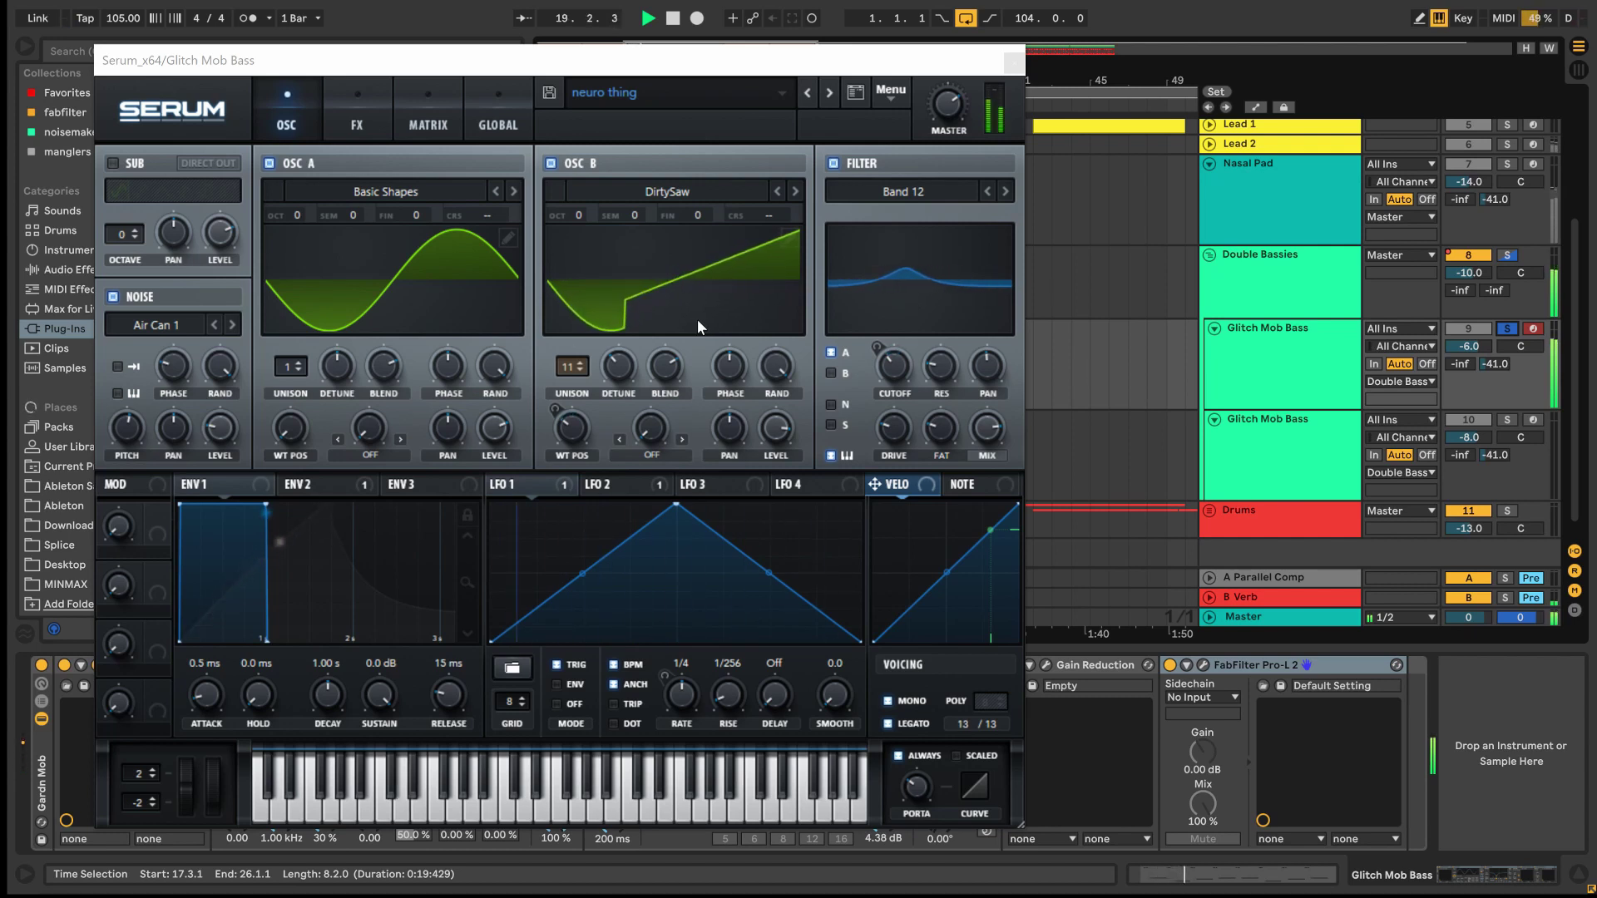
# - Examine the LFO 2, LFO 1 and ENV 2 modulation shapes of the bass patch in Serum
pyautogui.click(616, 487)
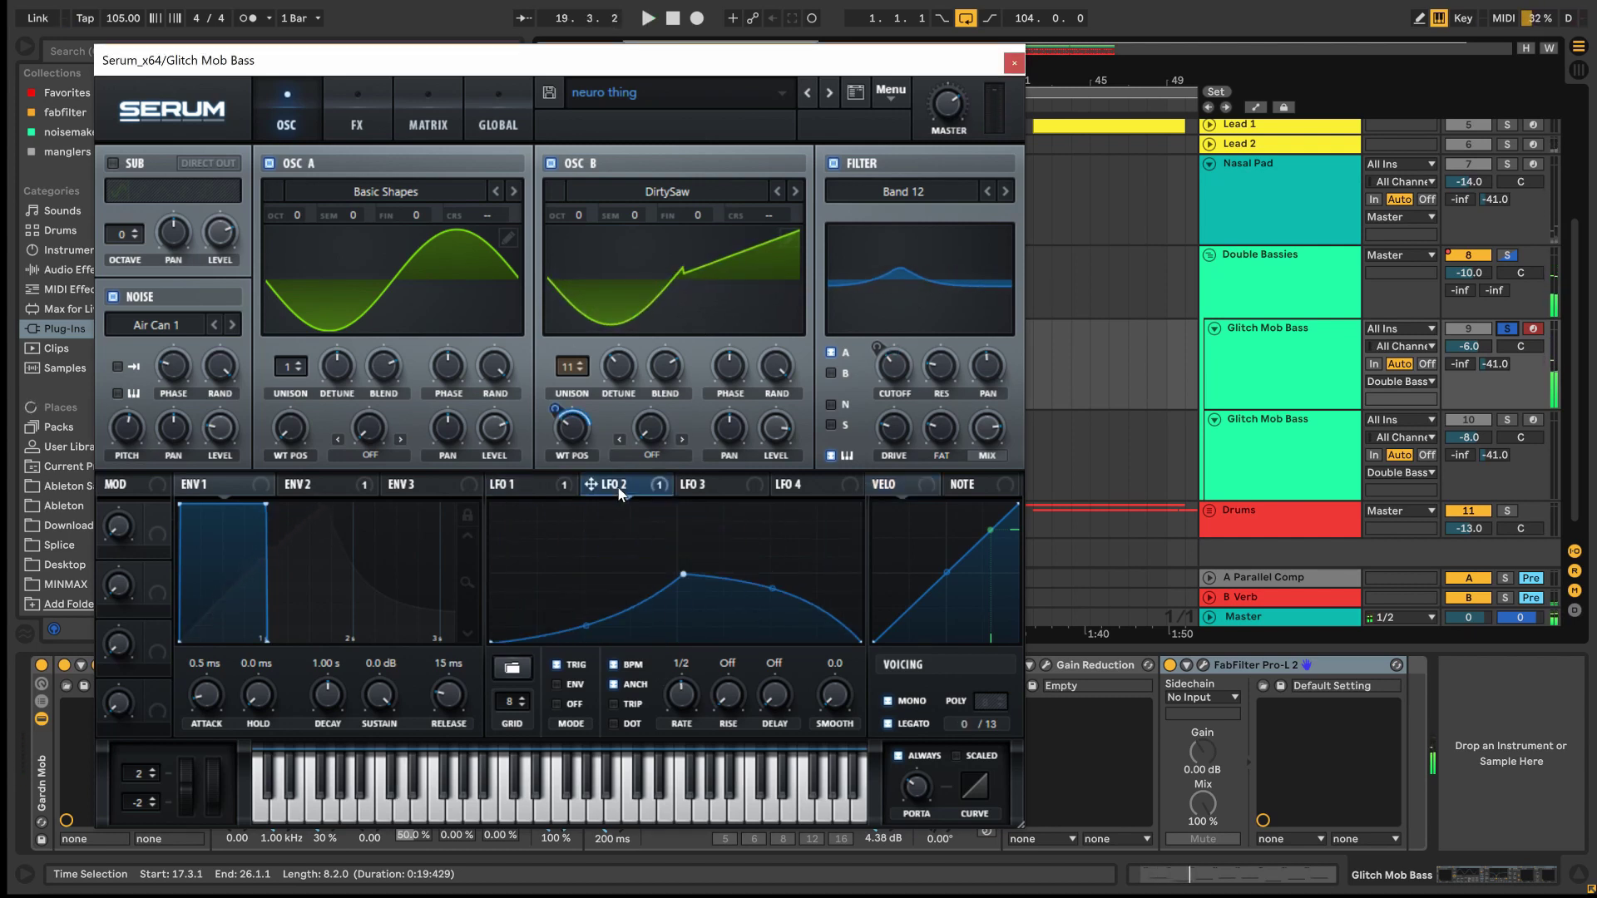
pyautogui.click(536, 484)
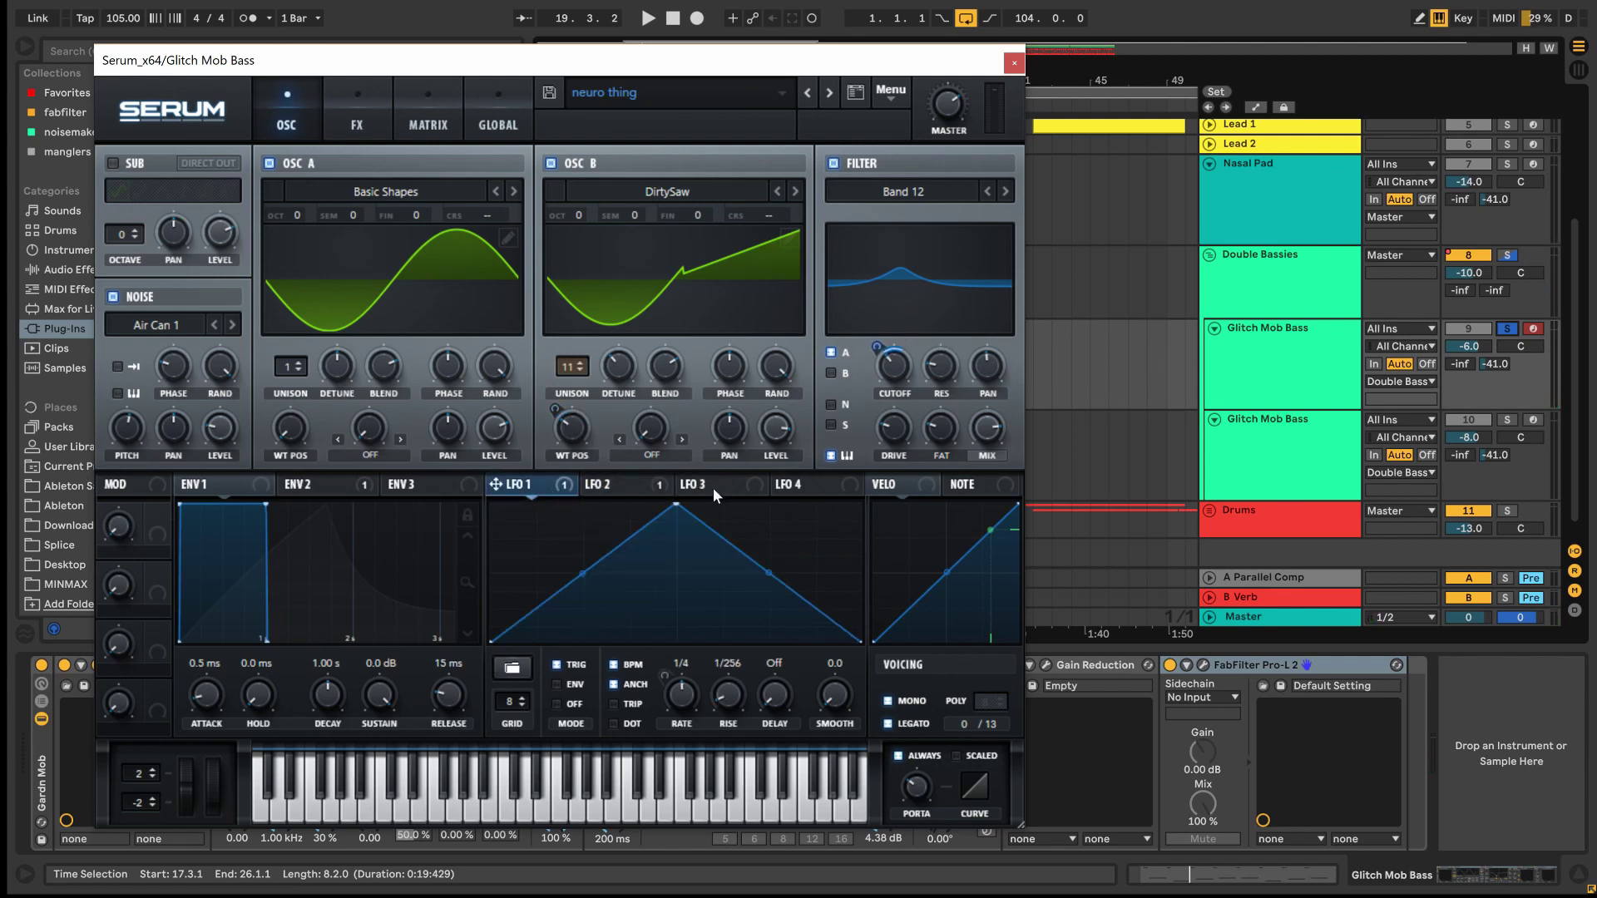
pyautogui.click(336, 489)
# - Play the soloed Glitch Mob Bass while reviewing Serum's effects rack, then close the synth window
pyautogui.press('space')
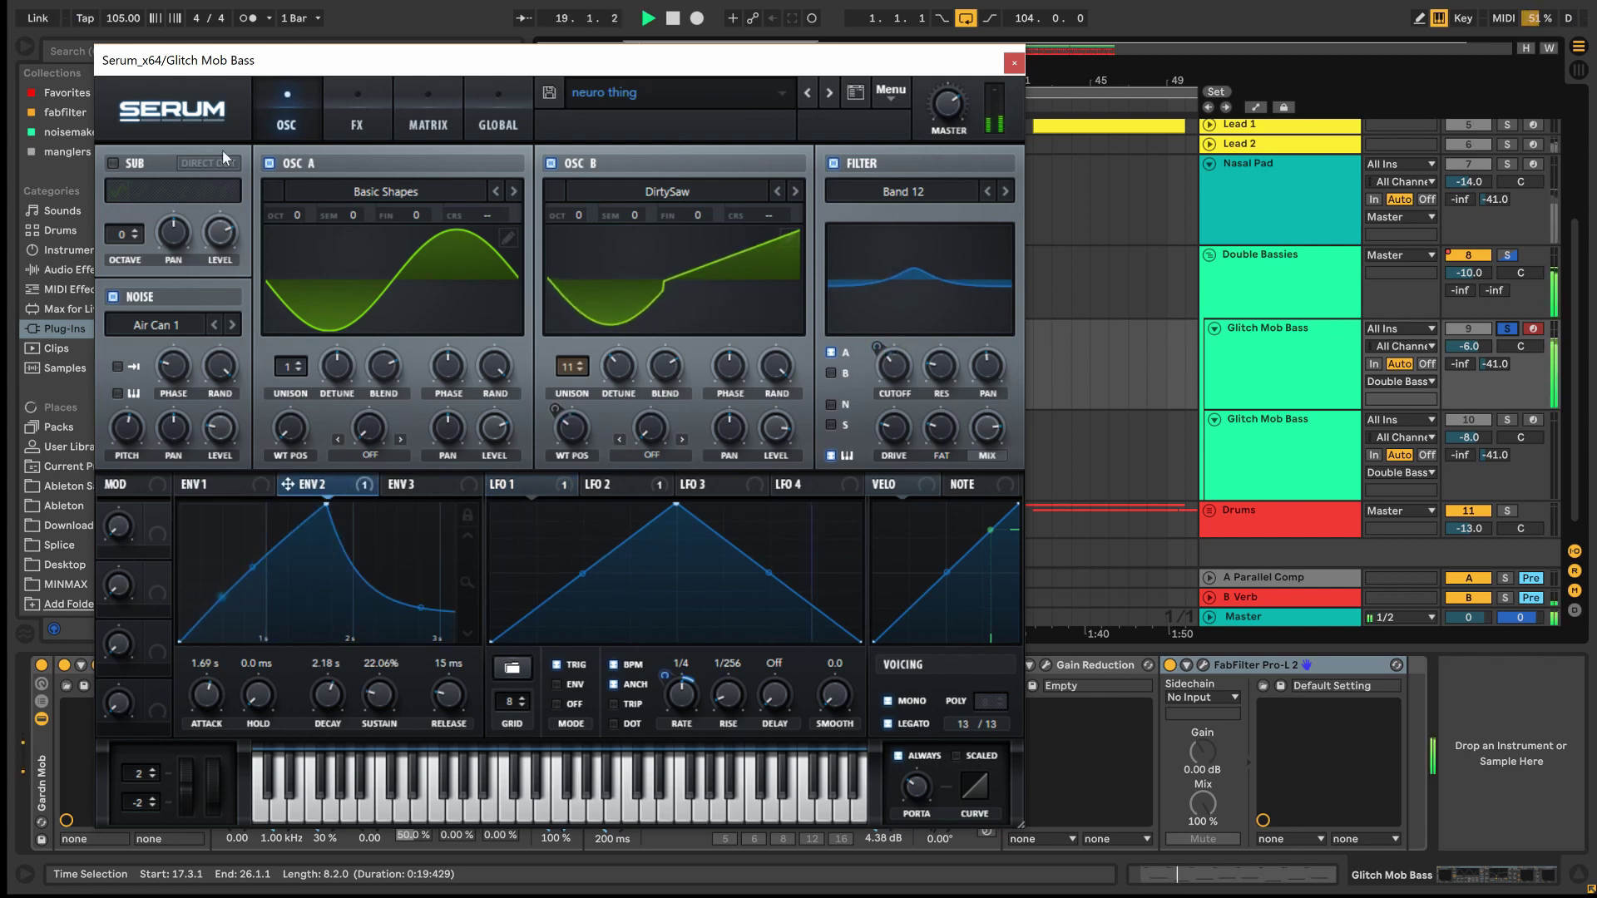
pyautogui.click(348, 115)
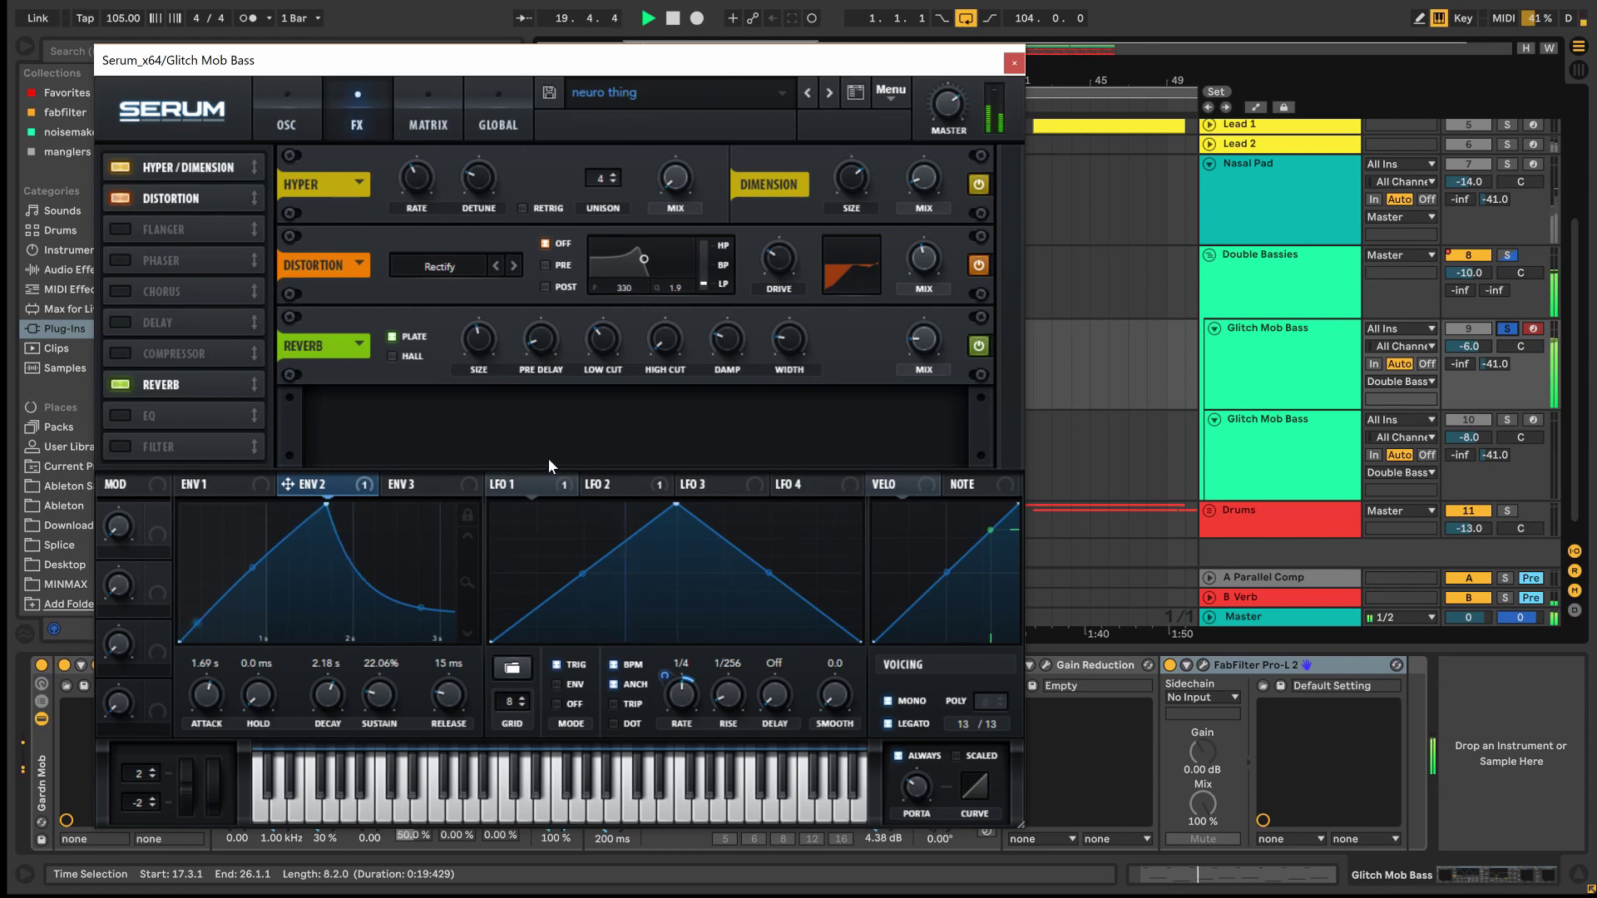
pyautogui.press('space')
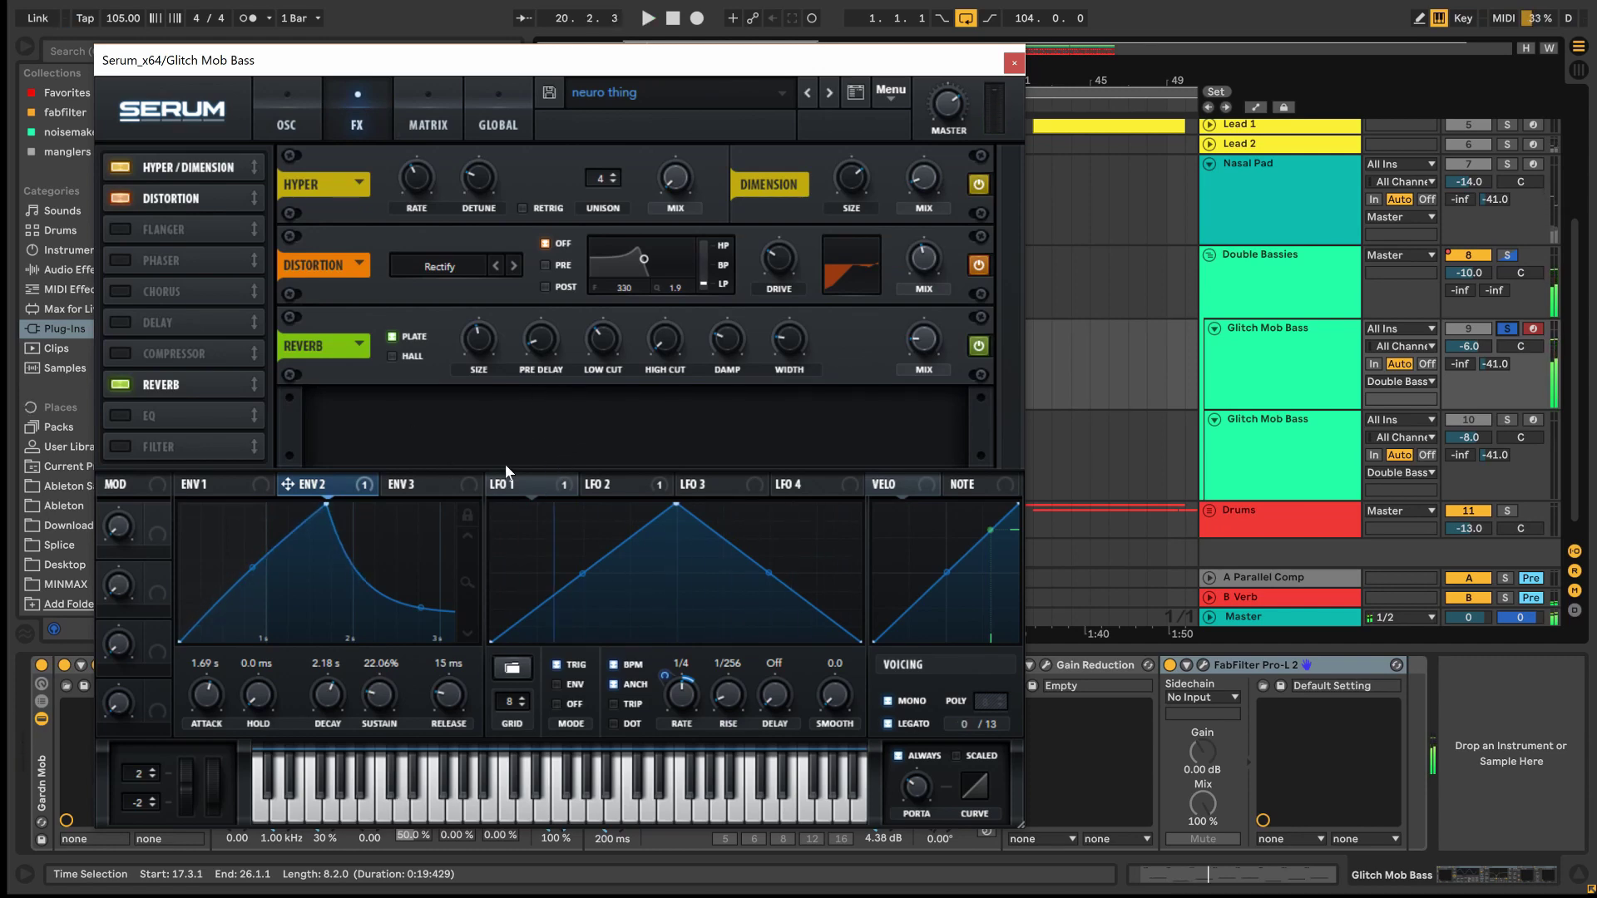
pyautogui.click(1015, 67)
# - Fold the Big Kick 1, Big Kick 2 and Marching Snare tracks in the Drums group
pyautogui.scroll(-1, 907, 286)
pyautogui.scroll(-3, 871, 279)
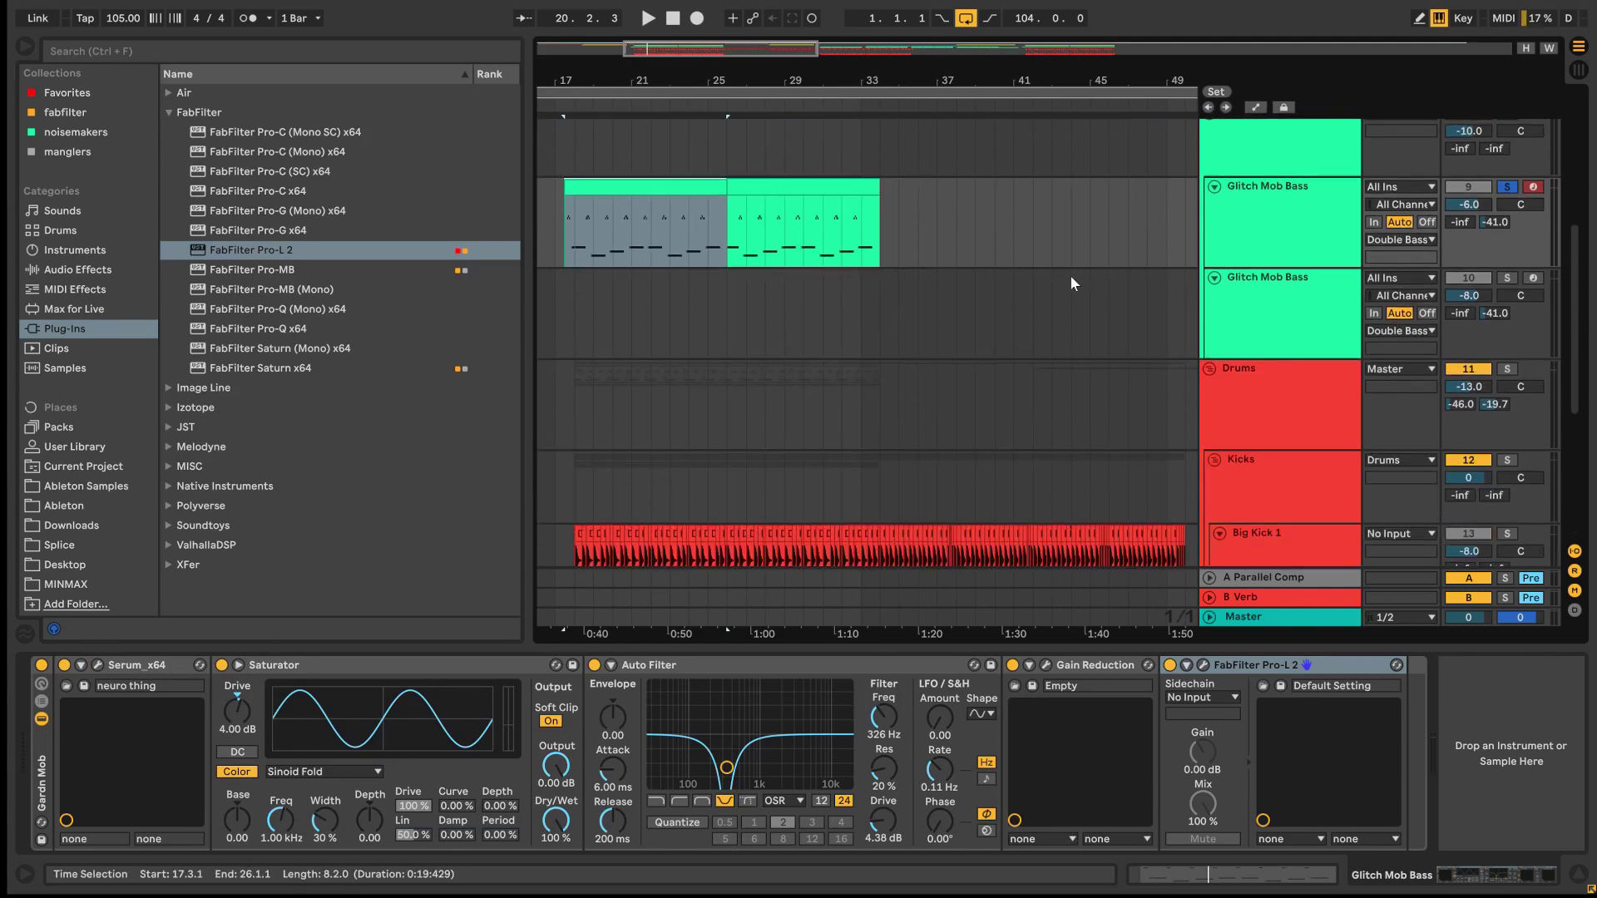
pyautogui.scroll(-5, 873, 283)
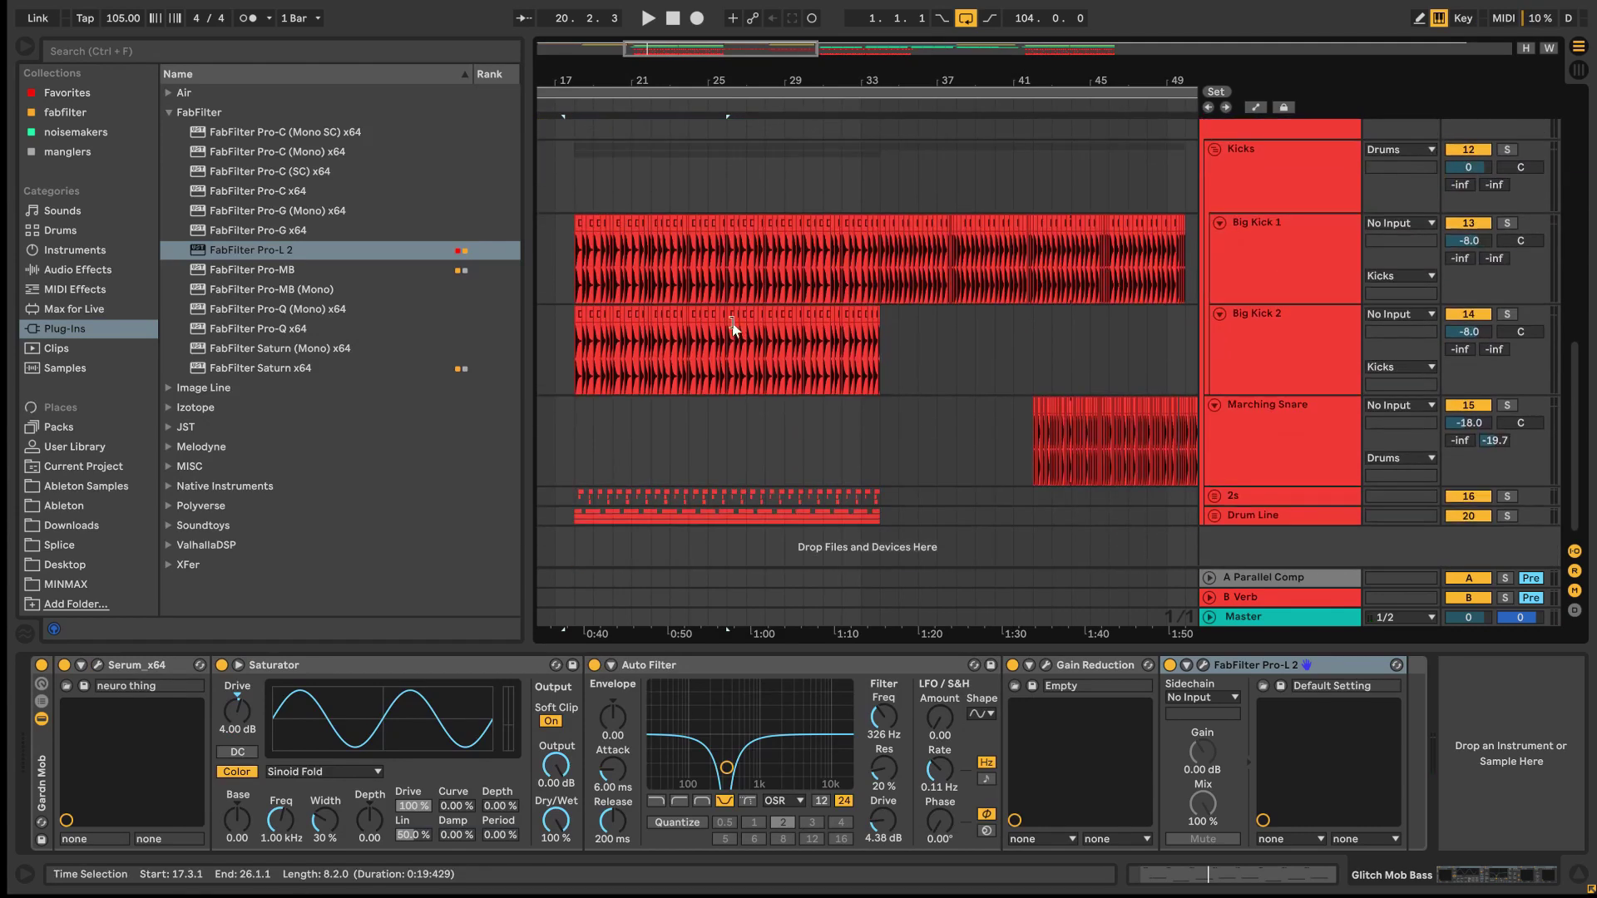
pyautogui.click(1221, 218)
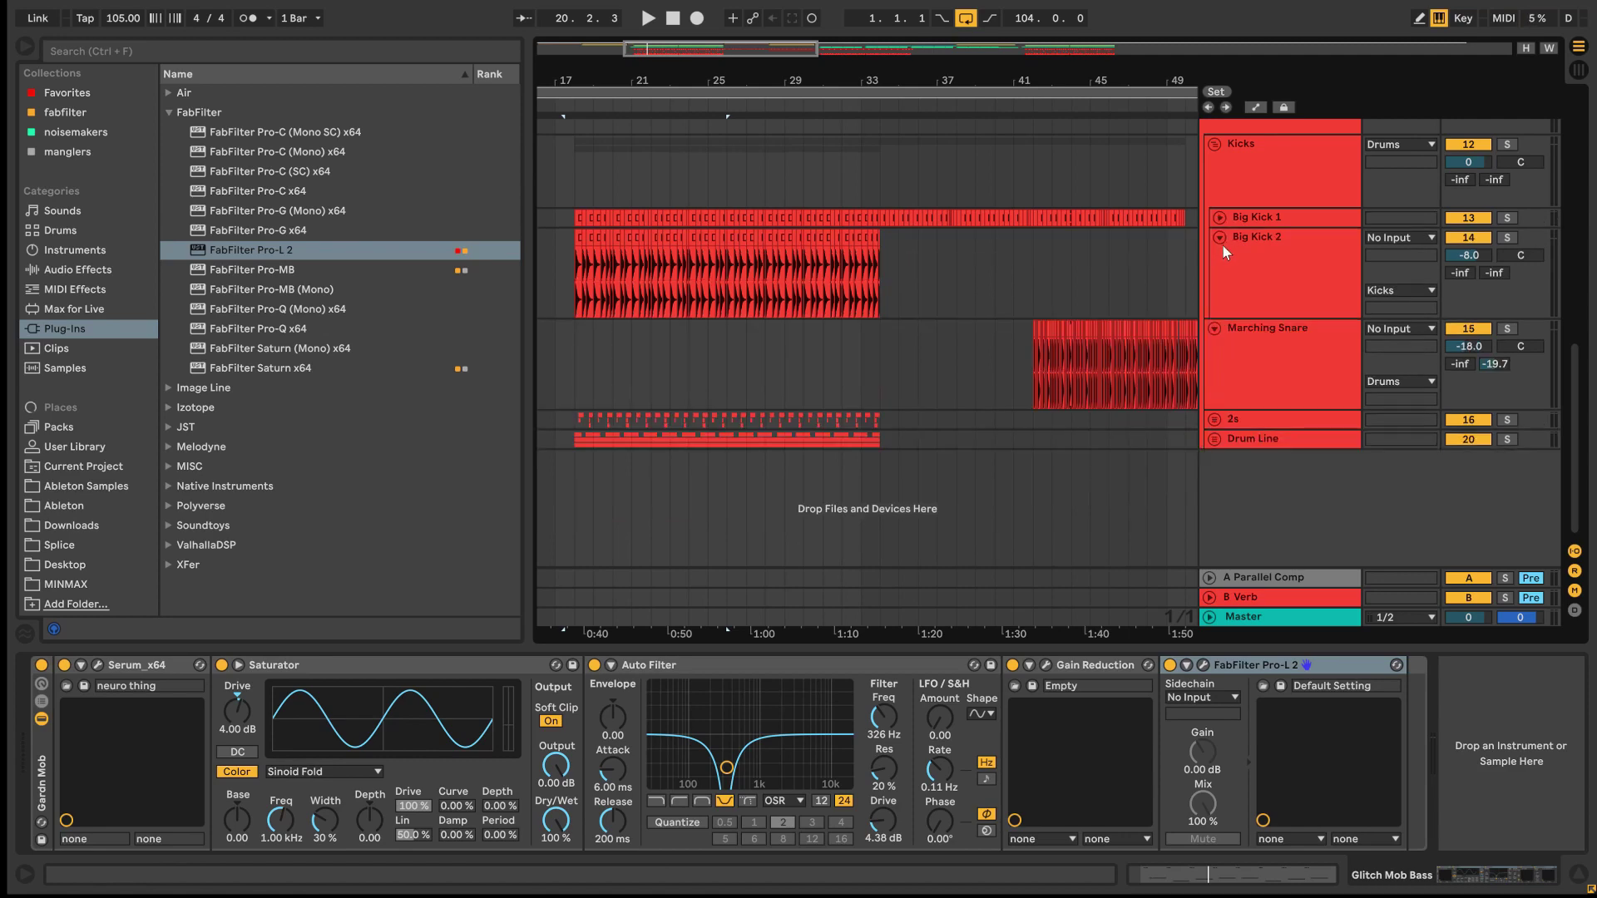
pyautogui.click(1223, 246)
pyautogui.click(1220, 239)
pyautogui.click(1213, 256)
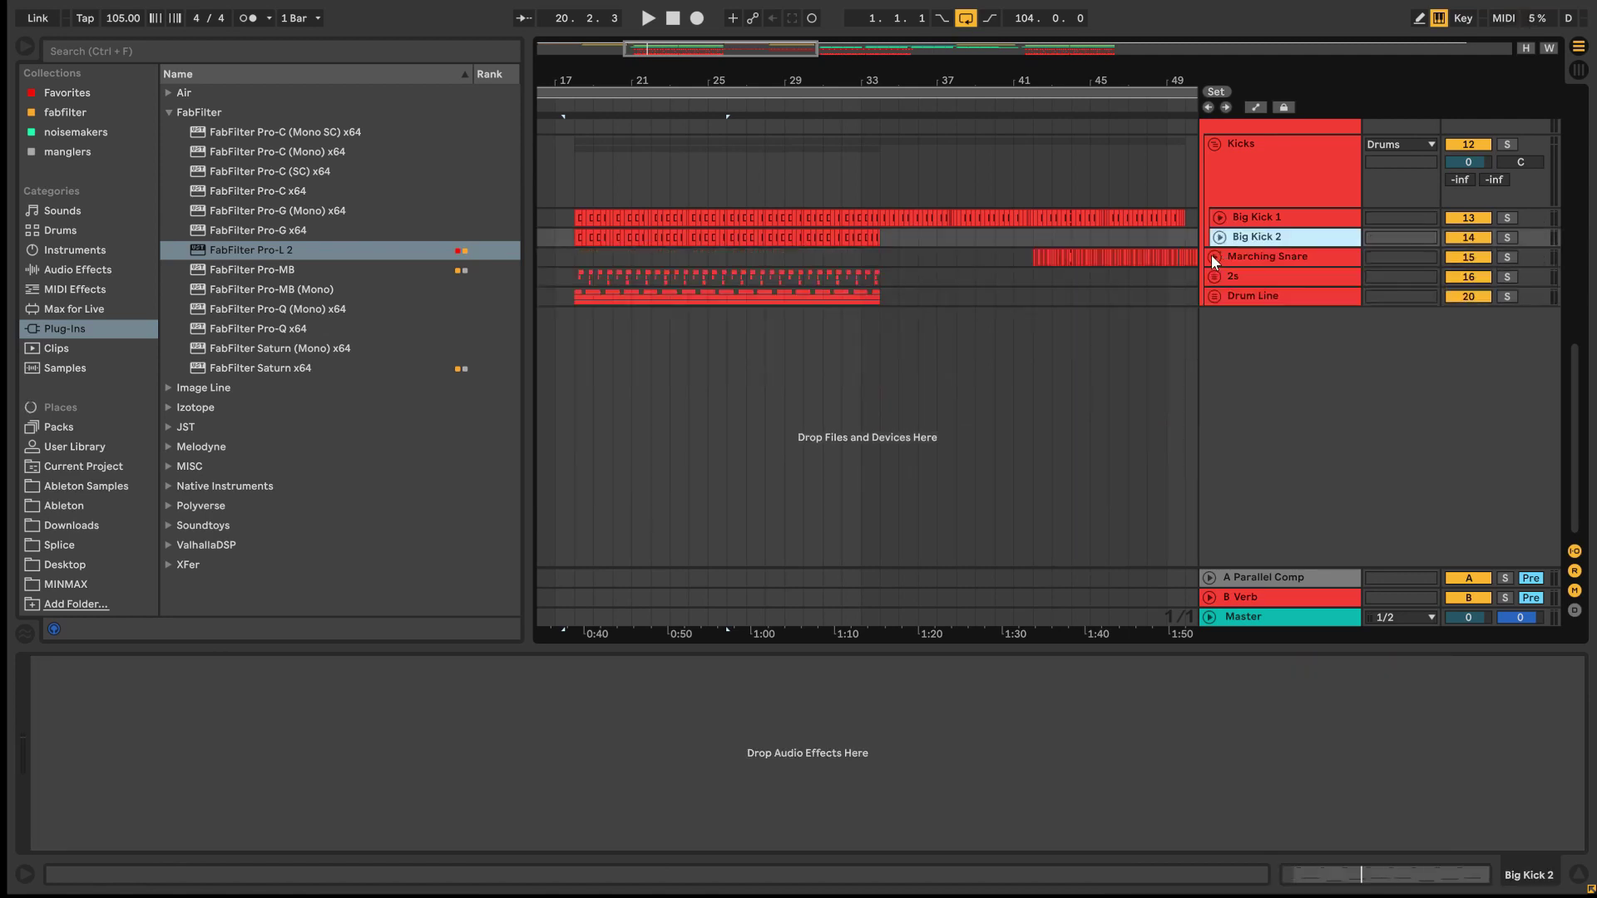
# - Go through the kick tracks and select the Marching Snare track to review its EQ Eight
pyautogui.click(1255, 220)
pyautogui.click(1261, 172)
pyautogui.click(1257, 258)
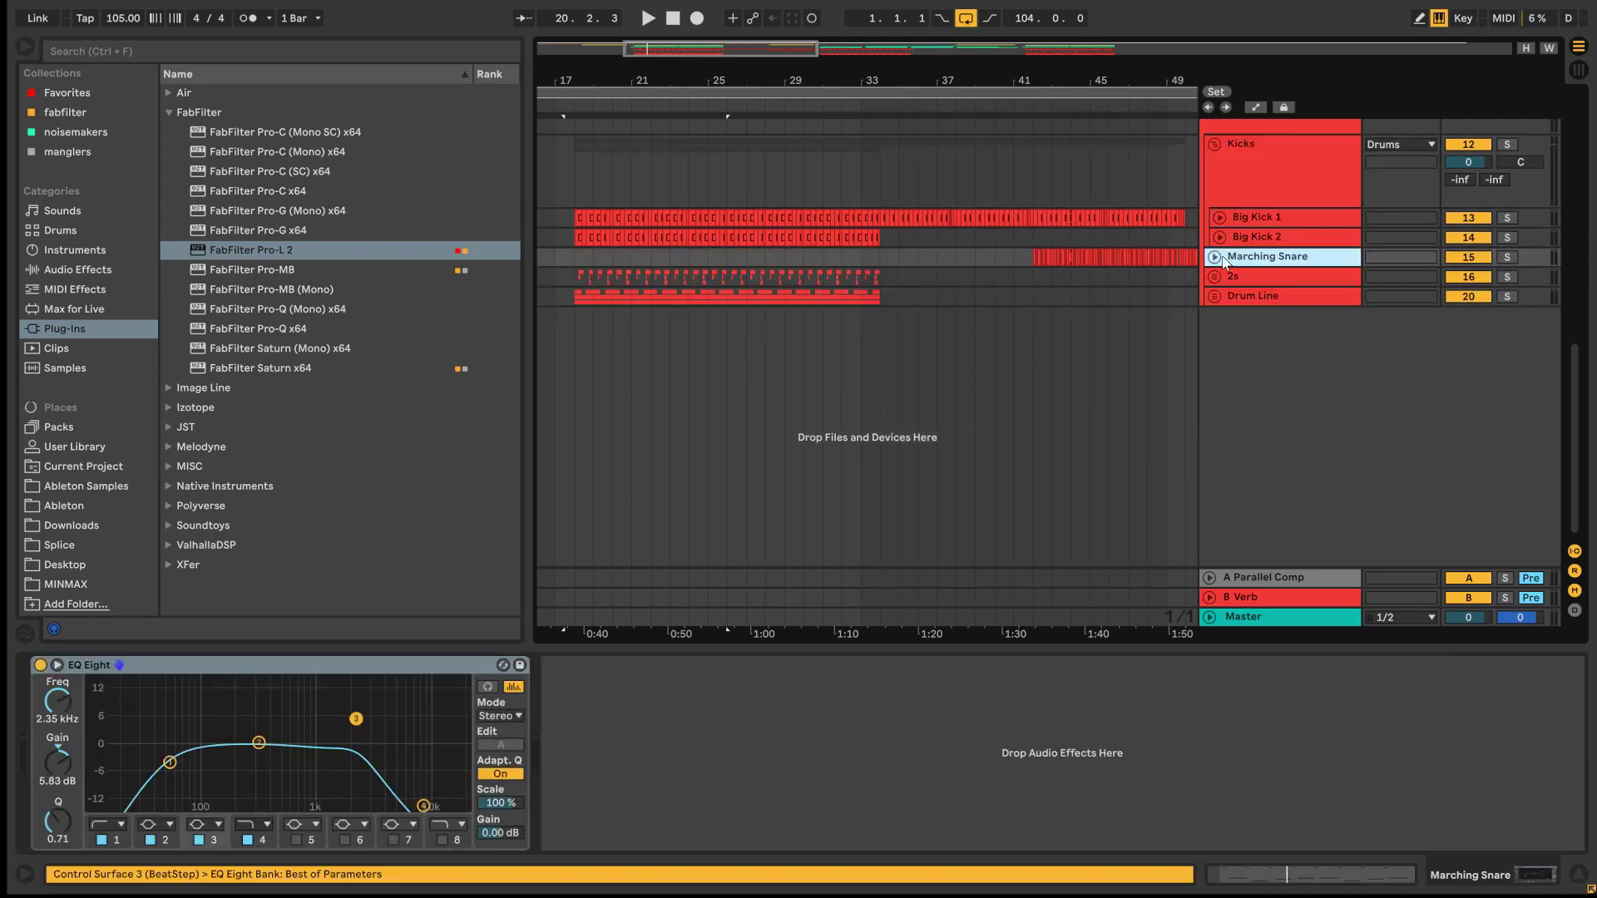
pyautogui.click(1215, 257)
pyautogui.click(1215, 257)
# - Unfold the 2s group to review its snare and clap tracks, then fold it again
pyautogui.click(1215, 276)
pyautogui.scroll(-3, 1230, 279)
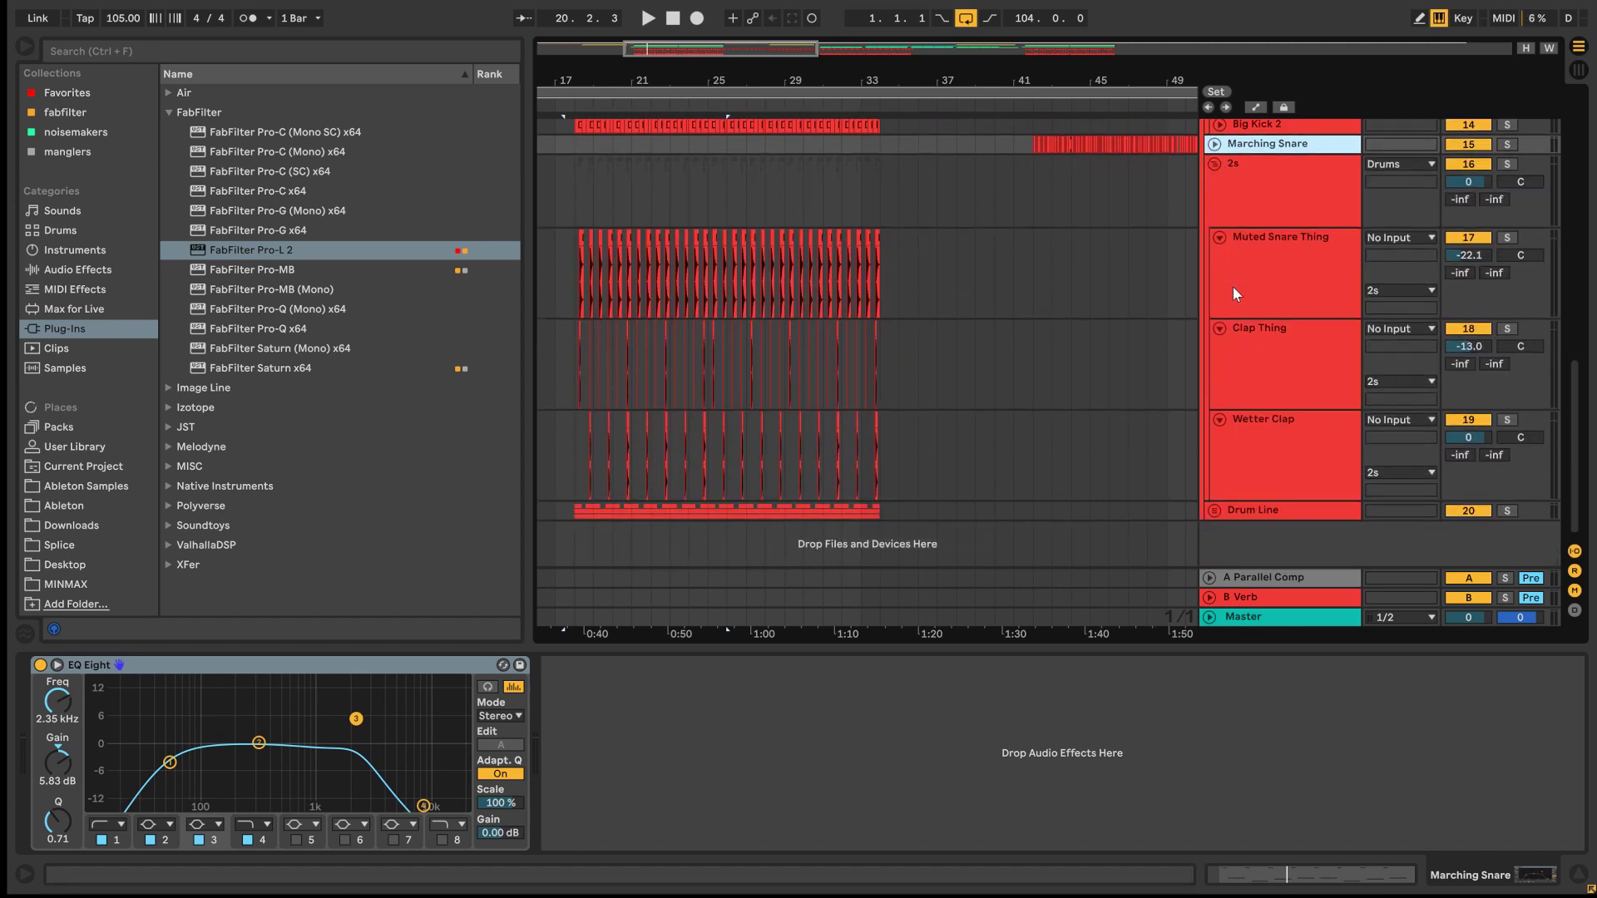
pyautogui.click(1213, 164)
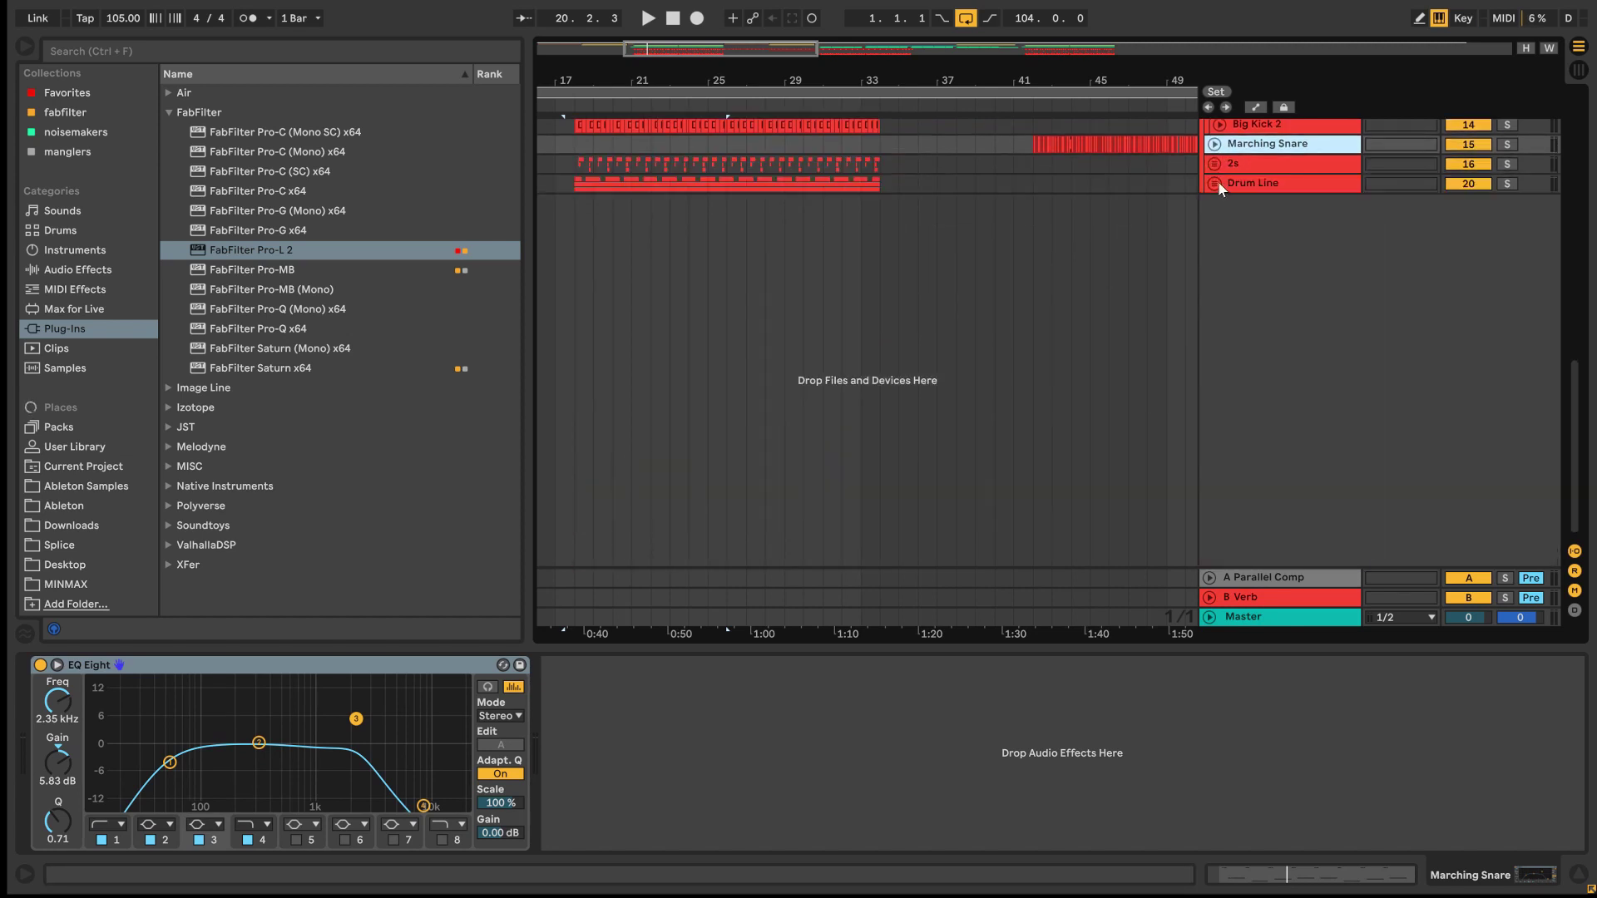
# - Unfold the Drum Line group and place the insert marker at bar 18
pyautogui.click(1216, 178)
pyautogui.click(1216, 183)
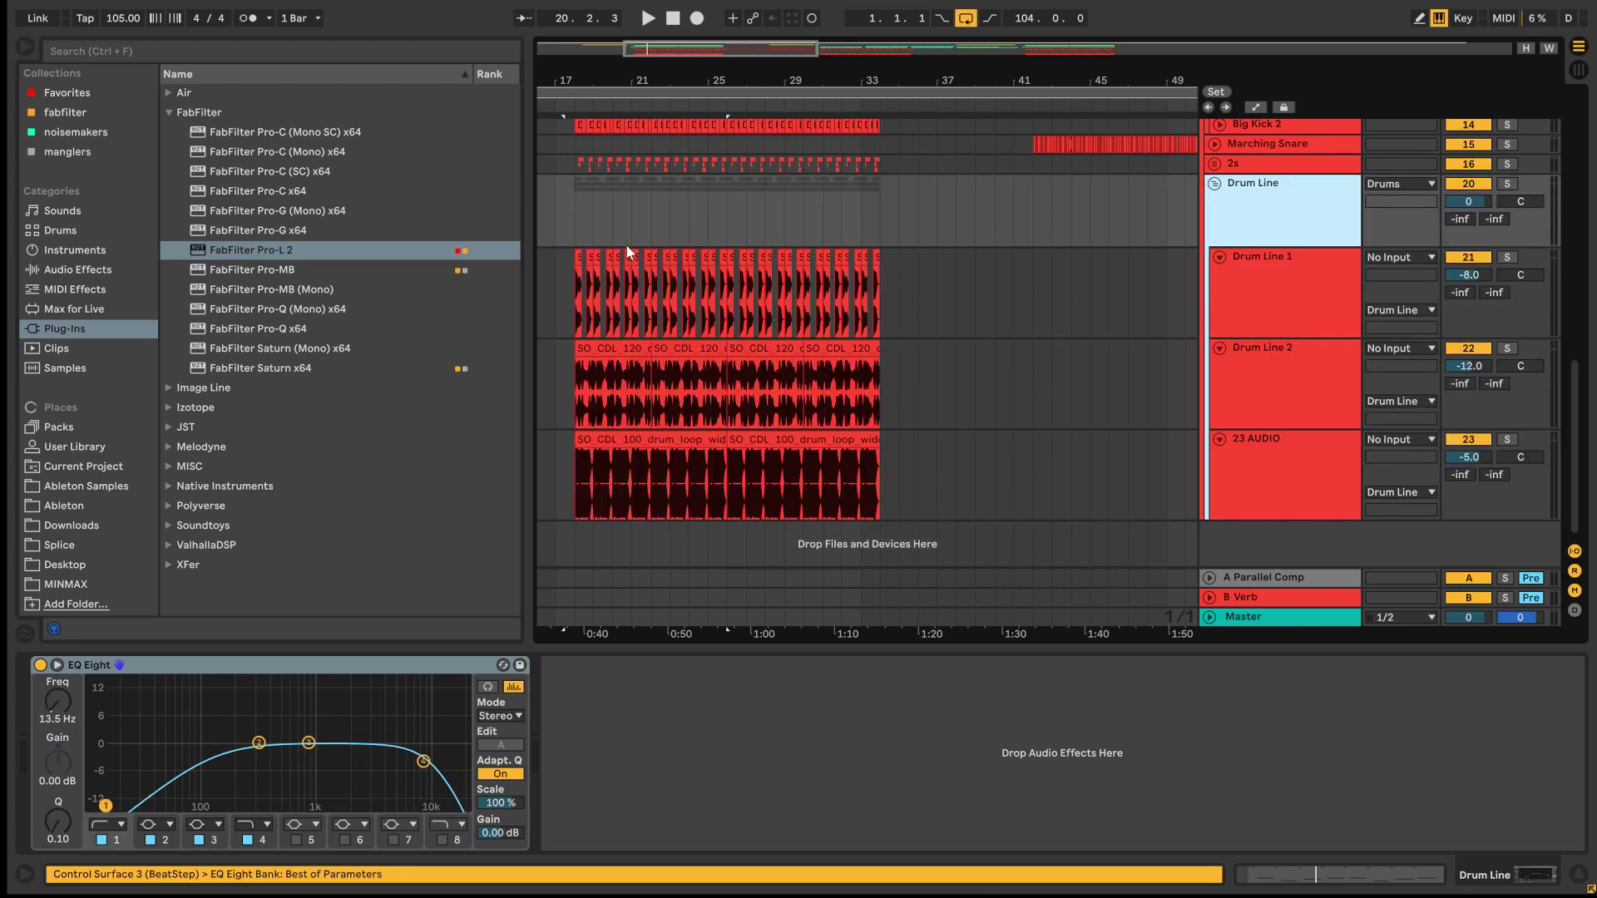
pyautogui.click(577, 221)
# - Select the Drums group to show its Drum Buss effect
pyautogui.scroll(6, 977, 305)
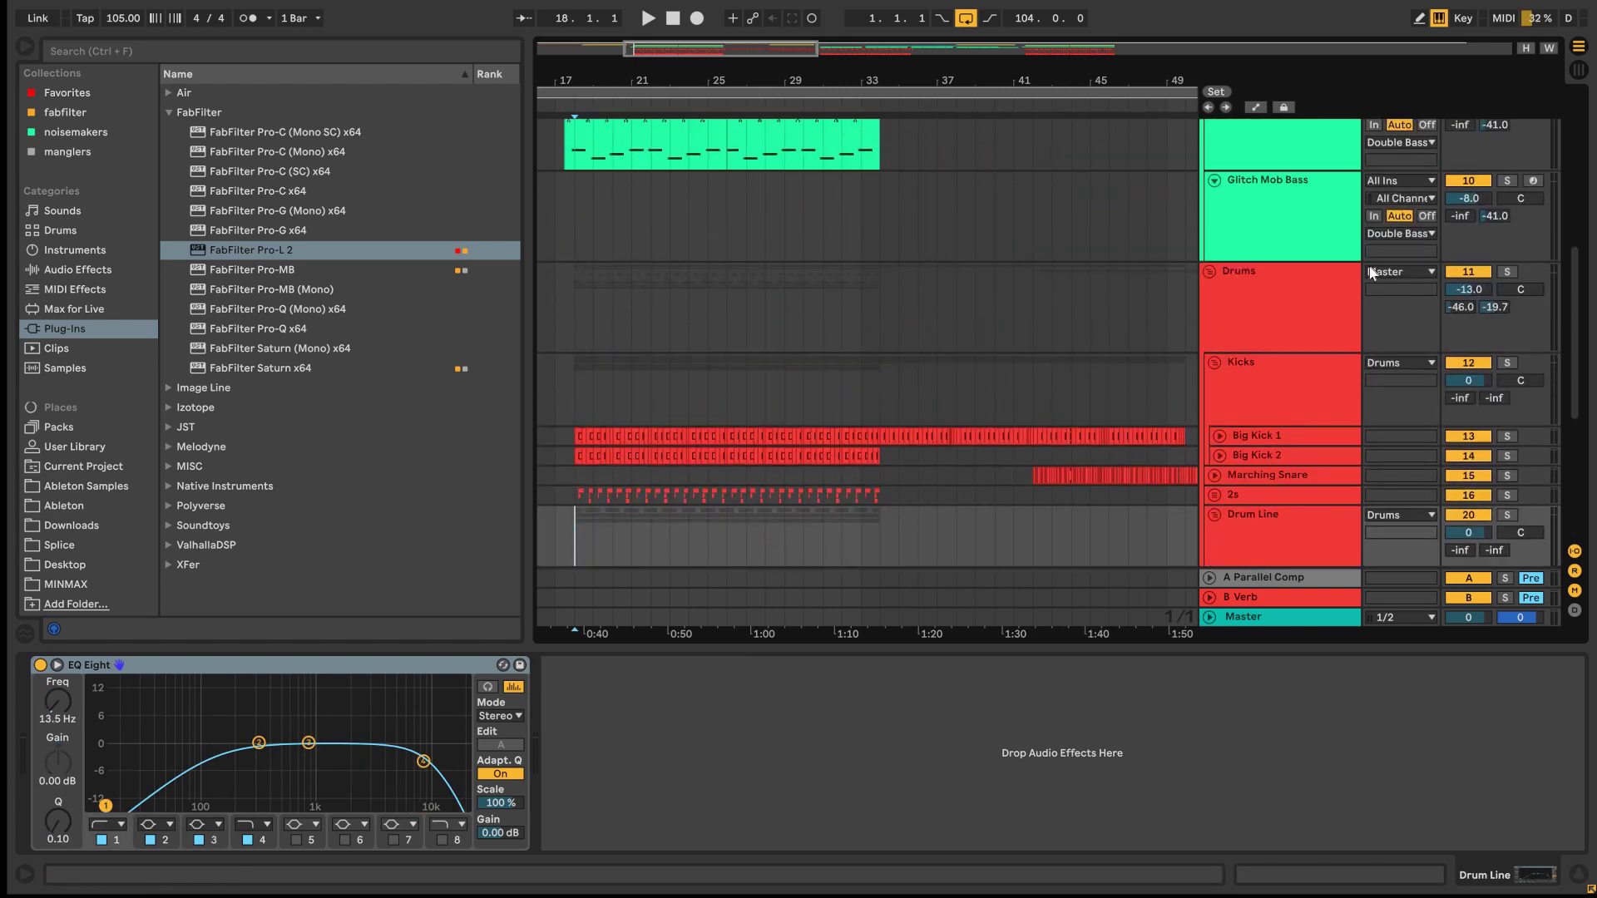
pyautogui.click(1294, 282)
pyautogui.scroll(-2, 832, 281)
pyautogui.scroll(1, 1240, 317)
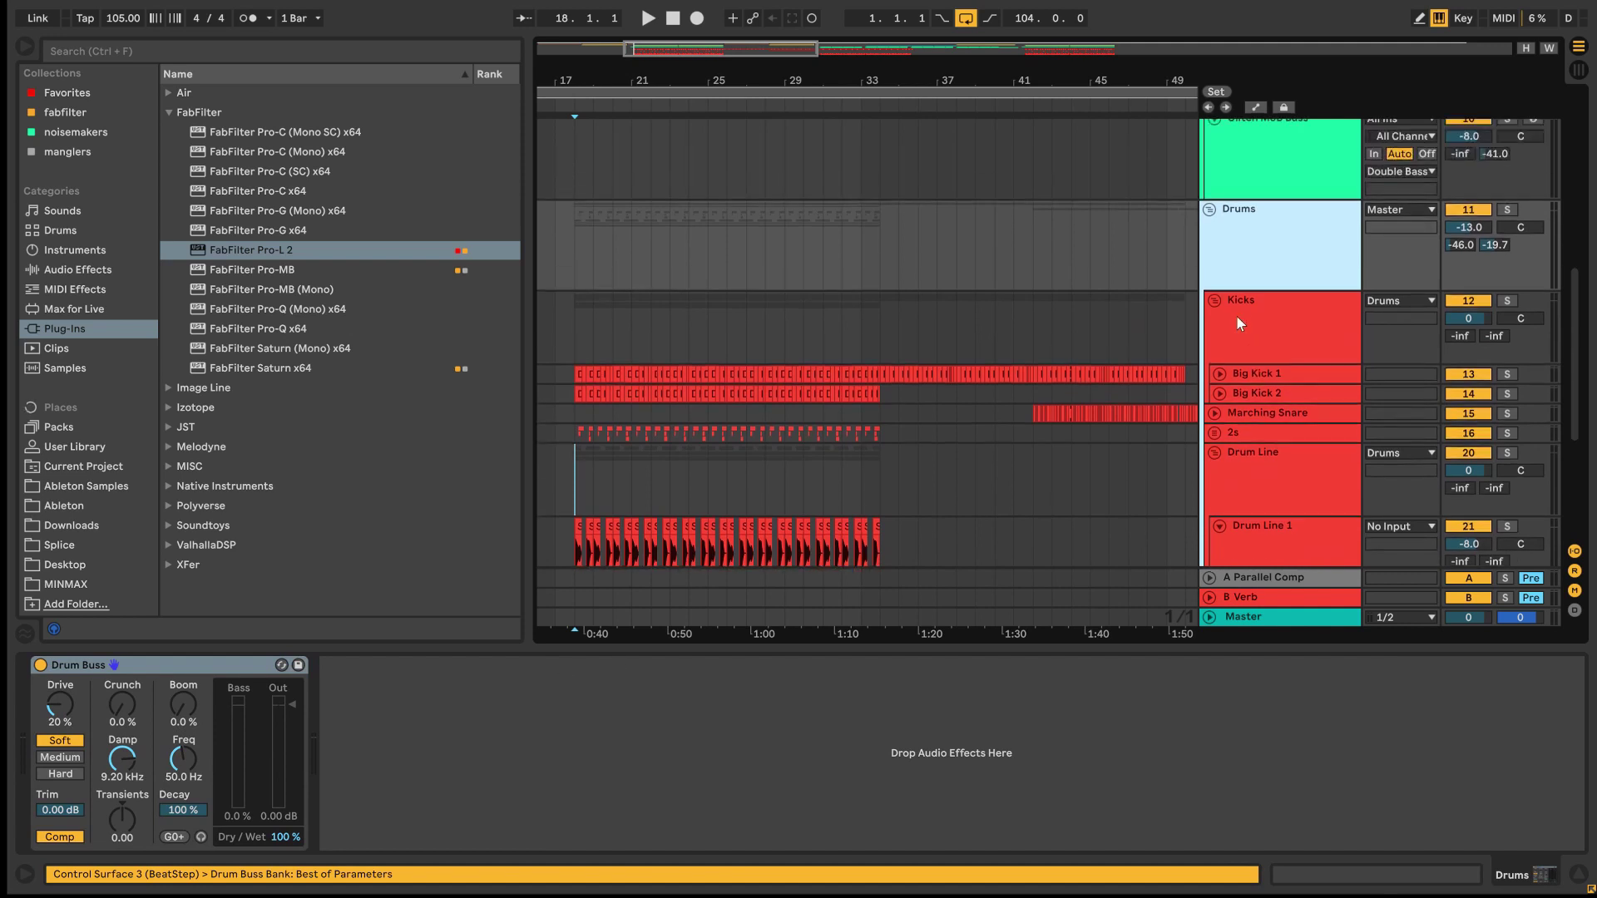
# - Solo the Drums group and play it from bar 18, then unsolo it and review its Drum Buss settings
pyautogui.click(1507, 211)
pyautogui.press('space')
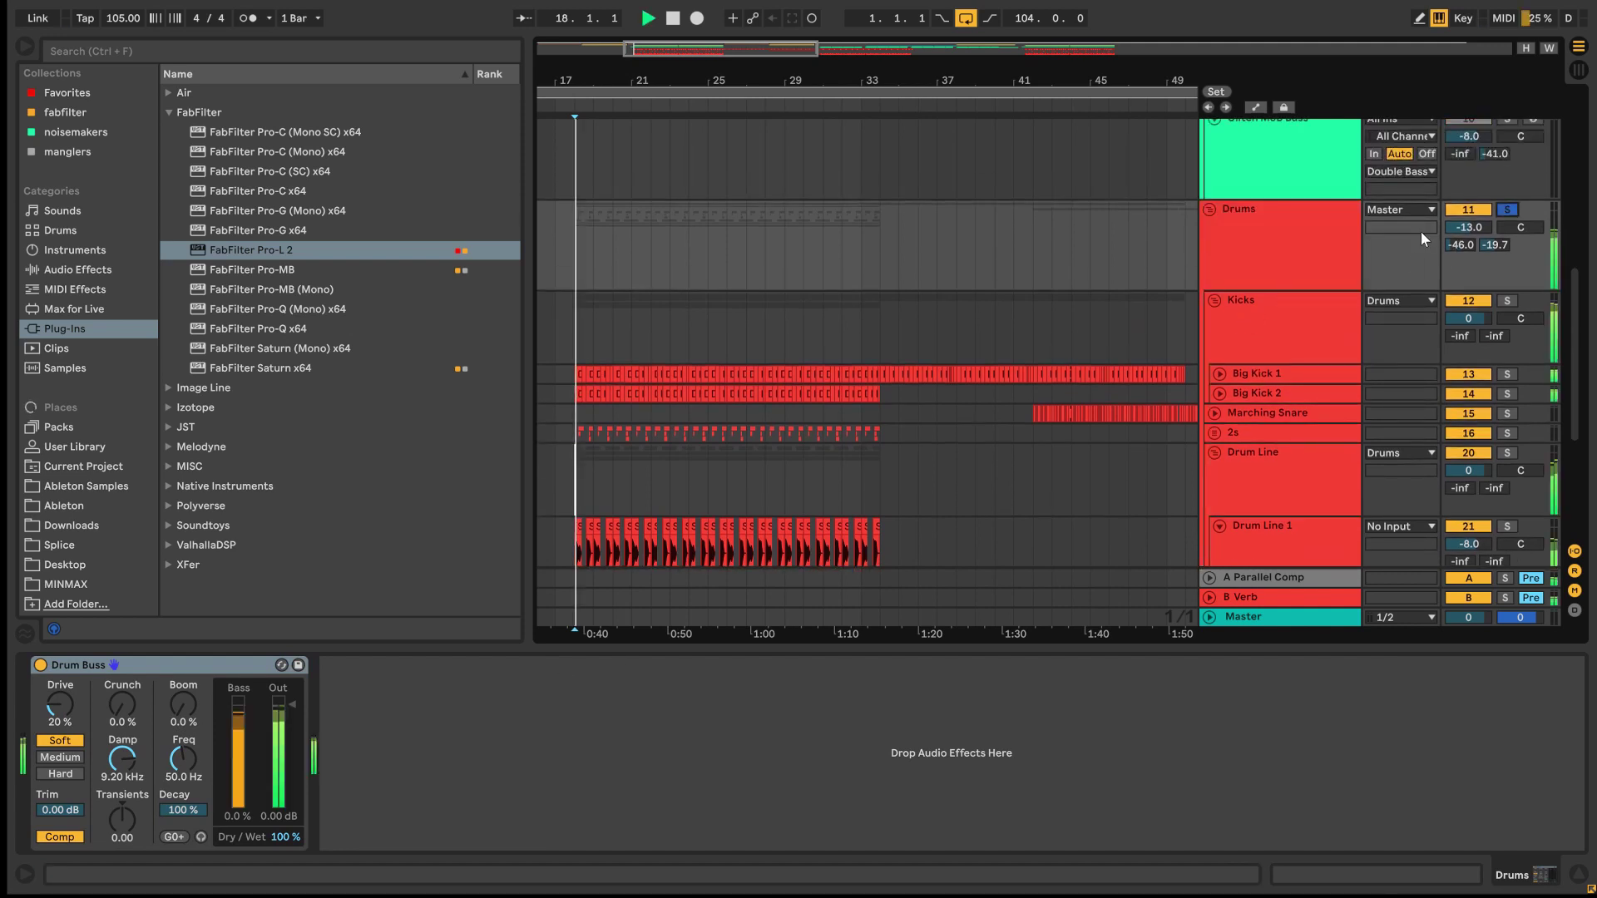
pyautogui.click(1510, 215)
pyautogui.click(1264, 269)
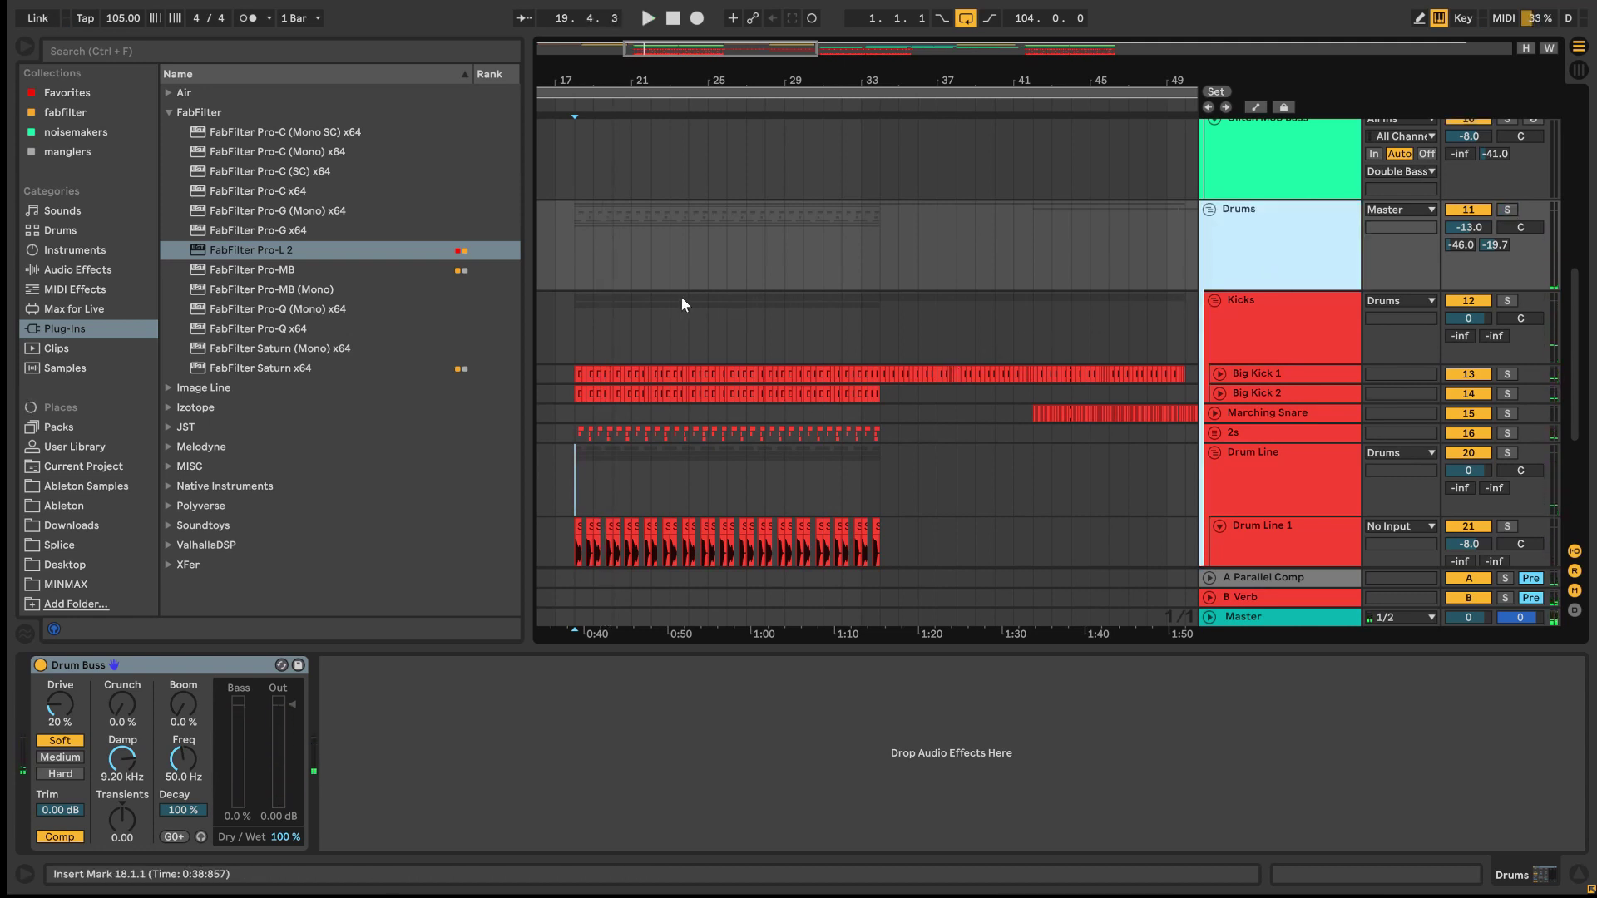
pyautogui.scroll(-2, 666, 308)
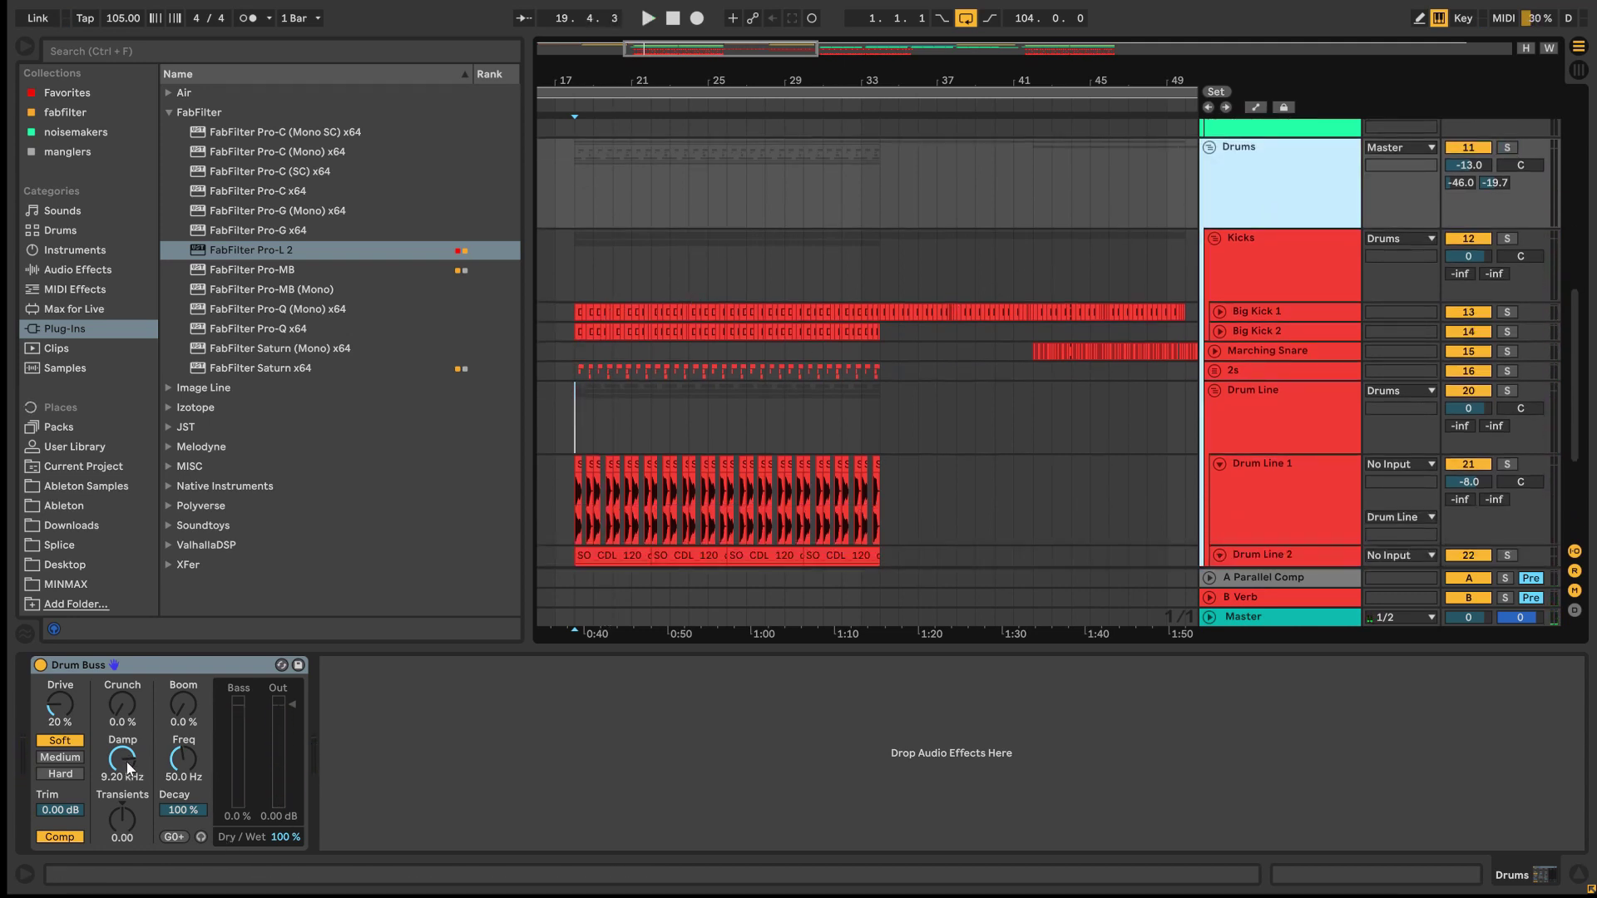
# - Fold the Drum Line and Kicks subgroups, and fold the Drums group that contains them
pyautogui.click(1211, 403)
pyautogui.click(1215, 391)
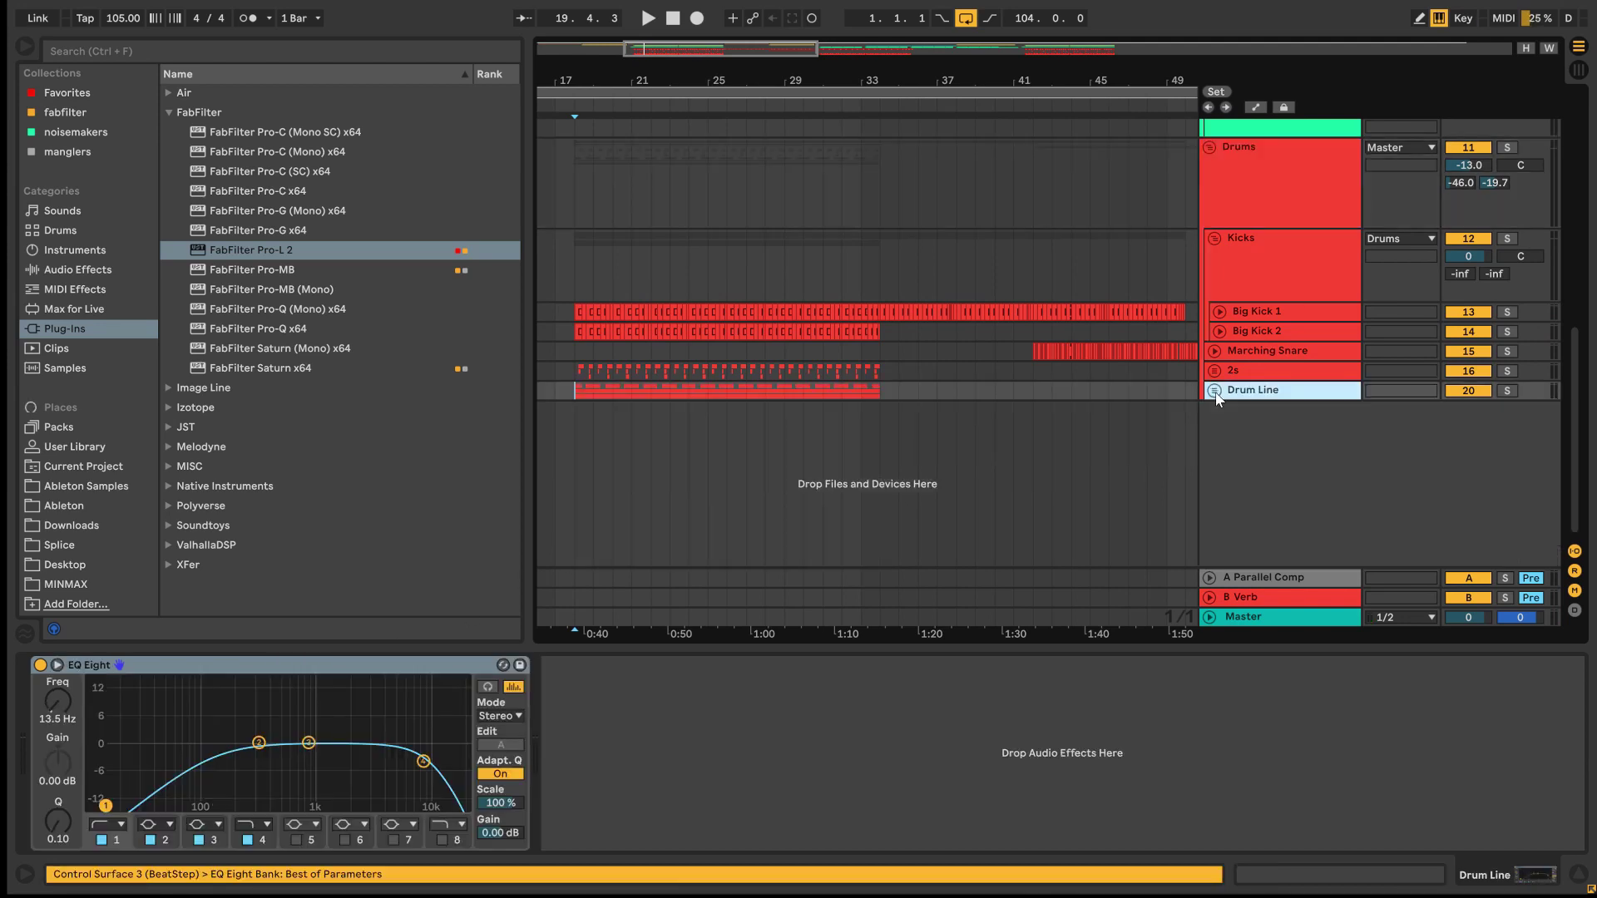
pyautogui.click(1033, 391)
pyautogui.scroll(4, 1082, 382)
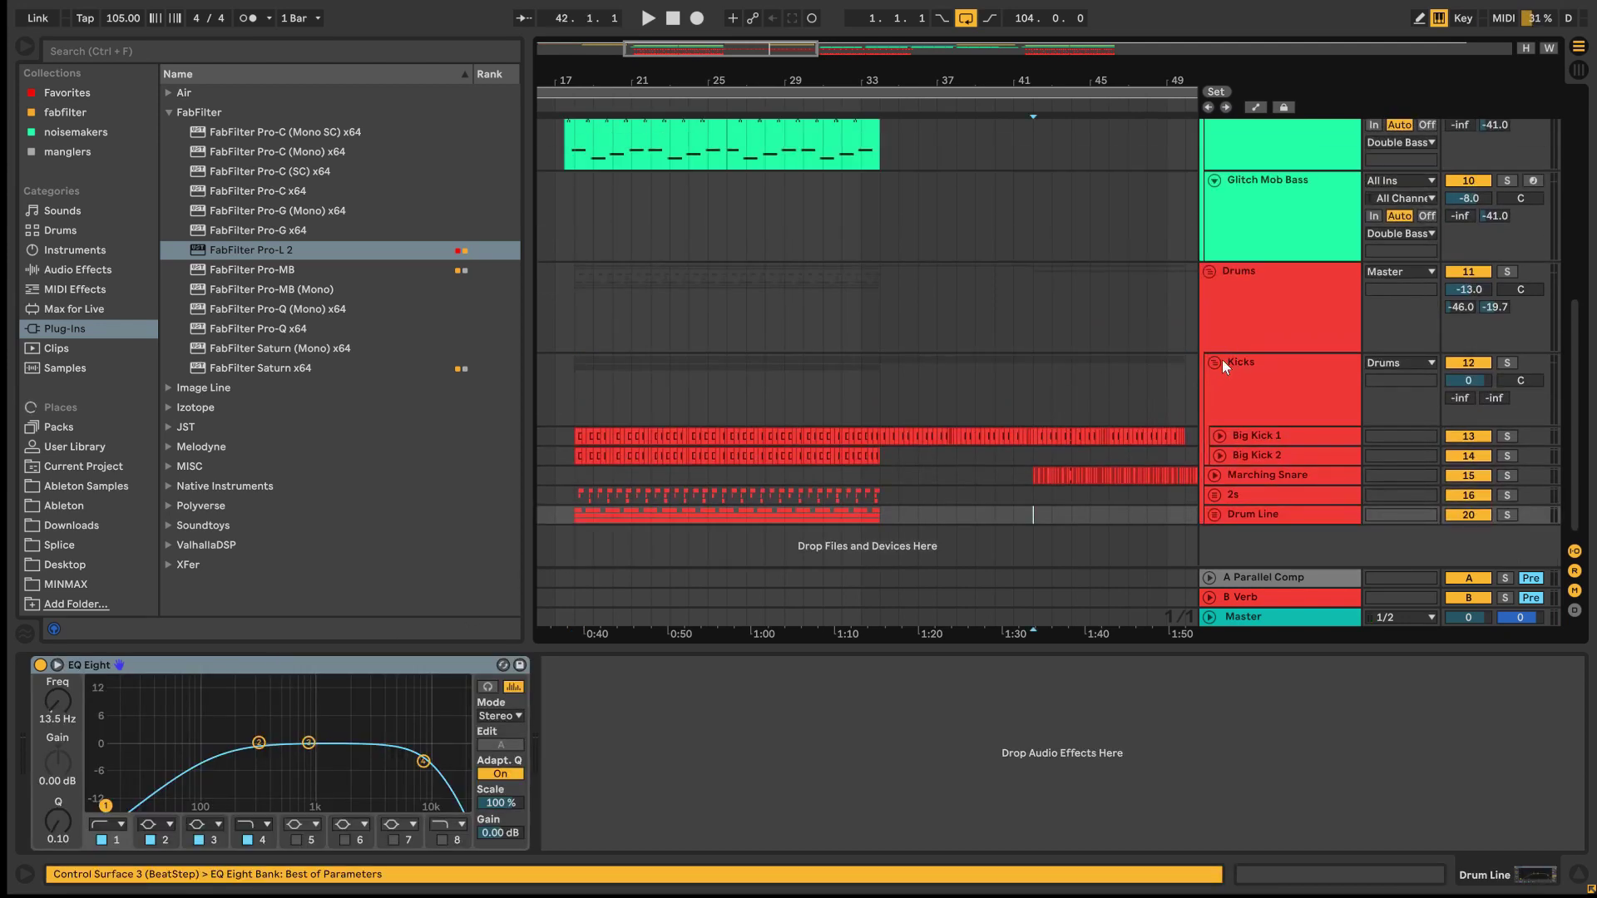
pyautogui.click(1221, 359)
pyautogui.click(1216, 365)
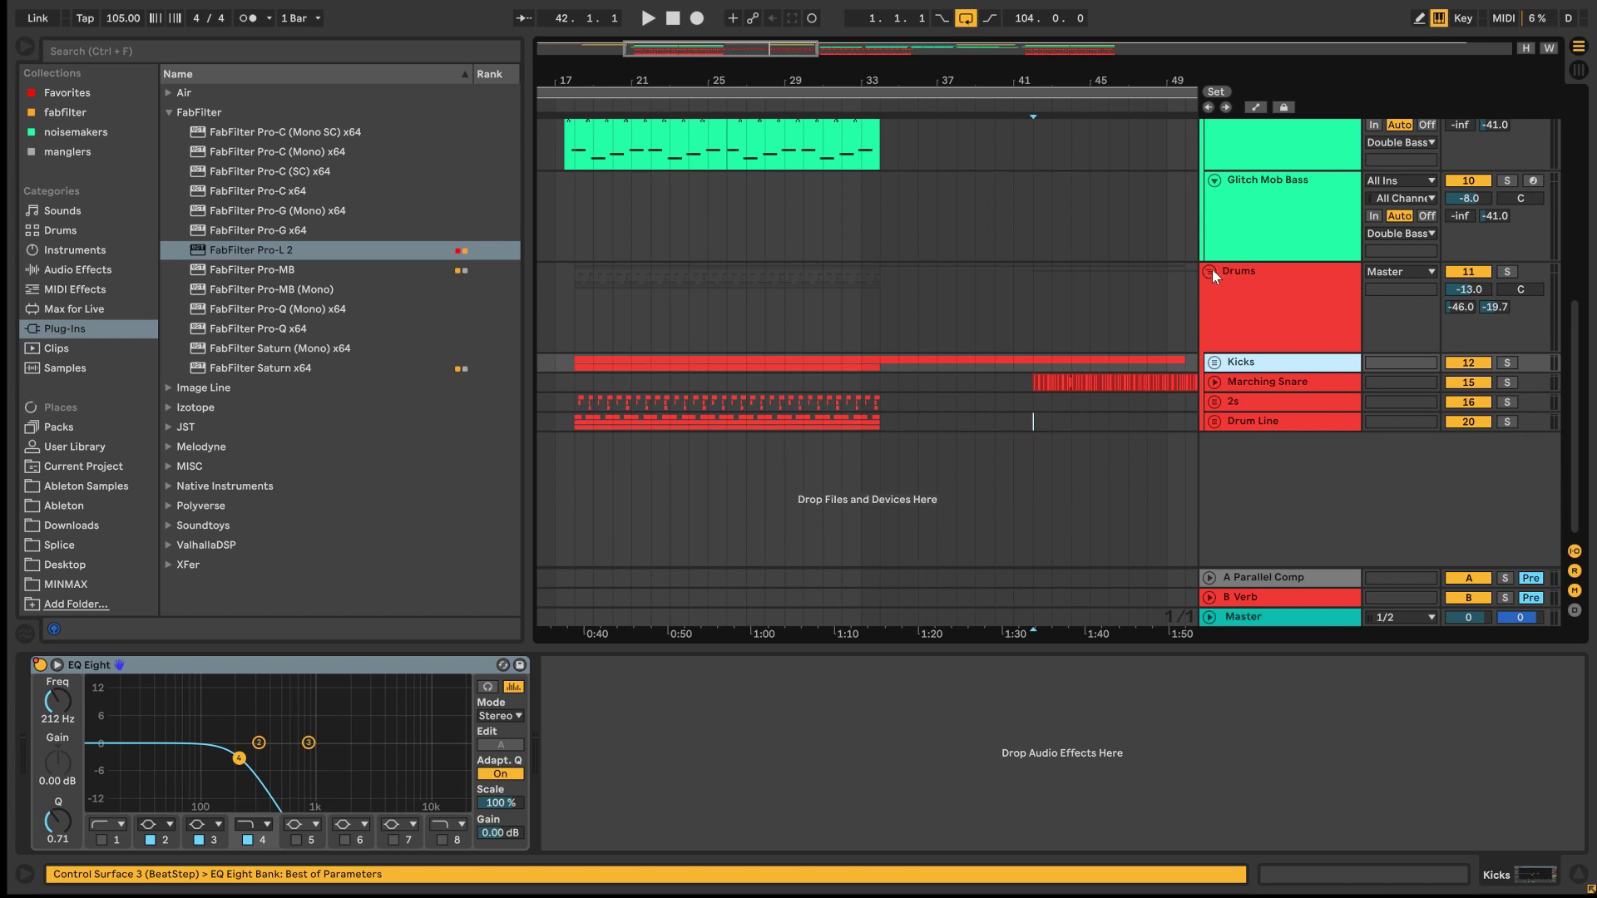
pyautogui.click(1212, 270)
# - Collapse both Glitch Mob Bass tracks and the Nasal Pad track
pyautogui.scroll(5, 955, 223)
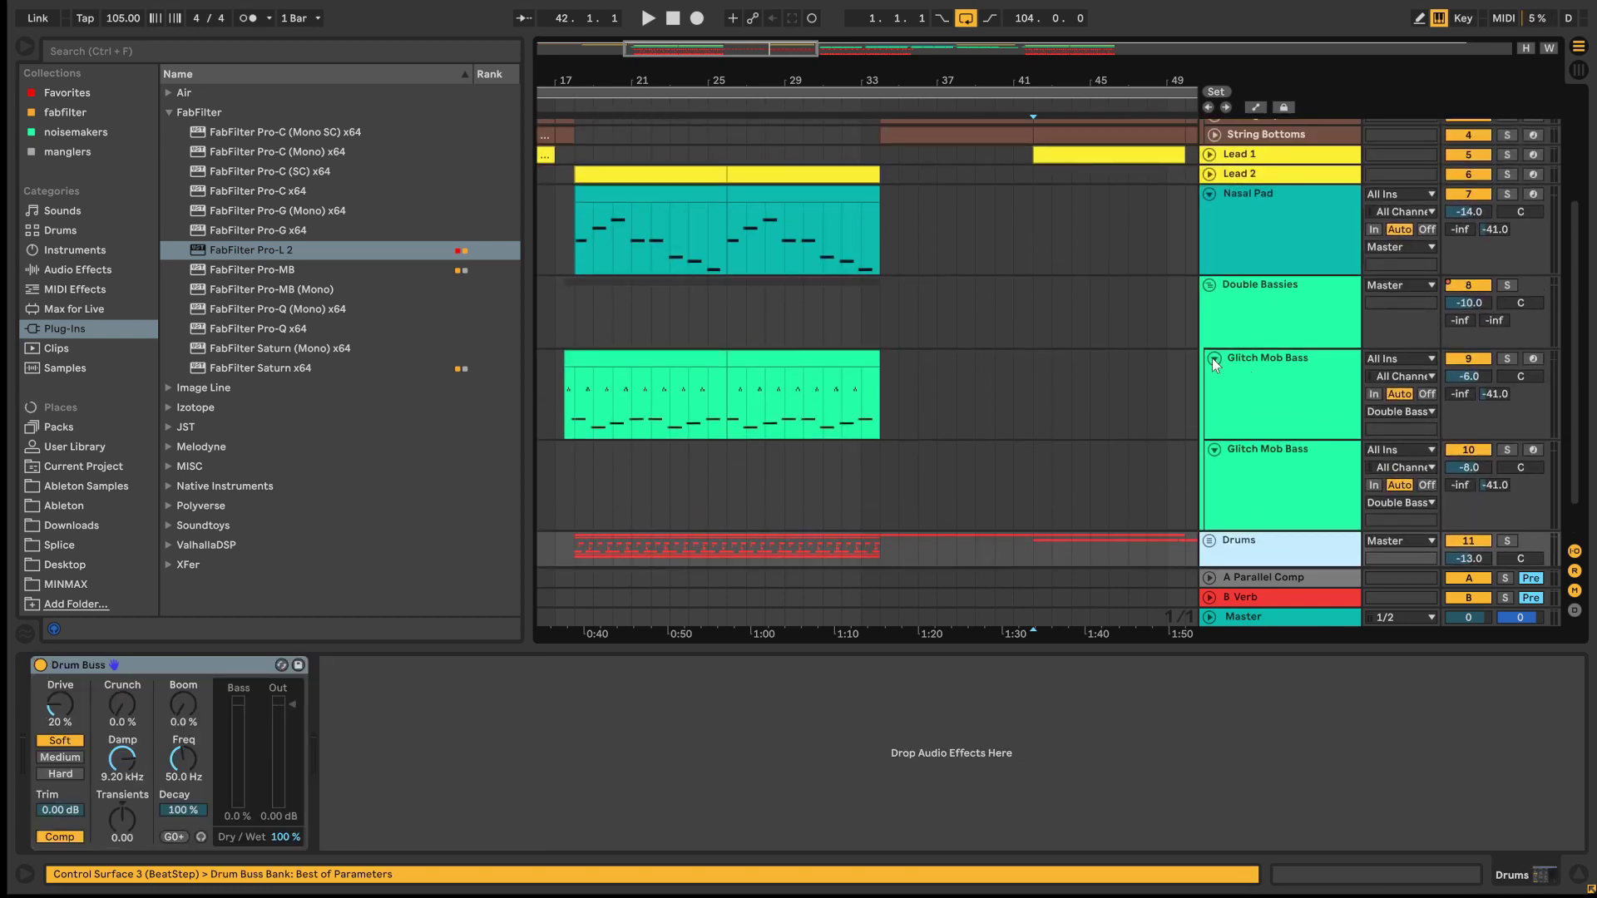
pyautogui.click(1215, 359)
pyautogui.click(1213, 376)
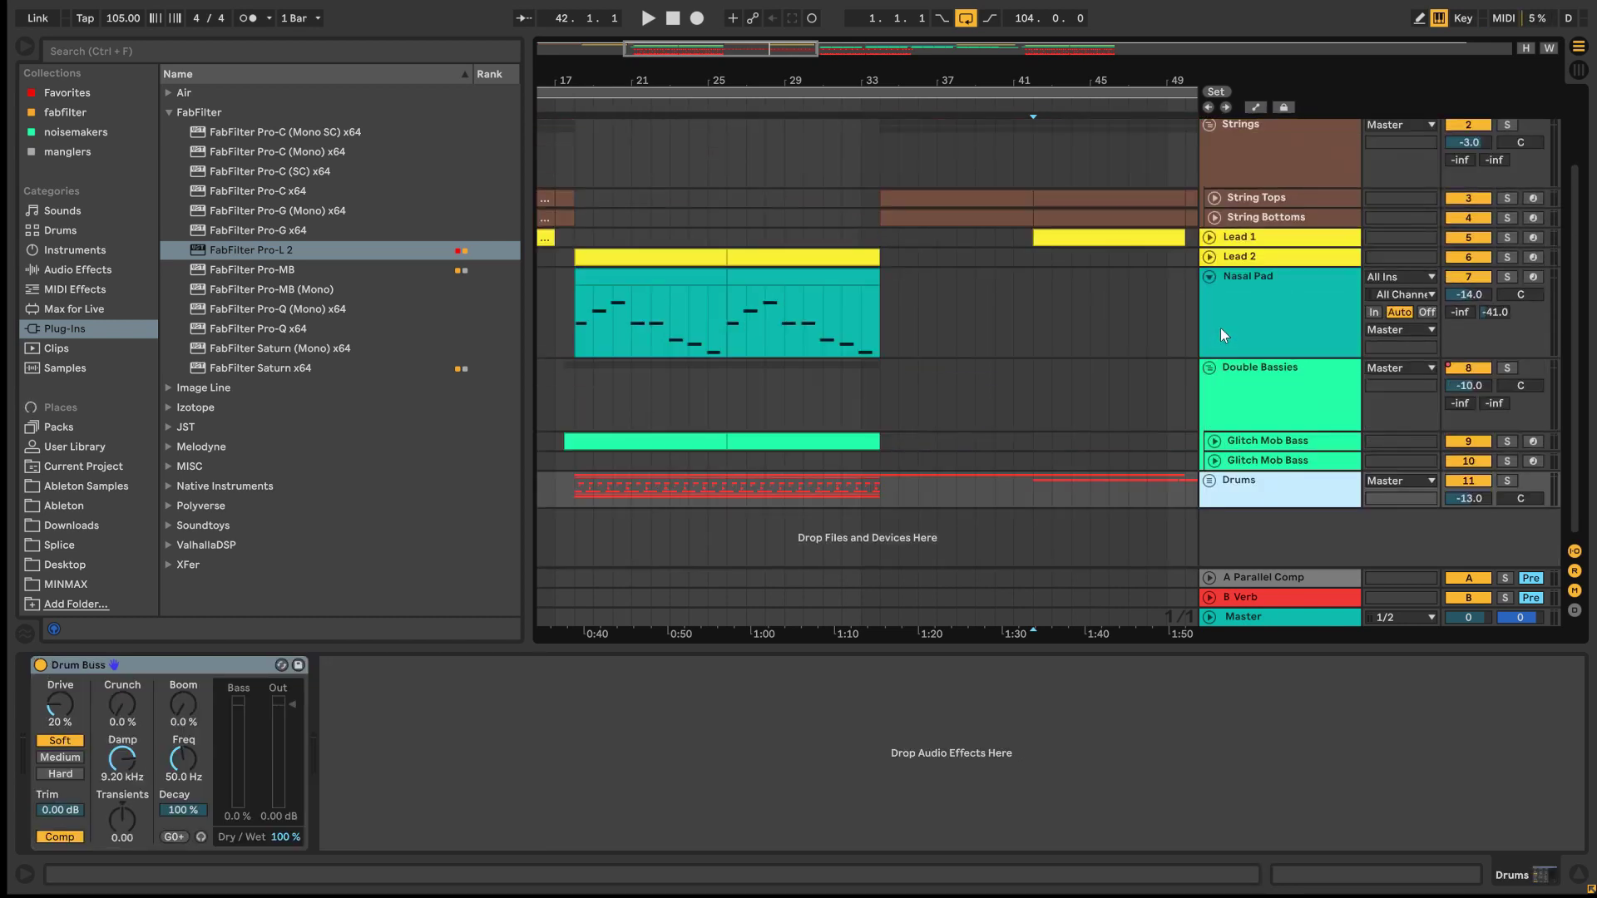
pyautogui.click(1211, 275)
# - Review the full arrangement against the original song and place the insert marker at bar 105 in the Double Bassies group
pyautogui.moveTo(750, 52); pyautogui.dragTo(955, 50)
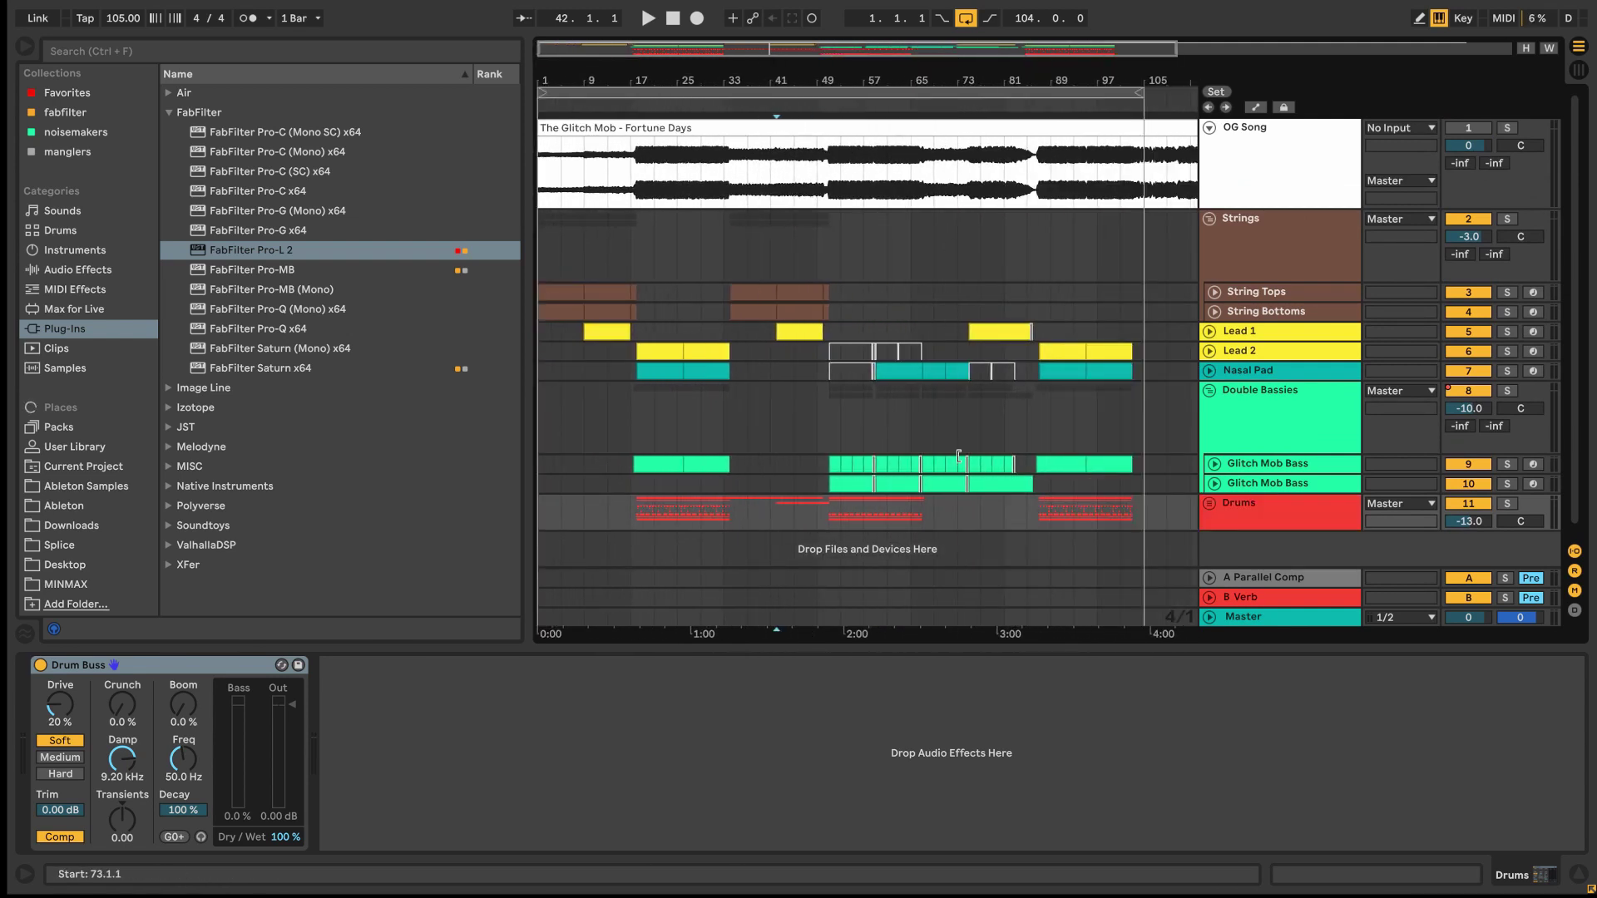
pyautogui.scroll(-1, 999, 439)
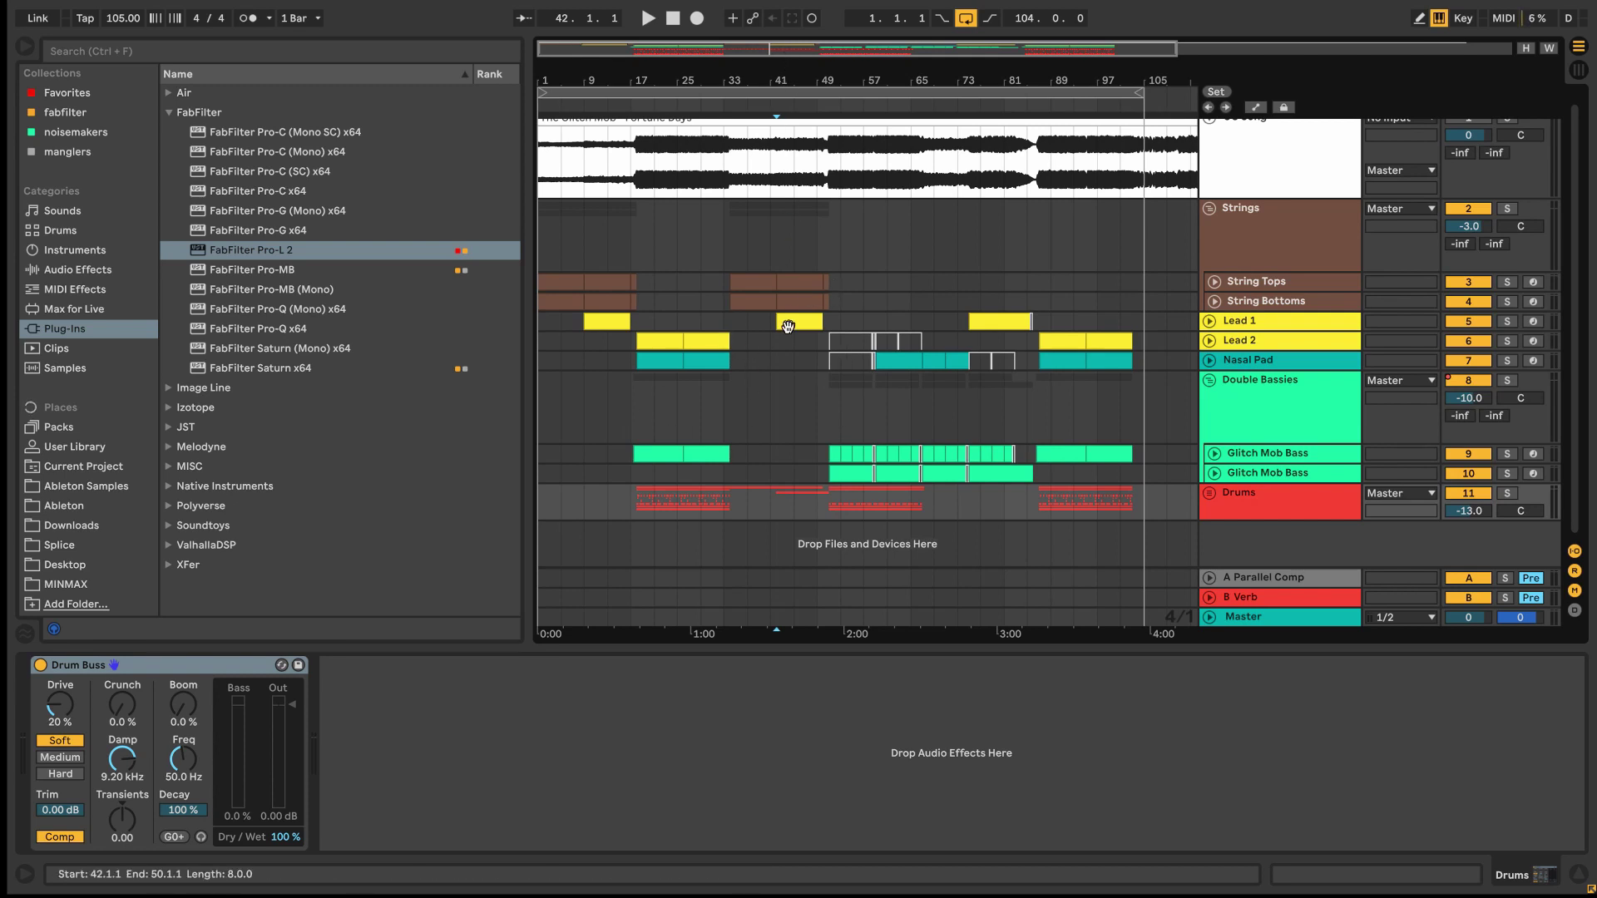
pyautogui.click(839, 475)
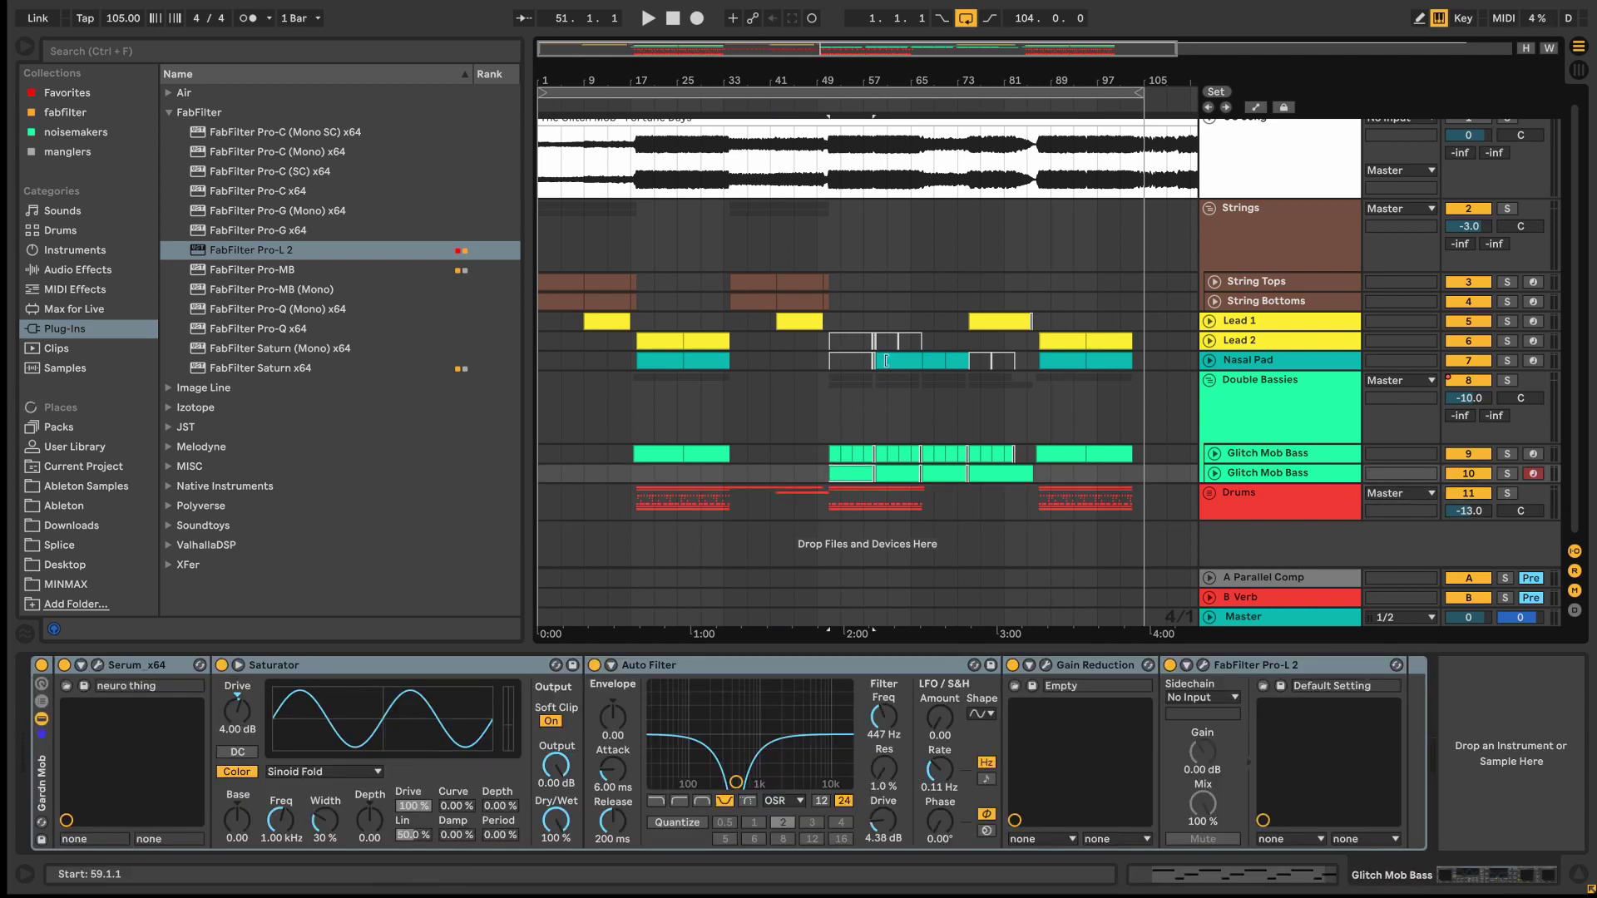
pyautogui.moveTo(892, 46); pyautogui.dragTo(892, 20)
pyautogui.moveTo(541, 417); pyautogui.dragTo(998, 406)
pyautogui.click(1002, 397)
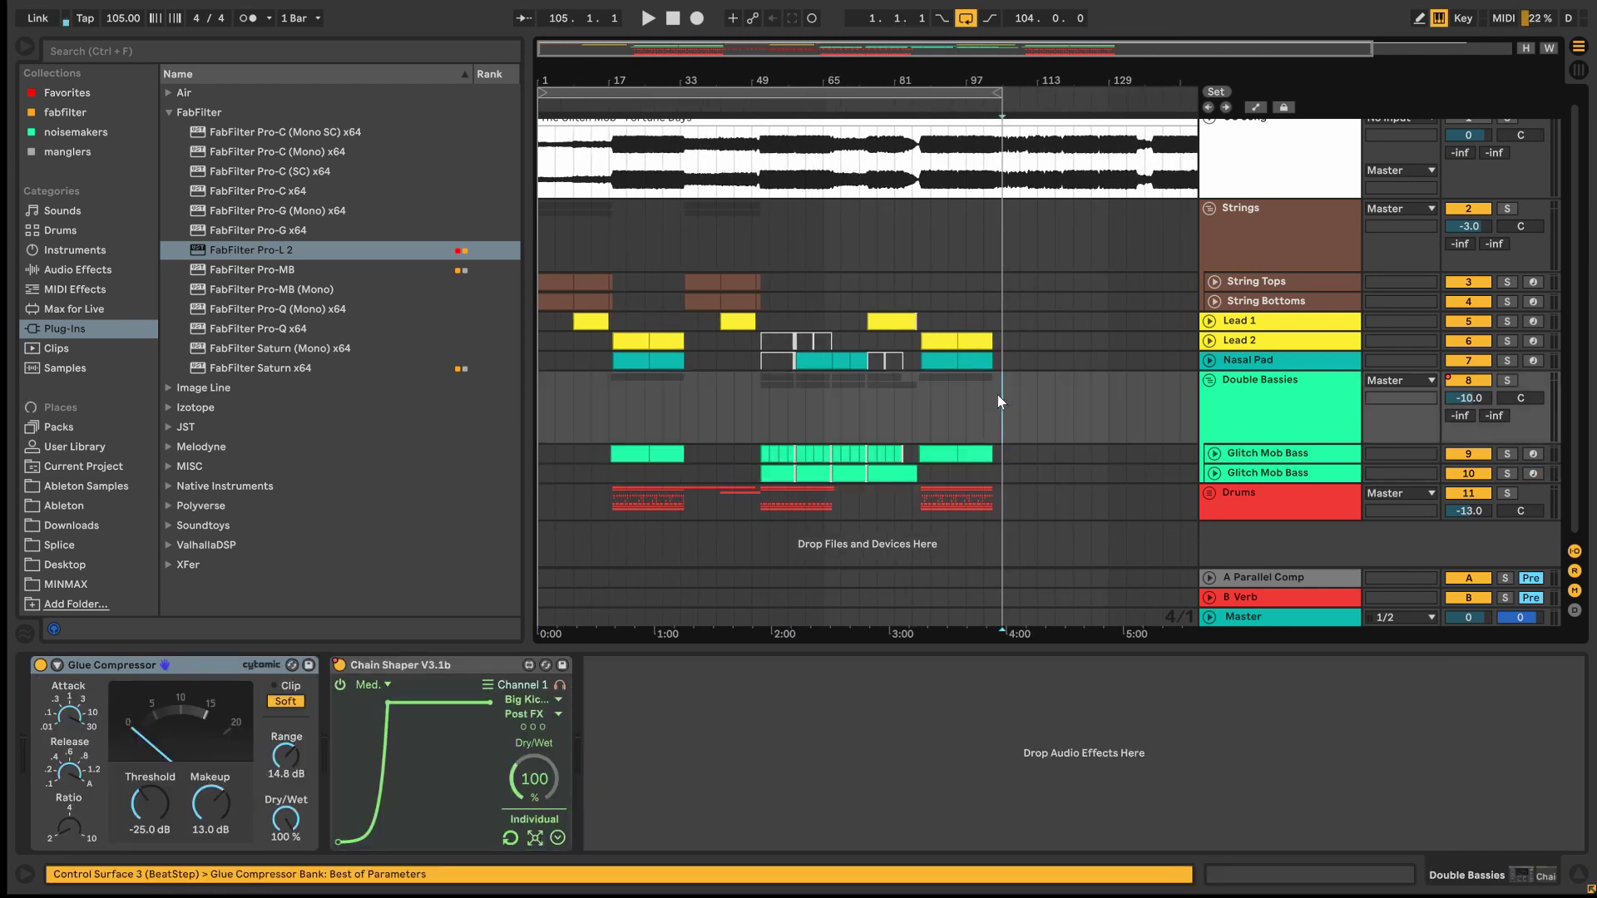
pyautogui.moveTo(863, 47); pyautogui.dragTo(864, 25)
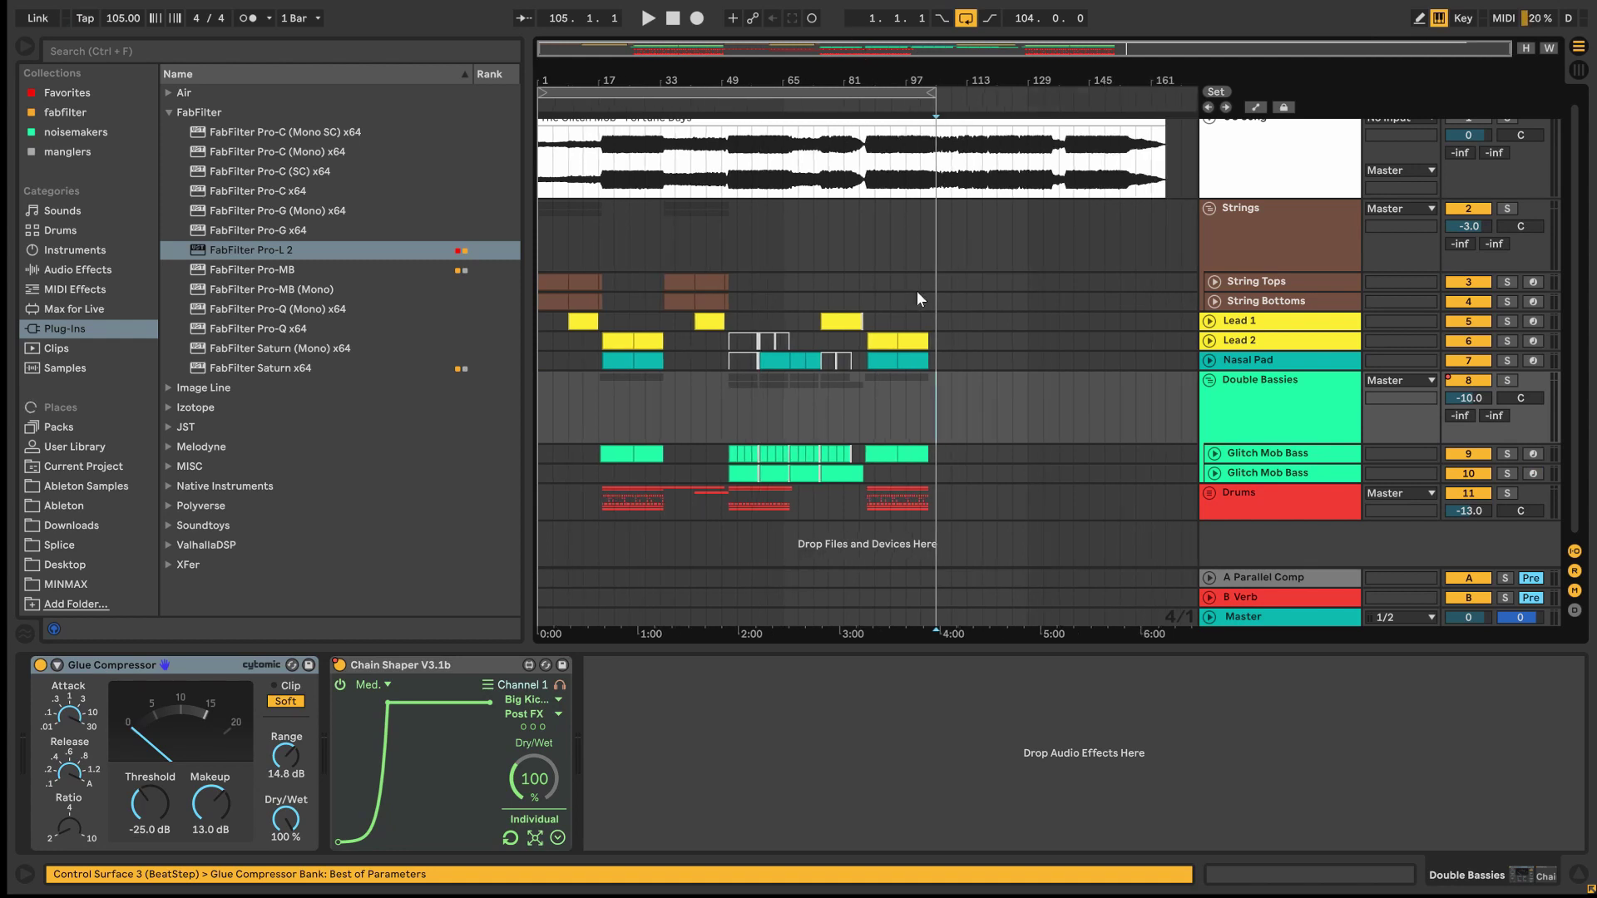
# - Hide the device view and select everything in the arrangement
pyautogui.scroll(1, 925, 303)
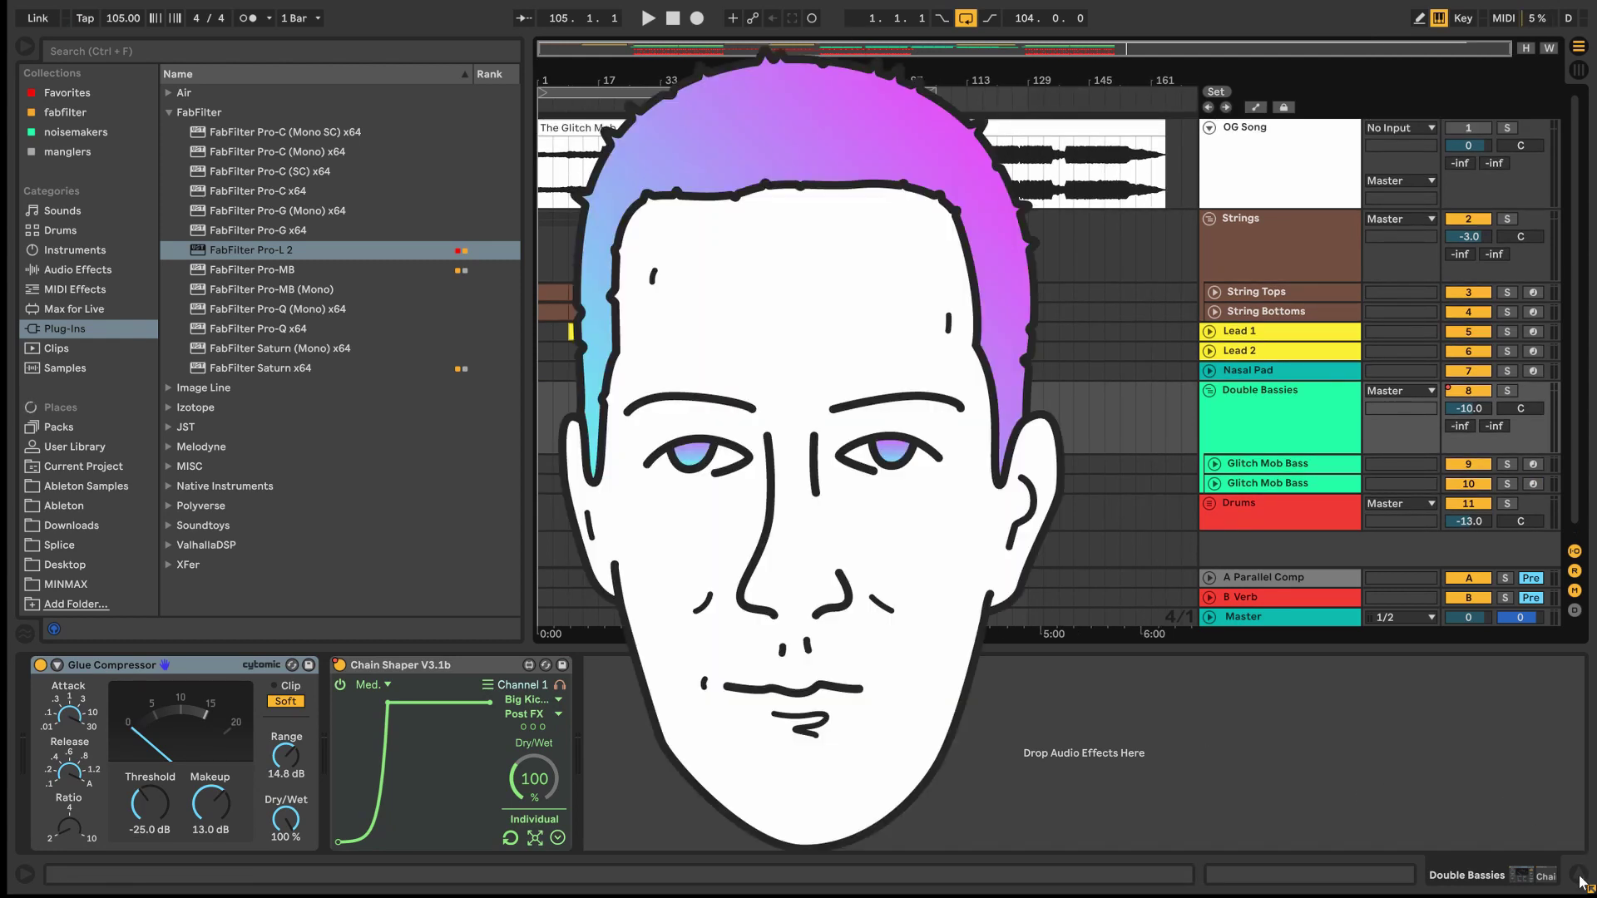
pyautogui.click(1579, 875)
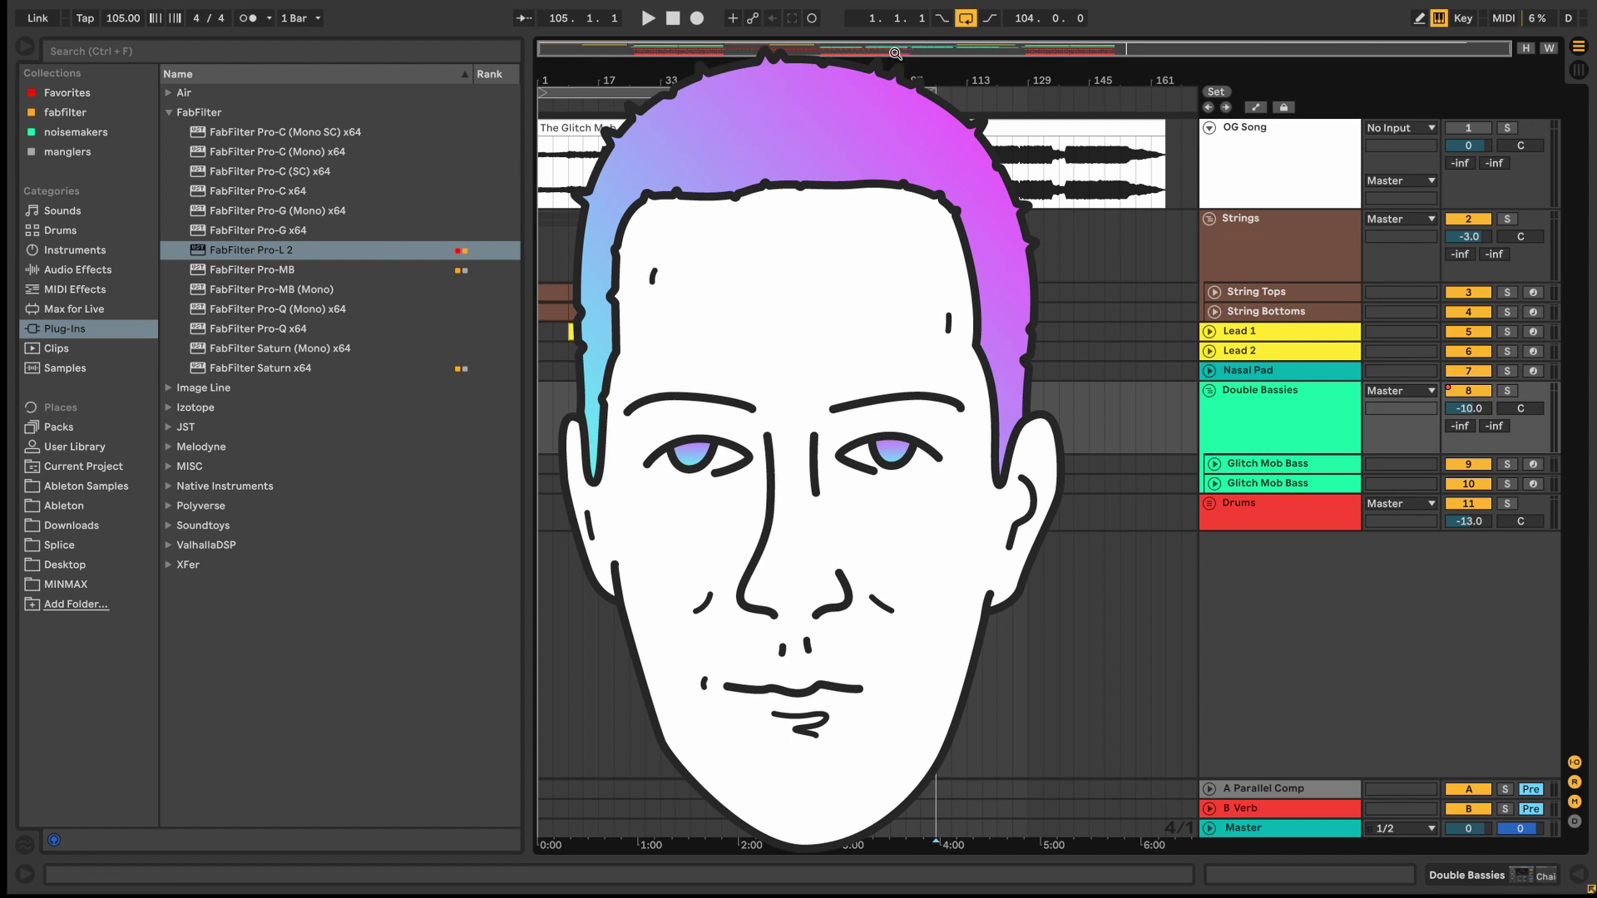
pyautogui.hotkey('ctrl', 'a')
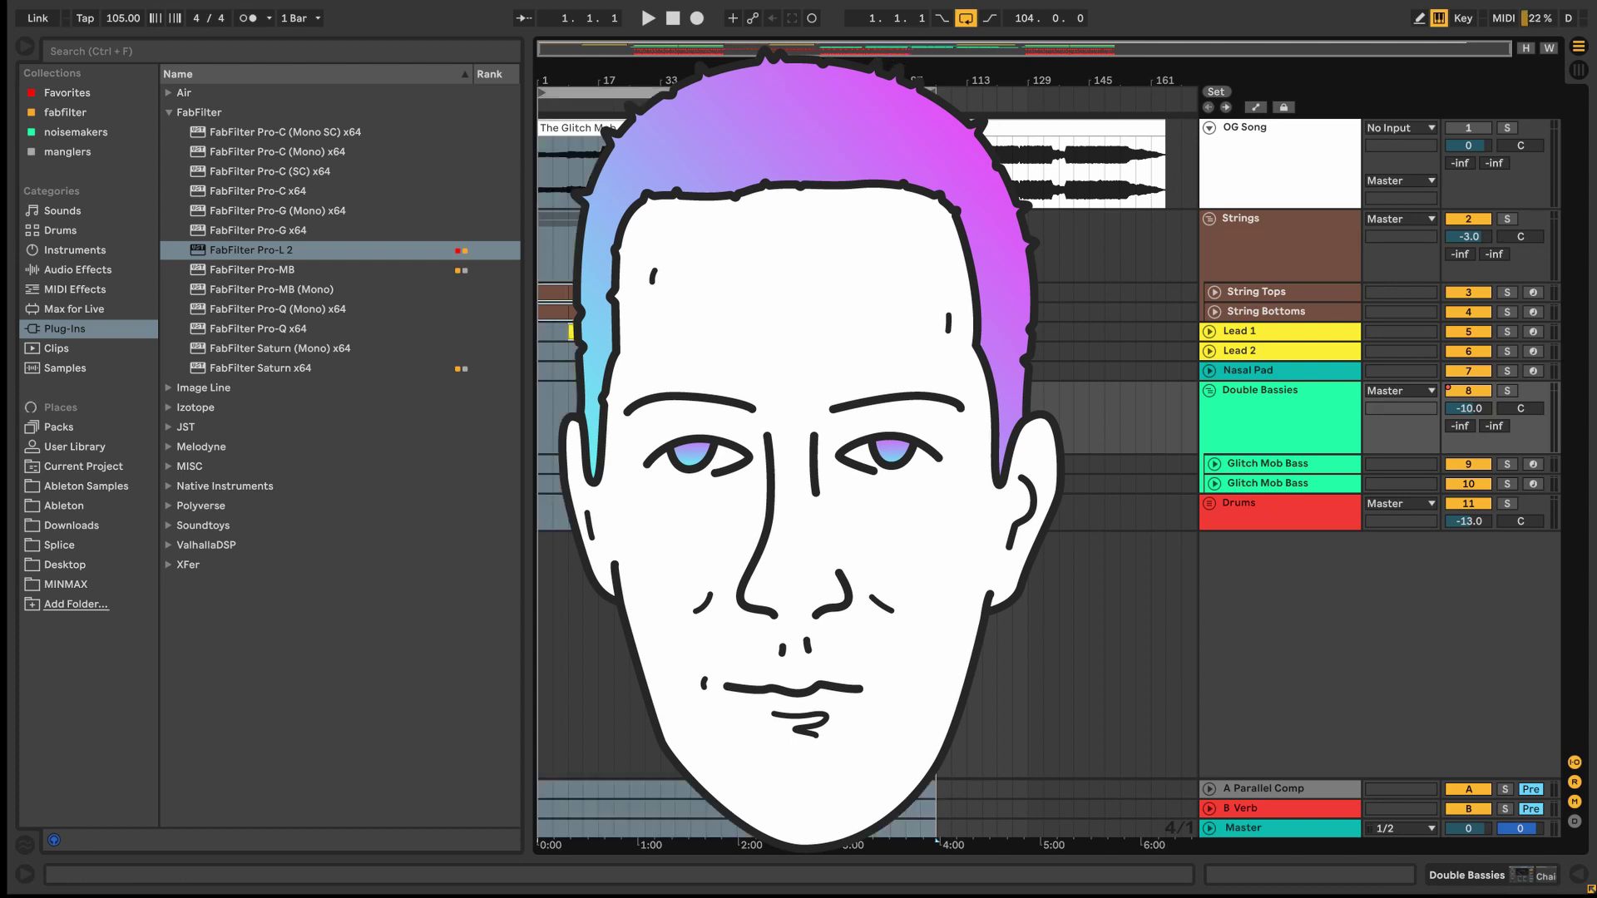